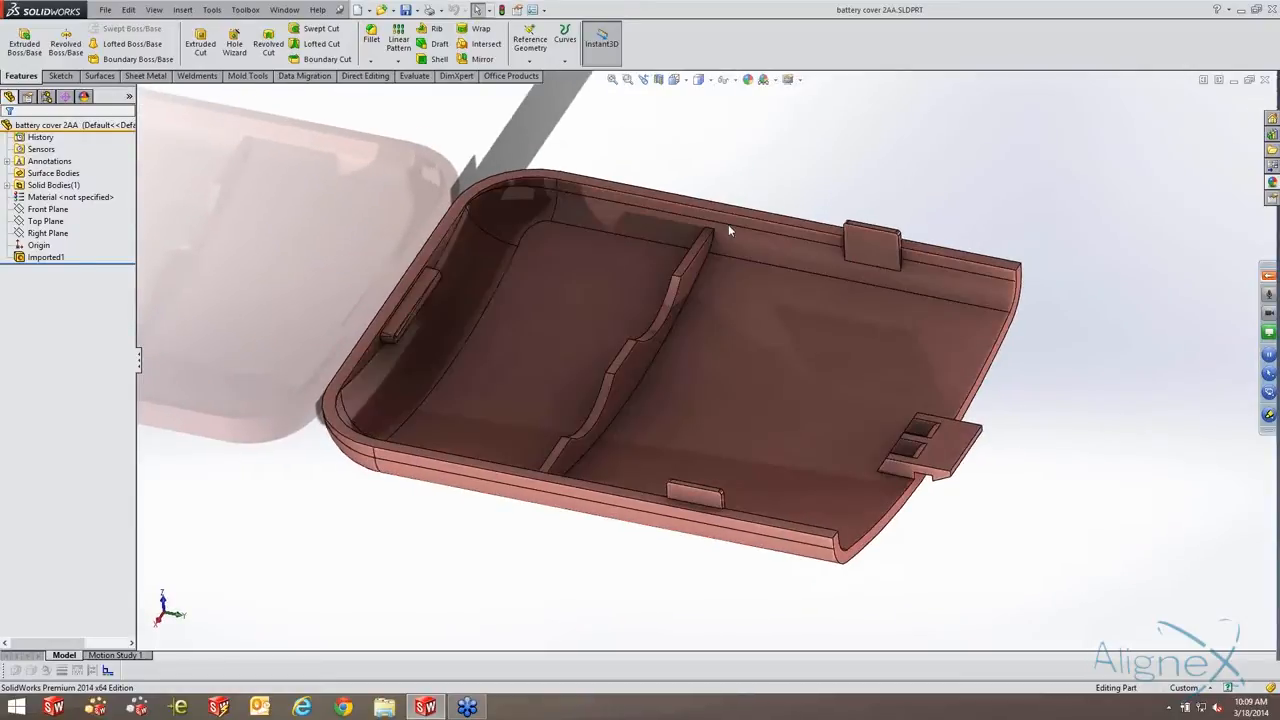
pyautogui.scroll(-1, 728, 224)
pyautogui.scroll(1, 654, 423)
pyautogui.scroll(-1, 654, 423)
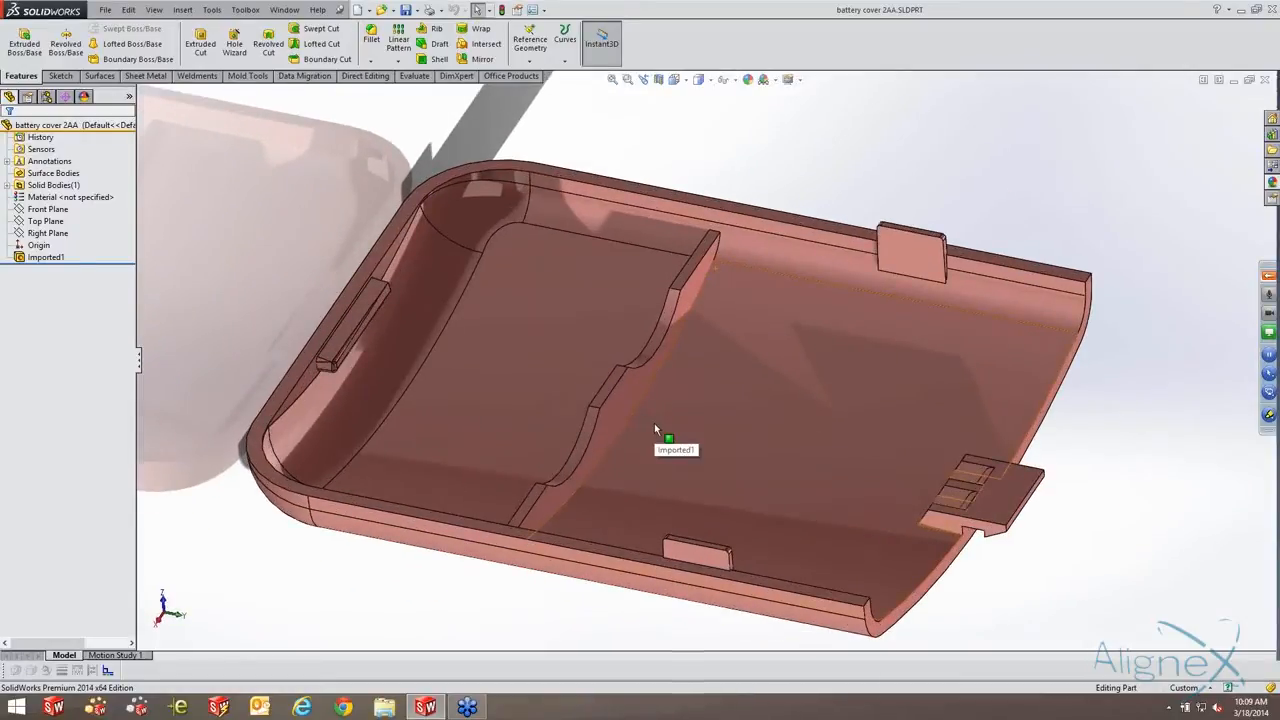
pyautogui.scroll(-1, 654, 423)
pyautogui.scroll(1, 654, 423)
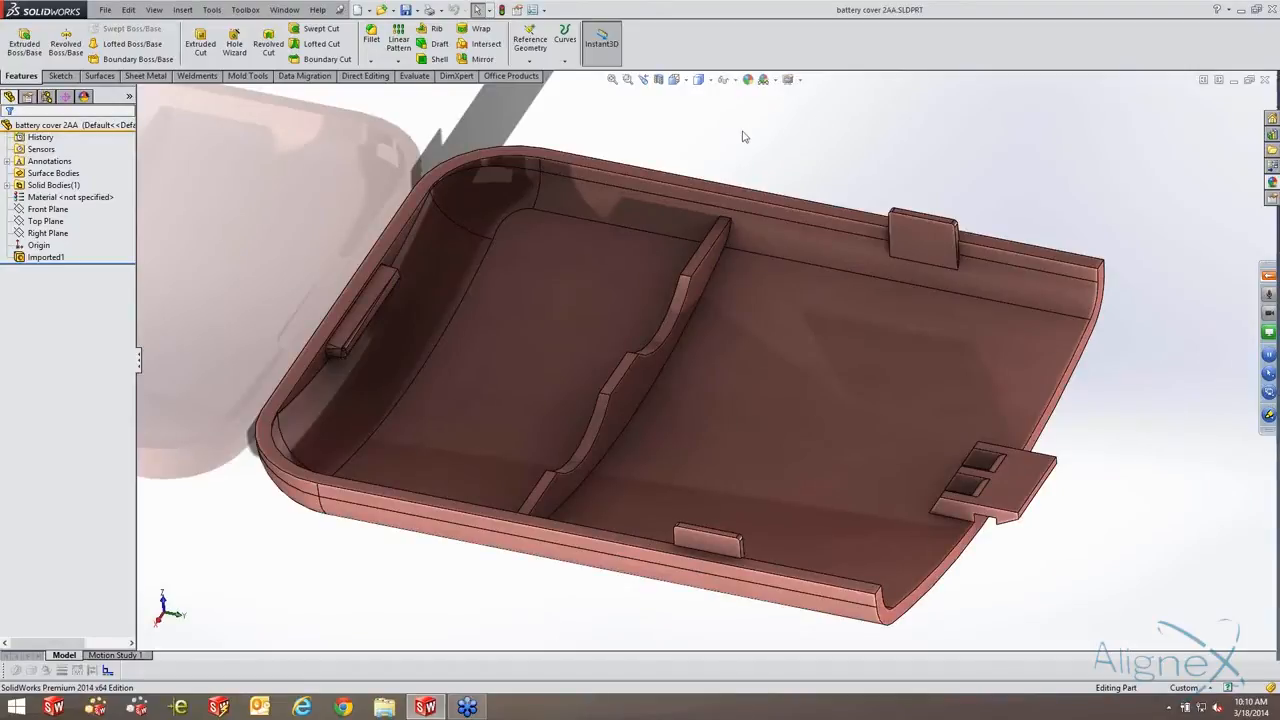
# Load the SolidWorks Plastics add-in for the current session.
pyautogui.click(544, 10)
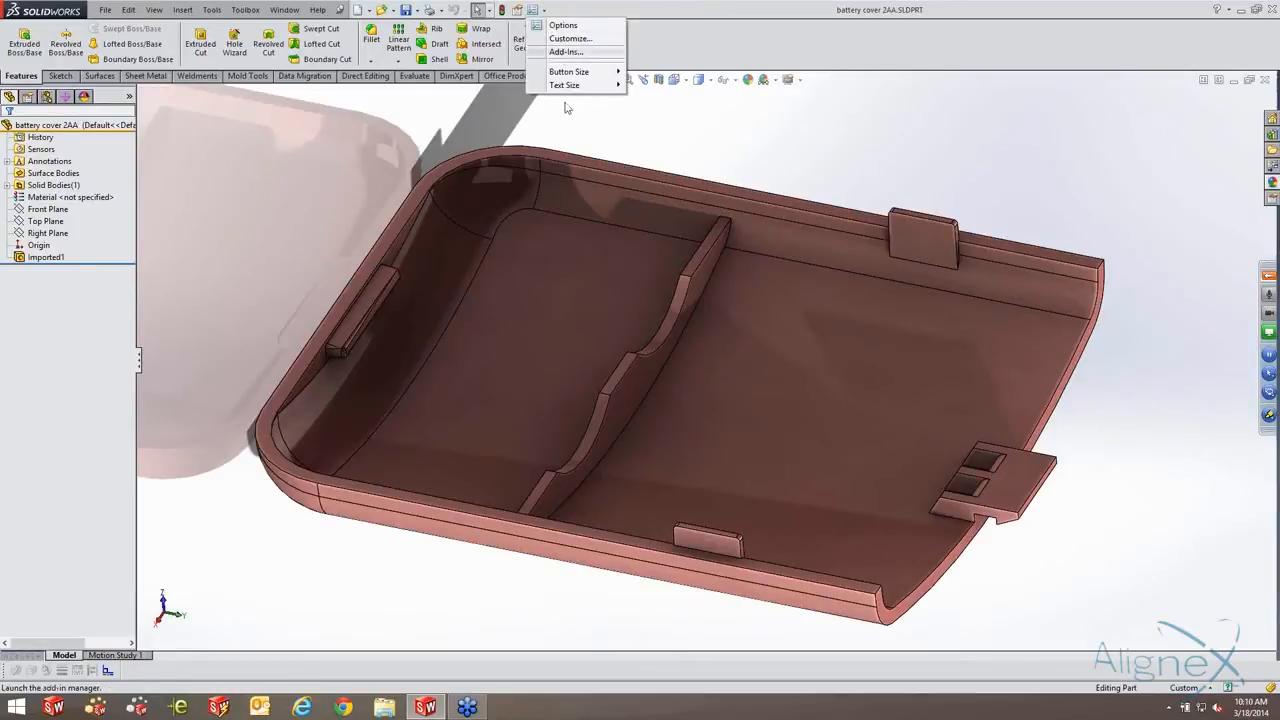
pyautogui.click(566, 51)
pyautogui.scroll(-5, 430, 290)
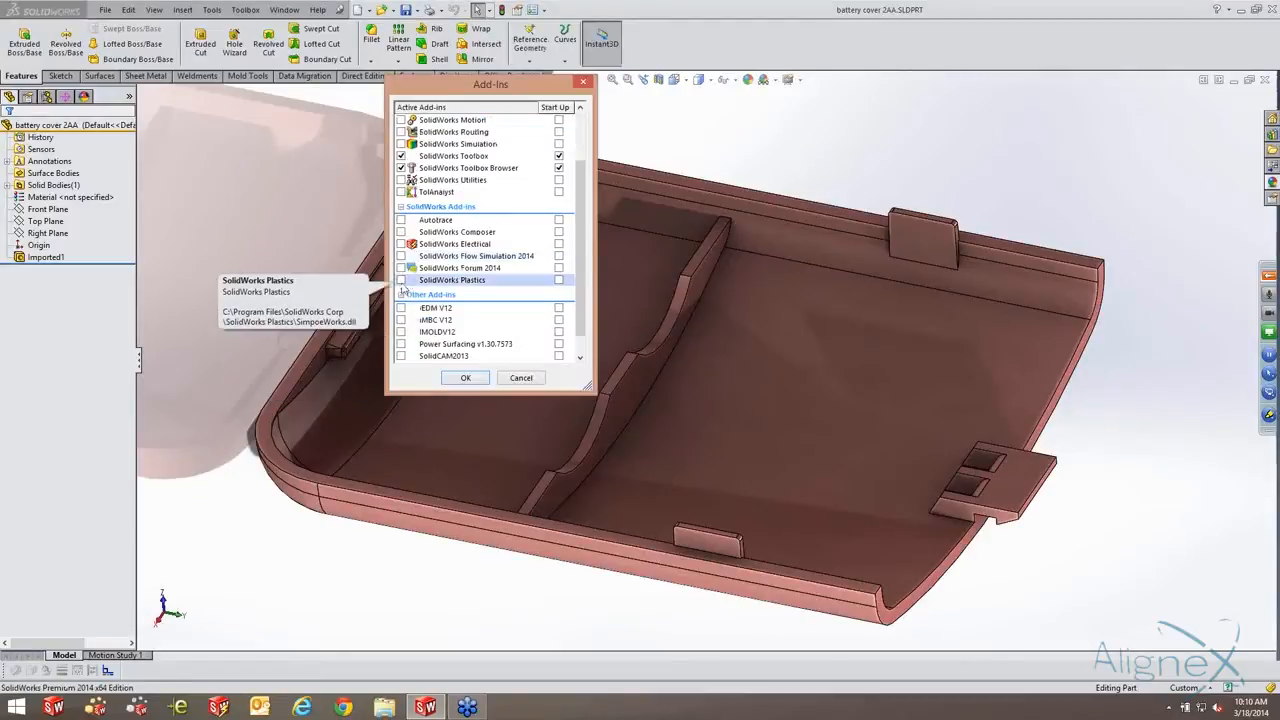
pyautogui.click(401, 280)
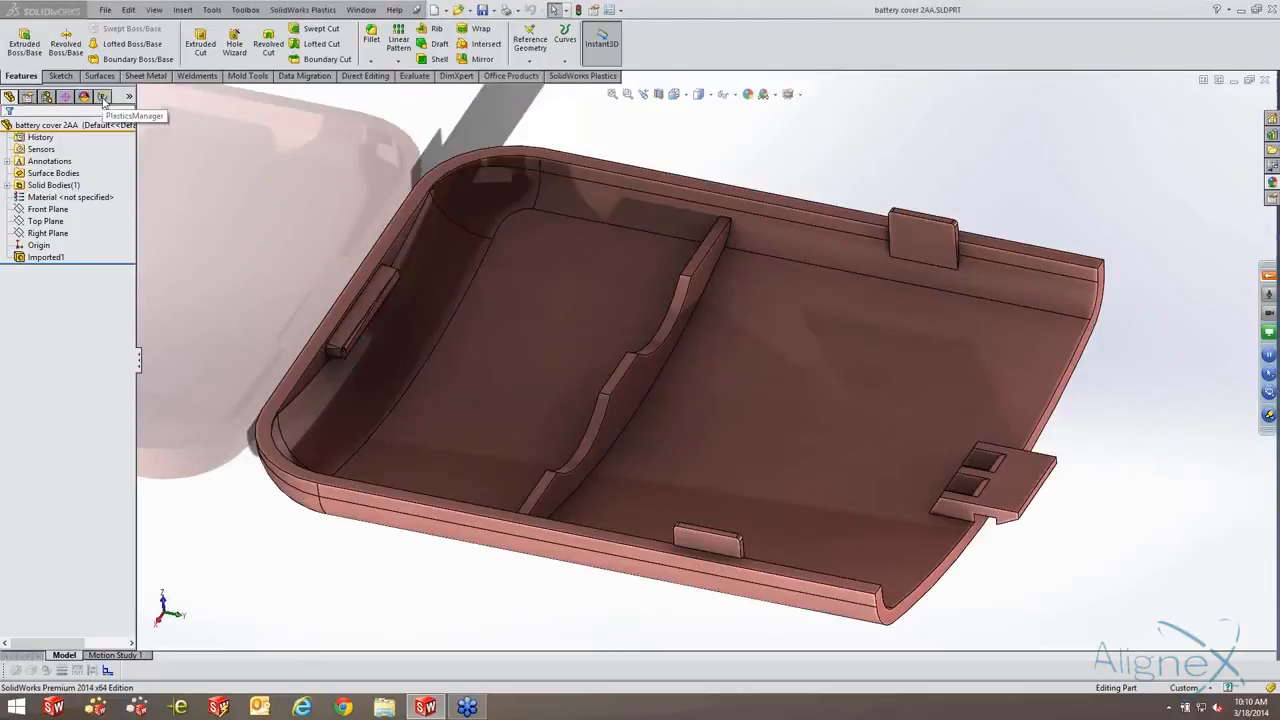
# Bring up the PlasticsManager tree and the SolidWorks Plastics commands for the battery cover.
pyautogui.click(103, 97)
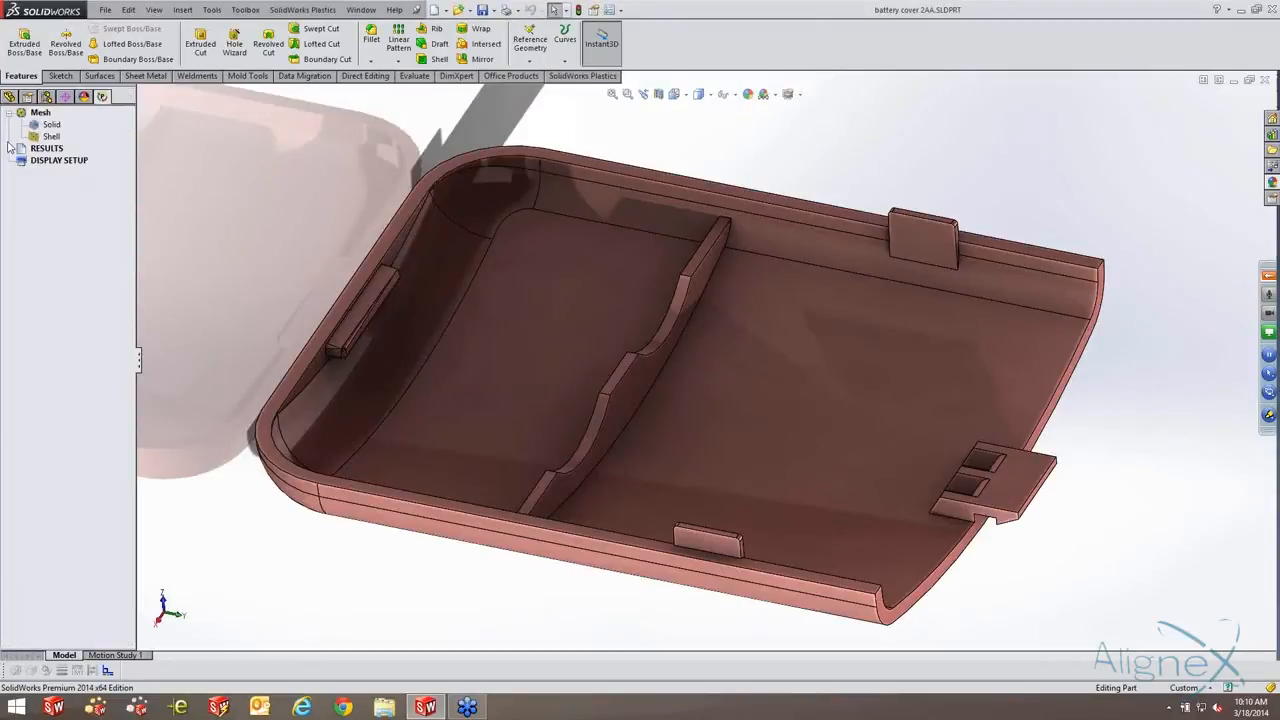
pyautogui.click(583, 77)
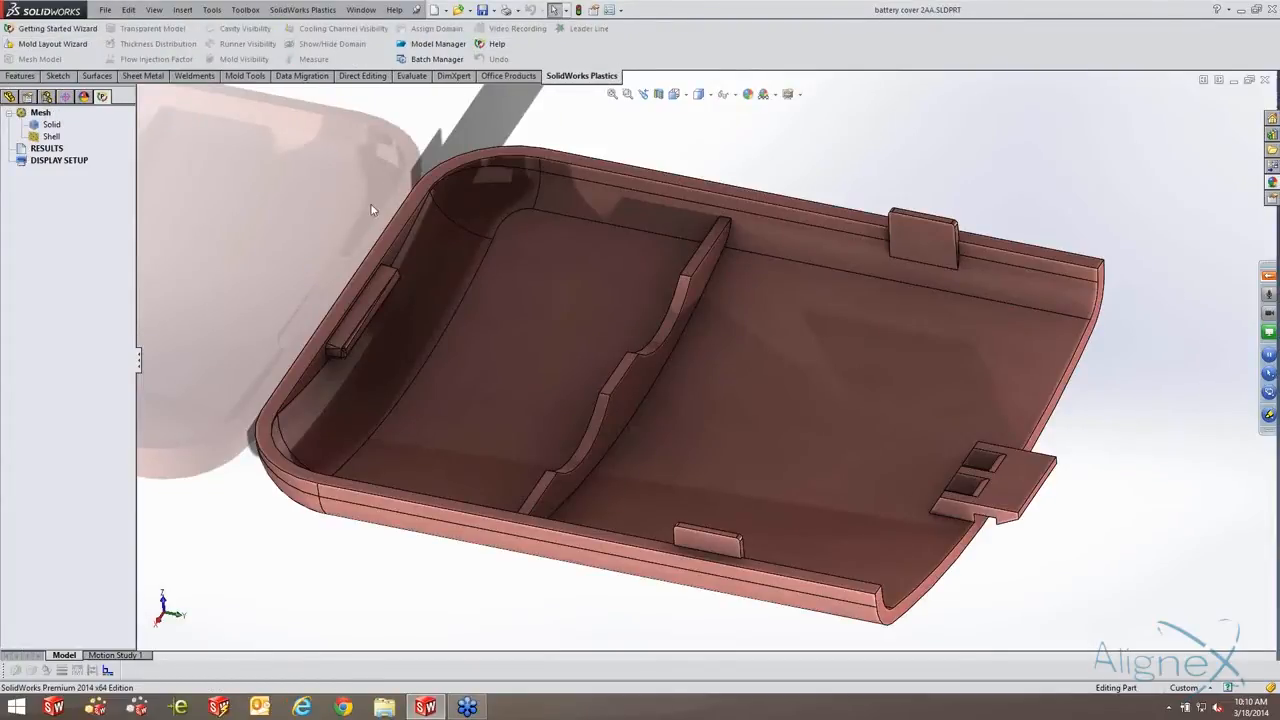
pyautogui.moveTo(371, 206); pyautogui.dragTo(368, 210, button='middle')
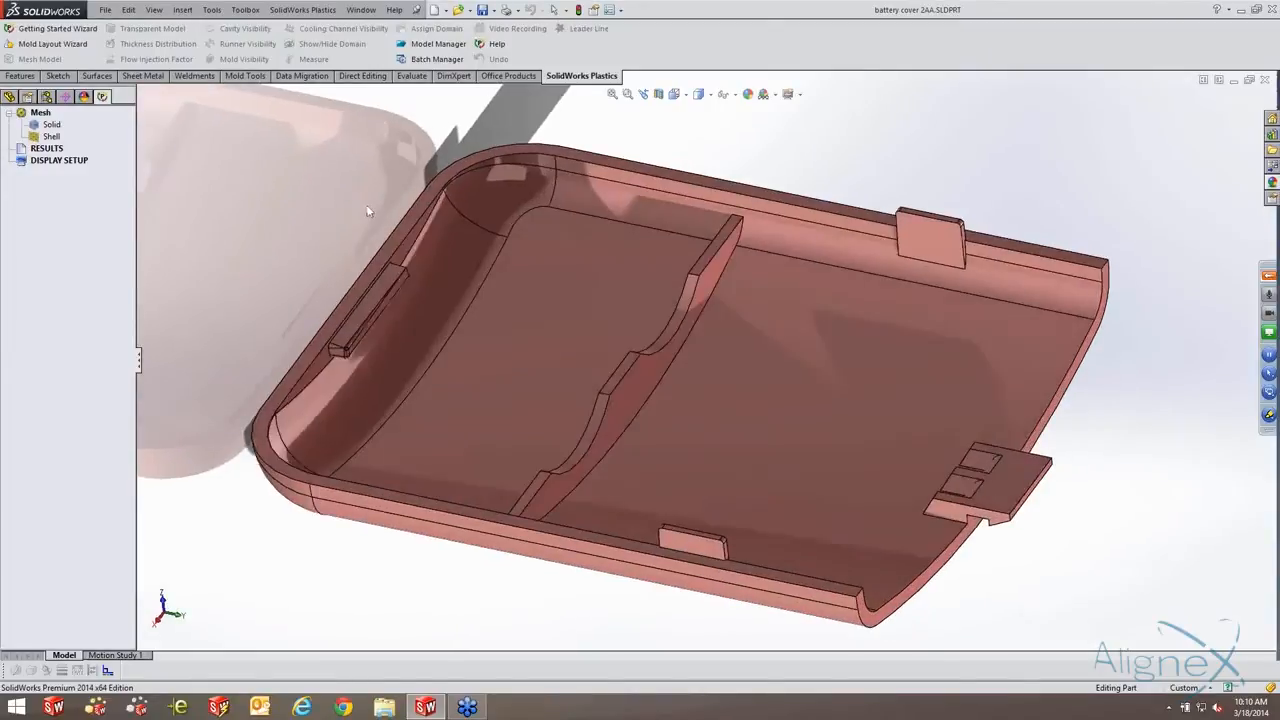
pyautogui.scroll(1, 368, 210)
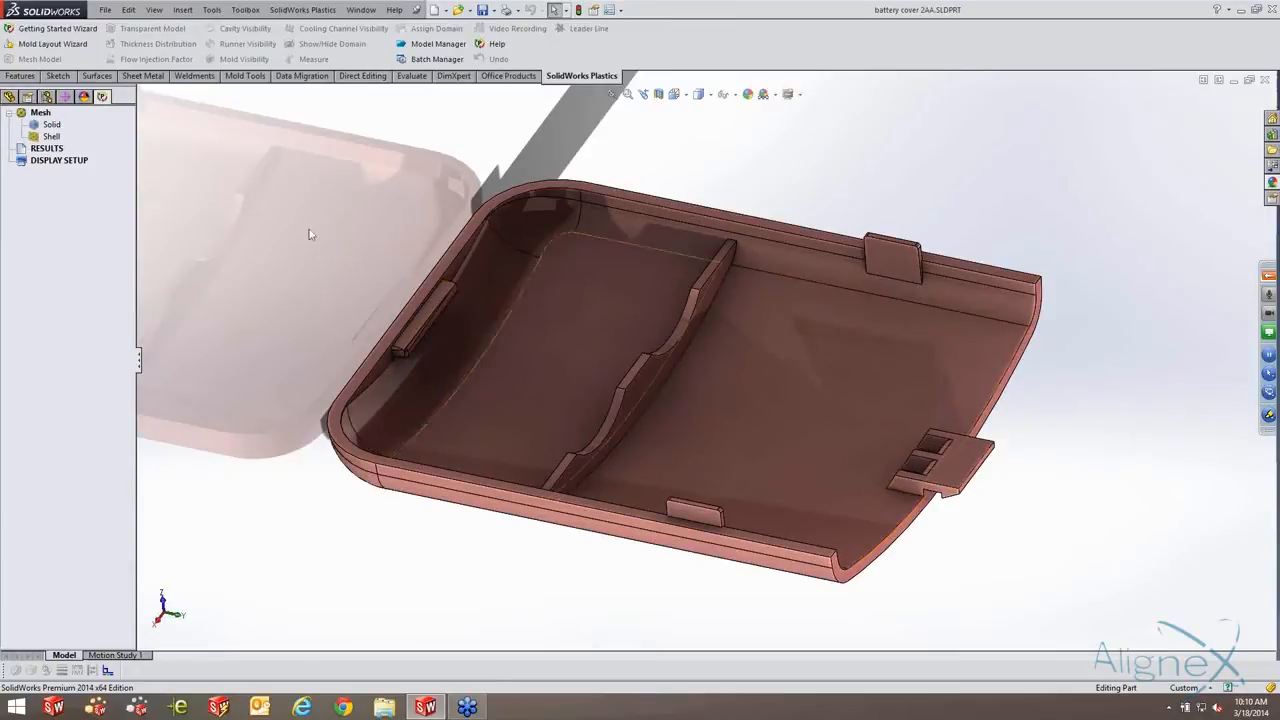
# Start a manual solid mesh of the battery cover and proceed with the Solid Mesh Procedure.
pyautogui.click(54, 125)
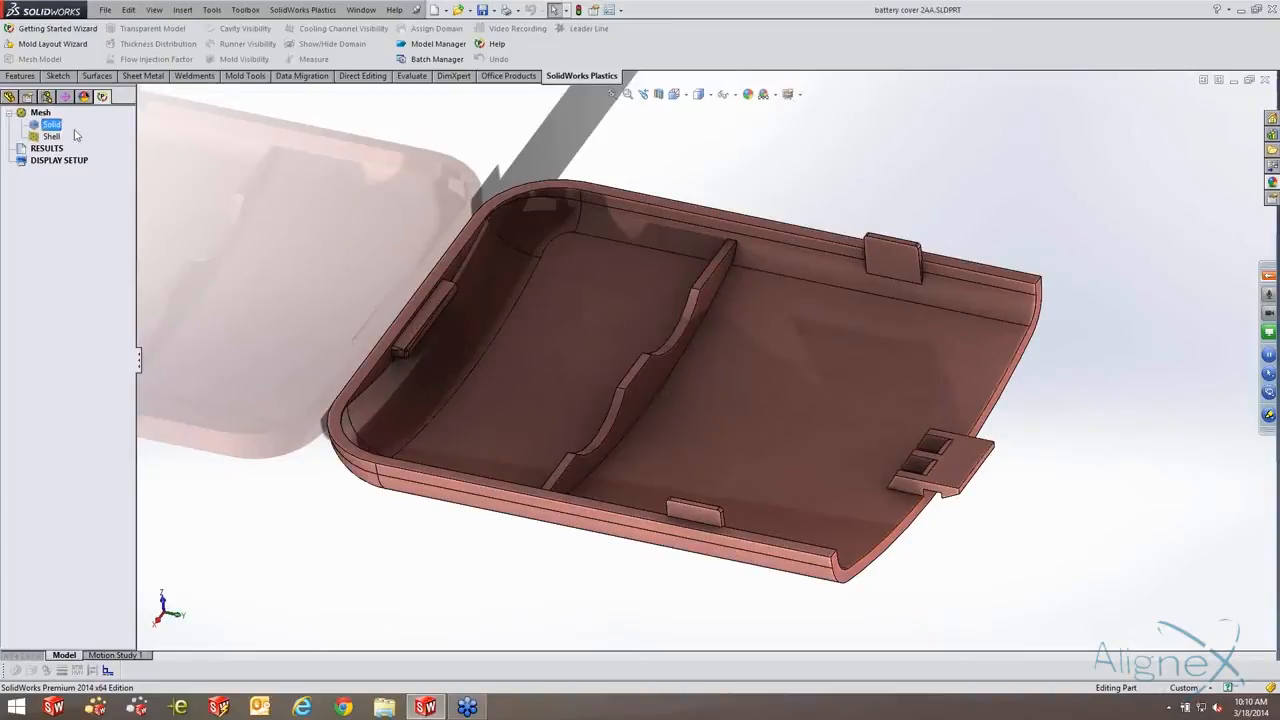
pyautogui.rightClick(59, 127)
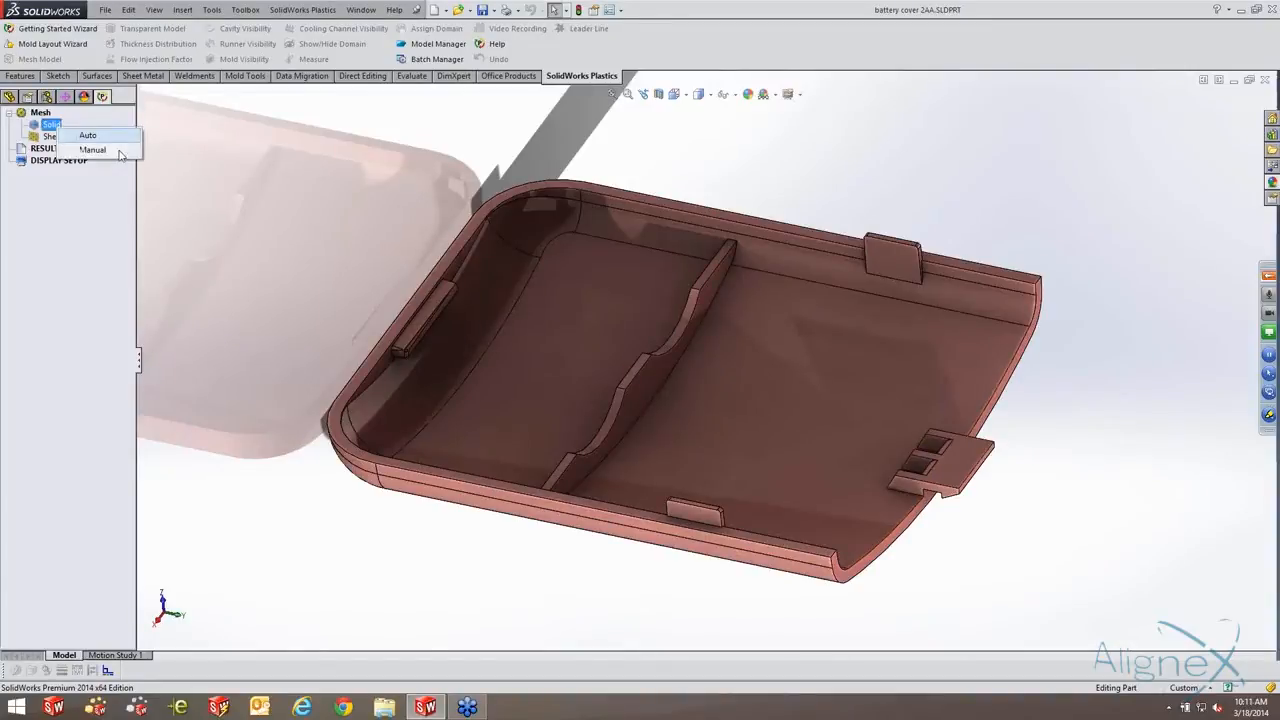
pyautogui.click(119, 152)
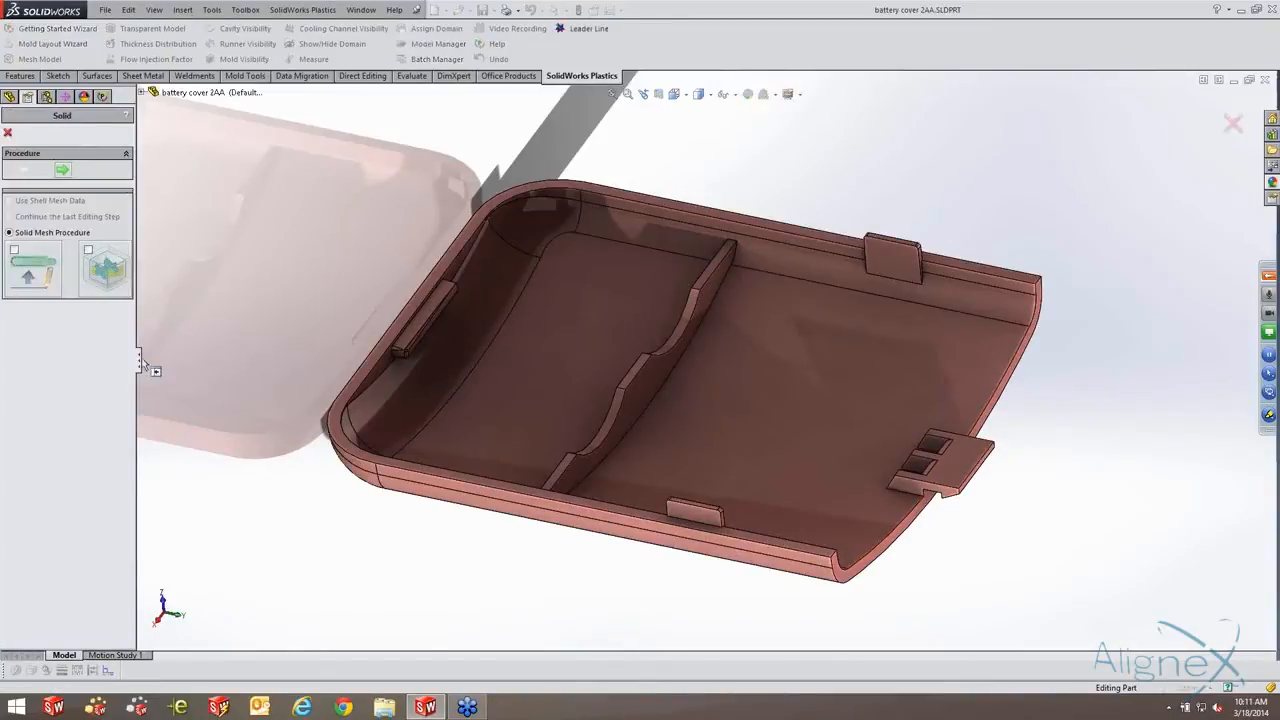
pyautogui.moveTo(141, 363); pyautogui.dragTo(160, 362)
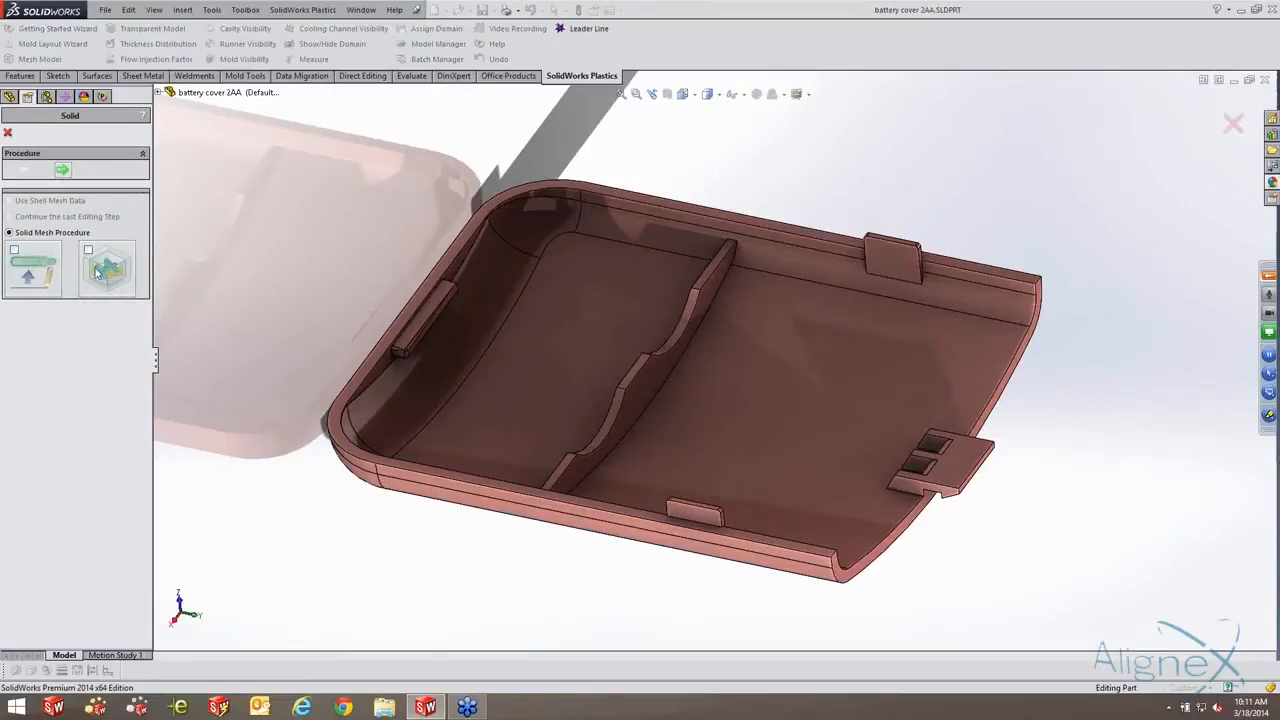
pyautogui.click(63, 171)
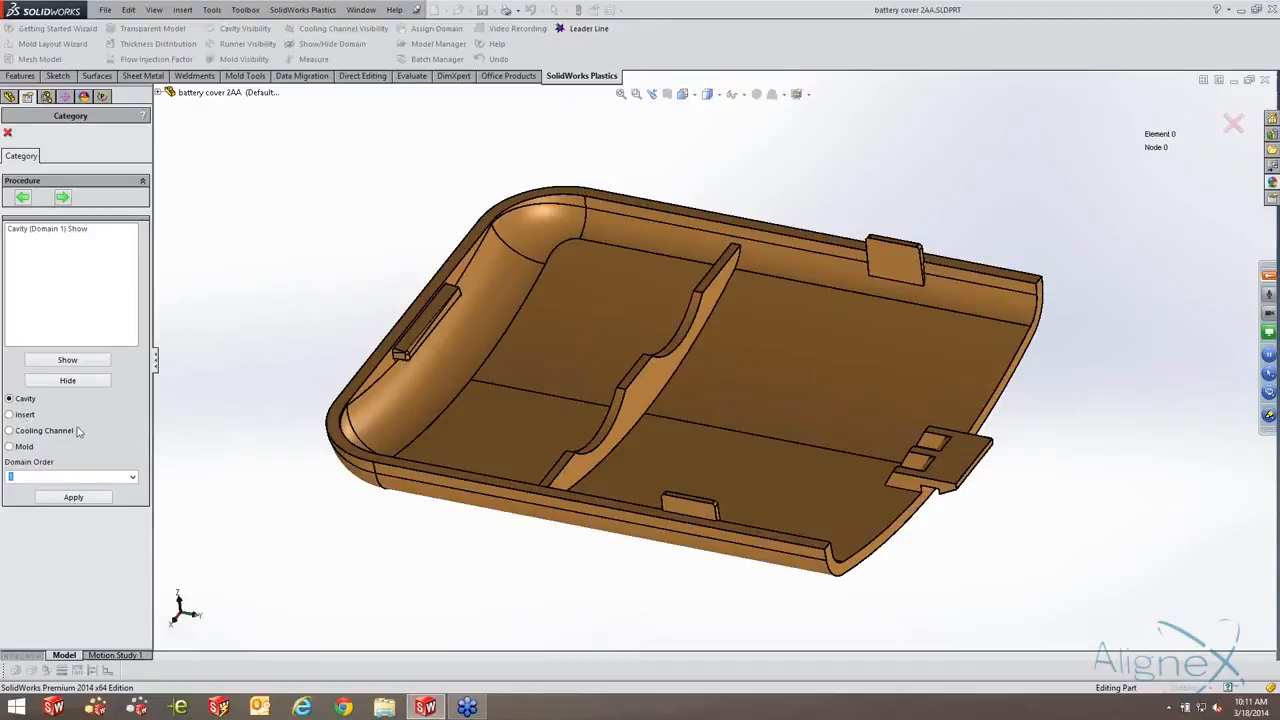
# Keep the part's domain category as Cavity and continue to the surface mesh stage.
pyautogui.click(21, 418)
pyautogui.click(23, 399)
pyautogui.click(62, 197)
# Generate the cavity surface mesh with a triangle size of .05 and no local refinement, and inspect it from several angles.
pyautogui.moveTo(56, 296); pyautogui.dragTo(3, 293)
pyautogui.write('.05')
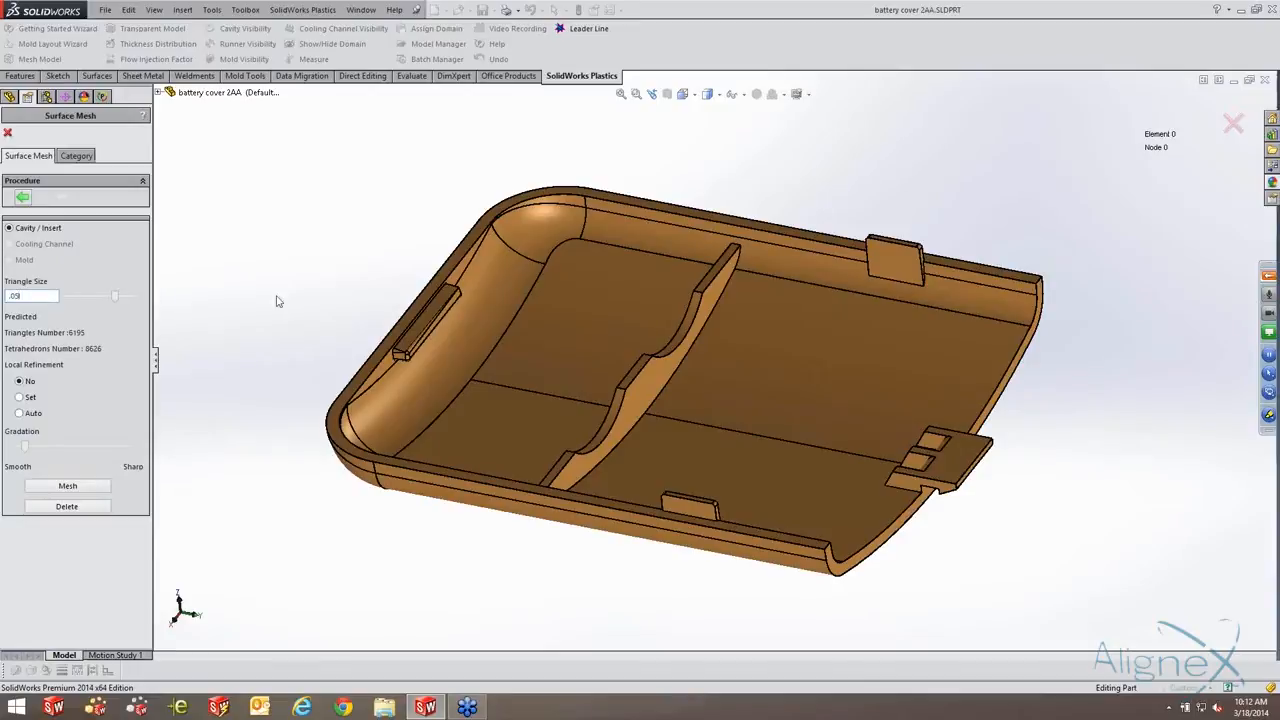
pyautogui.click(83, 488)
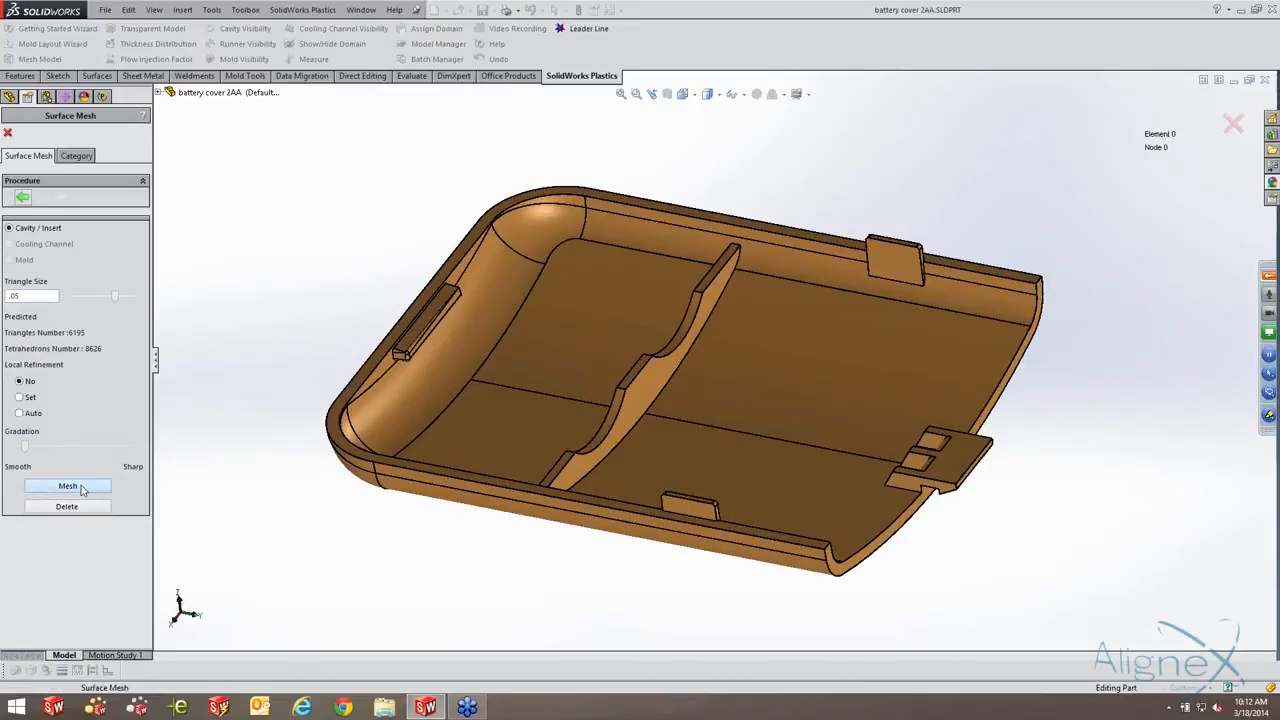
pyautogui.moveTo(329, 269); pyautogui.dragTo(197, 354, button='middle')
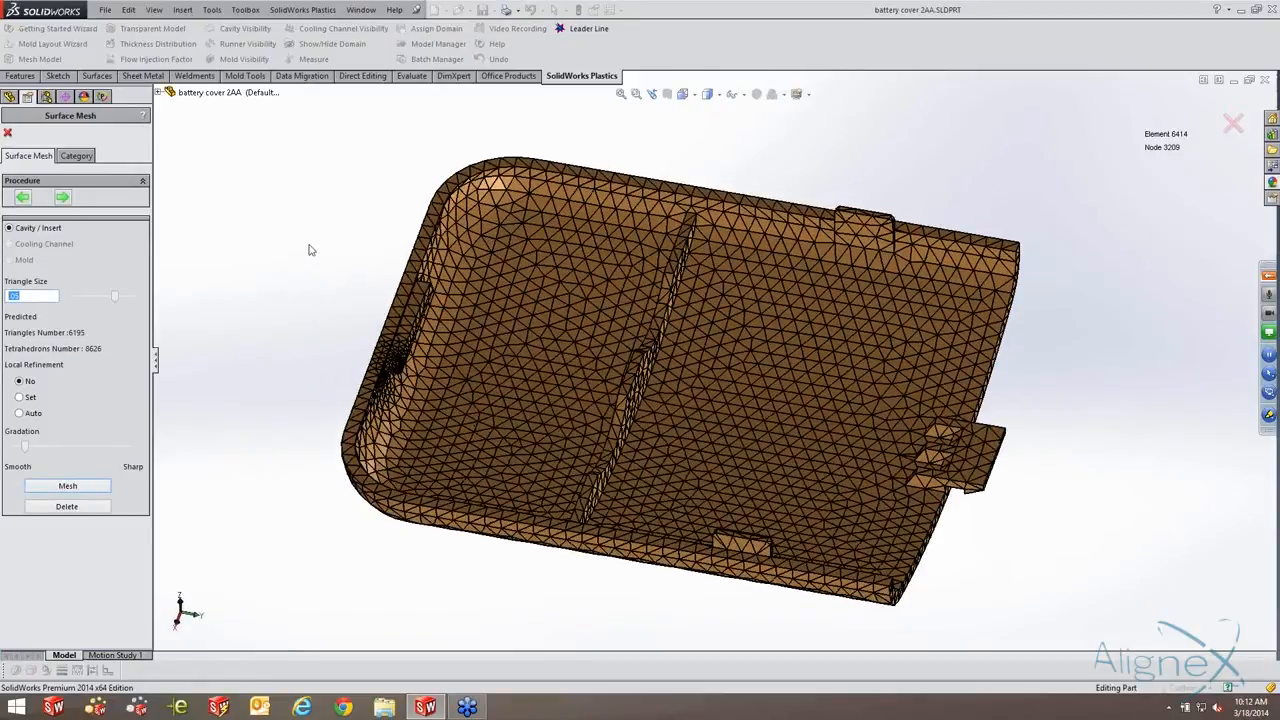
pyautogui.moveTo(302, 215); pyautogui.dragTo(317, 263, button='middle')
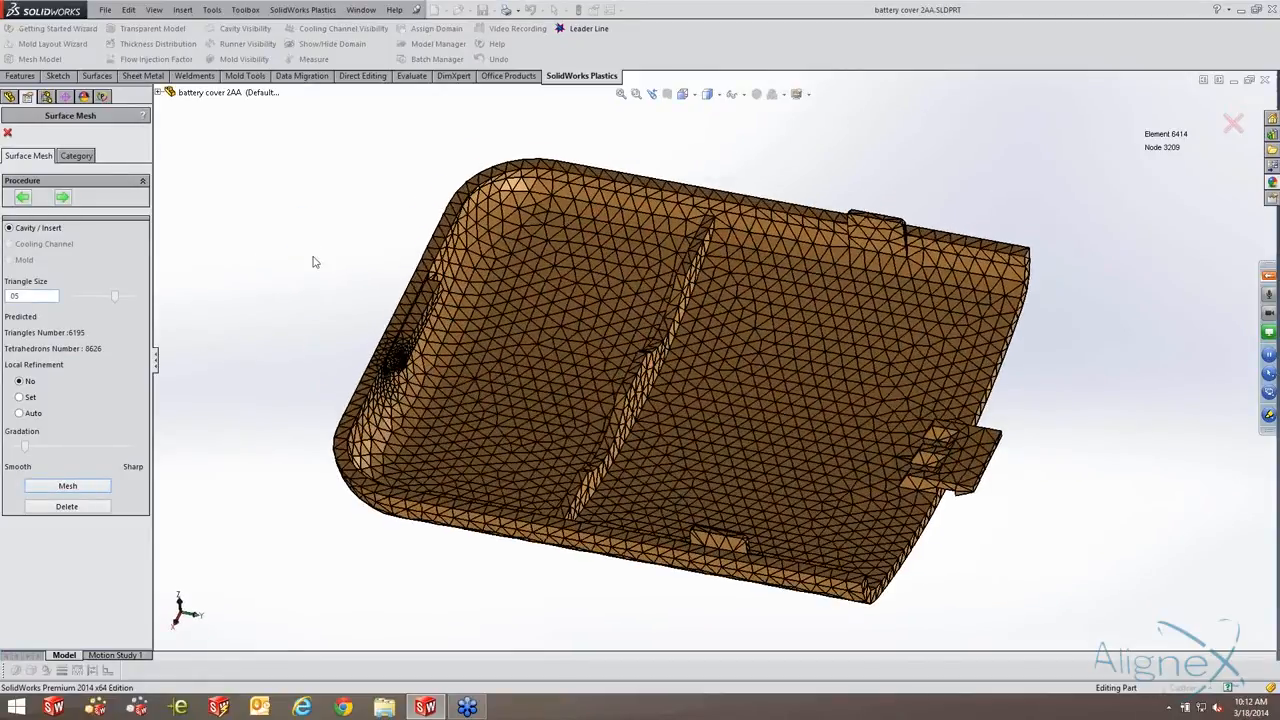
pyautogui.moveTo(639, 330); pyautogui.dragTo(455, 342, button='middle')
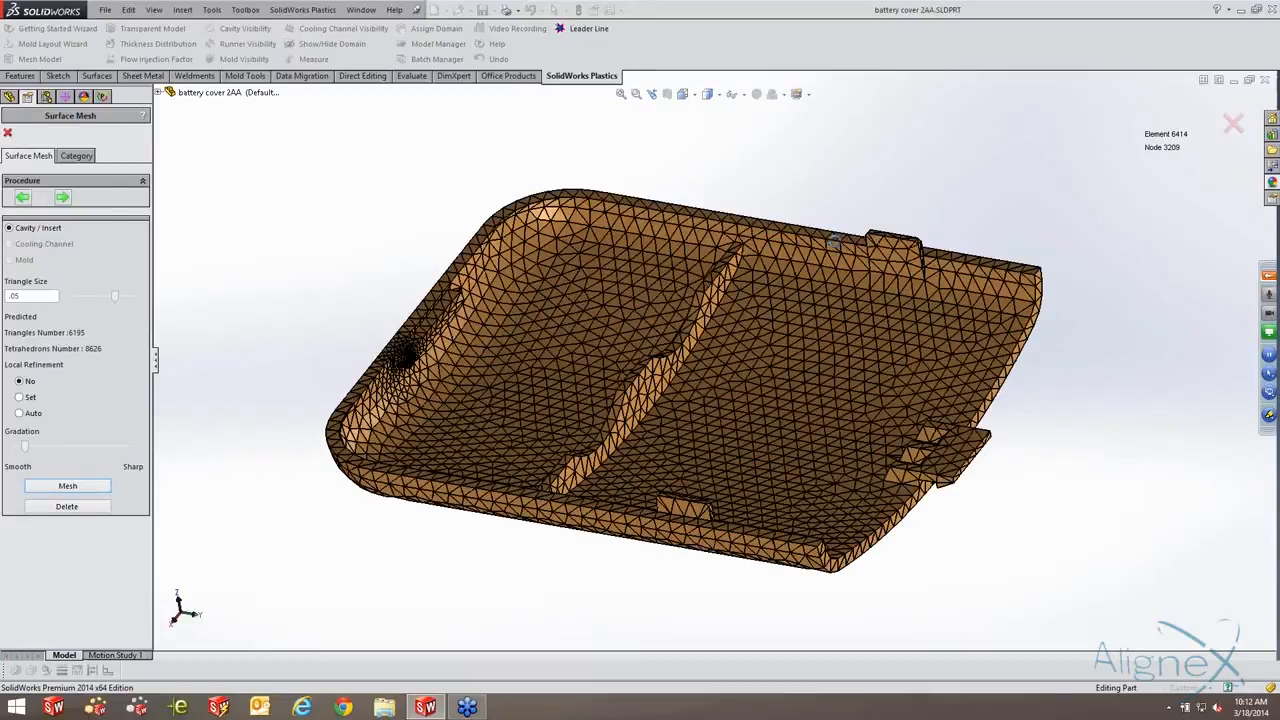
pyautogui.moveTo(833, 240); pyautogui.dragTo(871, 334, button='middle')
pyautogui.scroll(-1, 553, 407)
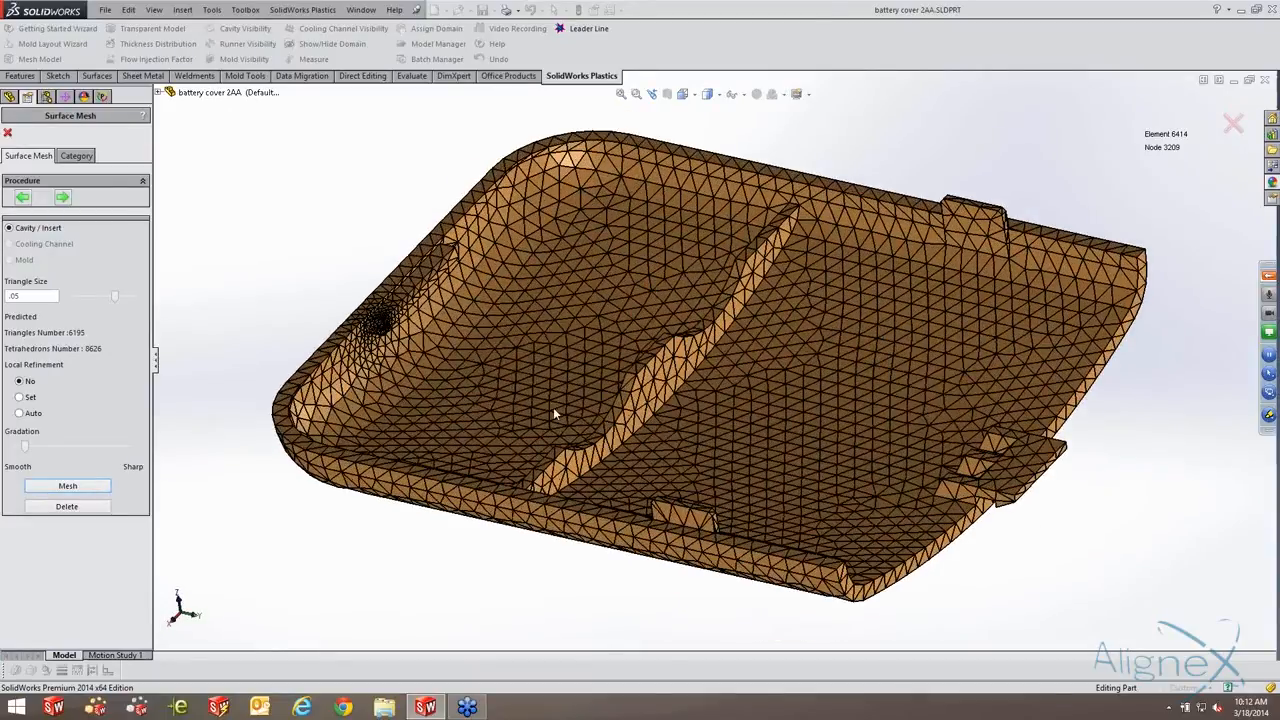
pyautogui.scroll(1, 553, 407)
# Remesh the cavity surface with a coarser triangle size of .125 and inspect the rib, outer face and clips.
pyautogui.moveTo(26, 296); pyautogui.dragTo(2, 298)
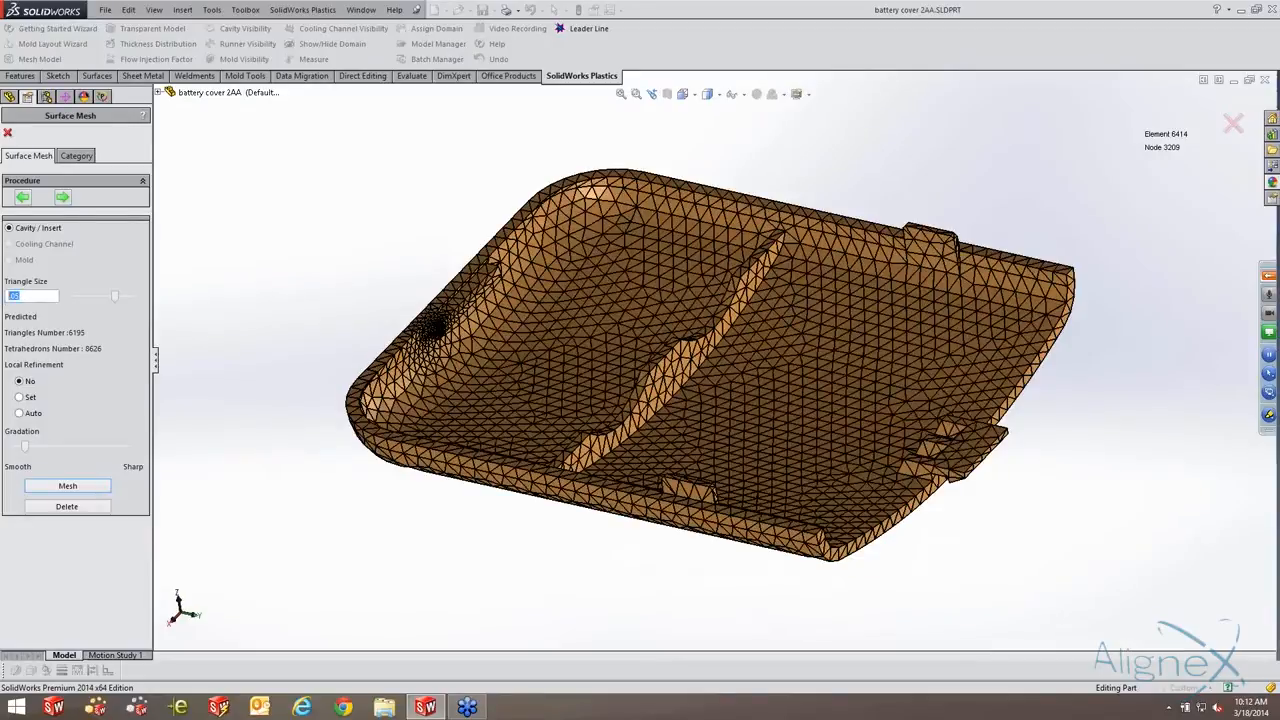
pyautogui.write('125')
pyautogui.click(80, 482)
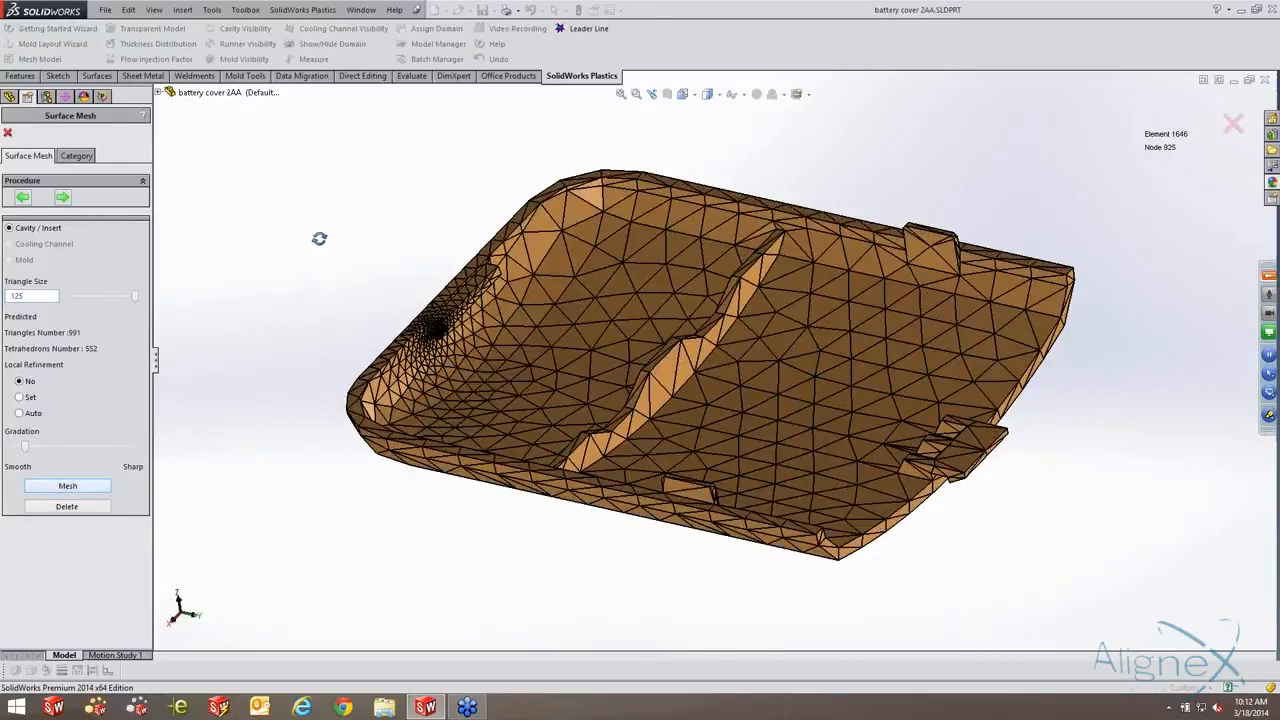
pyautogui.moveTo(319, 238); pyautogui.dragTo(819, 323, button='middle')
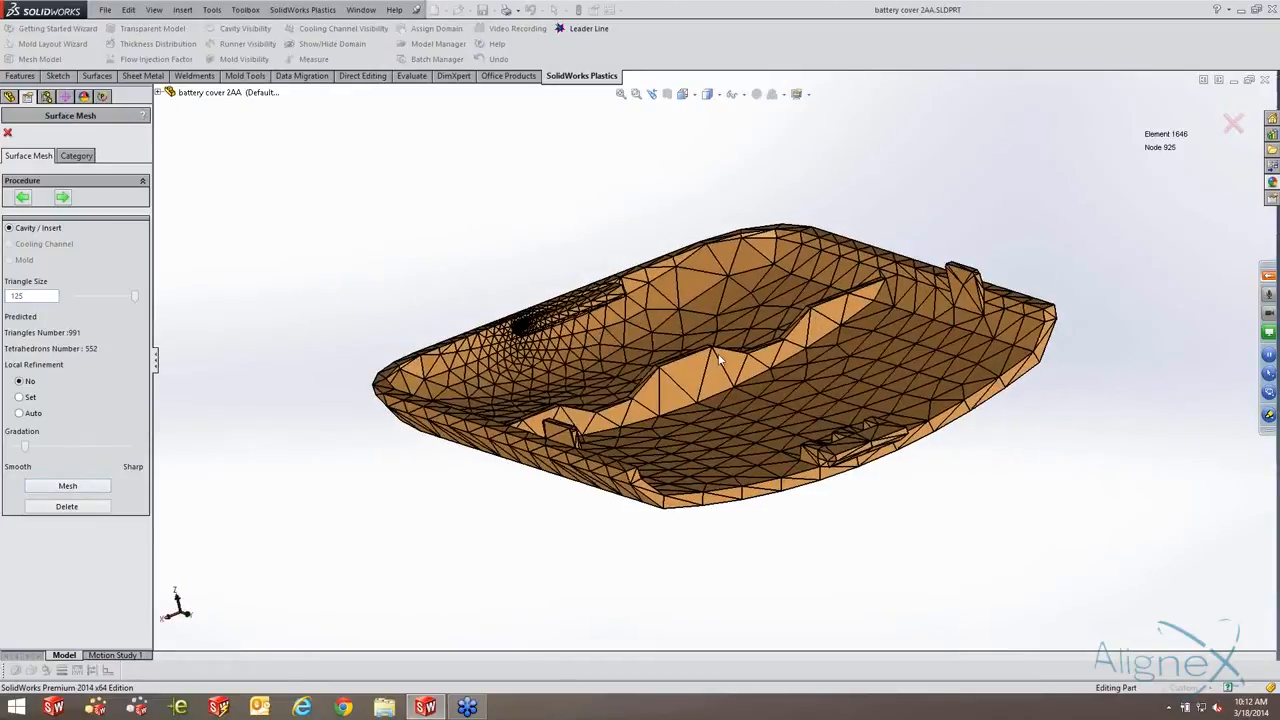
pyautogui.moveTo(572, 320); pyautogui.dragTo(434, 371, button='middle')
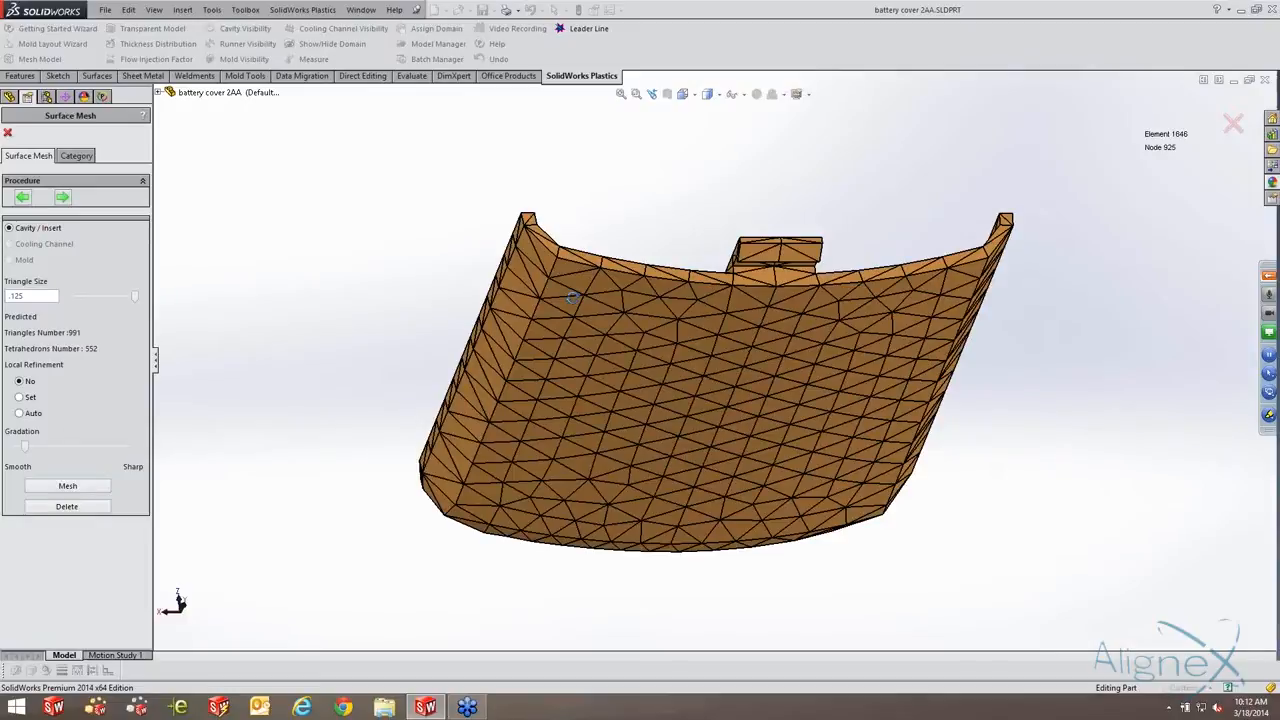
pyautogui.moveTo(573, 298); pyautogui.dragTo(622, 492, button='middle')
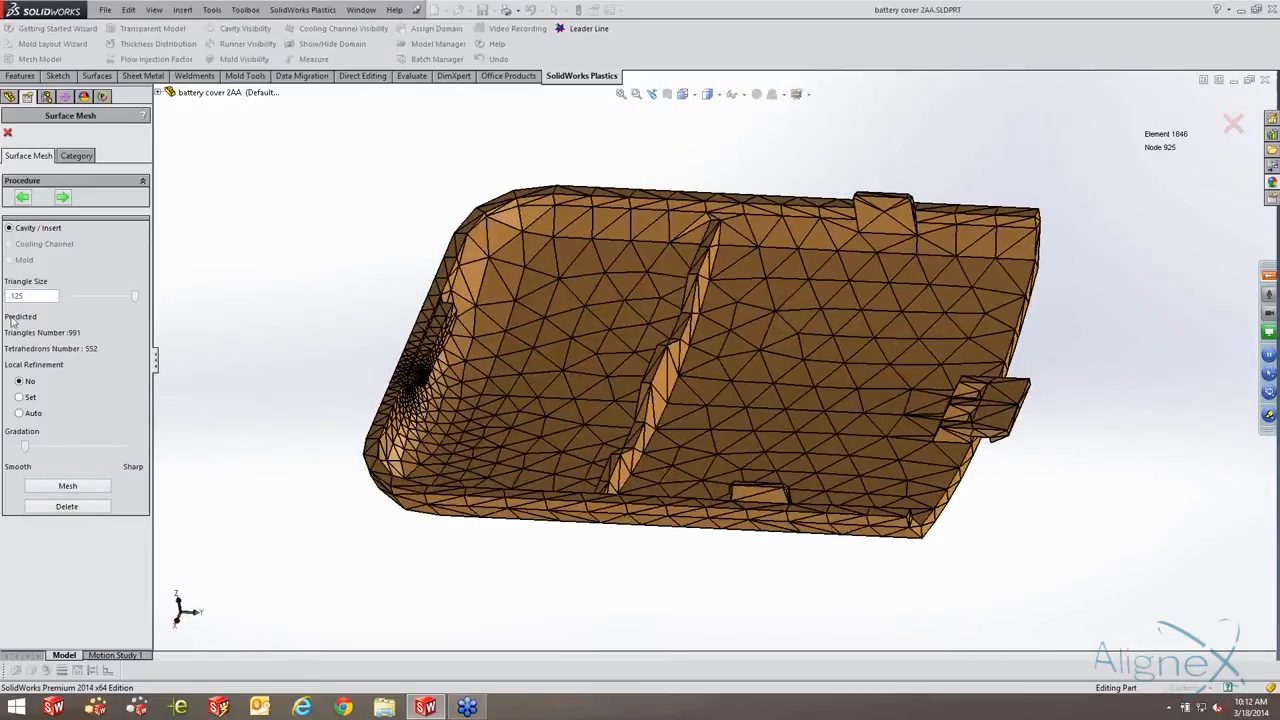
pyautogui.click(20, 398)
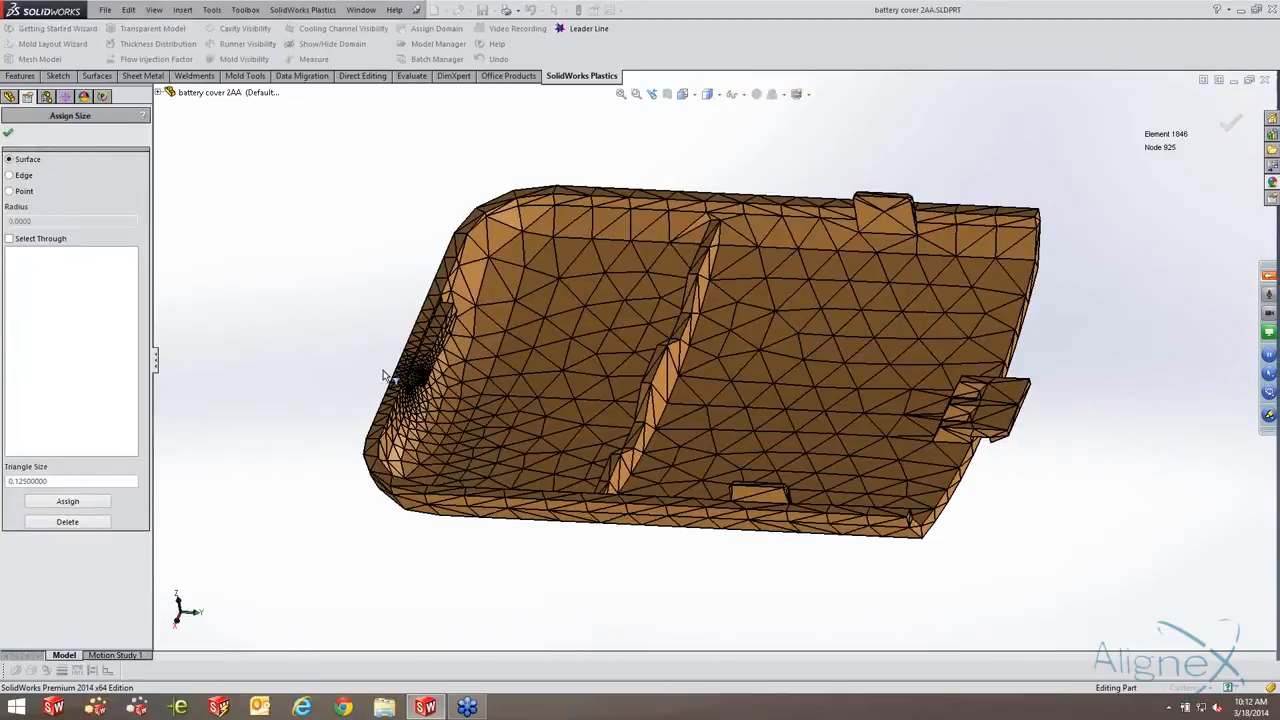
pyautogui.moveTo(349, 354); pyautogui.dragTo(500, 345, button='middle')
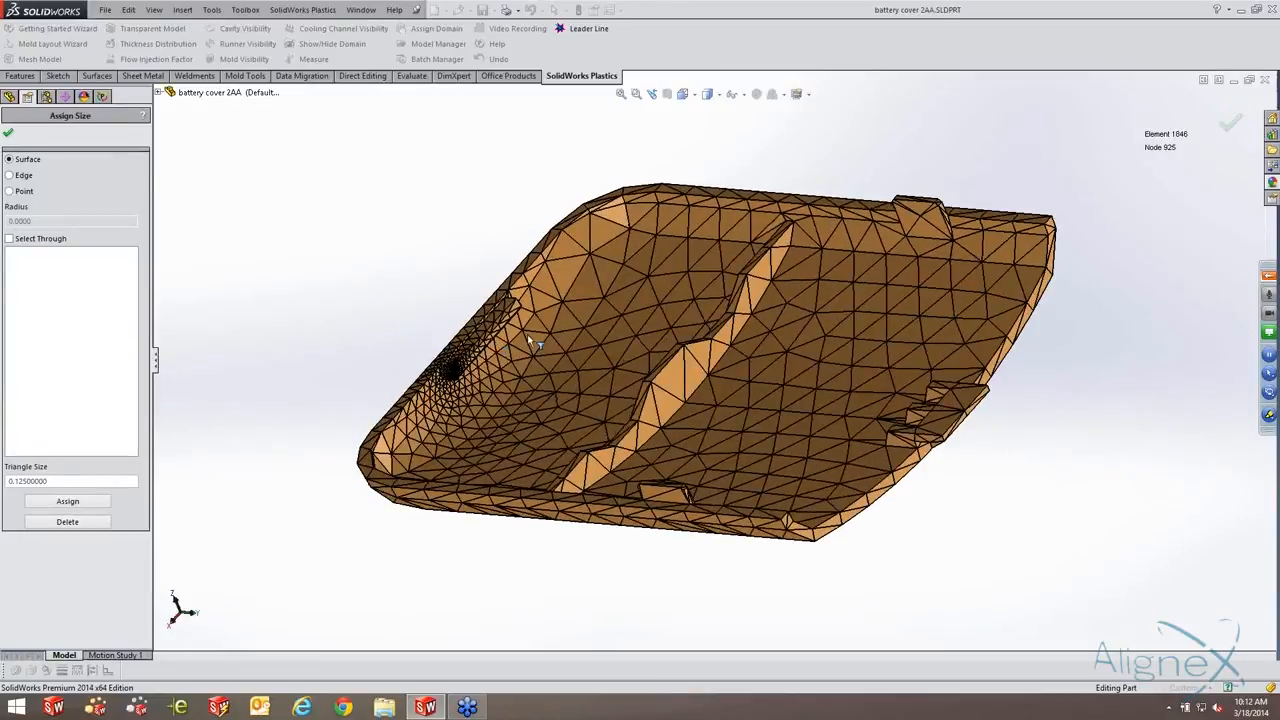
pyautogui.scroll(-6, 535, 343)
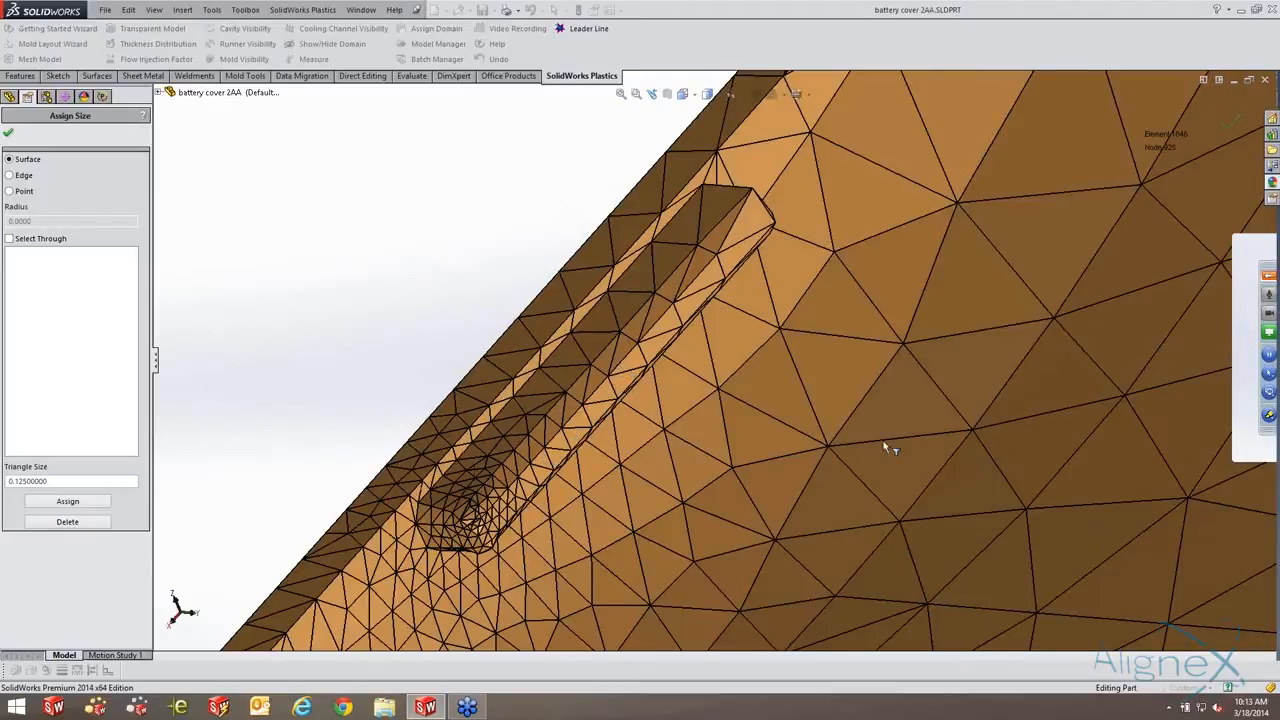
pyautogui.press('f')
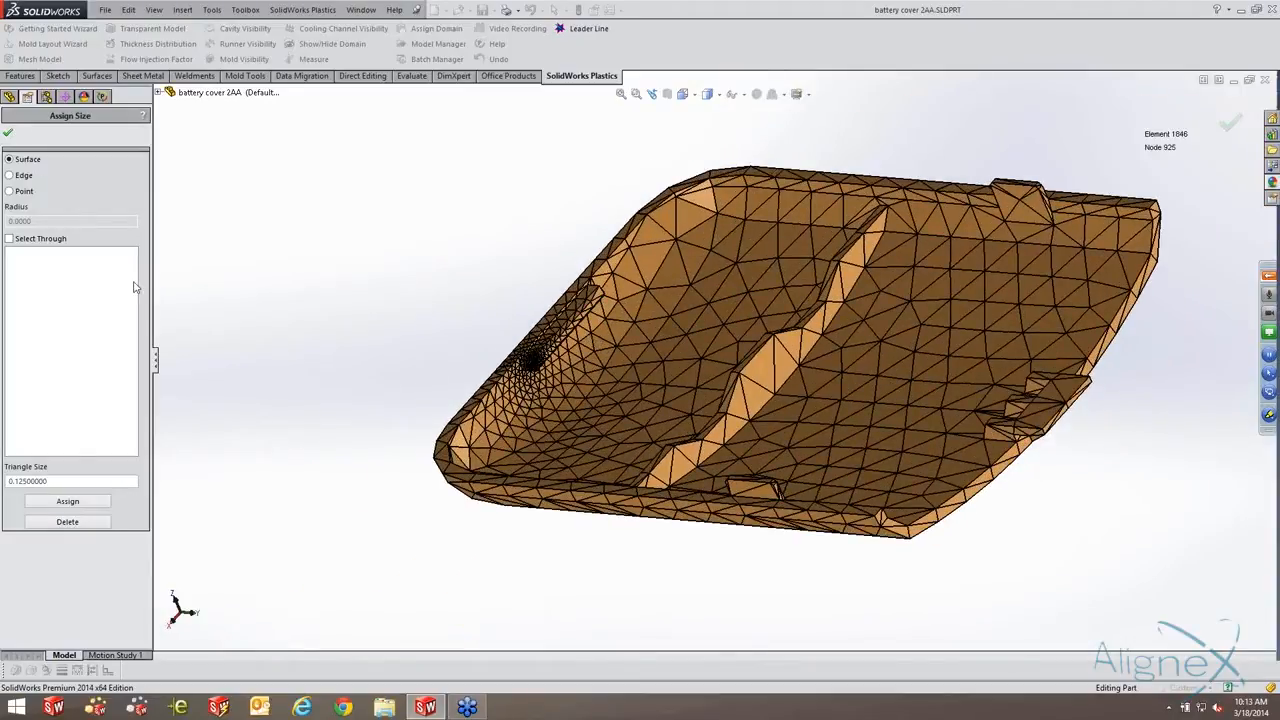
pyautogui.click(8, 133)
pyautogui.moveTo(51, 297); pyautogui.dragTo(4, 300)
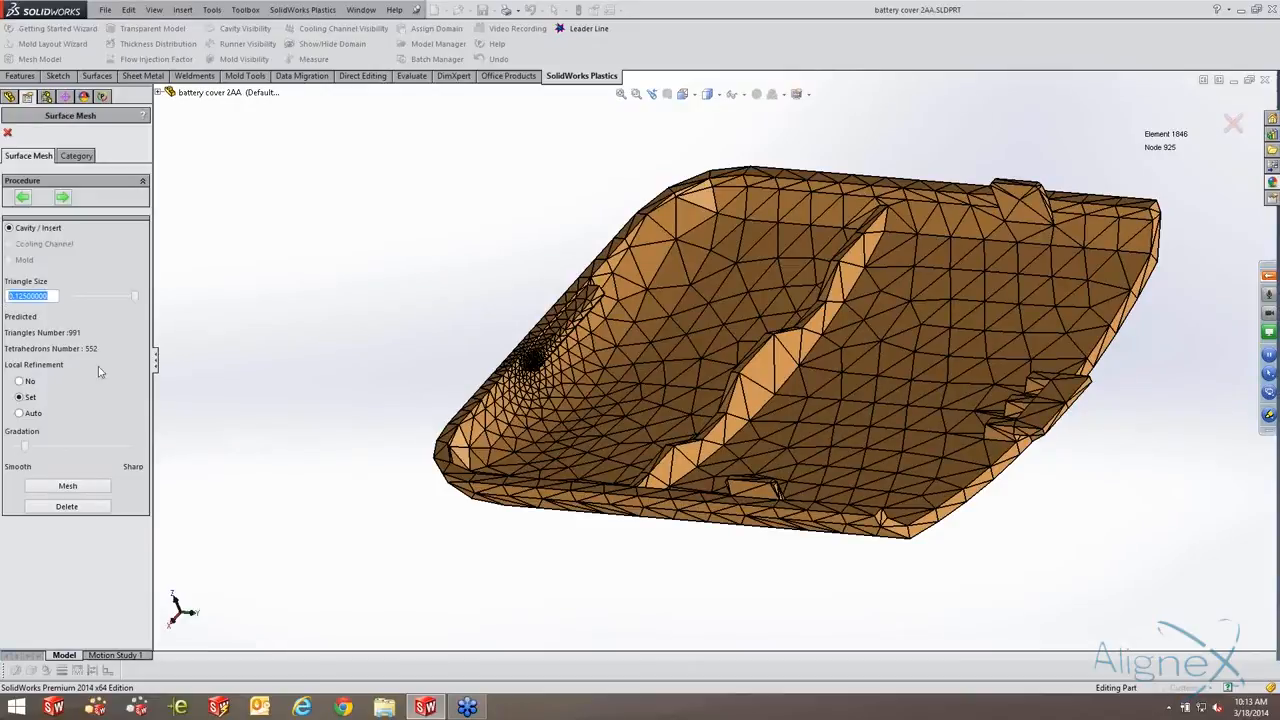
pyautogui.click(203, 349)
# Switch local refinement to Auto and remesh the cavity surface at the 0.125 triangle size.
pyautogui.click(30, 414)
pyautogui.moveTo(88, 451); pyautogui.dragTo(25, 451)
pyautogui.click(42, 486)
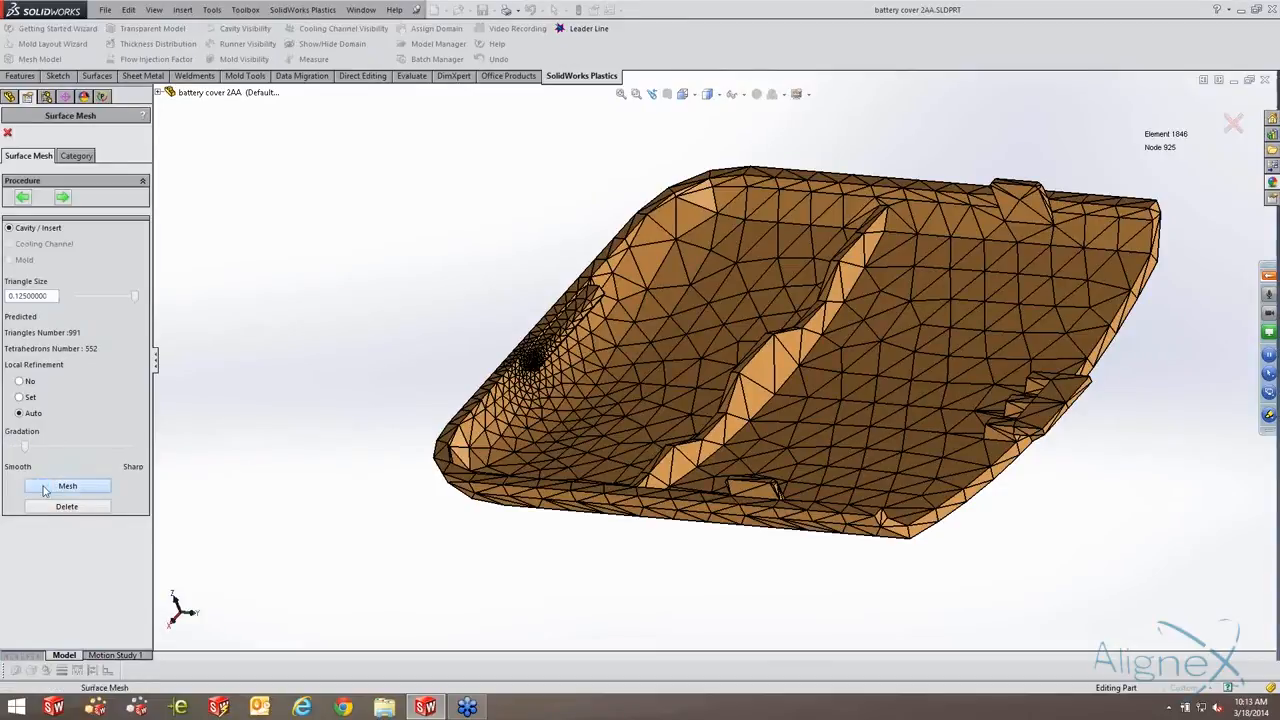
pyautogui.moveTo(756, 262); pyautogui.dragTo(95, 299, button='middle')
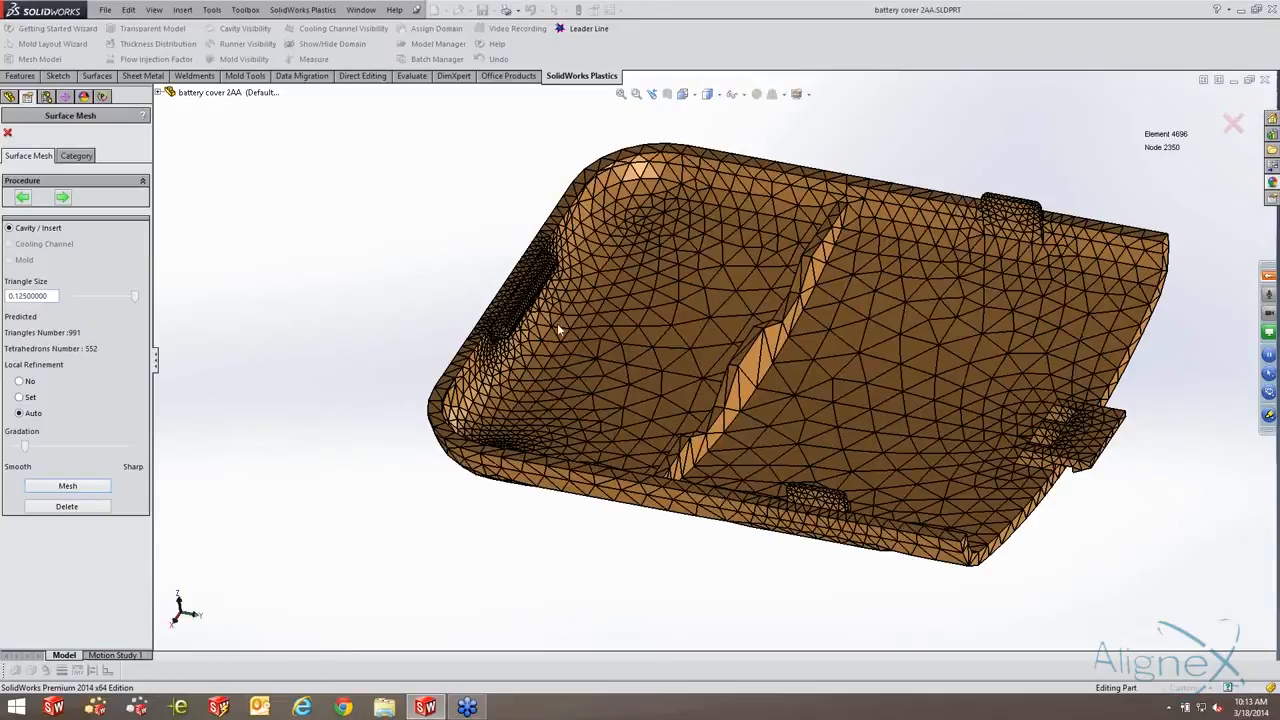
# Set the triangle size to .05, remesh the cavity surface with automatic refinement, and inspect the mesh around the clips.
pyautogui.moveTo(56, 296); pyautogui.dragTo(3, 300)
pyautogui.write('.05')
pyautogui.click(80, 486)
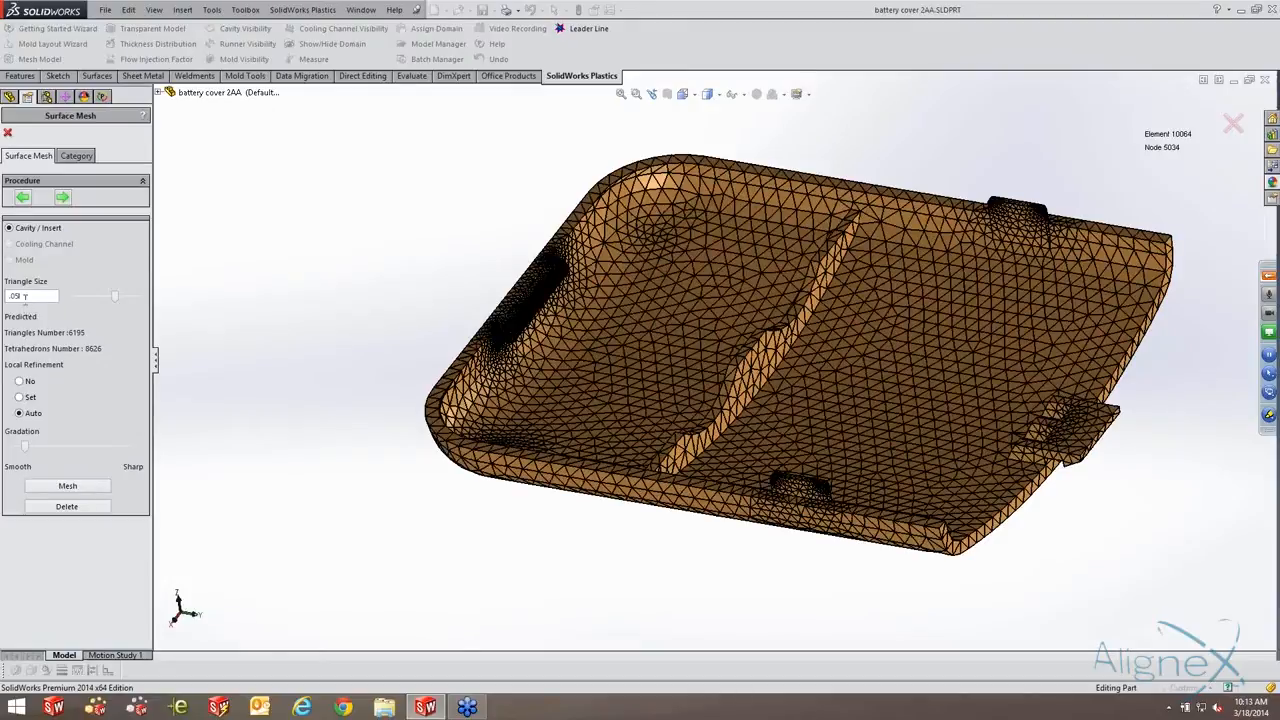
pyautogui.doubleClick(20, 297)
pyautogui.scroll(-1, 982, 331)
pyautogui.scroll(1, 671, 238)
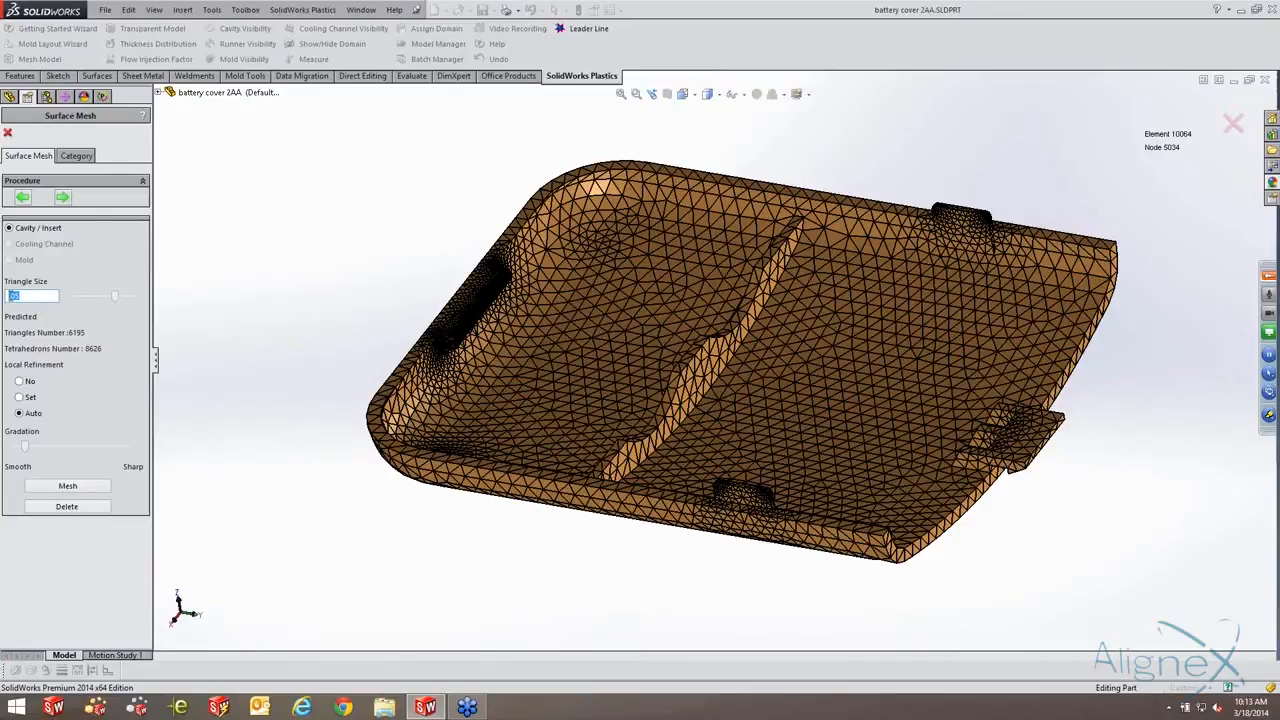
pyautogui.moveTo(434, 288); pyautogui.dragTo(536, 312)
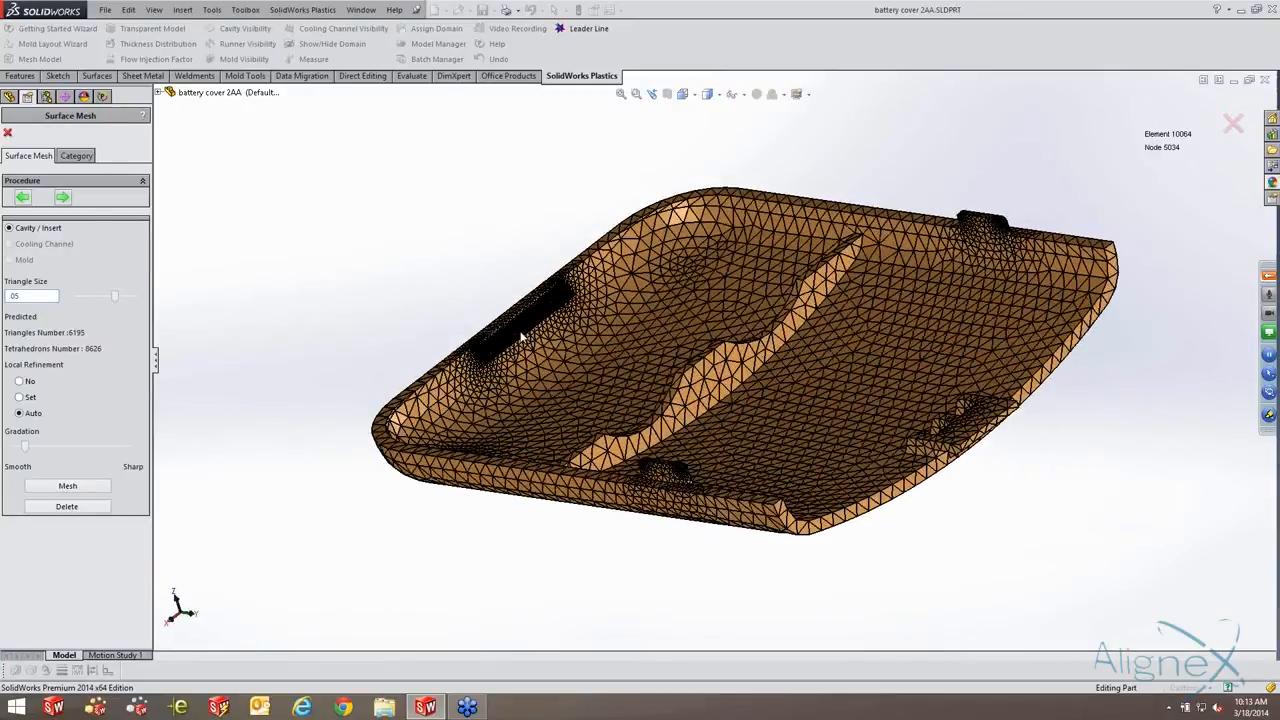
# Set the triangle size to .07 and remesh the cavity surface with automatic local refinement.
pyautogui.moveTo(548, 353); pyautogui.dragTo(610, 333, button='middle')
pyautogui.moveTo(31, 292); pyautogui.dragTo(4, 299)
pyautogui.write('.07')
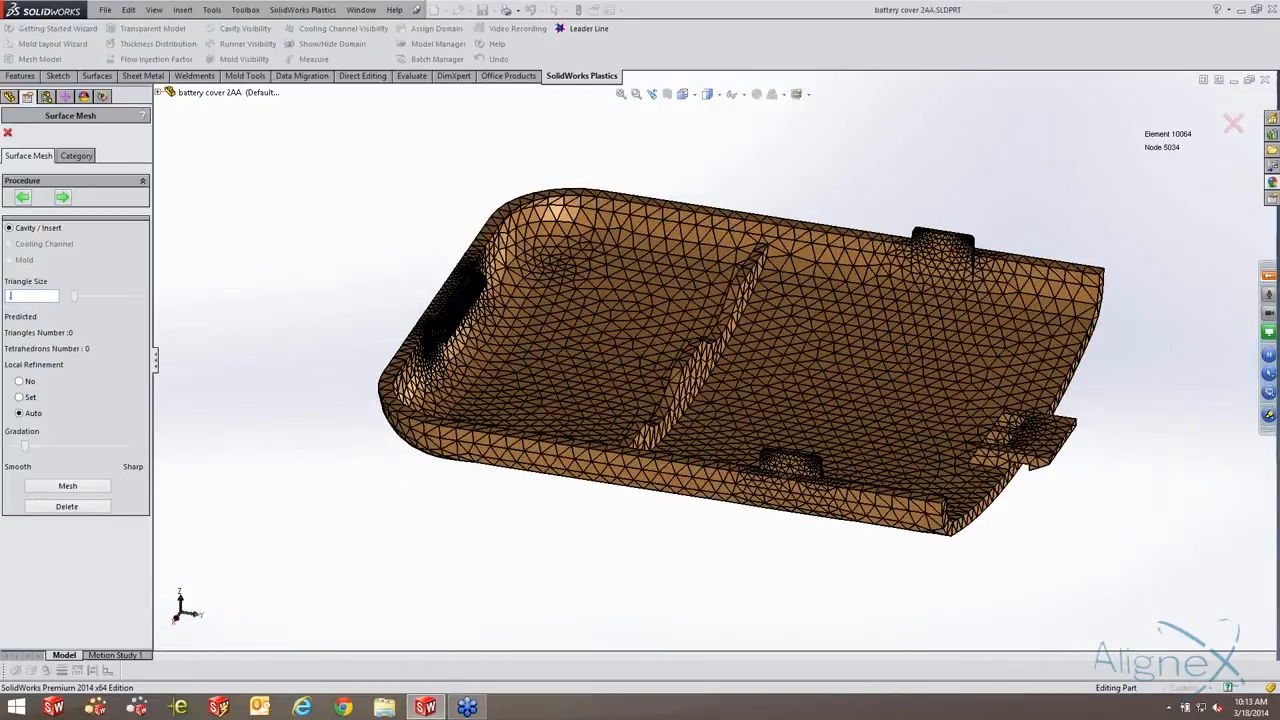
pyautogui.click(67, 485)
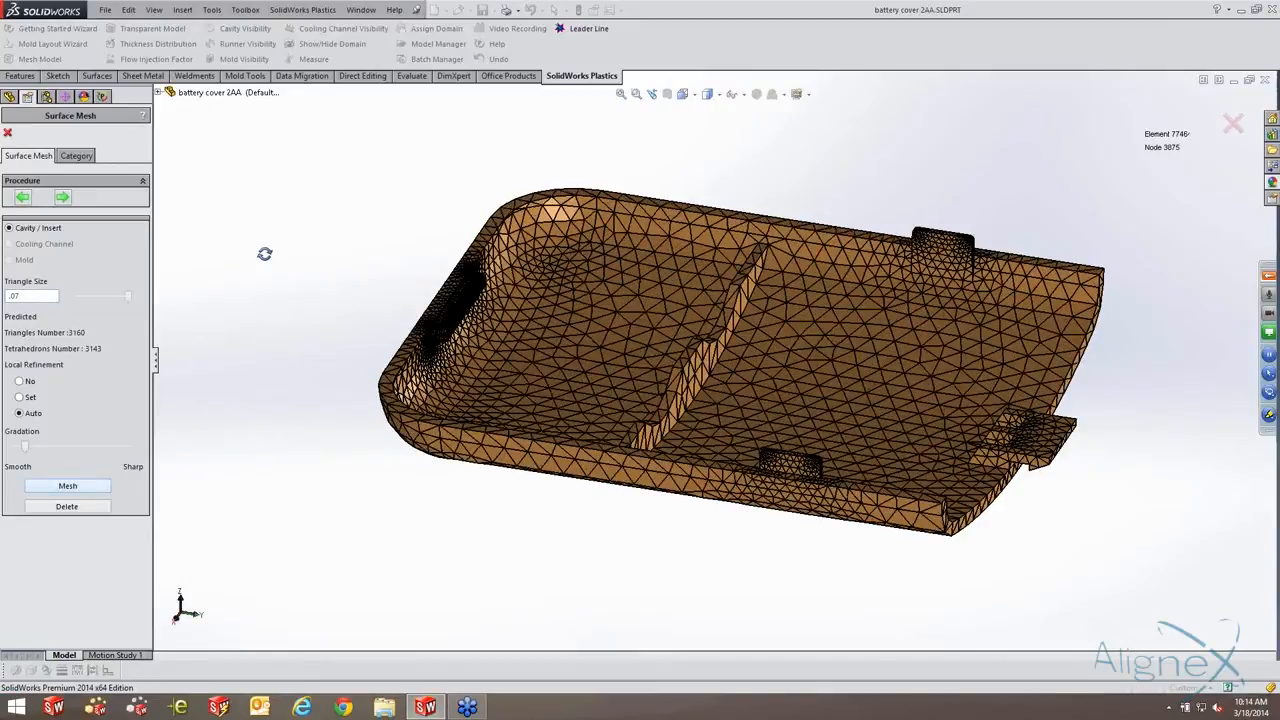
# Accept the surface mesh and transform it into a tetrahedral solid mesh of the cavity with the Hybrid option.
pyautogui.click(63, 198)
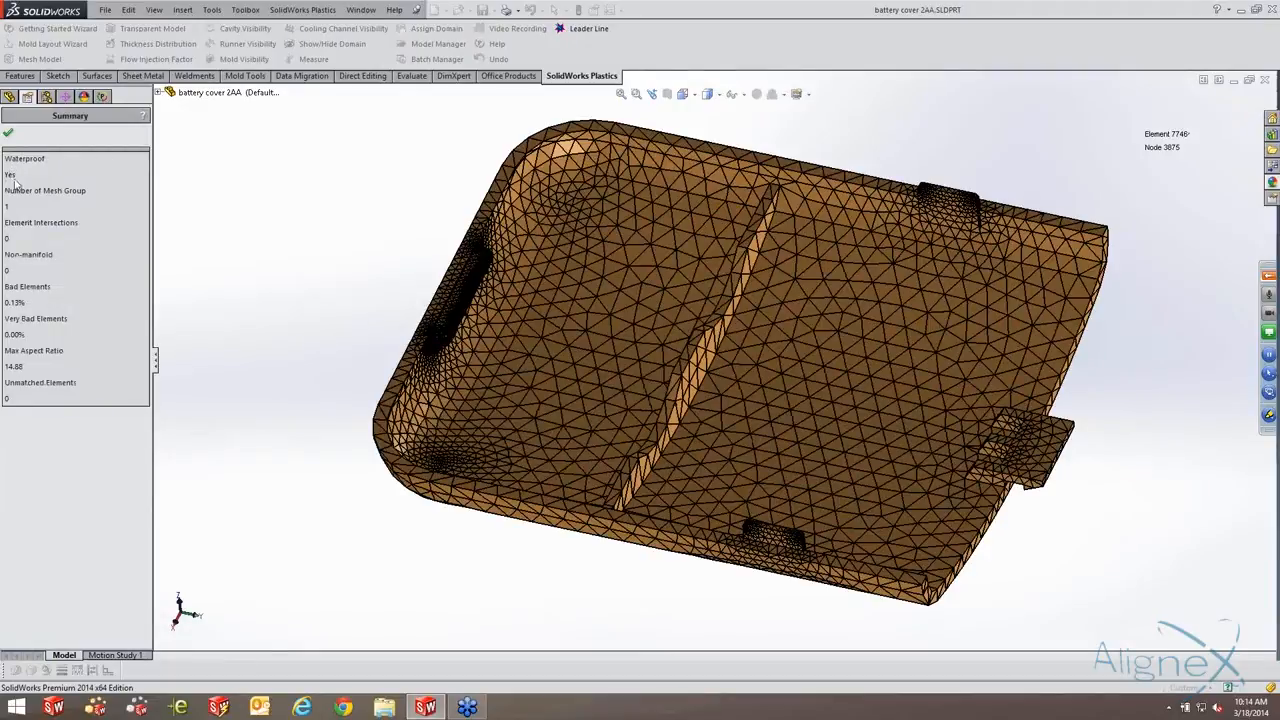
pyautogui.click(9, 133)
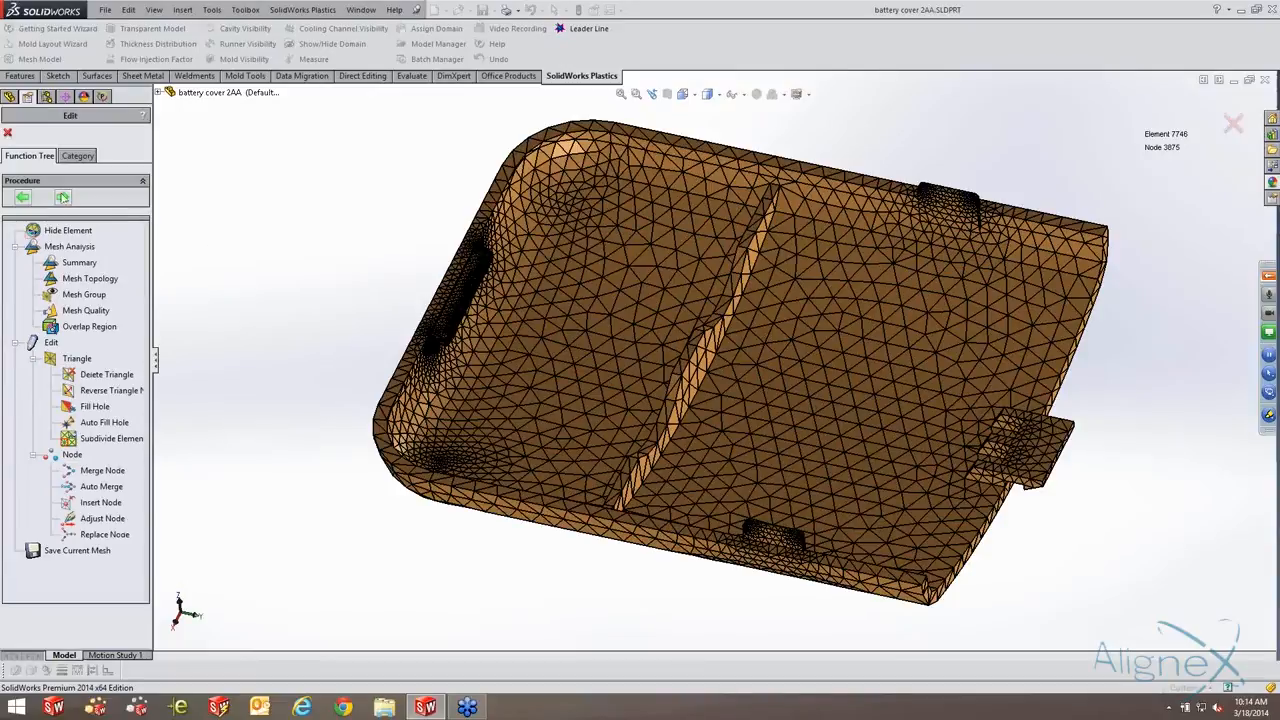
pyautogui.click(62, 197)
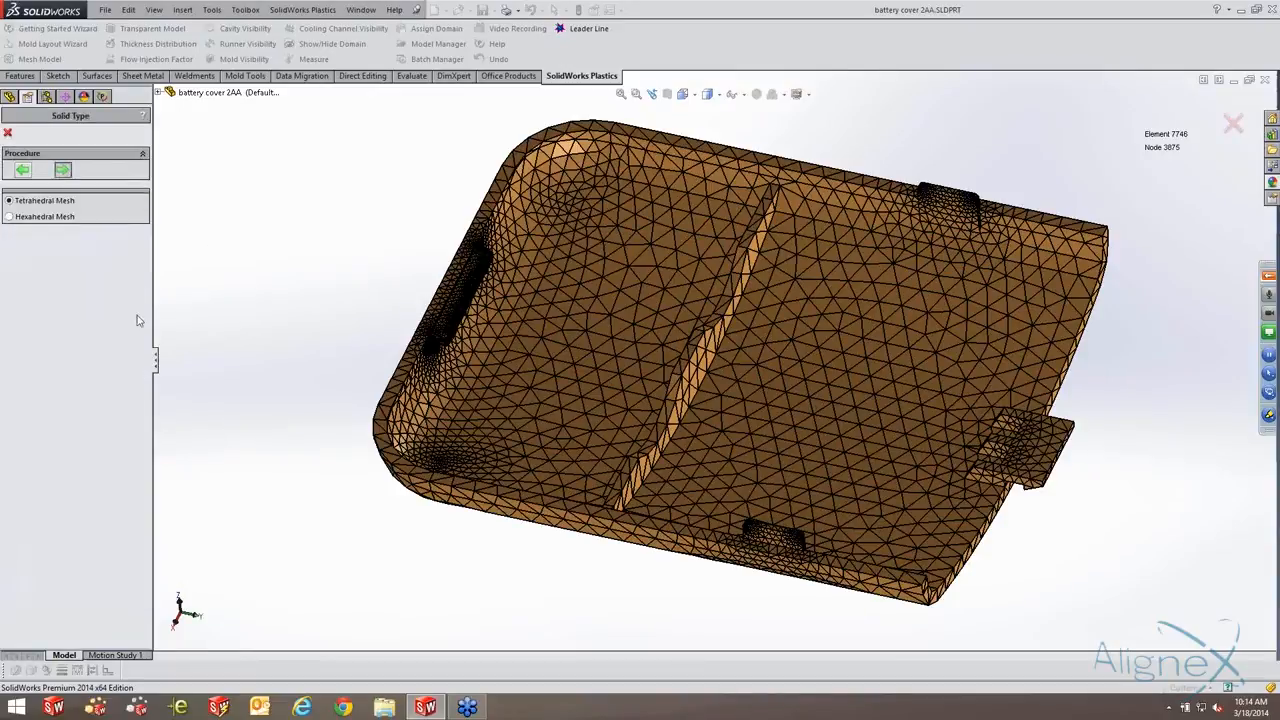
pyautogui.click(79, 431)
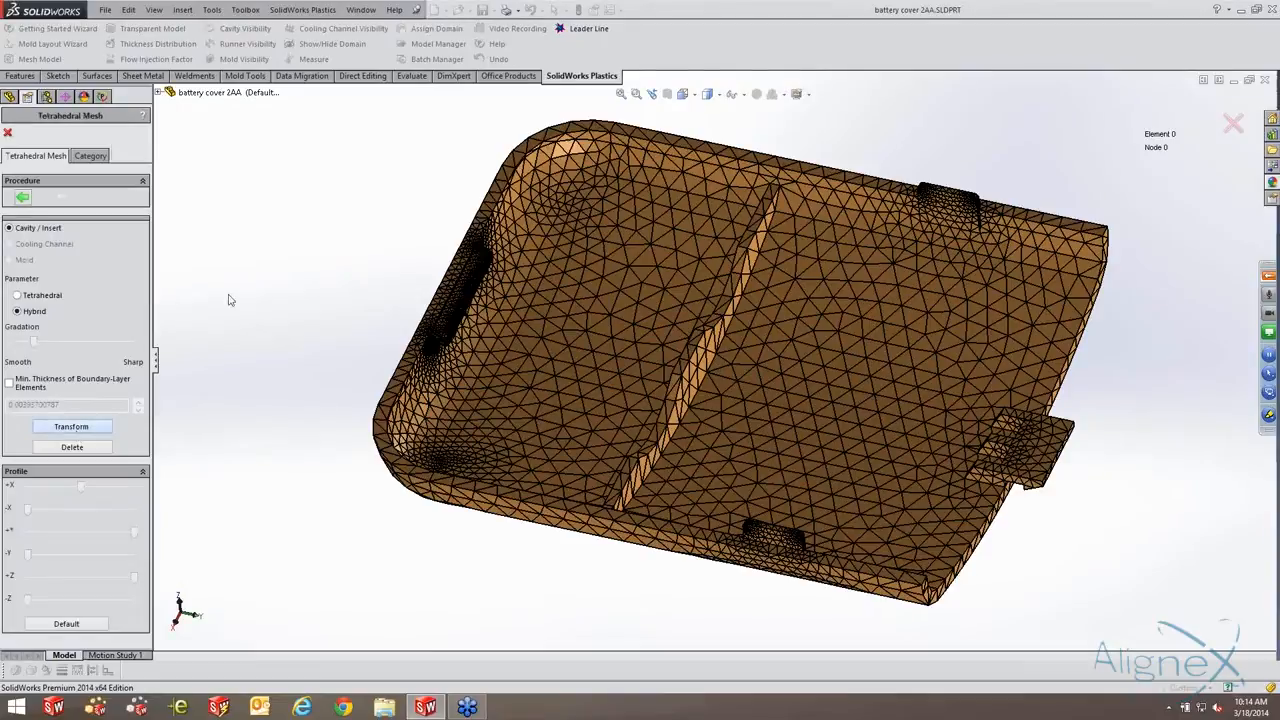
# Inspect the sectioned interior of the solid mesh around the latch tab and finish the meshing procedure.
pyautogui.moveTo(391, 249); pyautogui.dragTo(372, 112, button='middle')
pyautogui.scroll(-3, 926, 373)
pyautogui.scroll(-3, 893, 417)
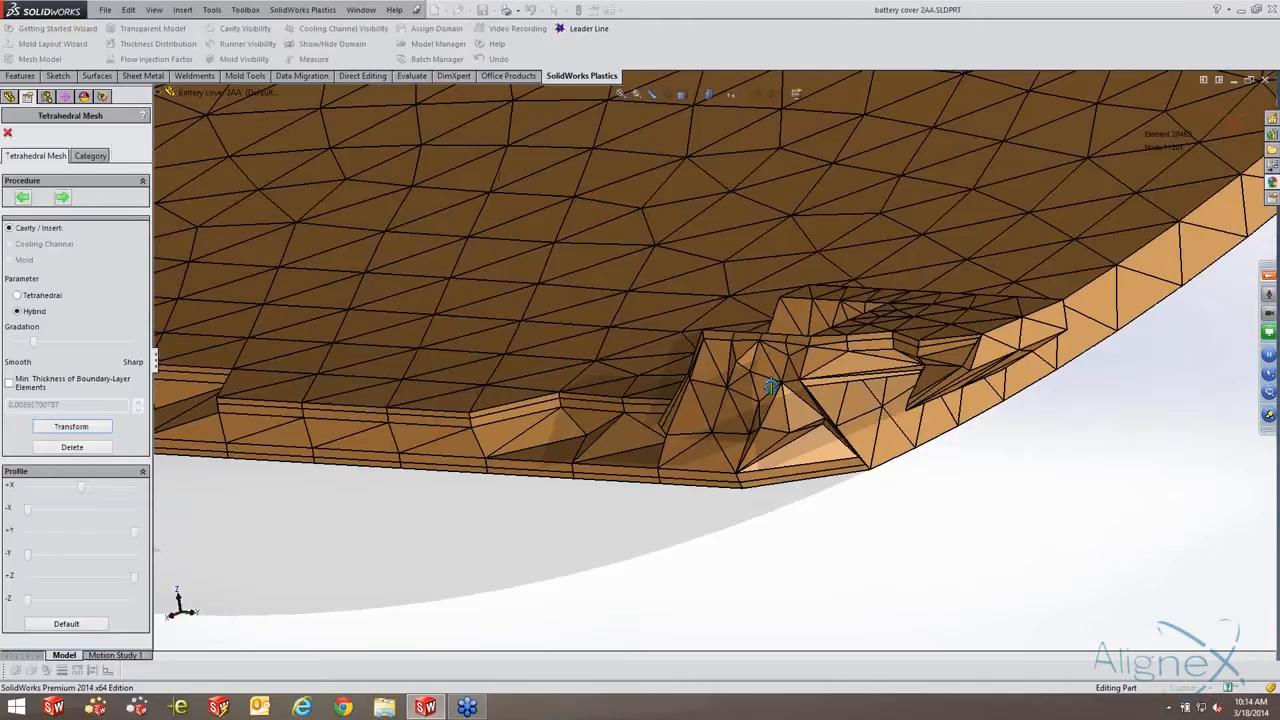
pyautogui.middleClick(771, 386)
pyautogui.moveTo(771, 386); pyautogui.dragTo(795, 432, button='middle')
pyautogui.scroll(7, 534, 293)
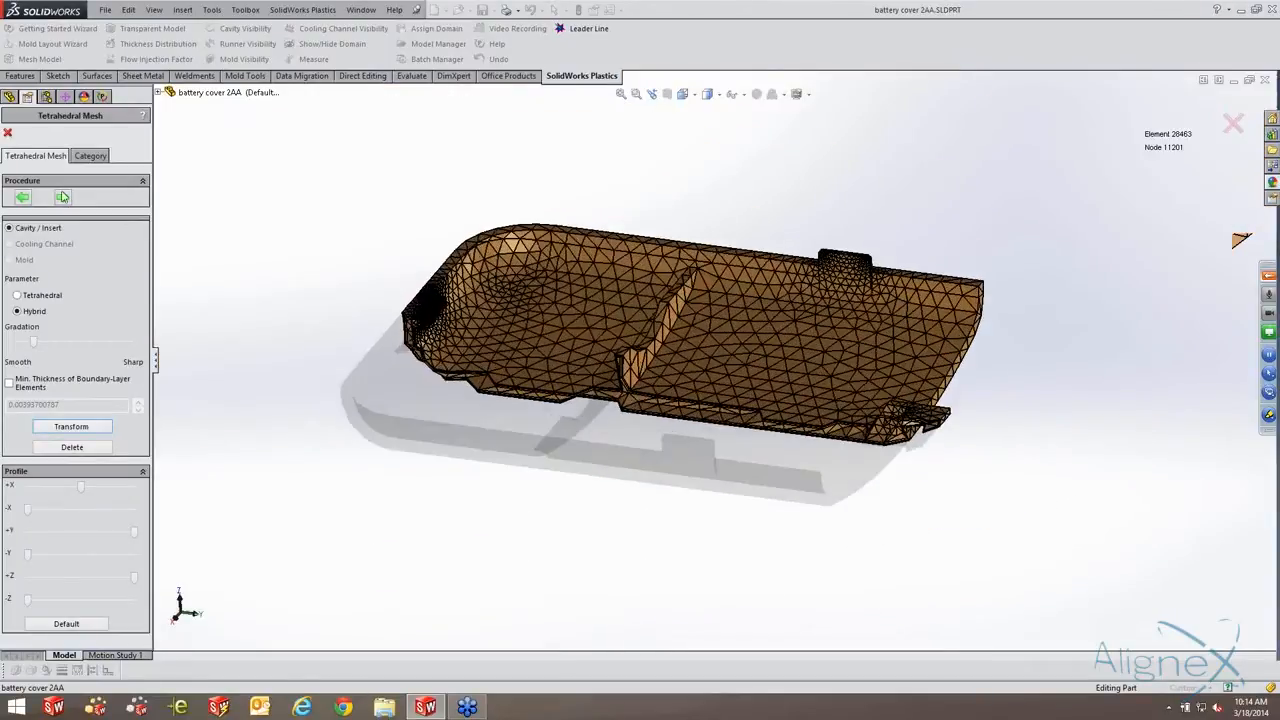
pyautogui.click(62, 198)
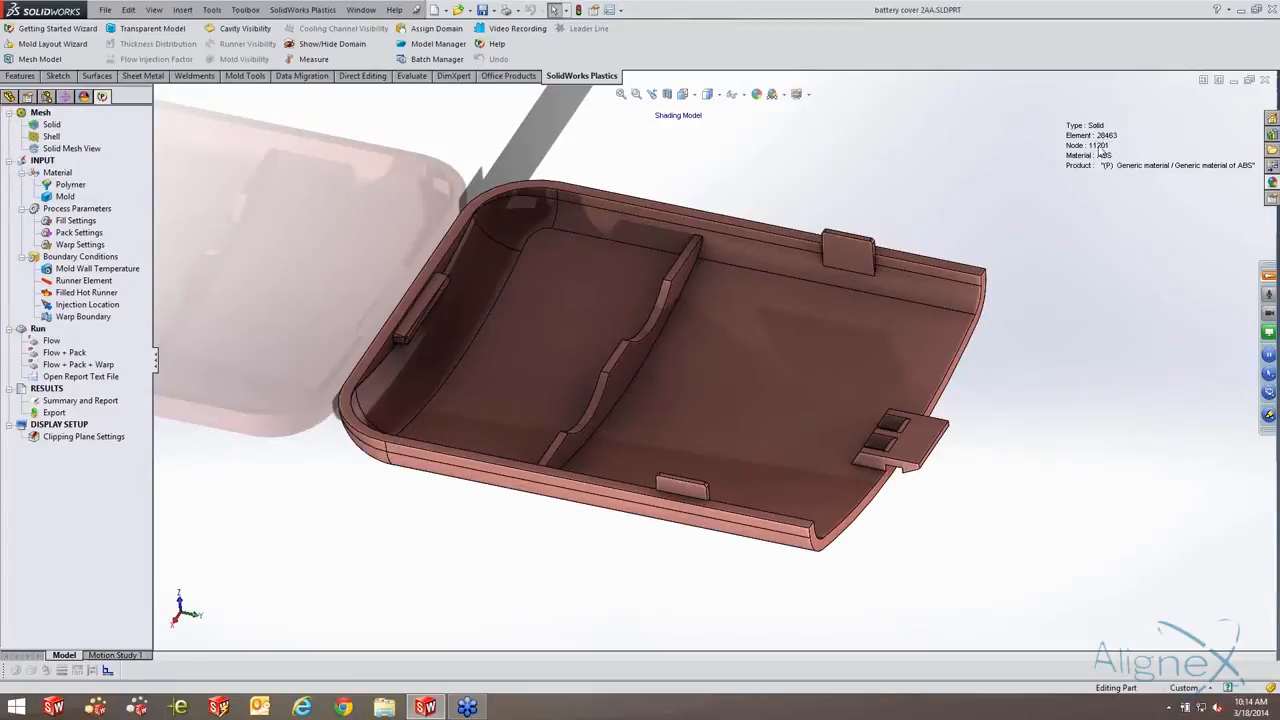
# Display the mesh model on the part and examine the elements around the rib and inner face up close.
pyautogui.click(62, 59)
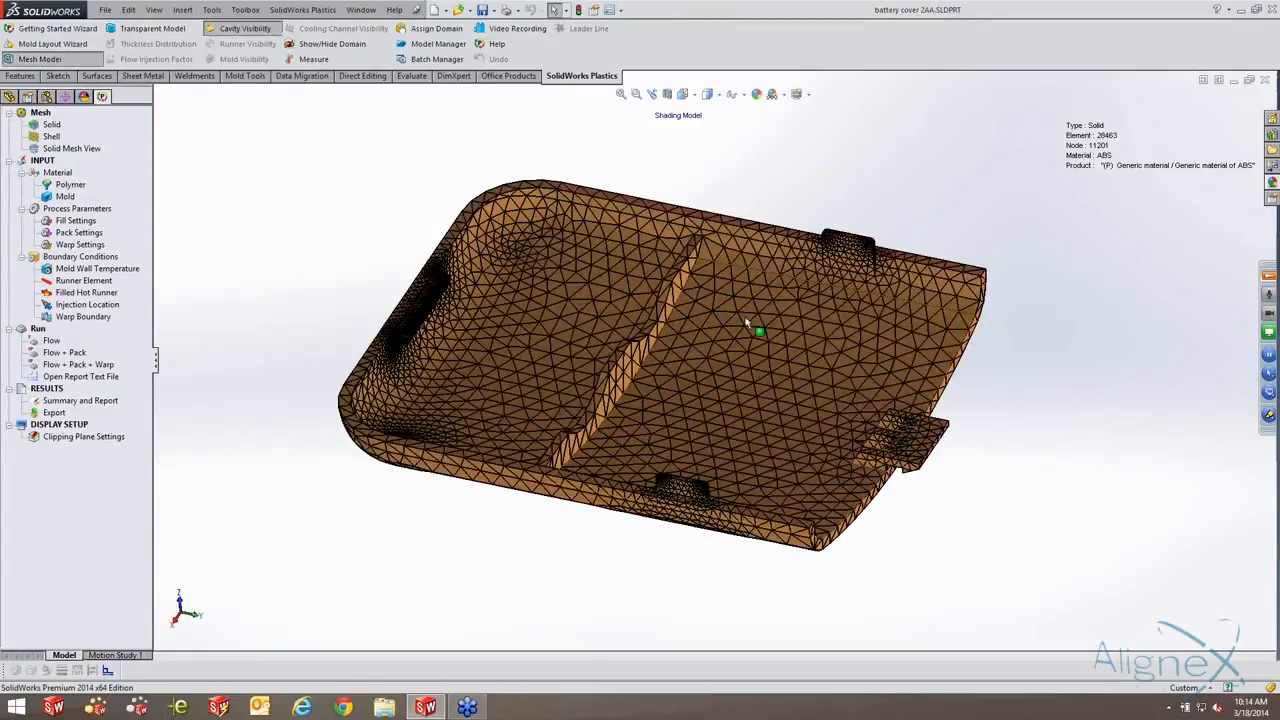
pyautogui.scroll(-5, 746, 323)
pyautogui.scroll(5, 746, 330)
pyautogui.scroll(-7, 720, 350)
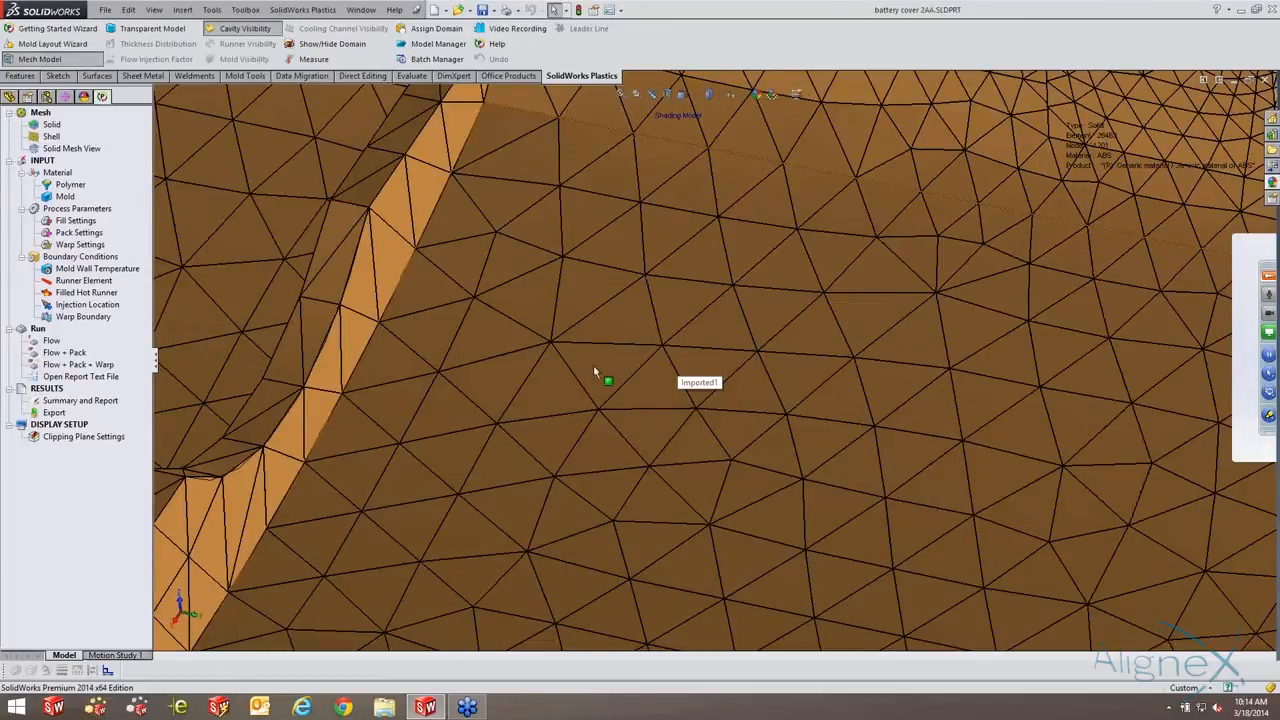
pyautogui.scroll(8, 590, 385)
pyautogui.scroll(-2, 532, 424)
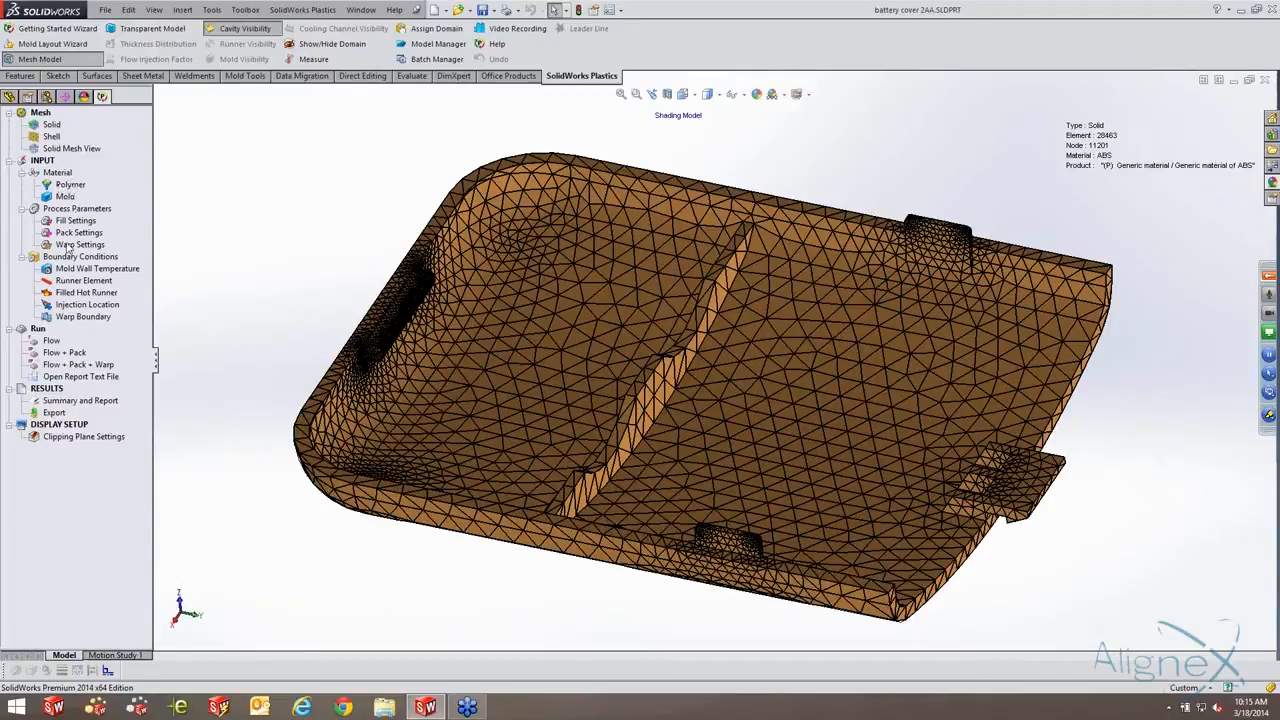
# Search the polymer databank for PEEK products for the cavity domain.
pyautogui.click(70, 186)
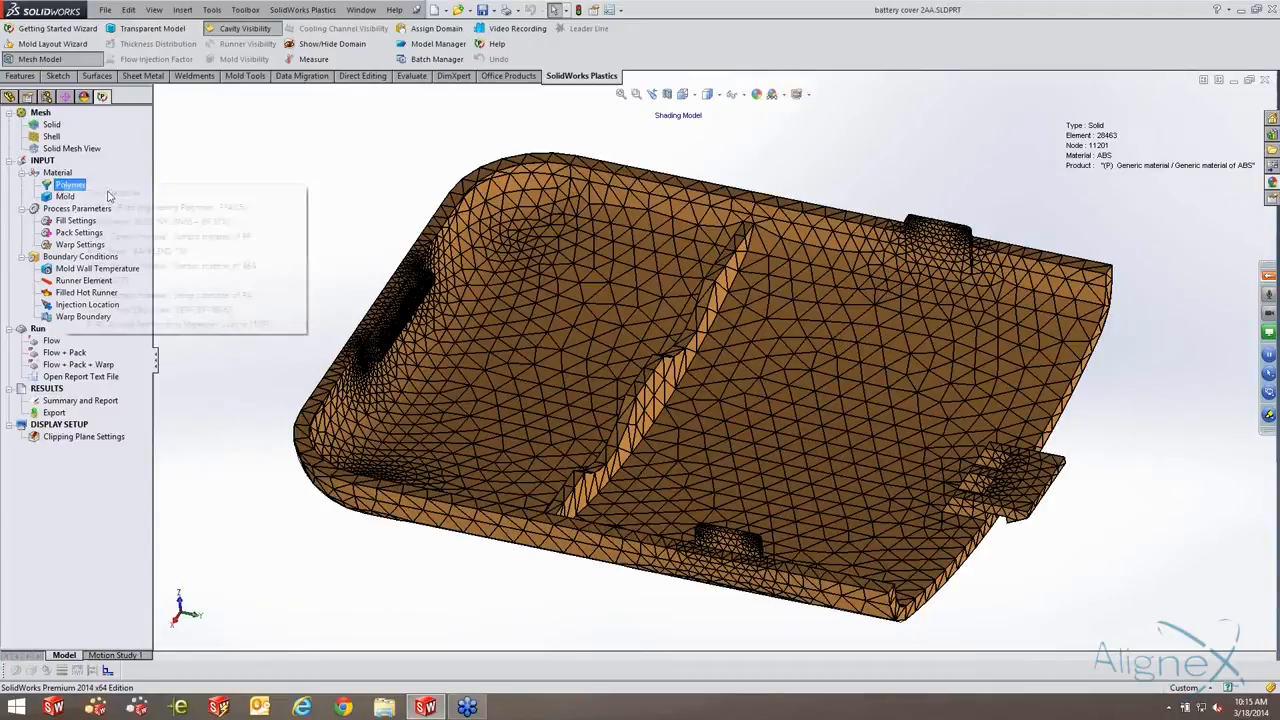
pyautogui.click(112, 195)
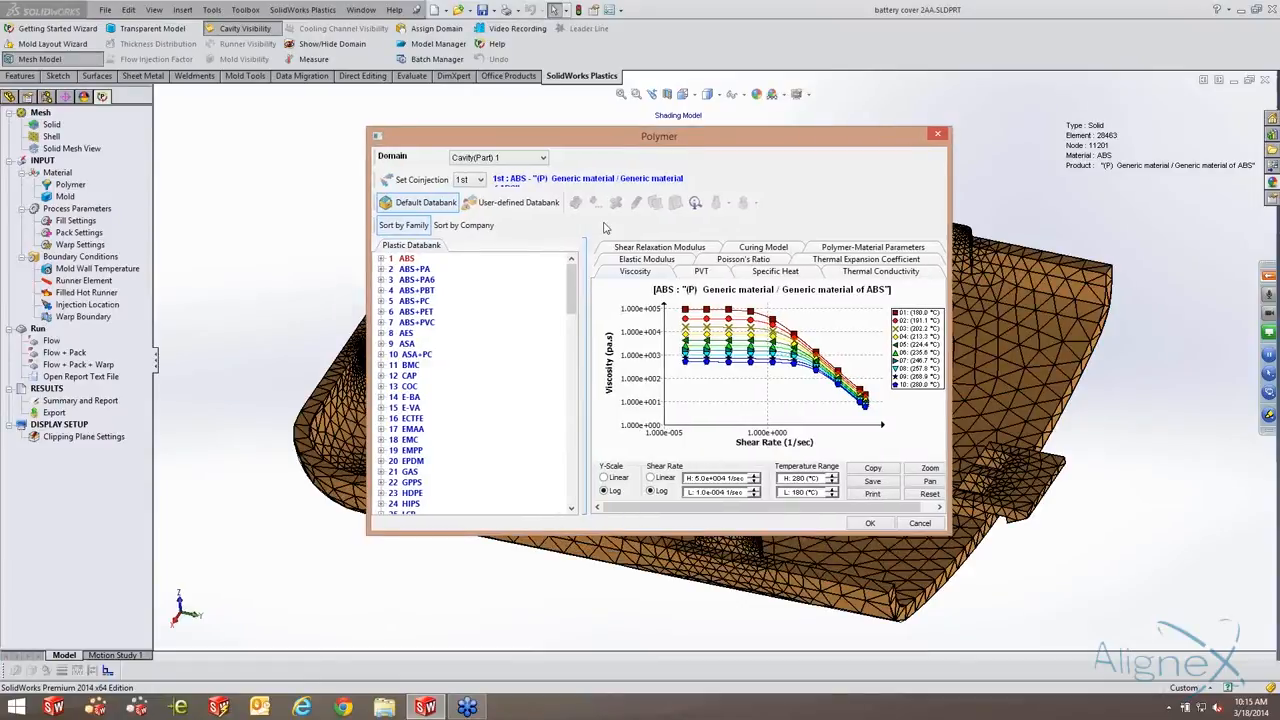
pyautogui.moveTo(573, 288); pyautogui.dragTo(514, 213)
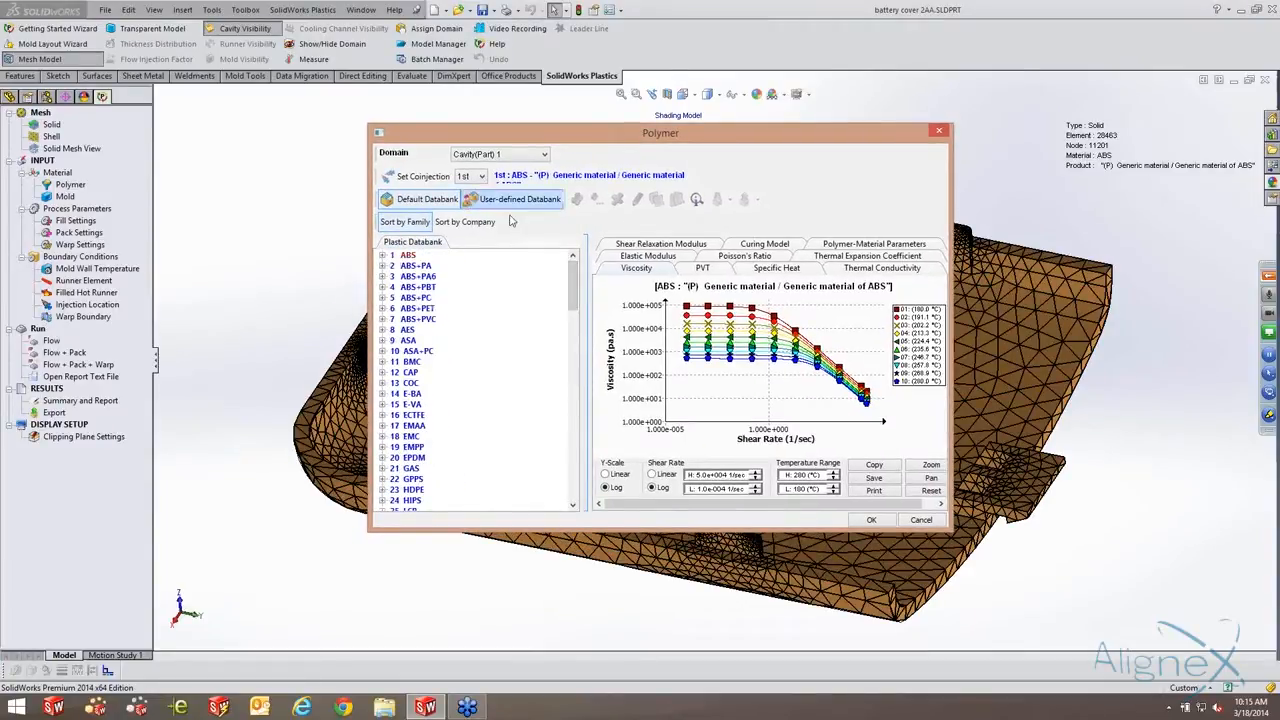
pyautogui.click(697, 199)
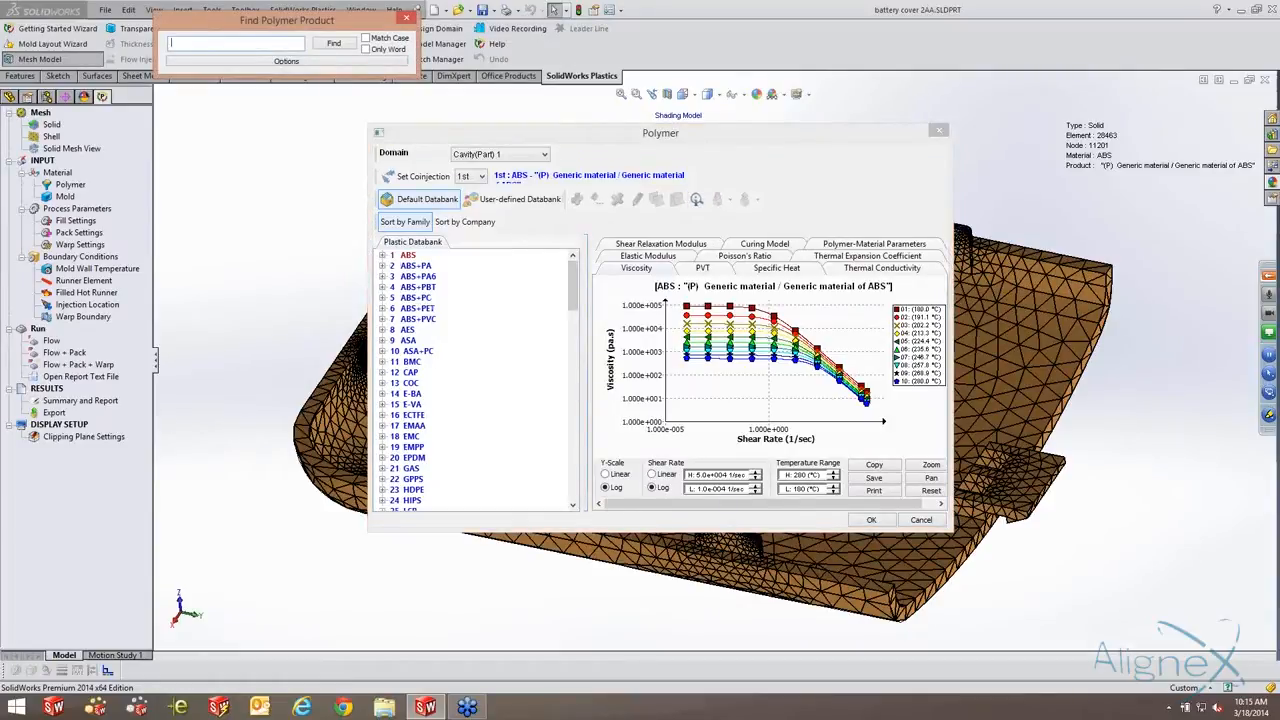
pyautogui.write('PEEK')
pyautogui.press('Return')
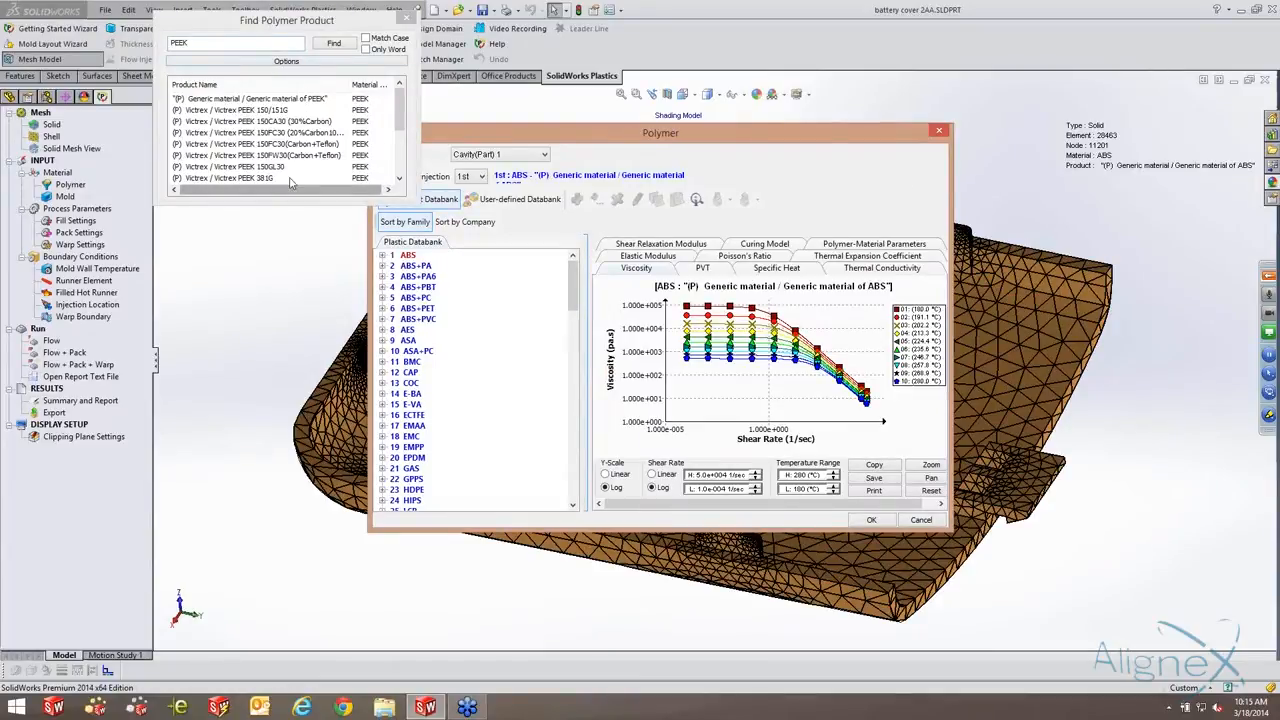
# Check the search's filter options and assign Victrex PEEK 150FC30 (20% carbon, 10% Teflon) as the cavity's polymer.
pyautogui.click(287, 61)
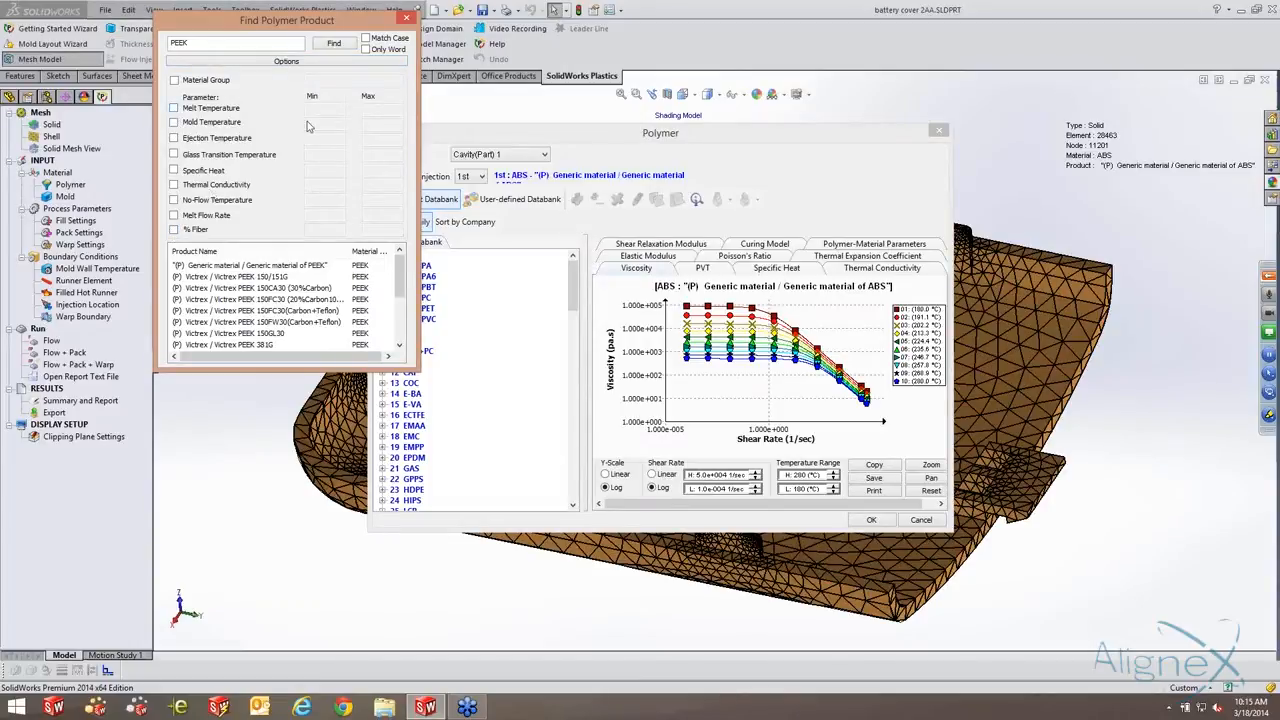
pyautogui.click(204, 44)
pyautogui.click(247, 299)
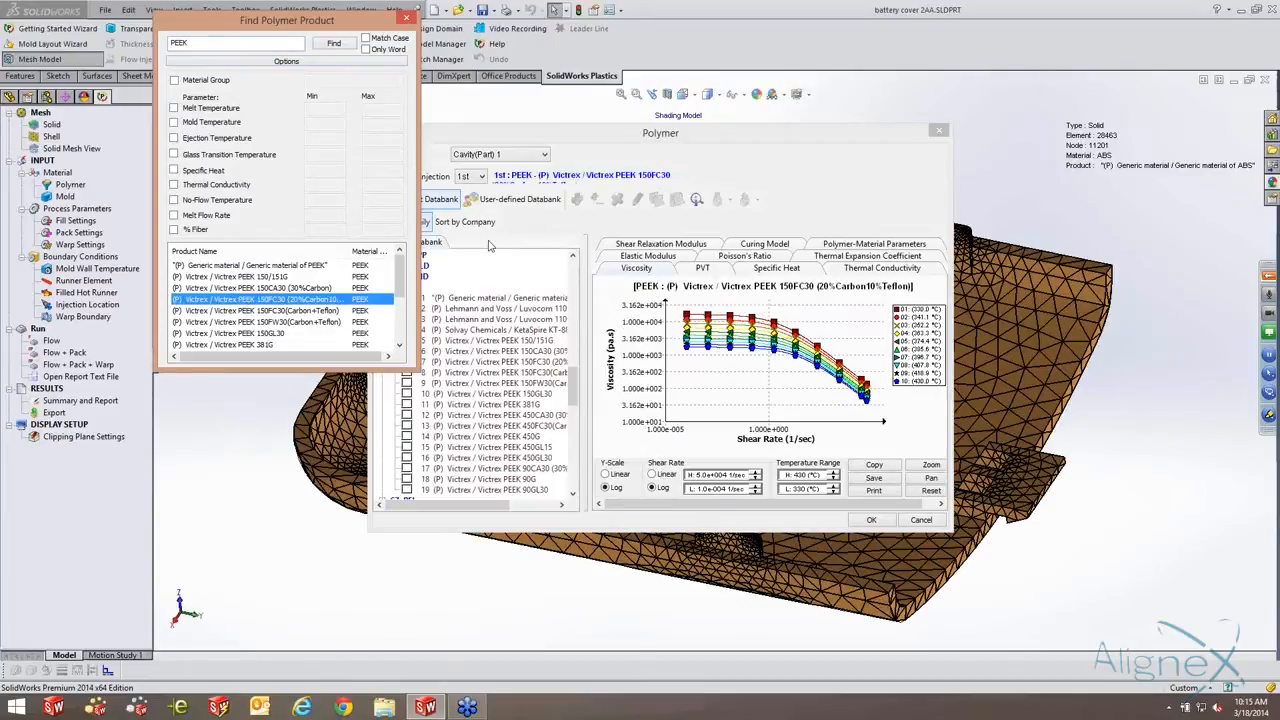
pyautogui.click(871, 521)
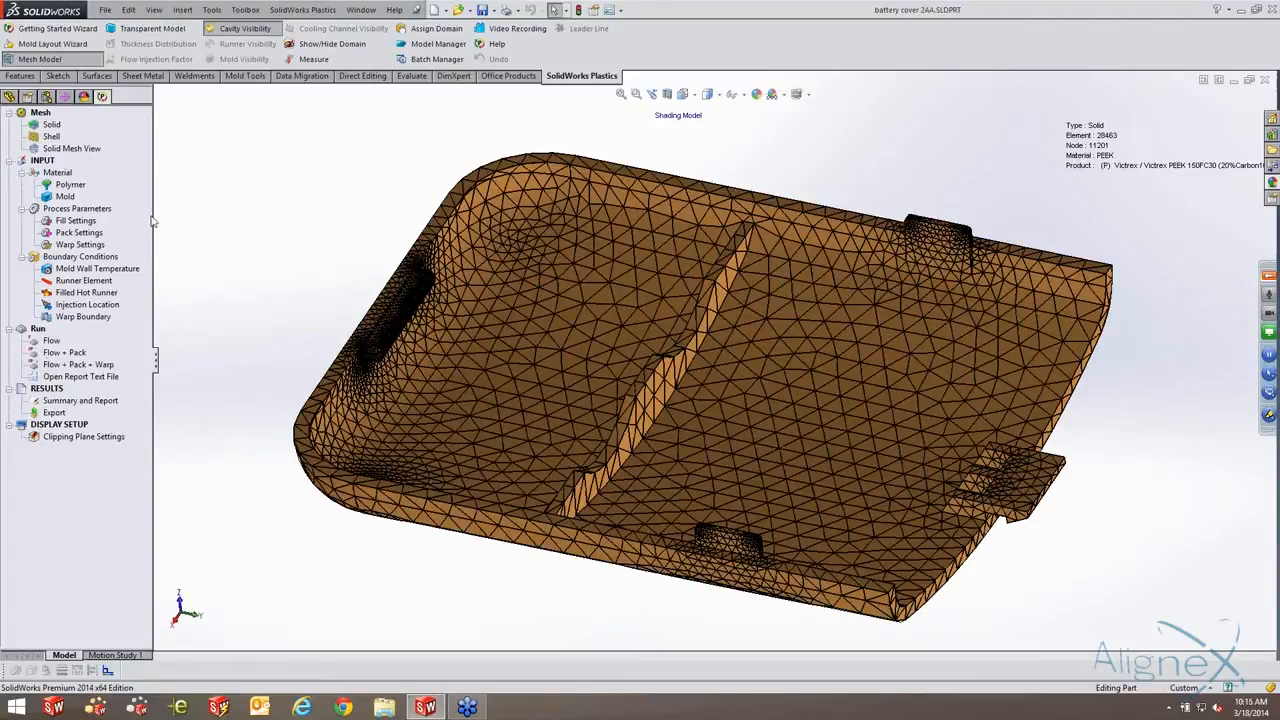
# Review and accept the fill settings with automatic filling time and fiber orientation calculation at 30% by weight.
pyautogui.click(66, 226)
pyautogui.doubleClick(66, 226)
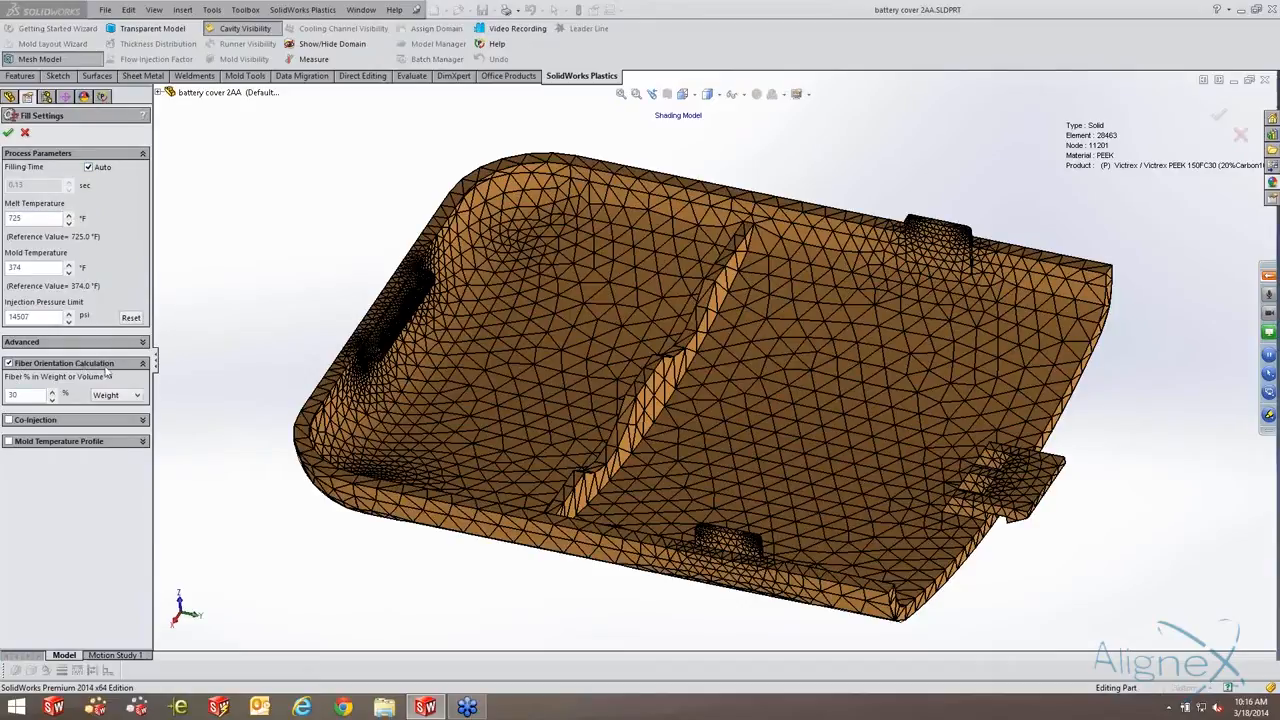
pyautogui.doubleClick(7, 395)
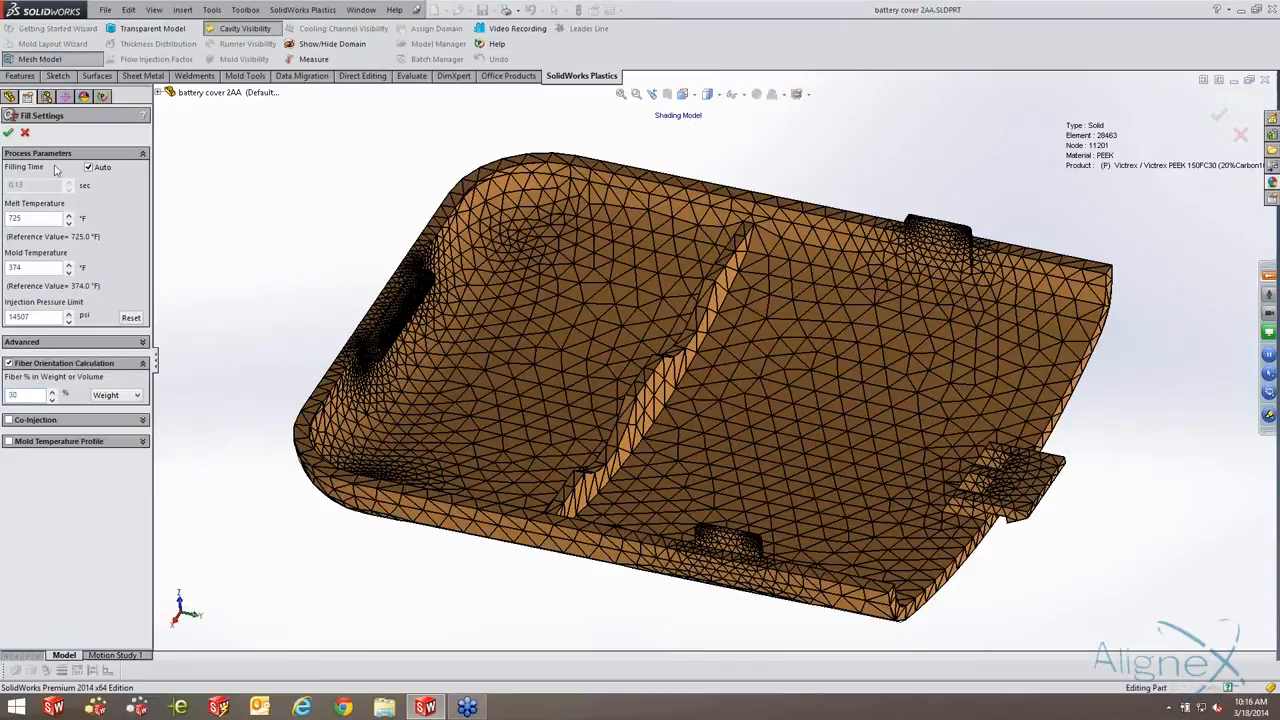
pyautogui.click(9, 132)
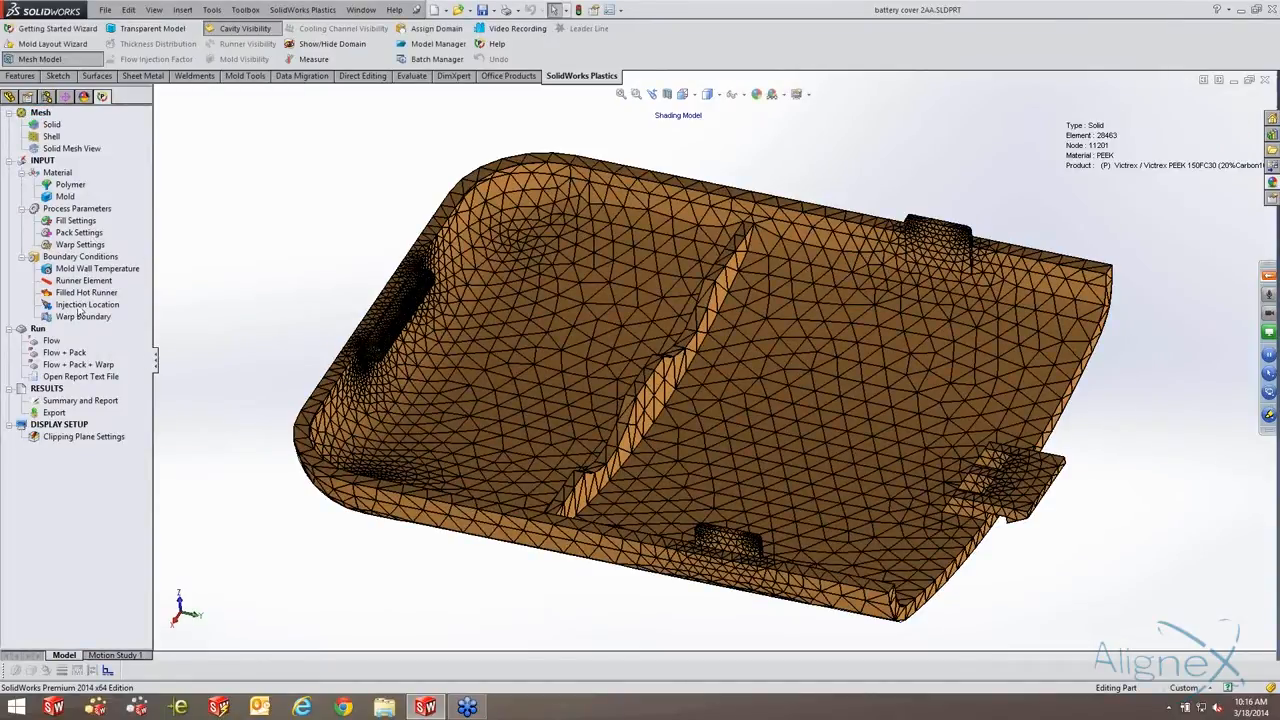
# Add a node injection location with a 0.04 inch pointer diameter on the outer end edge of the latch tab.
pyautogui.doubleClick(80, 305)
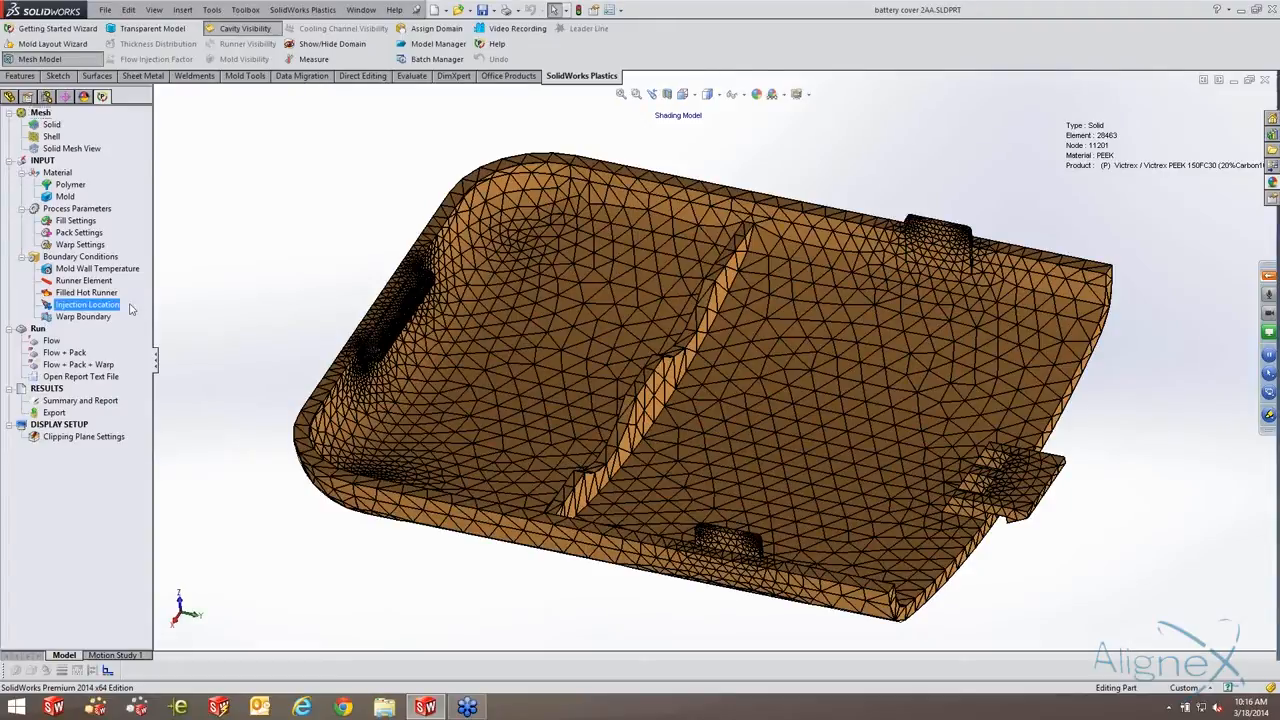
pyautogui.click(1052, 490)
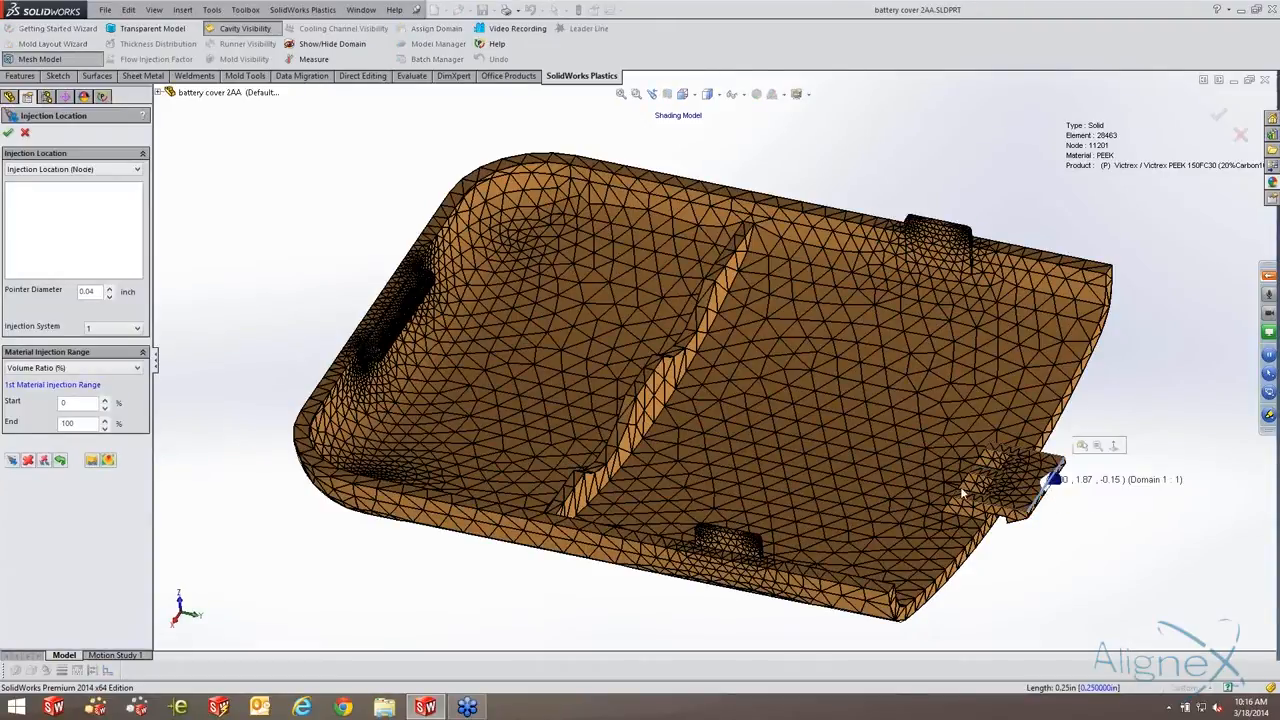
pyautogui.click(110, 460)
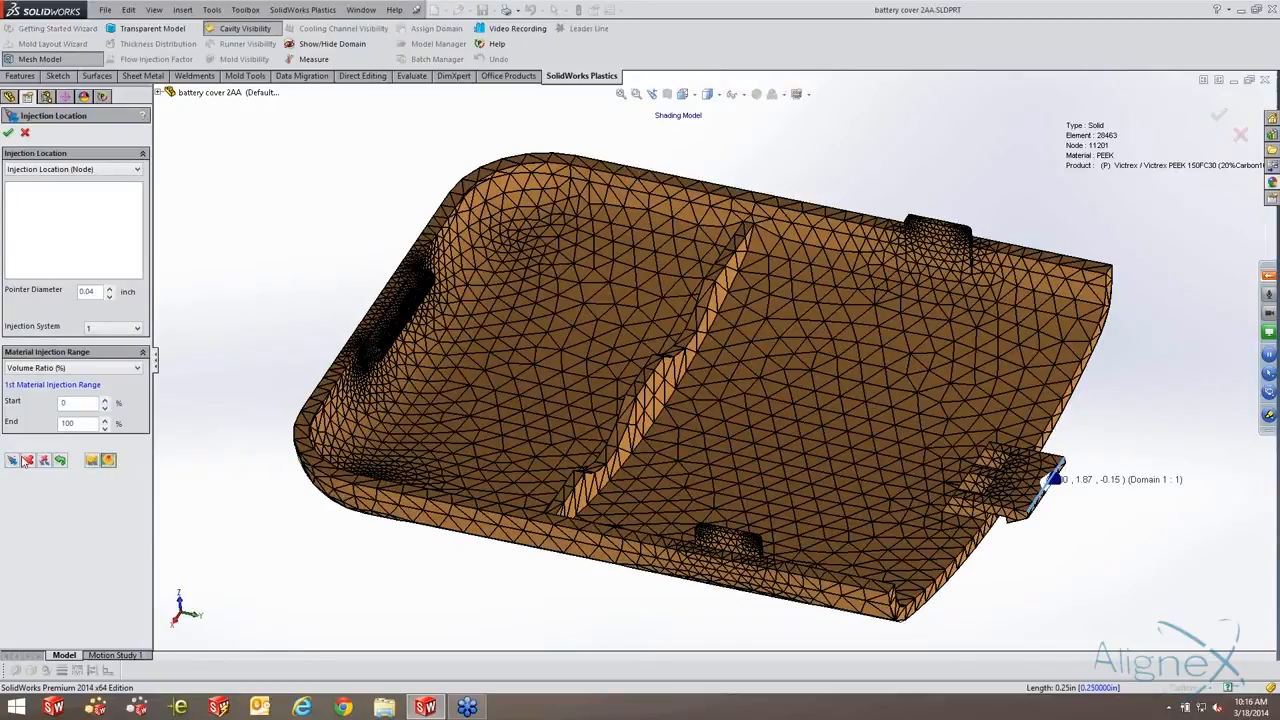
pyautogui.click(108, 461)
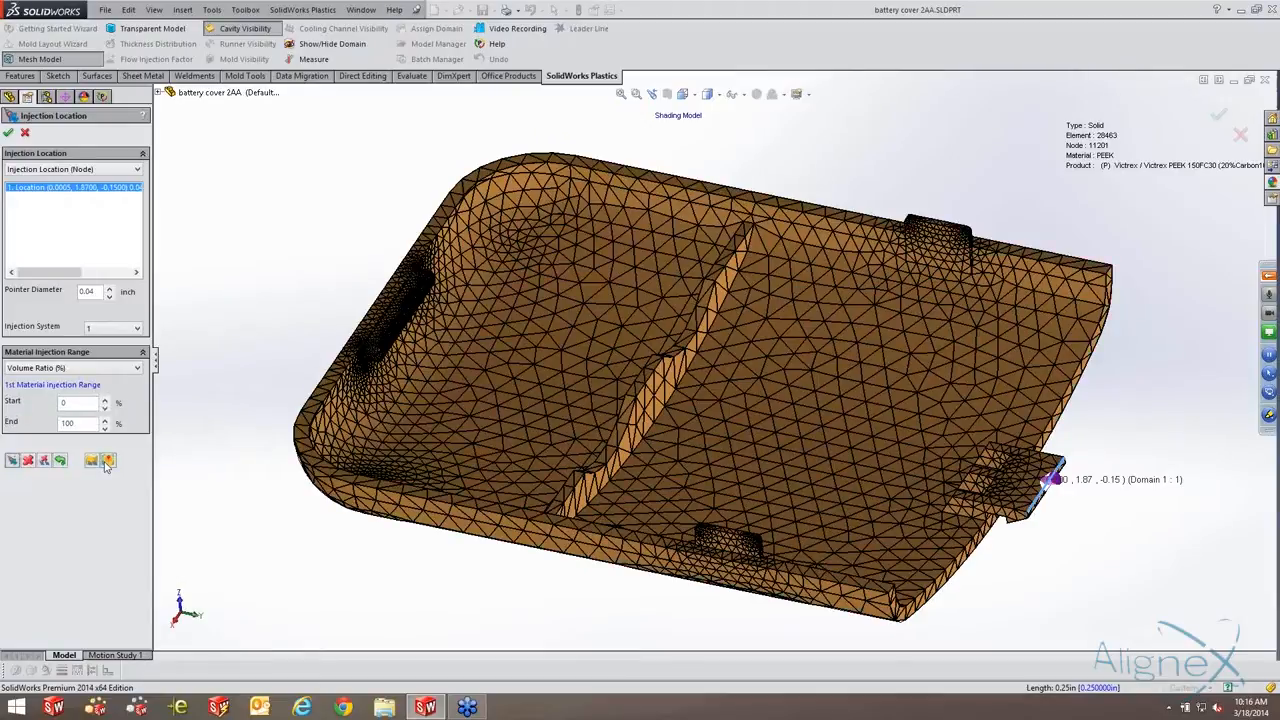
# Preview the flow pattern from the latch tab injection point, check the automatic gate count options, and accept the injection location.
pyautogui.click(108, 461)
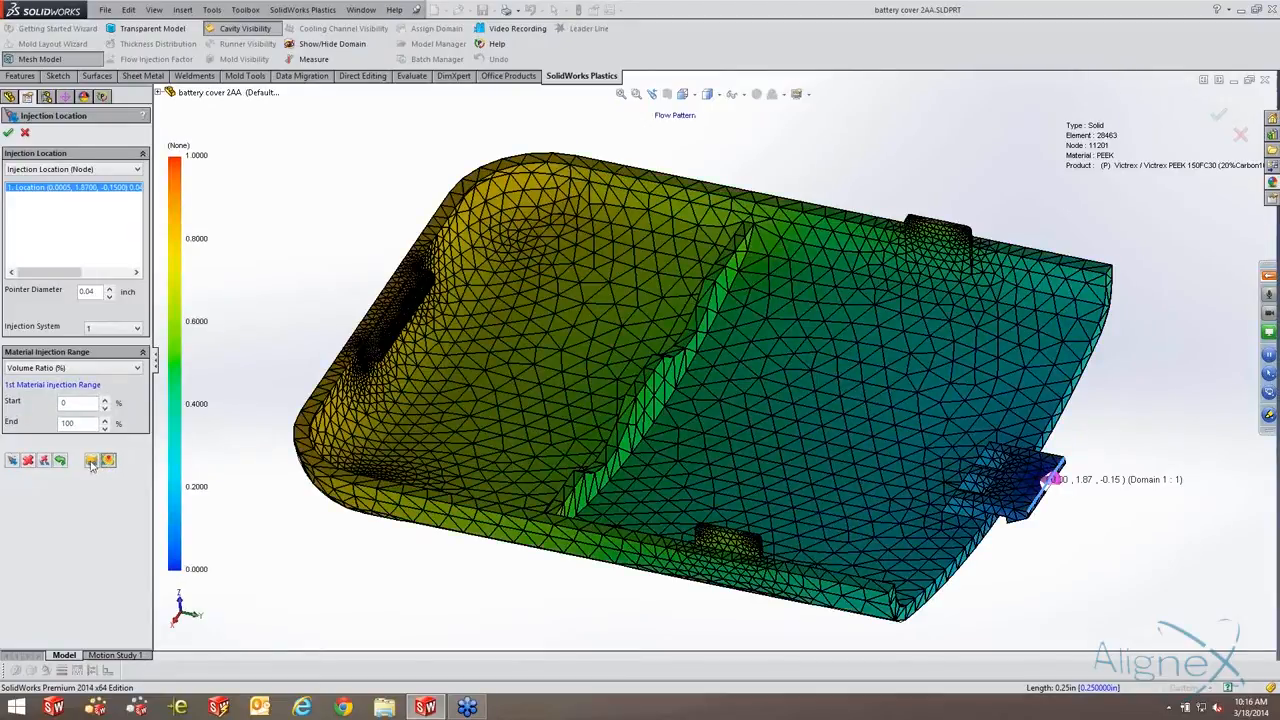
pyautogui.click(108, 461)
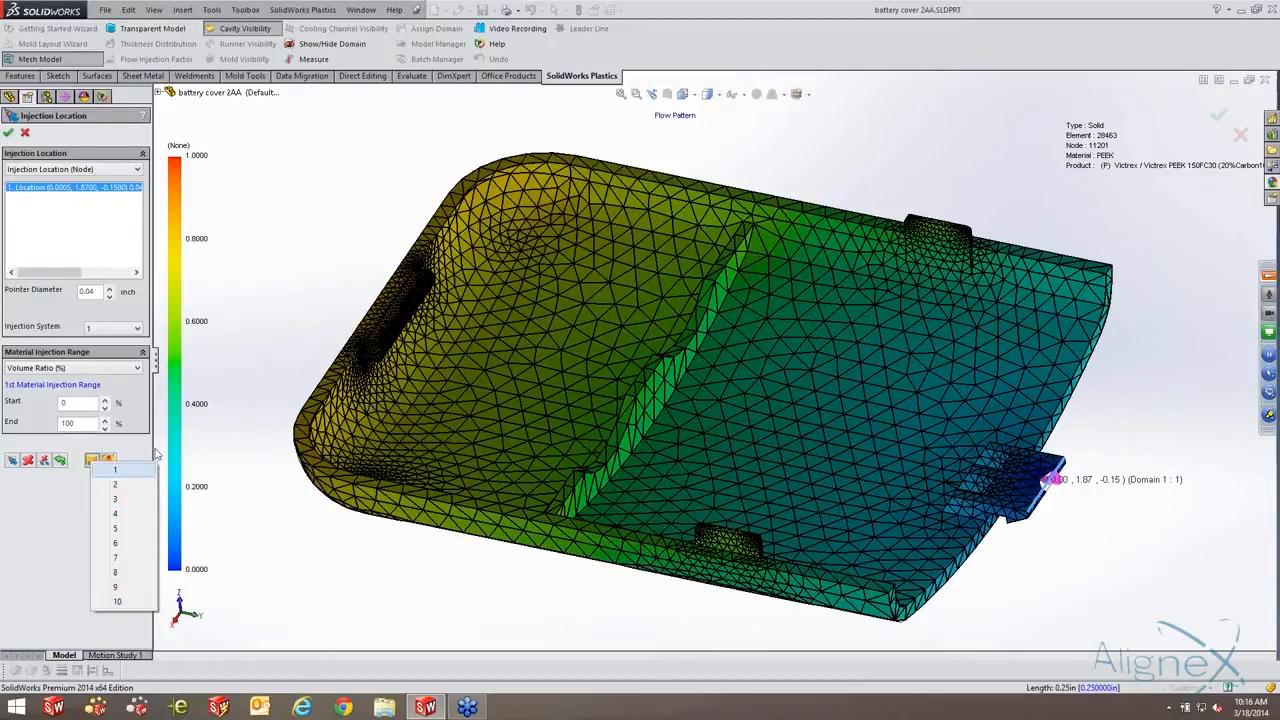
pyautogui.click(310, 333)
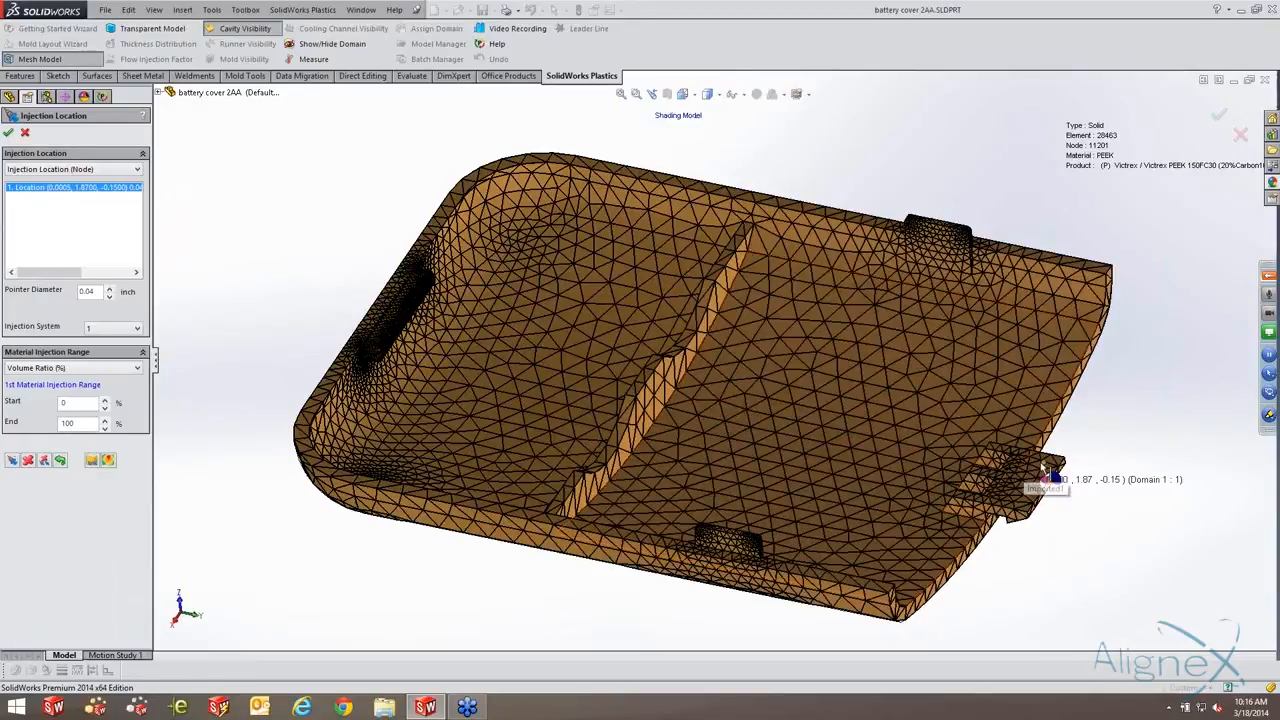
pyautogui.click(9, 134)
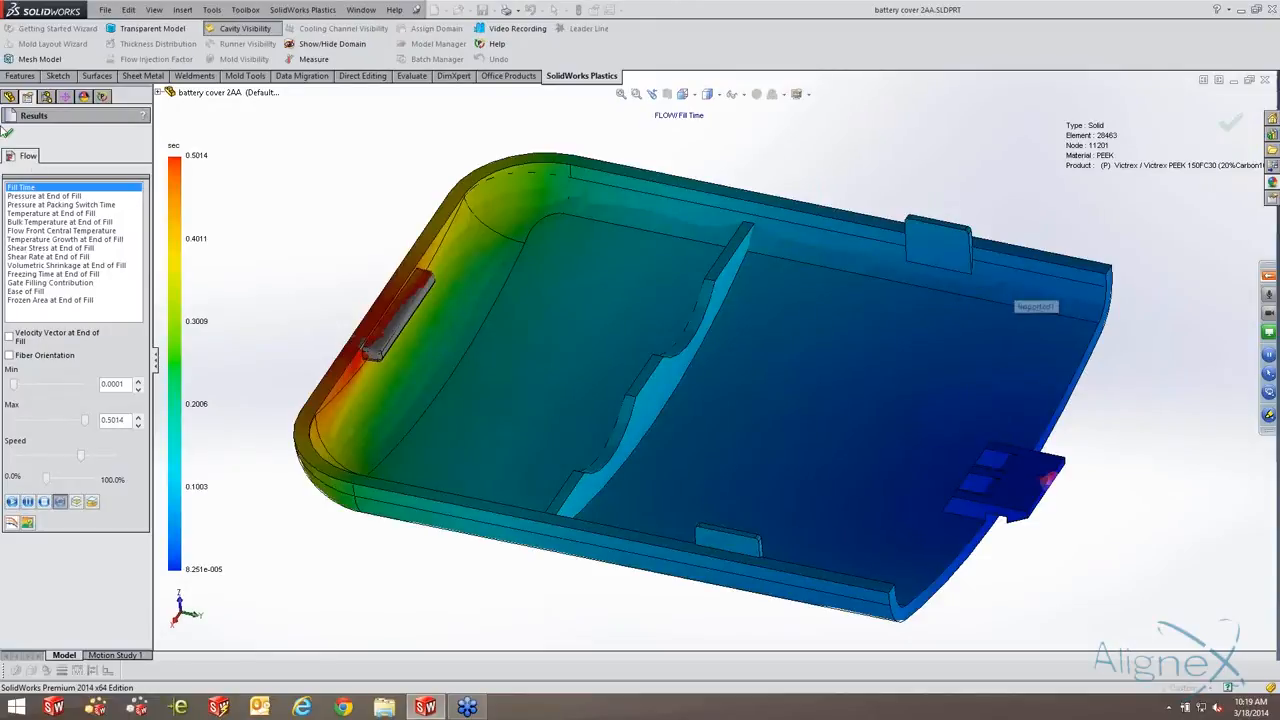
# Close the Fill Time results, then review the model summary and the flow analysis report text.
pyautogui.click(8, 131)
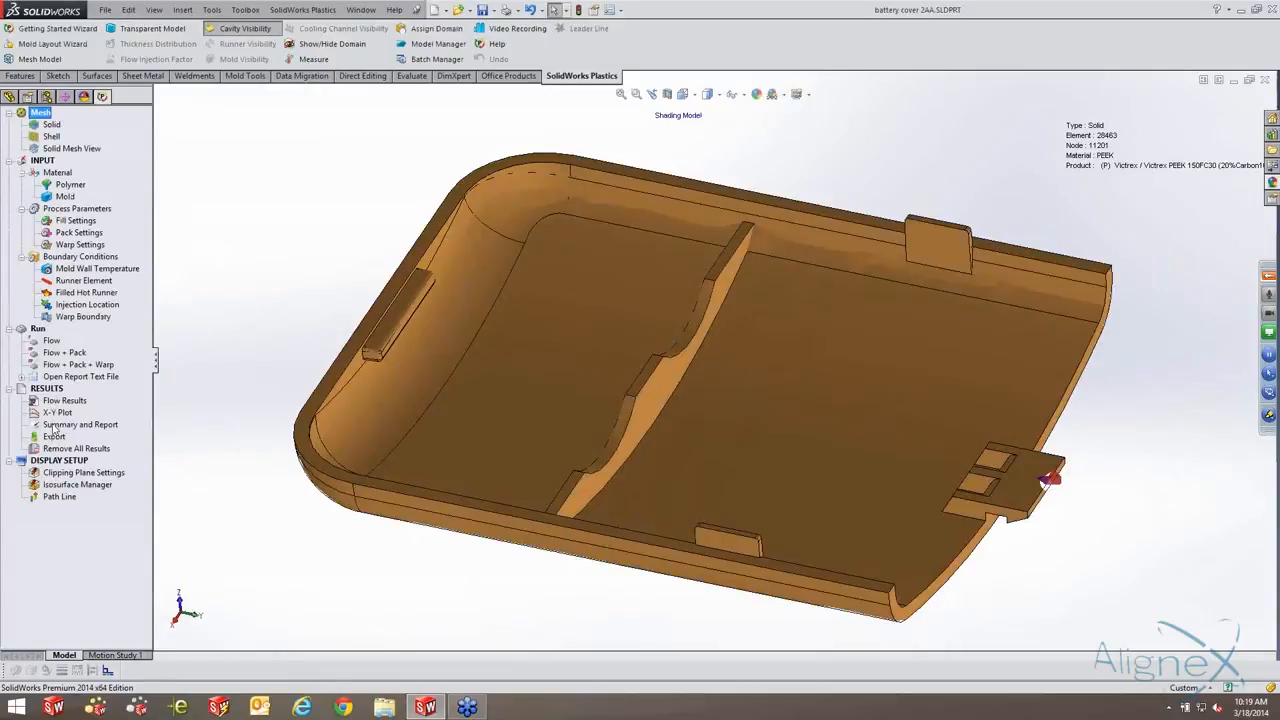
pyautogui.click(55, 425)
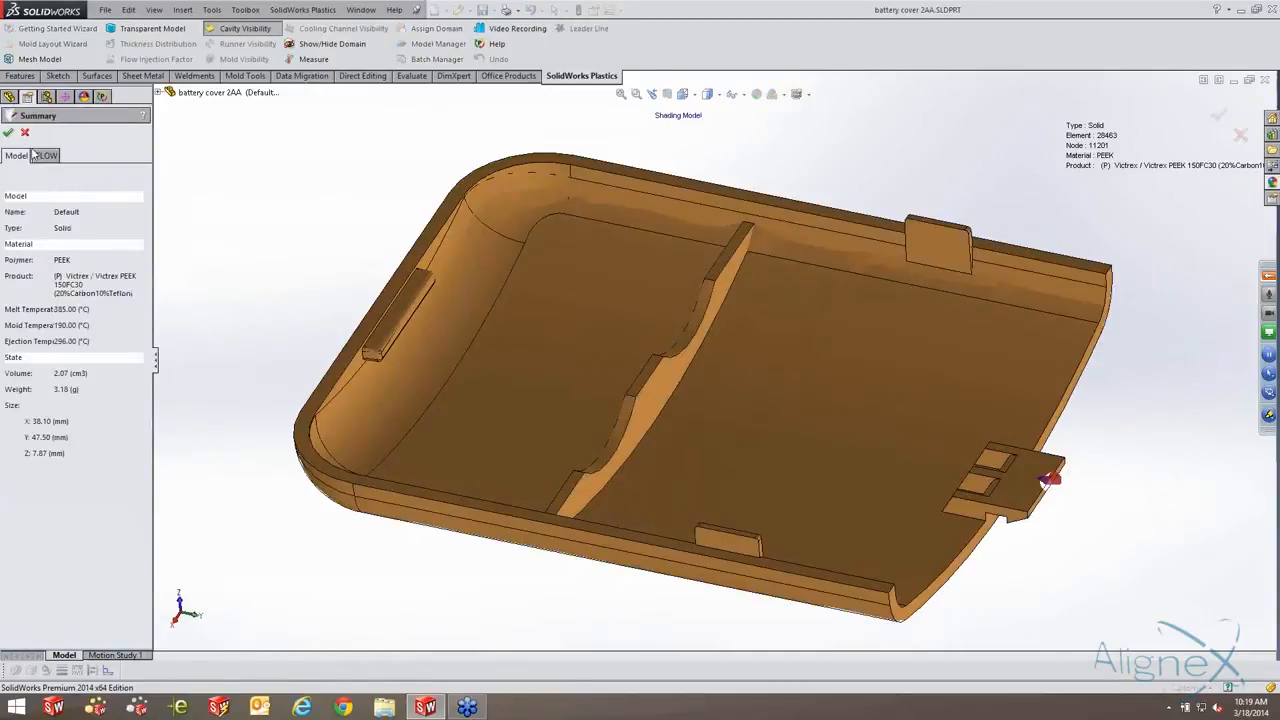
pyautogui.click(24, 137)
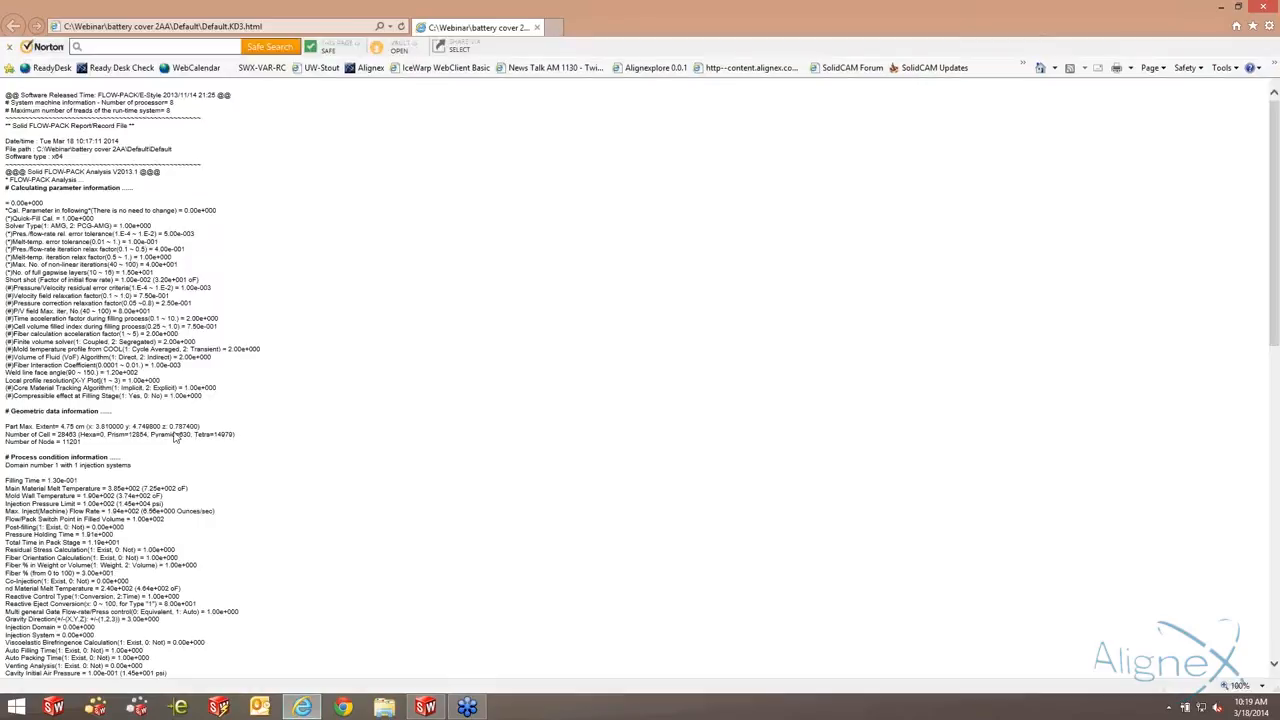
pyautogui.scroll(-10, 173, 431)
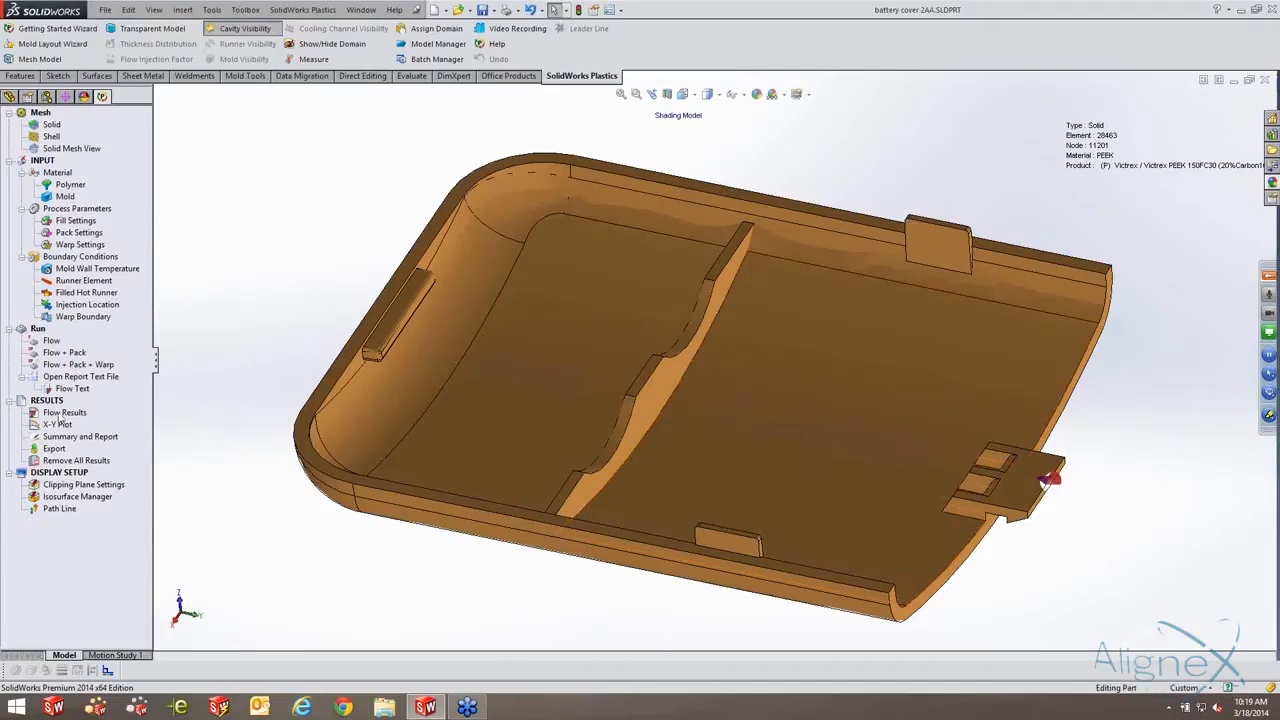
# Open the flow results, examine the Fill Time plot around the clip on the cover's closed end, and close the results.
pyautogui.doubleClick(60, 414)
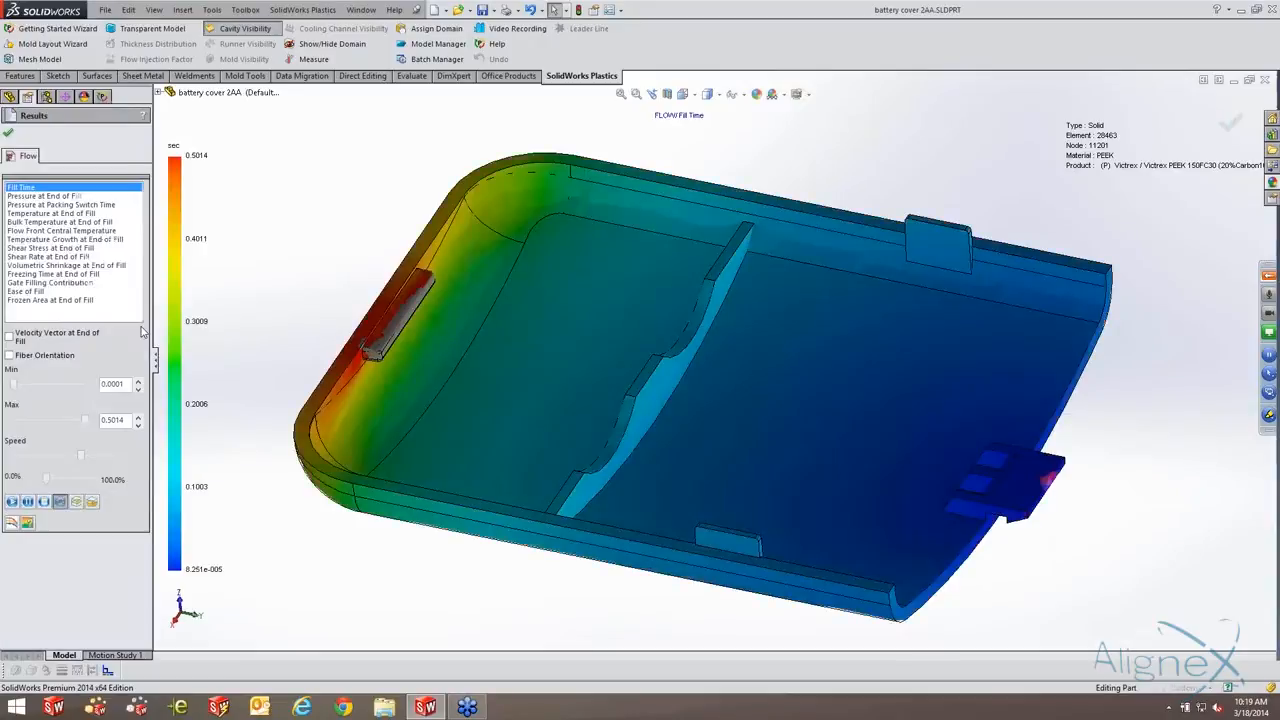
pyautogui.click(45, 194)
pyautogui.click(45, 188)
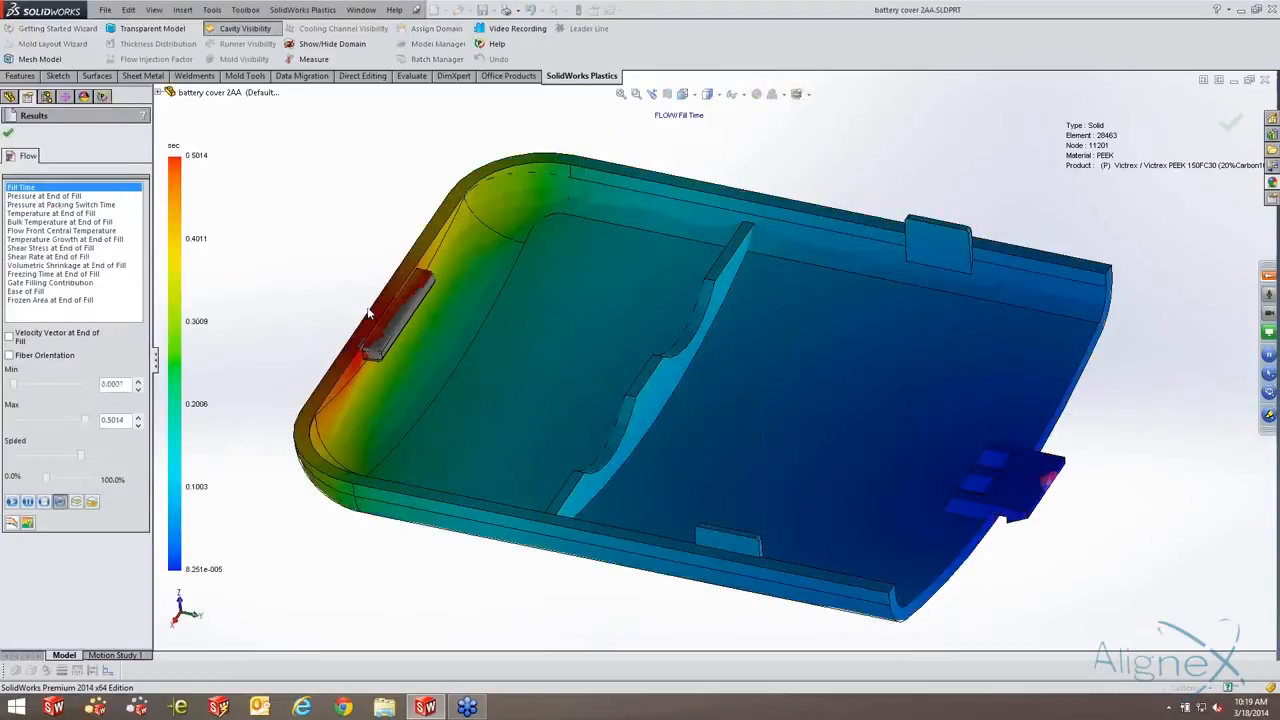
pyautogui.scroll(2, 437, 314)
pyautogui.scroll(-1, 577, 346)
pyautogui.scroll(-3, 577, 346)
pyautogui.scroll(4, 621, 338)
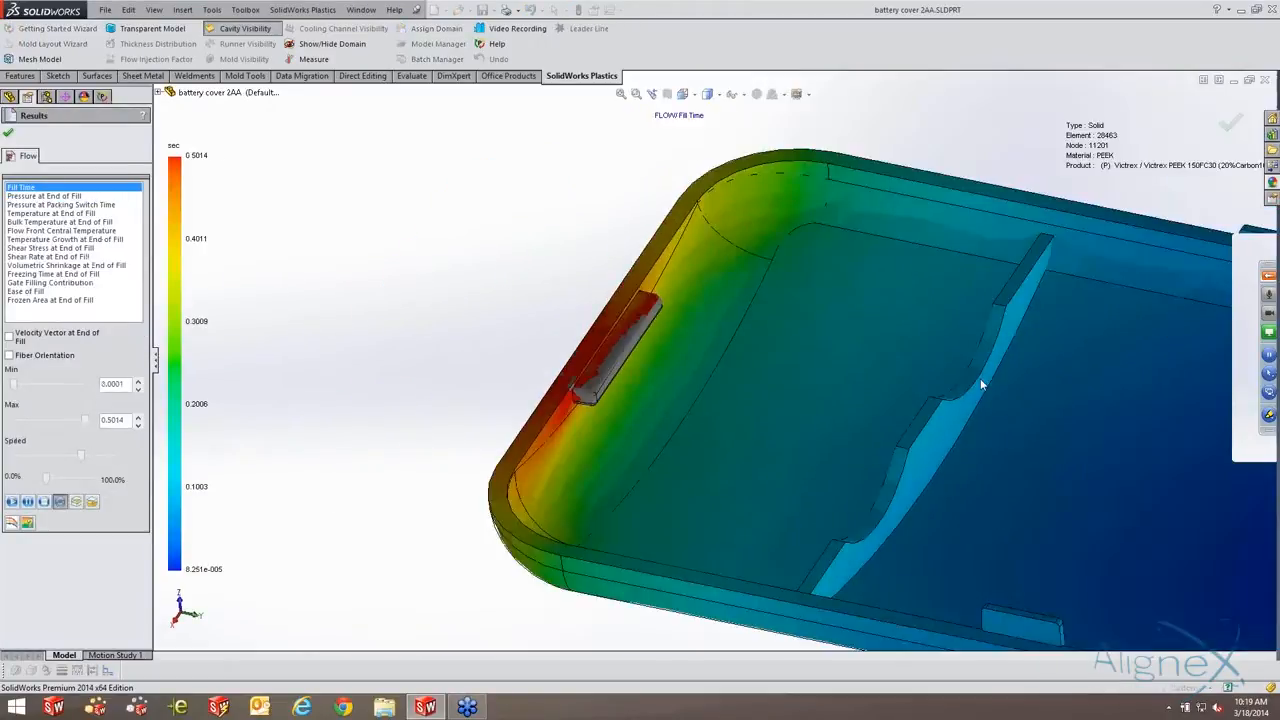
pyautogui.click(9, 133)
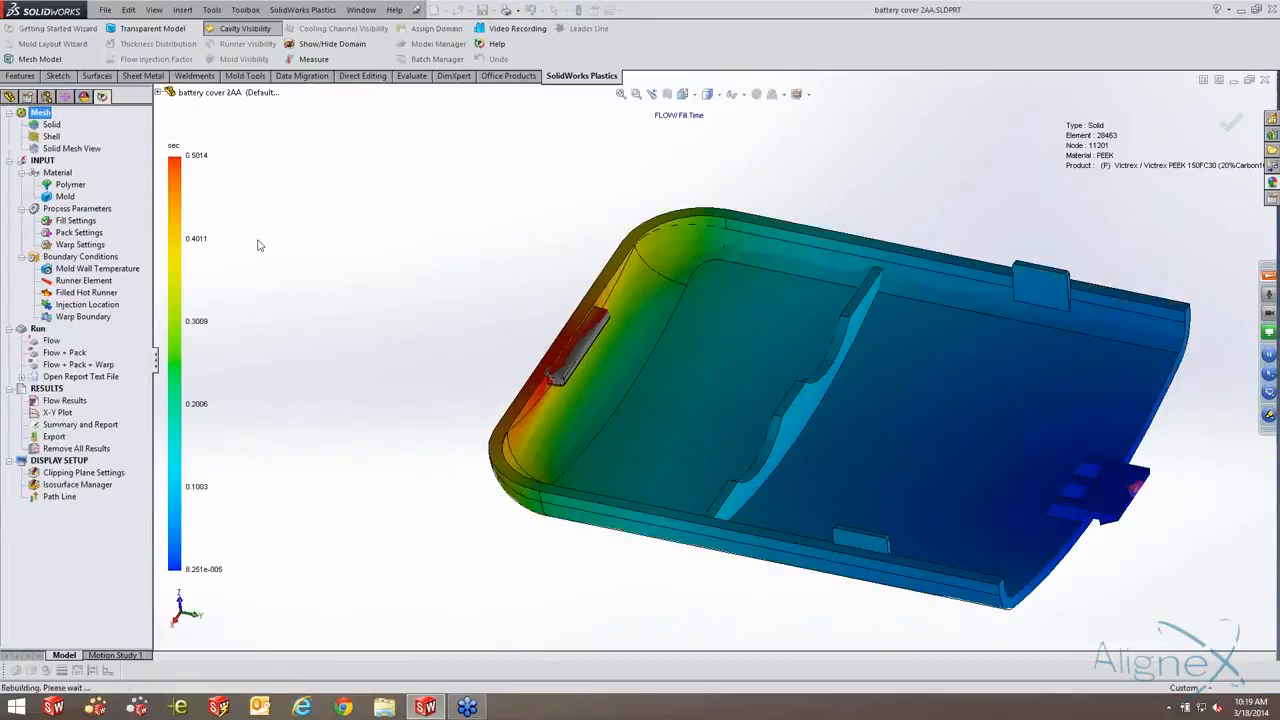
# Set the injection pressure limit to 25000 psi in the fill settings and accept them.
pyautogui.doubleClick(74, 221)
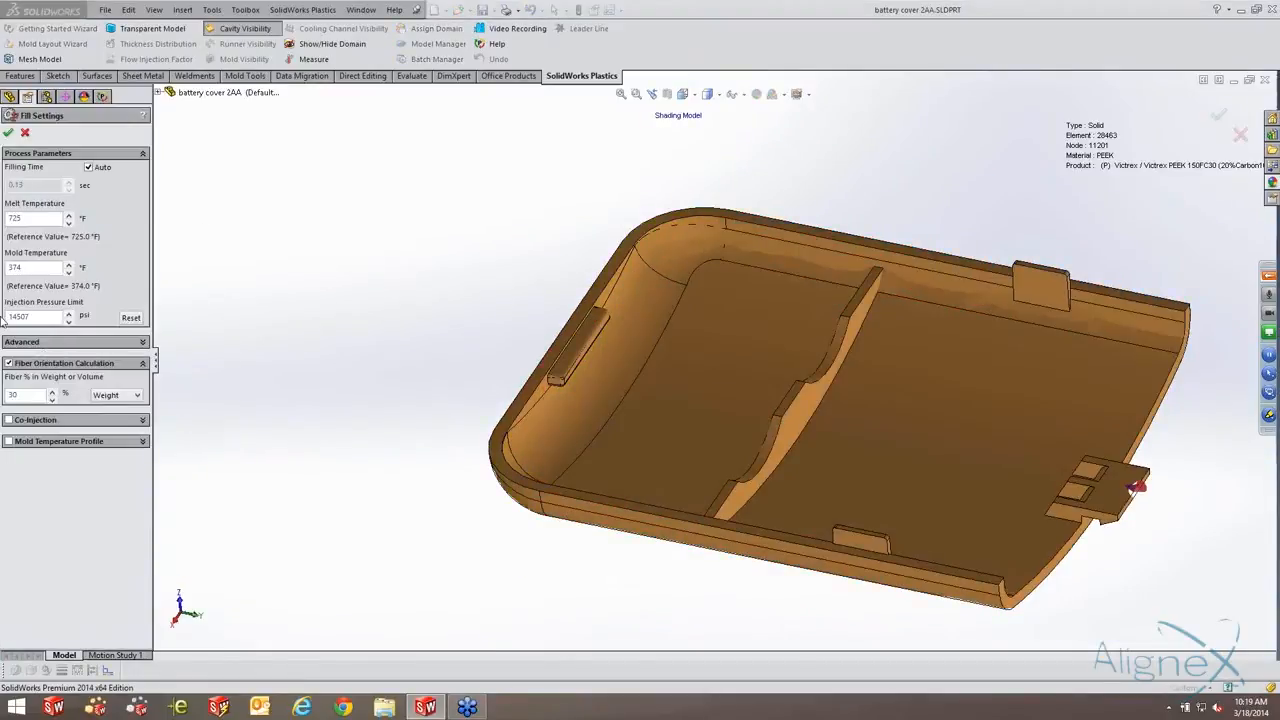
pyautogui.write('25000')
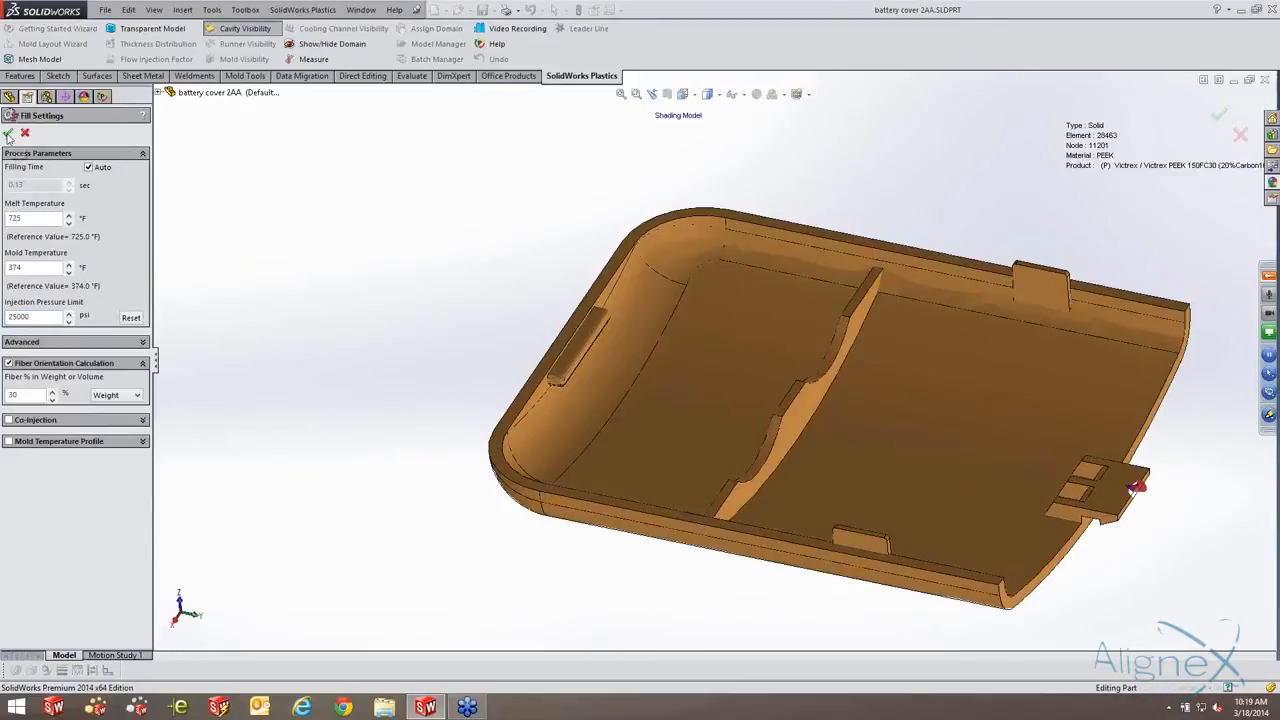
pyautogui.click(8, 132)
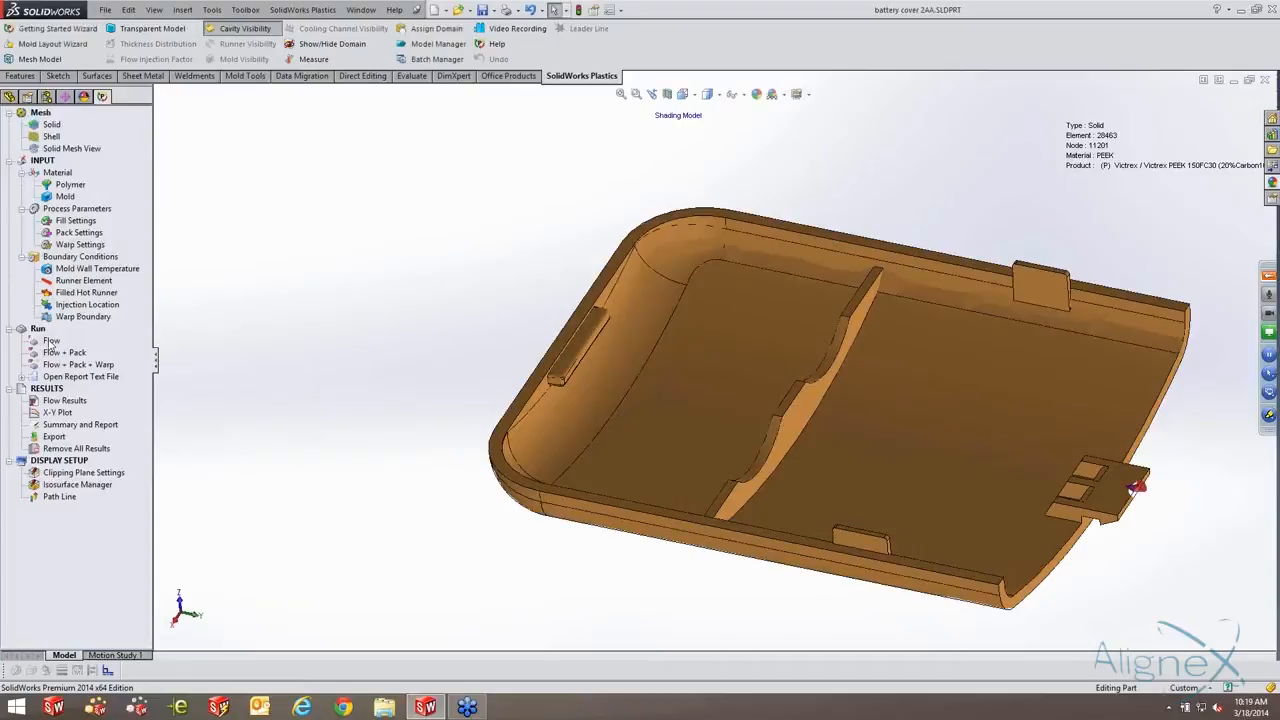
# Rerun the Flow analysis without resuming the previous run, and enlarge the Analysis Manager log window.
pyautogui.doubleClick(50, 342)
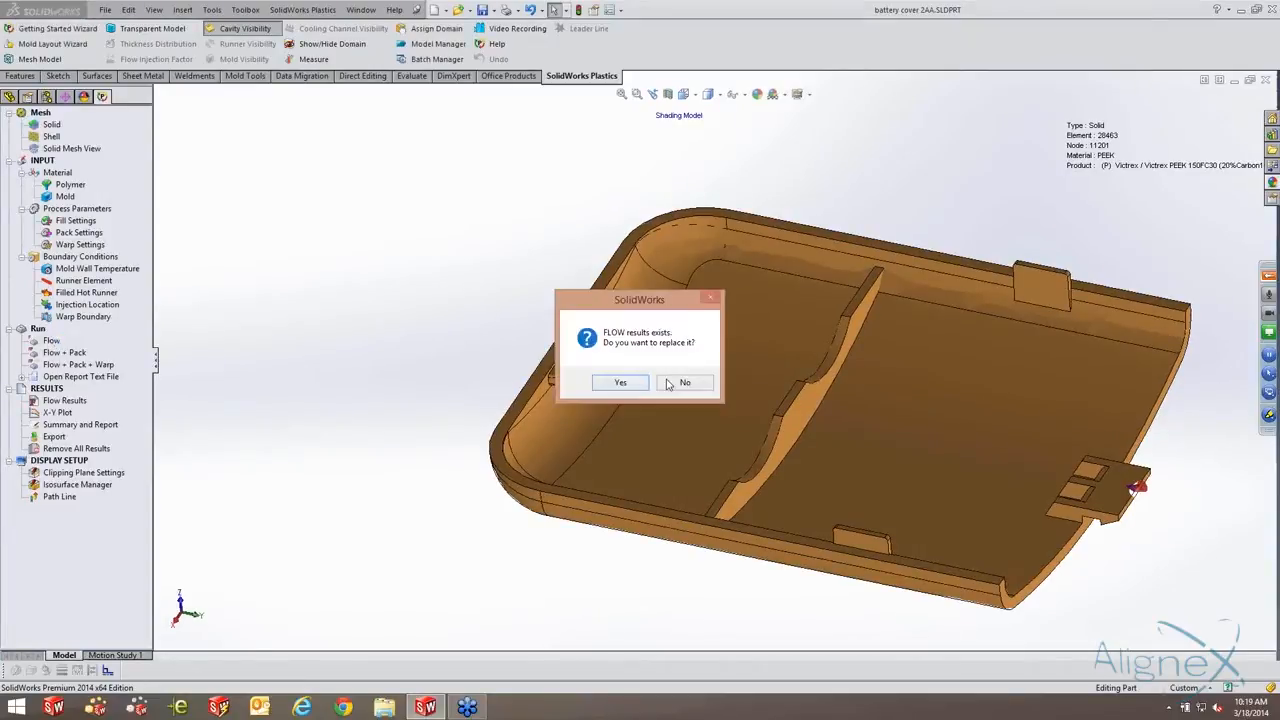
pyautogui.click(697, 383)
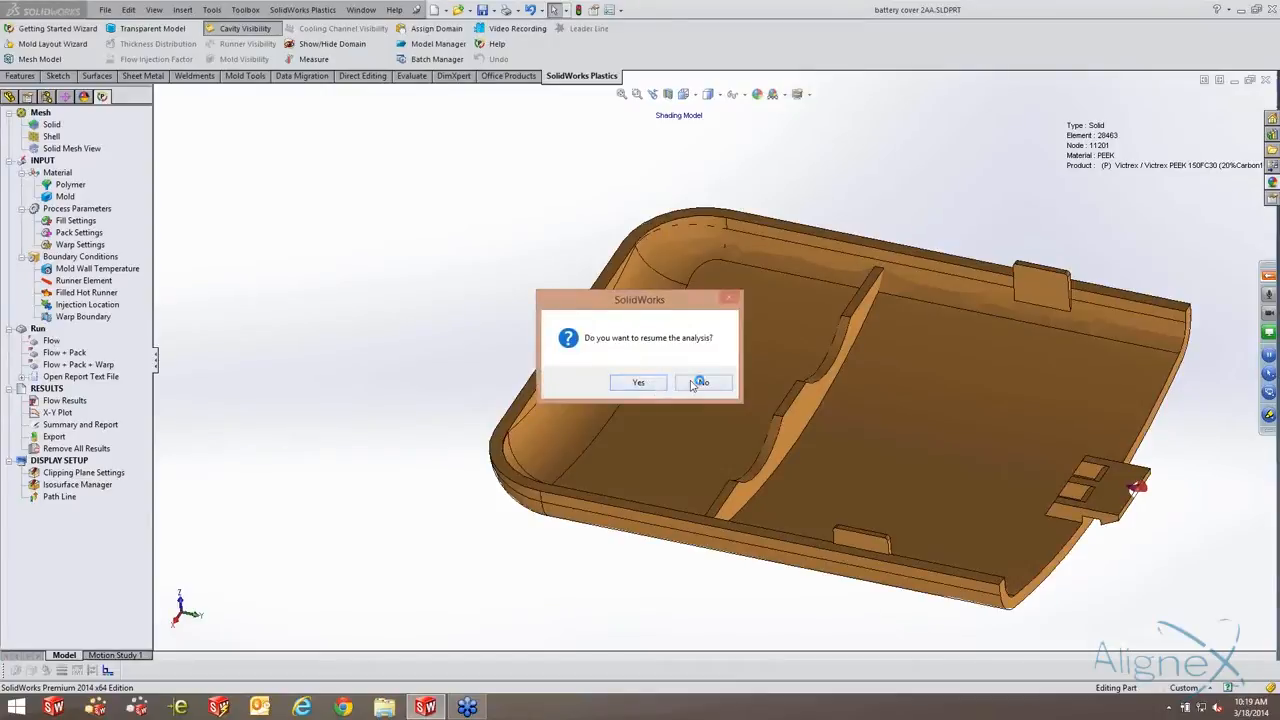
pyautogui.click(702, 383)
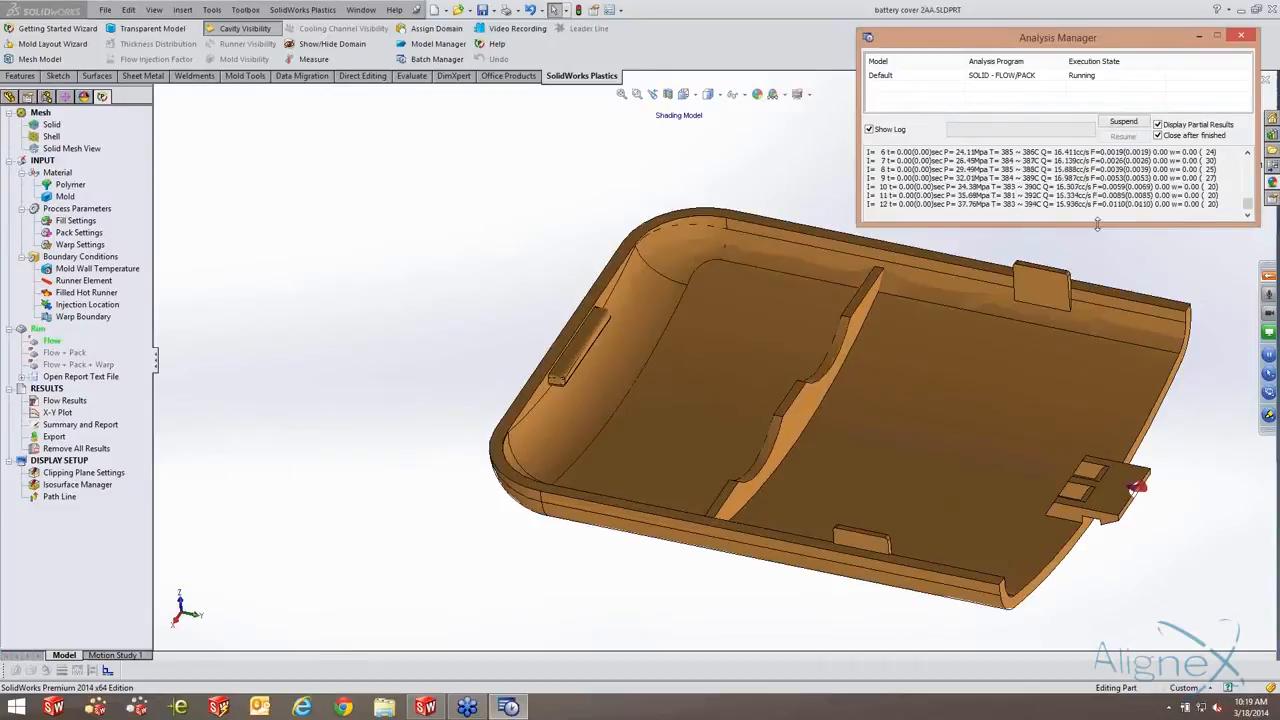
pyautogui.moveTo(1097, 225); pyautogui.dragTo(1118, 312)
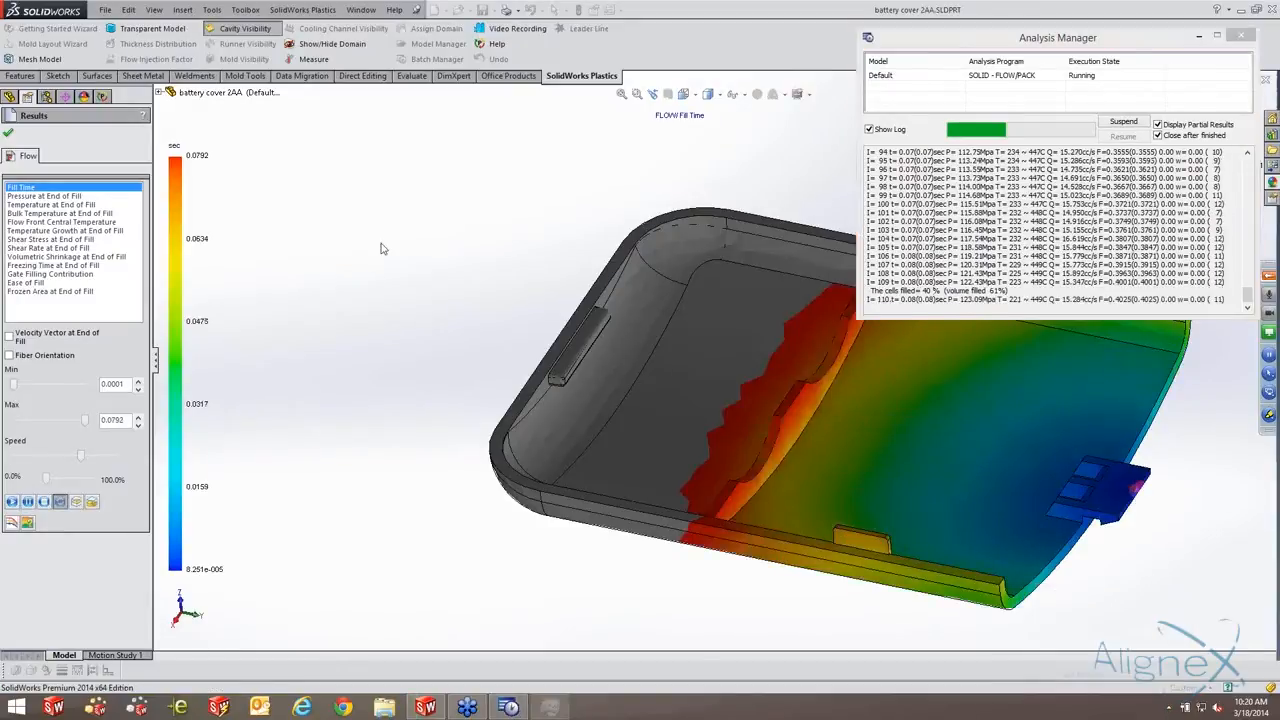
# Check the CPU performance graphs in Task Manager while the analysis runs, and close Task Manager.
pyautogui.click(233, 187)
pyautogui.moveTo(271, 157); pyautogui.dragTo(280, 104)
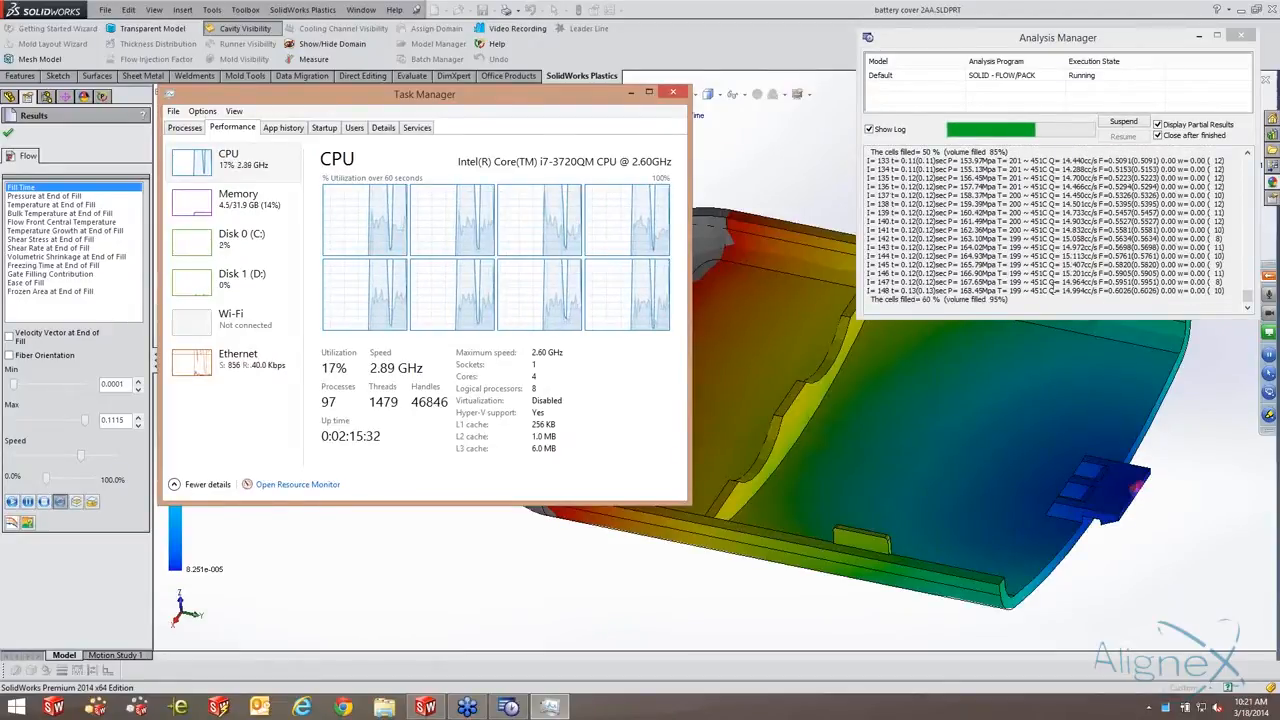
pyautogui.moveTo(400, 94); pyautogui.dragTo(221, 269)
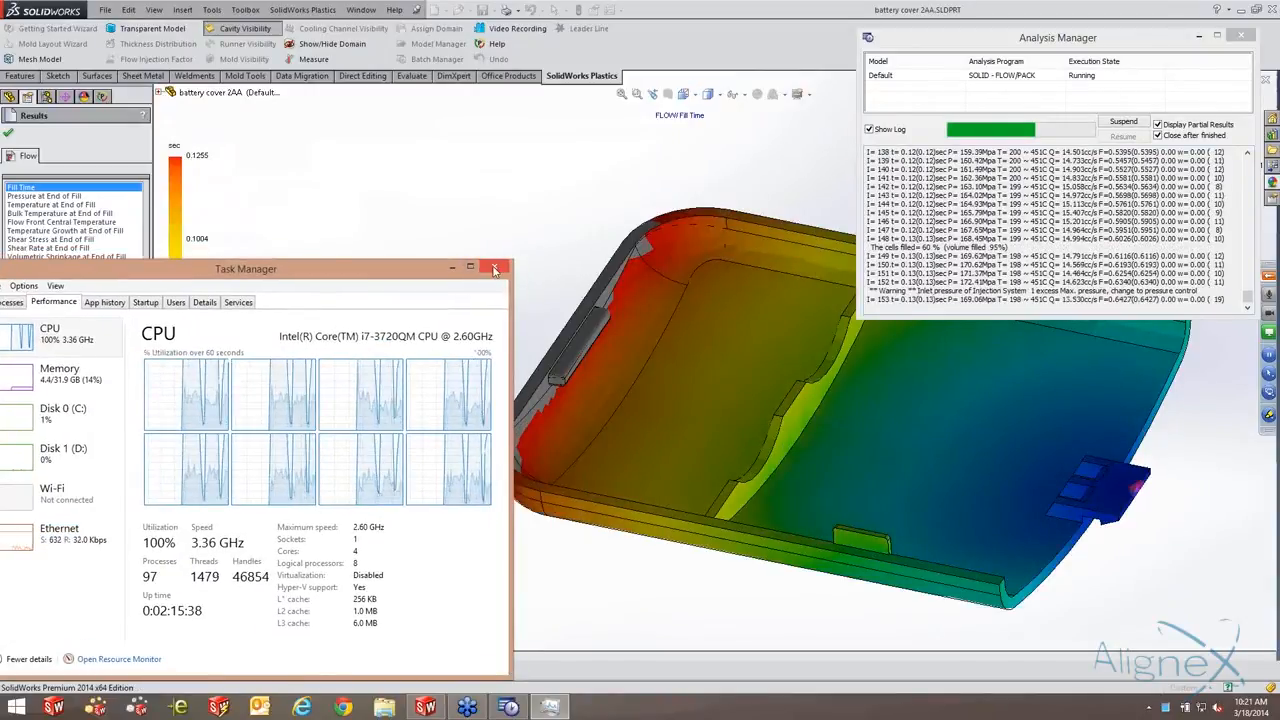
pyautogui.click(493, 266)
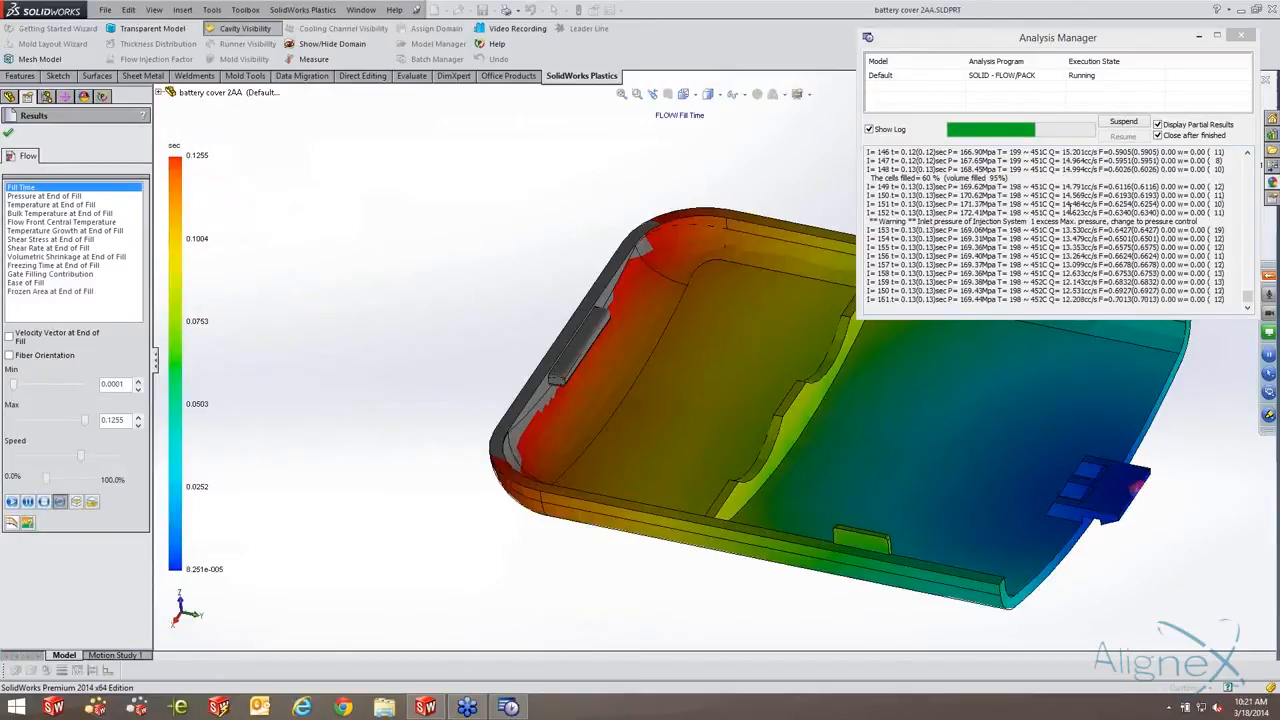
# Check the solver log and close the Analysis Manager, and read and close the Results Adviser's injection pressure advice.
pyautogui.moveTo(1070, 205); pyautogui.dragTo(1009, 204)
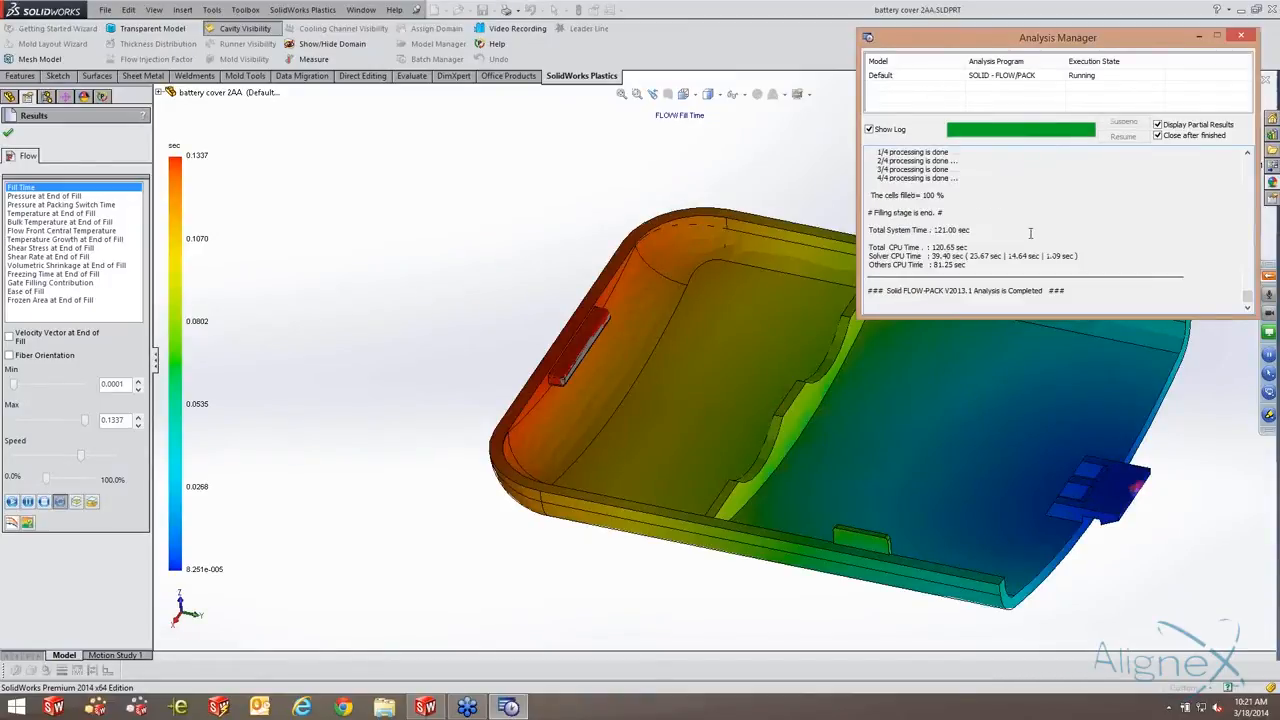
pyautogui.click(1241, 37)
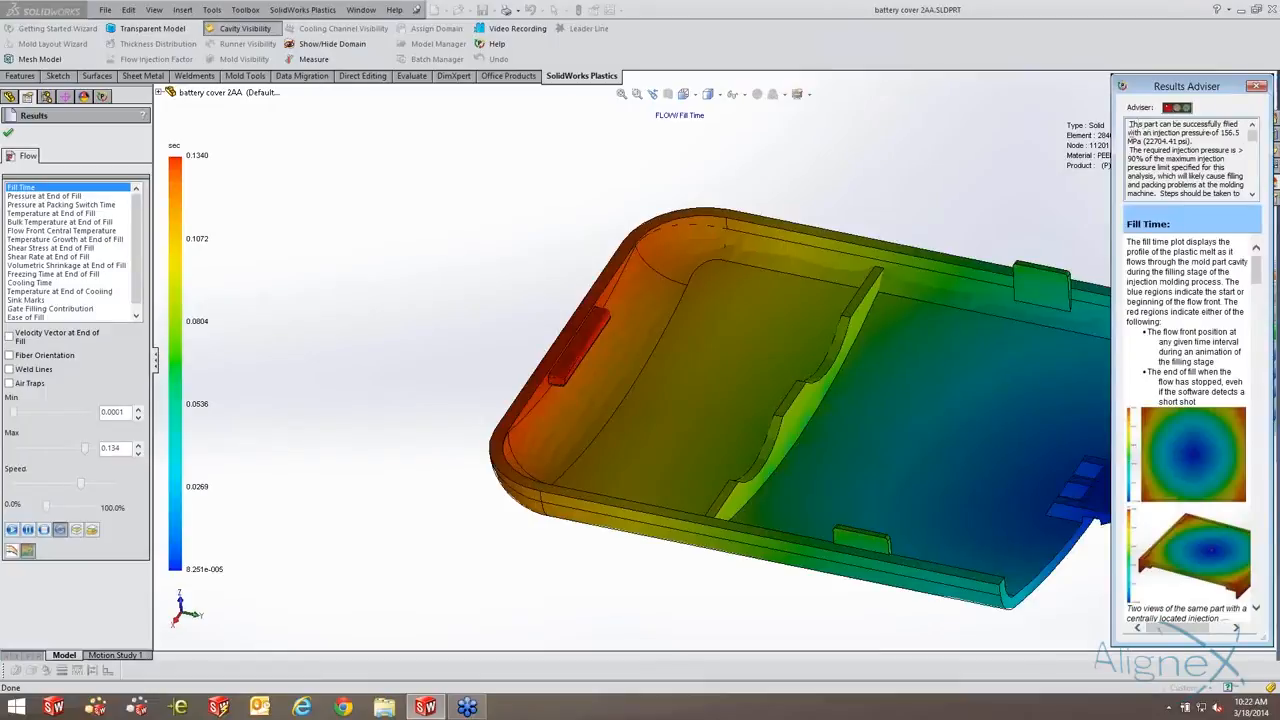
pyautogui.moveTo(1130, 124); pyautogui.dragTo(1237, 192)
pyautogui.click(1211, 137)
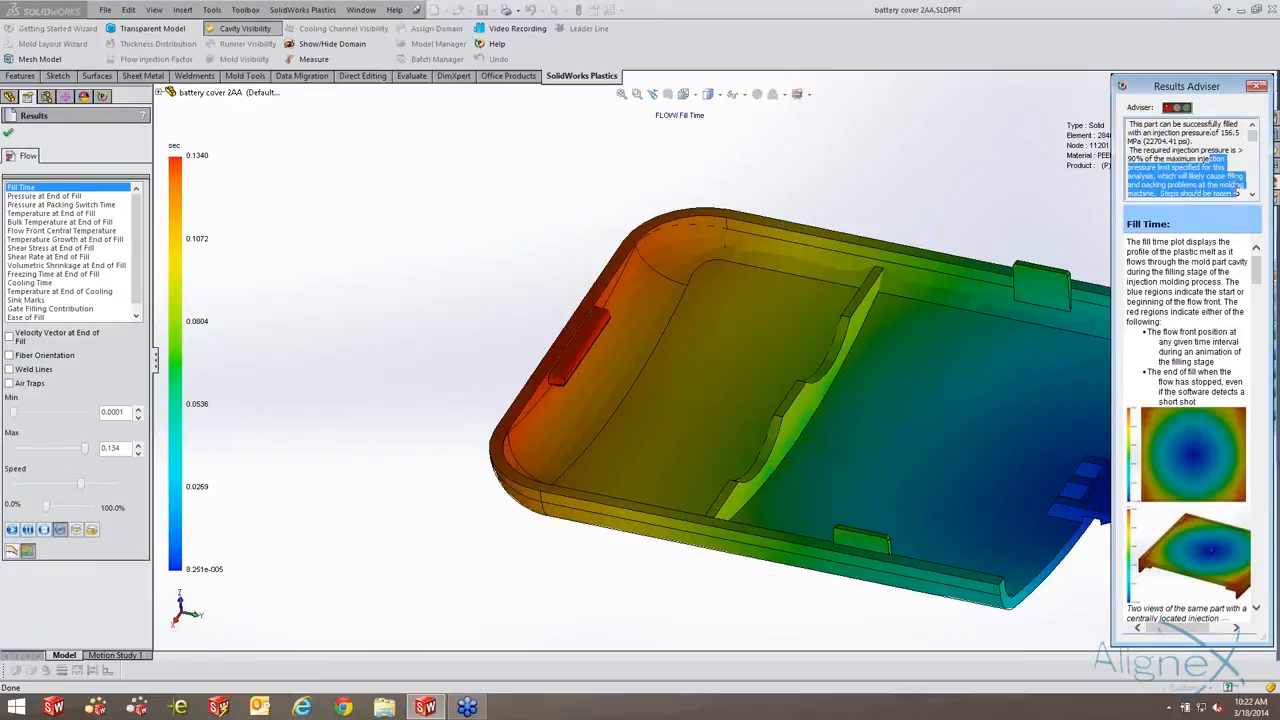
pyautogui.click(1254, 197)
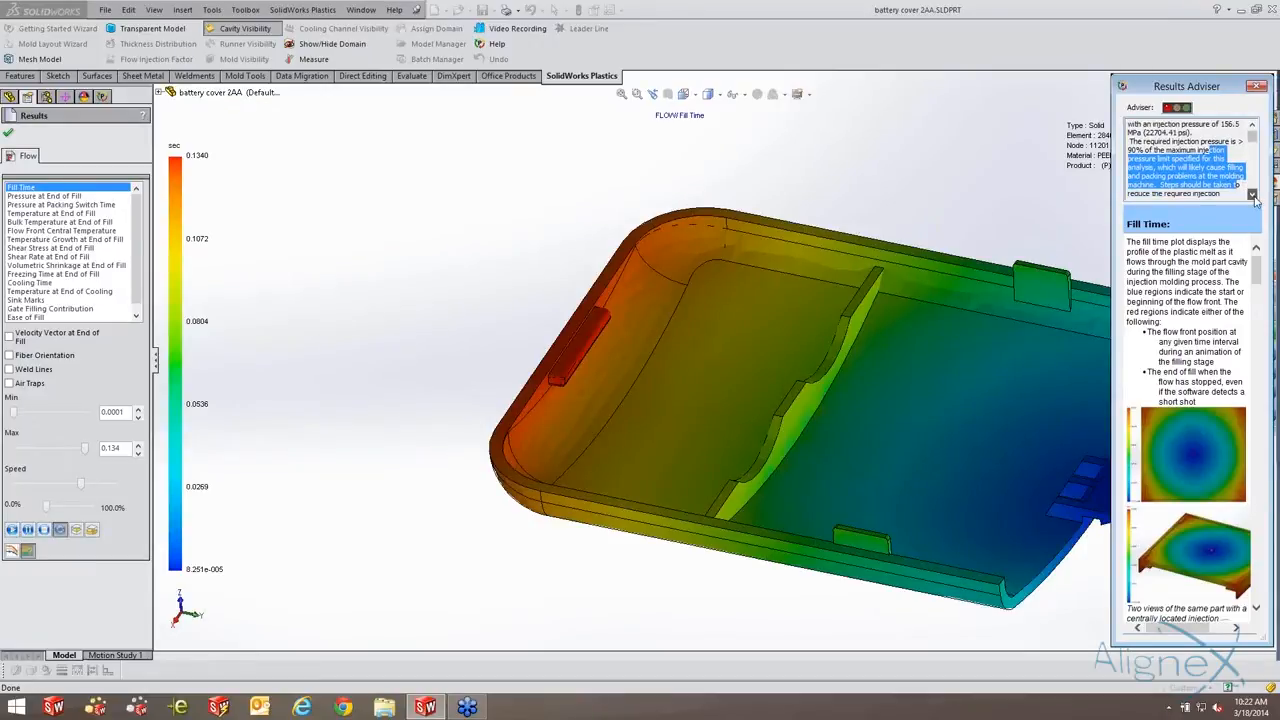
pyautogui.click(1254, 197)
pyautogui.doubleClick(1254, 197)
pyautogui.click(1208, 151)
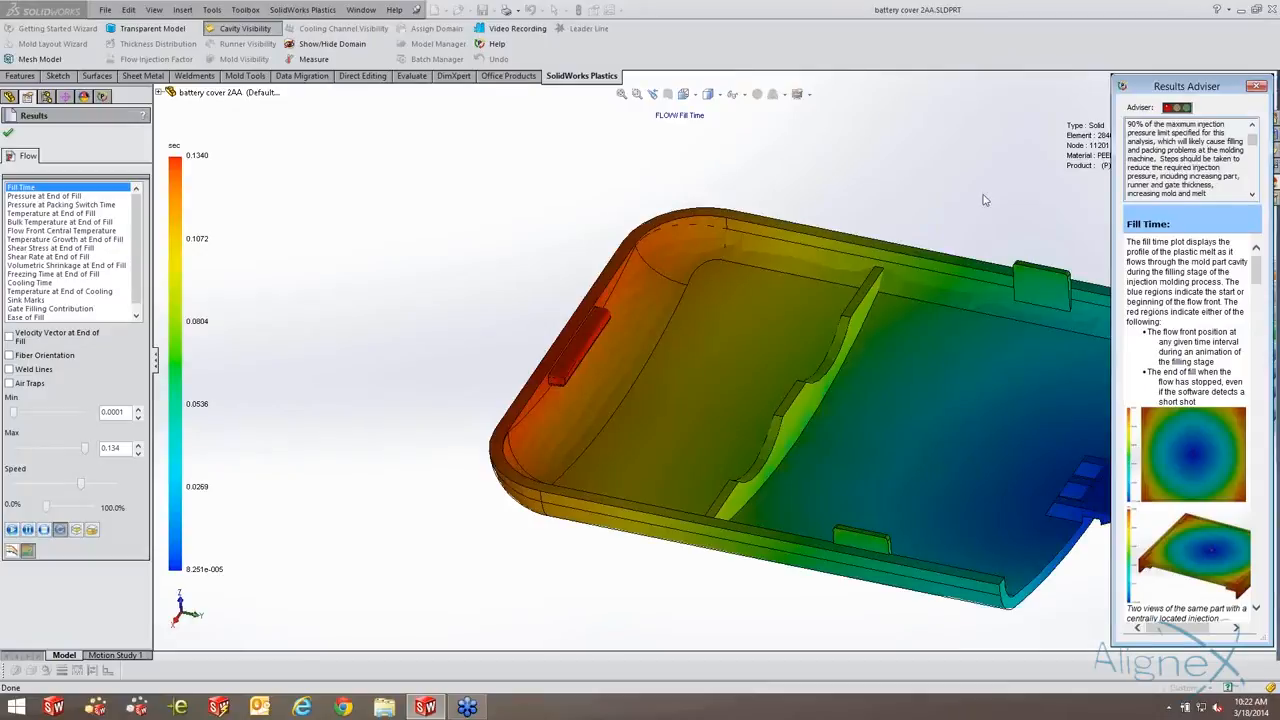
pyautogui.click(1256, 88)
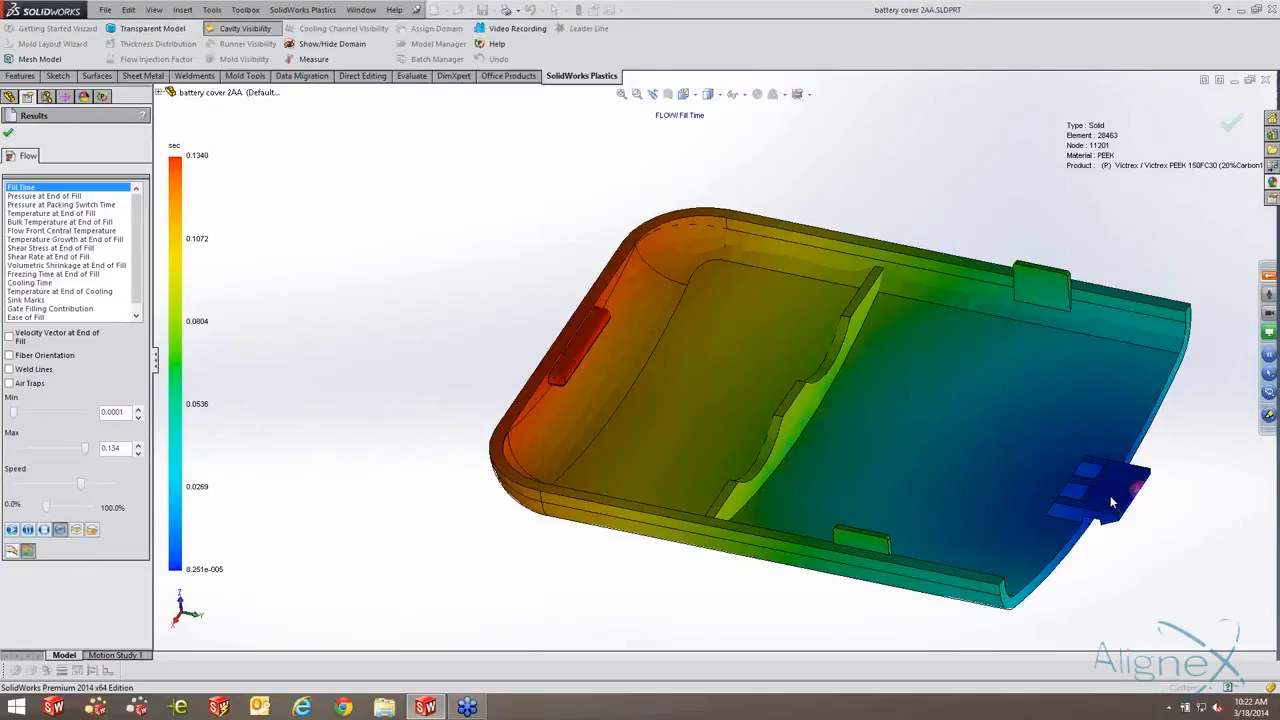
# Vary the Fill Time maximum from 0.0115 sec up to 0.134 sec to examine how the melt front reaches the closed-end clip.
pyautogui.scroll(-1, 1110, 497)
pyautogui.scroll(1, 771, 390)
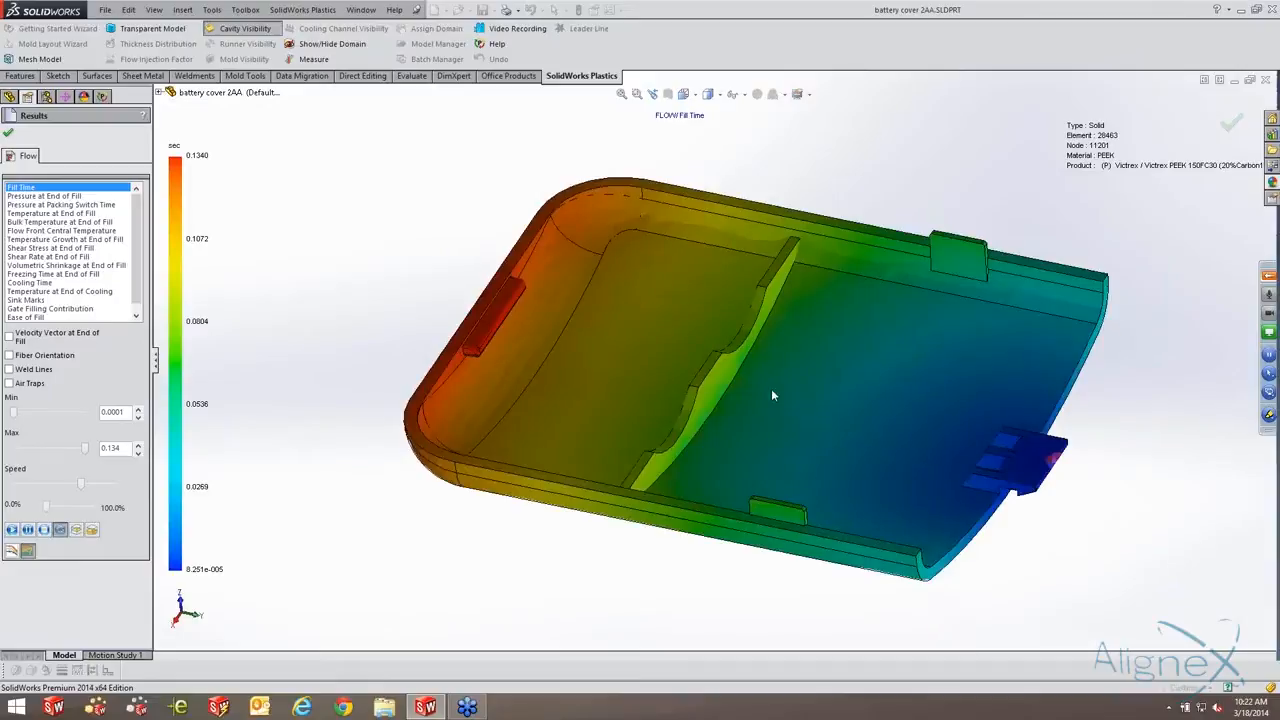
pyautogui.scroll(-1, 771, 395)
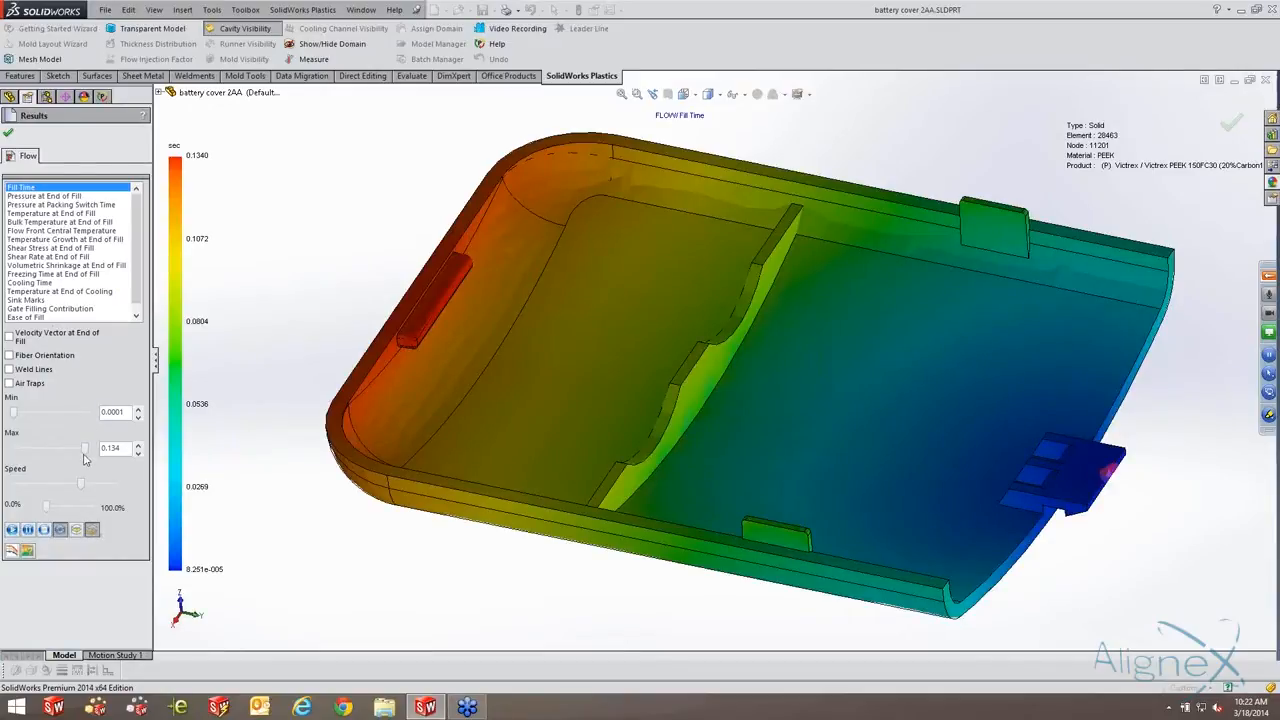
pyautogui.moveTo(84, 449); pyautogui.dragTo(20, 449)
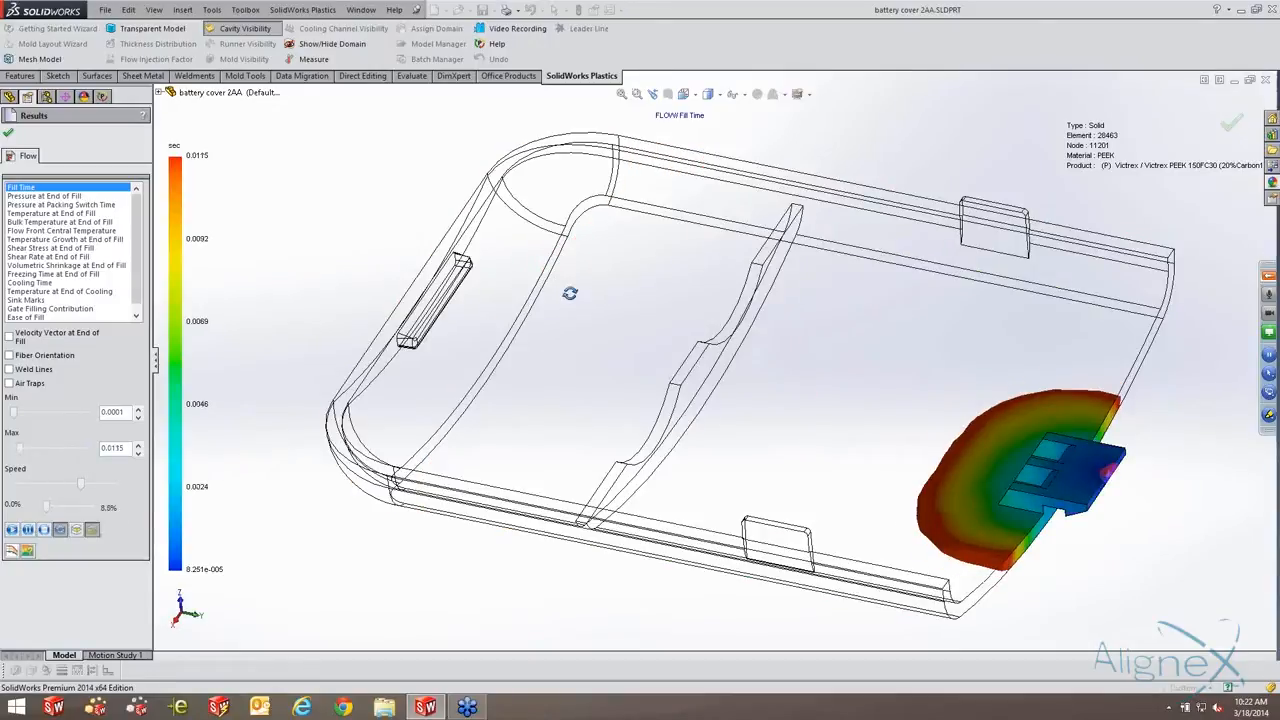
pyautogui.moveTo(570, 293); pyautogui.dragTo(672, 352, button='middle')
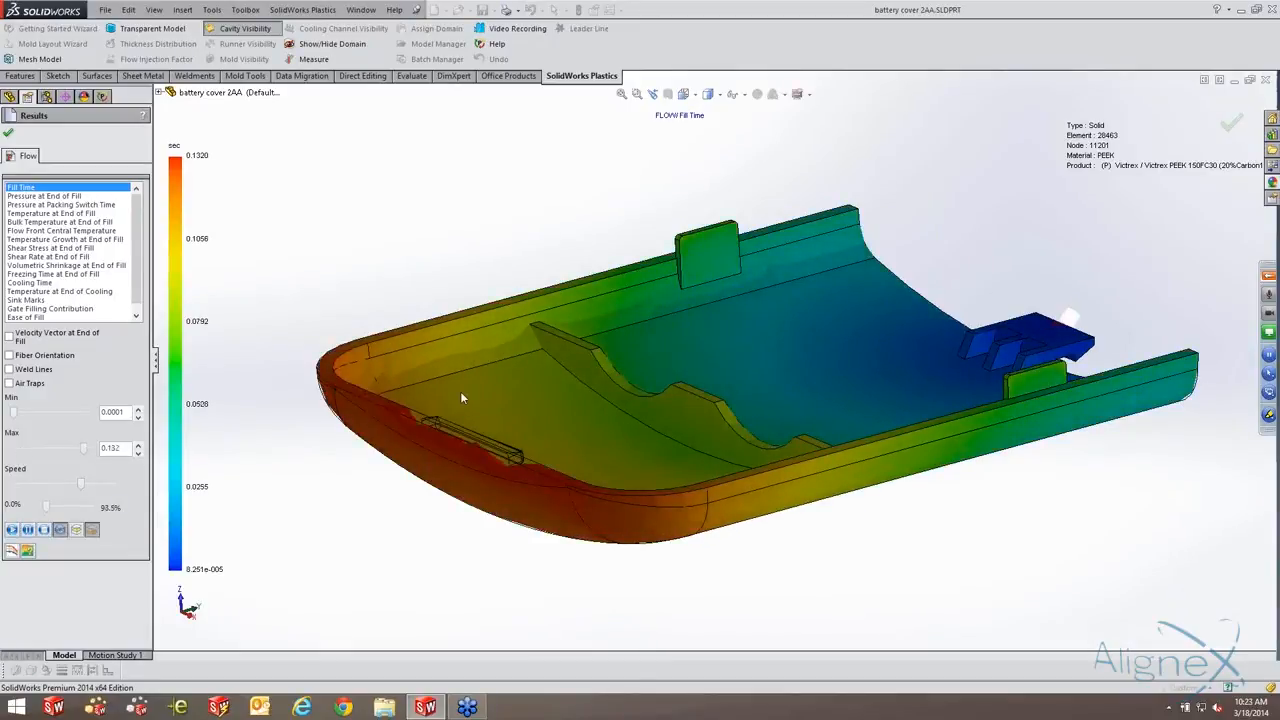
pyautogui.scroll(-3, 444, 384)
pyautogui.scroll(-5, 470, 352)
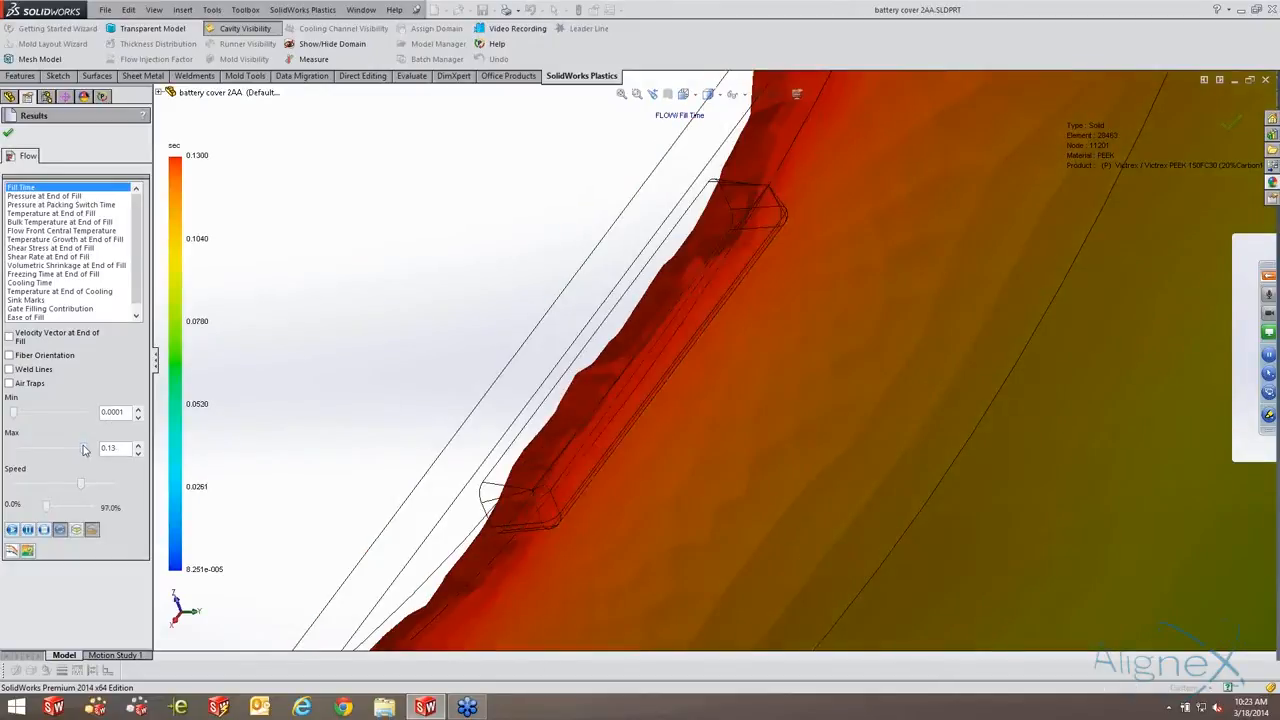
pyautogui.moveTo(83, 446); pyautogui.dragTo(85, 446)
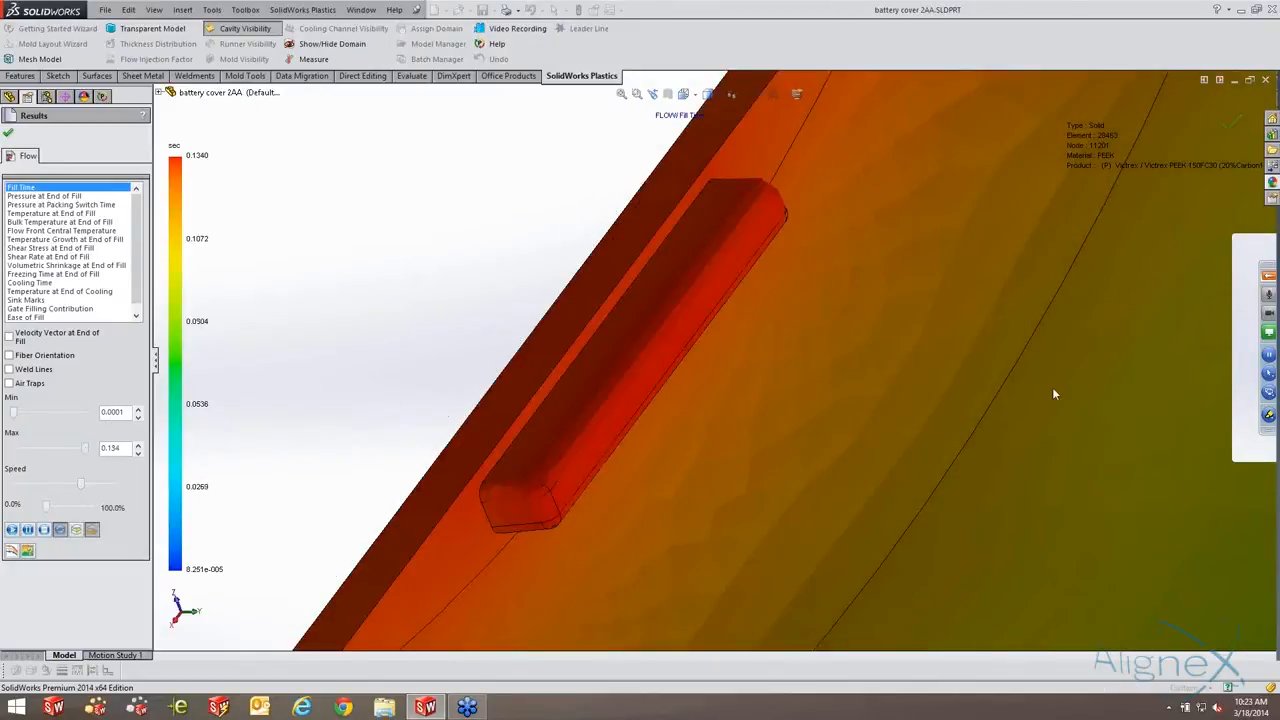
# Review the Pressure at End of Fill and Pressure at Packing Switch Time plots on the whole cover.
pyautogui.scroll(8, 1052, 387)
pyautogui.scroll(-2, 736, 350)
pyautogui.moveTo(684, 393); pyautogui.dragTo(648, 347, button='middle')
pyautogui.scroll(-1, 648, 347)
pyautogui.click(62, 196)
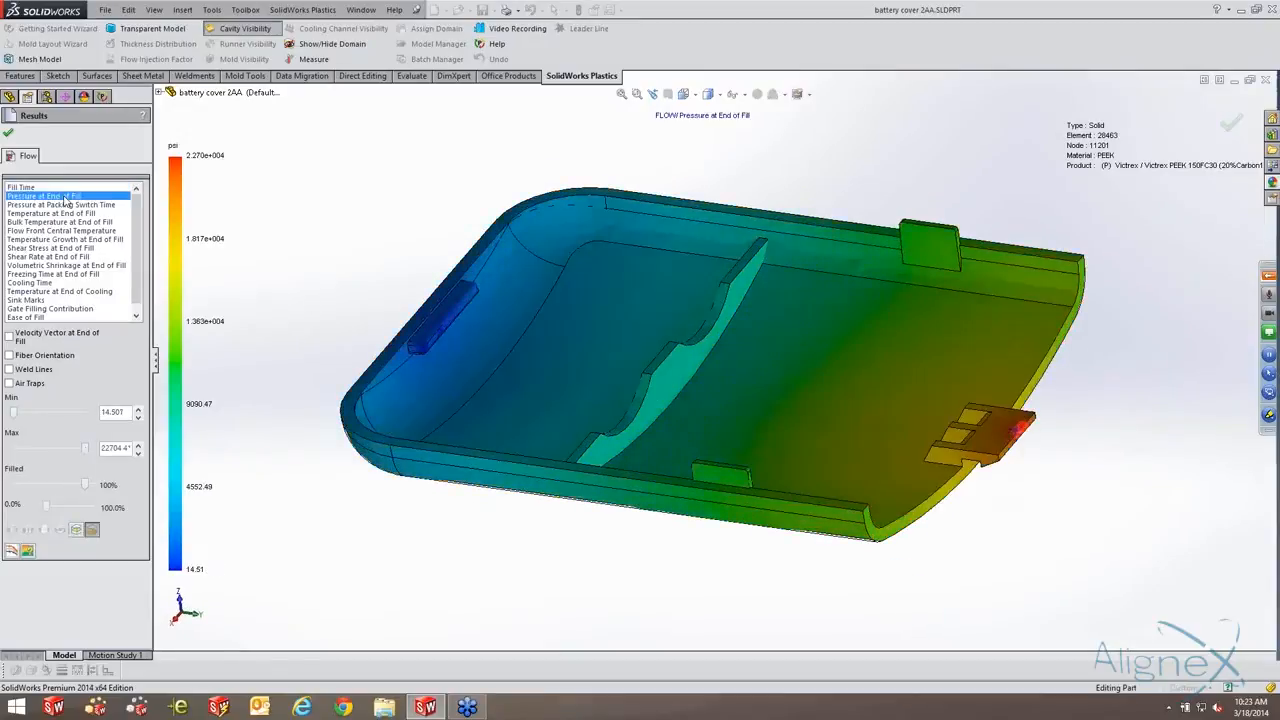
pyautogui.moveTo(324, 266); pyautogui.dragTo(323, 277, button='middle')
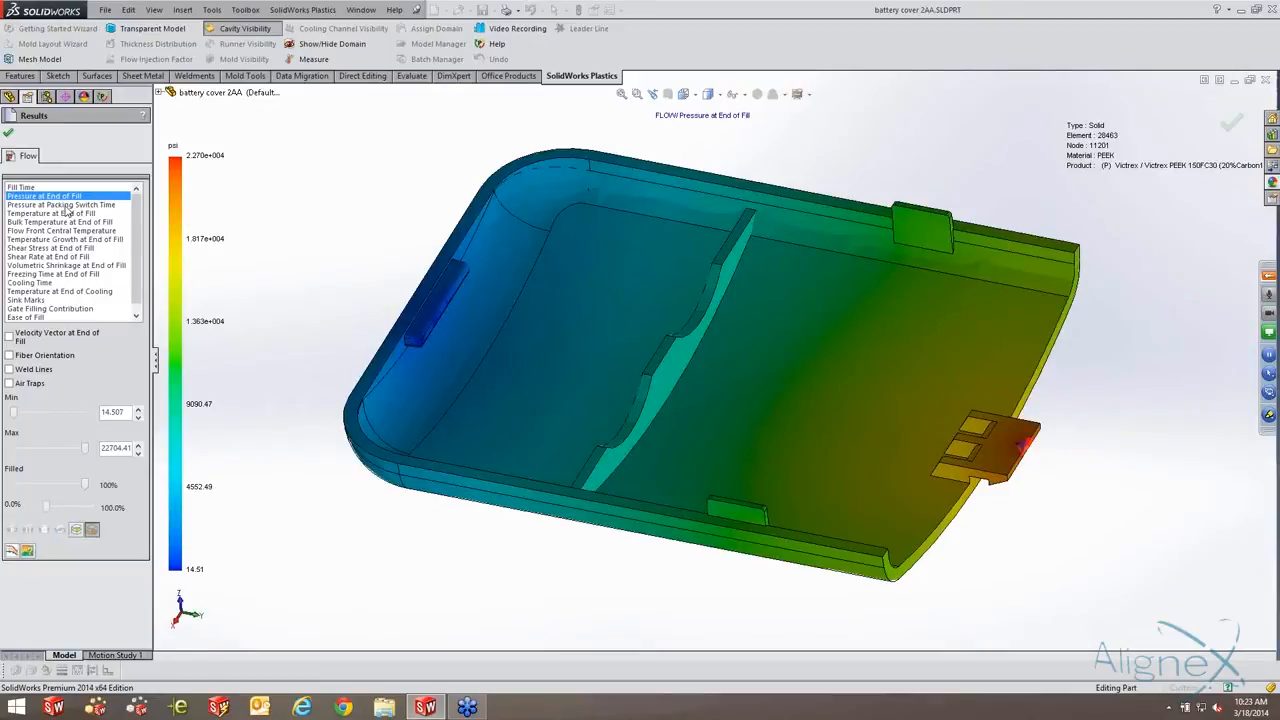
pyautogui.click(65, 205)
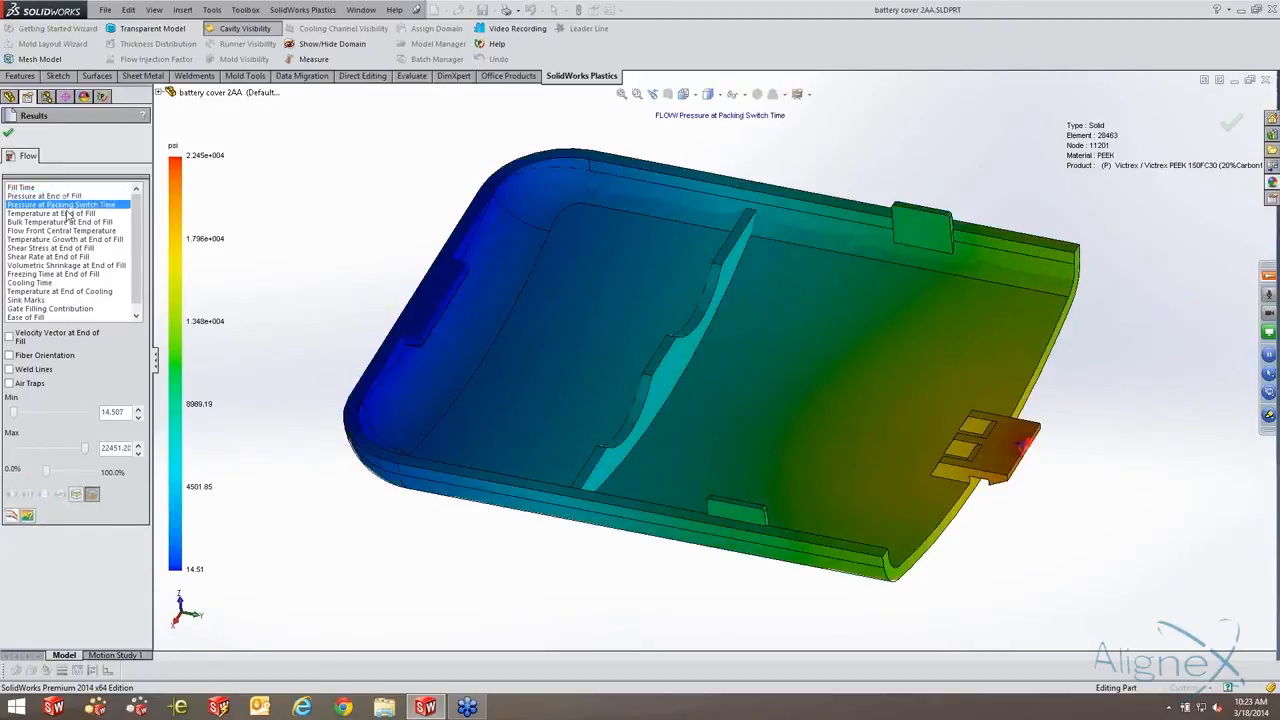
# Display Temperature at End of Fill in clipping plane mode and examine the cross-sections at the middle rib and end clip.
pyautogui.click(69, 213)
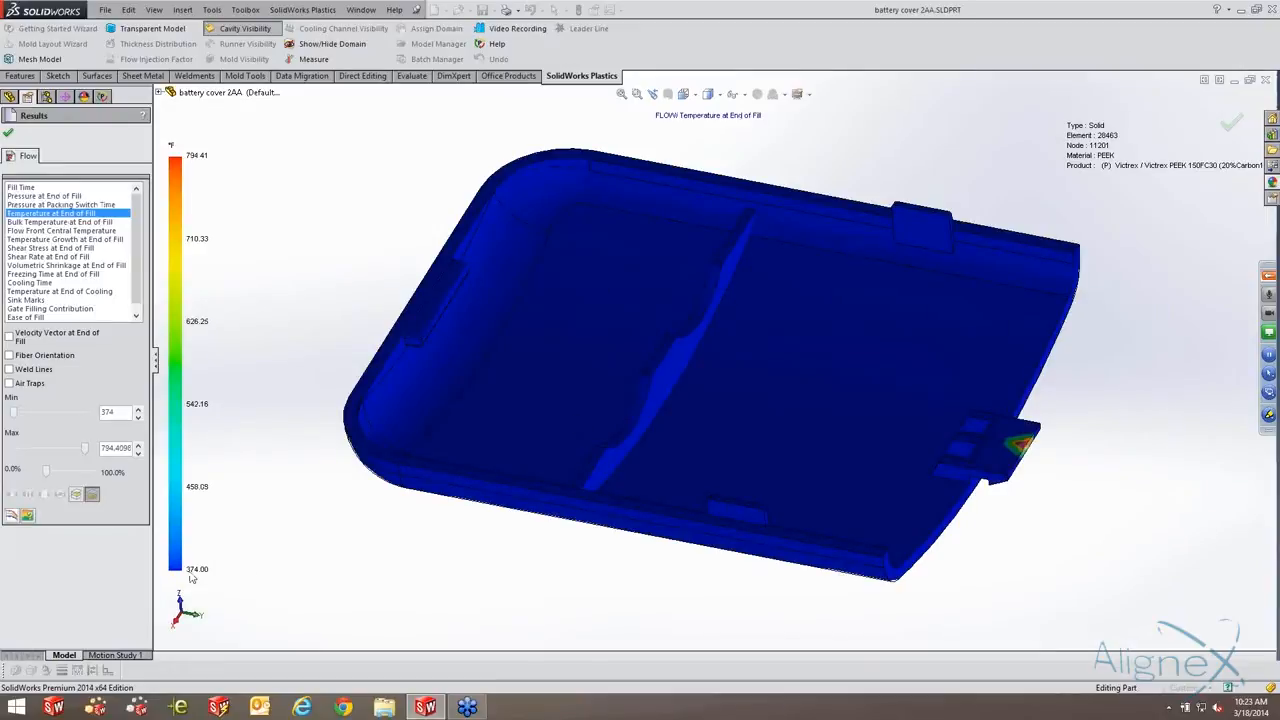
pyautogui.click(77, 495)
pyautogui.moveTo(334, 270); pyautogui.dragTo(713, 424, button='middle')
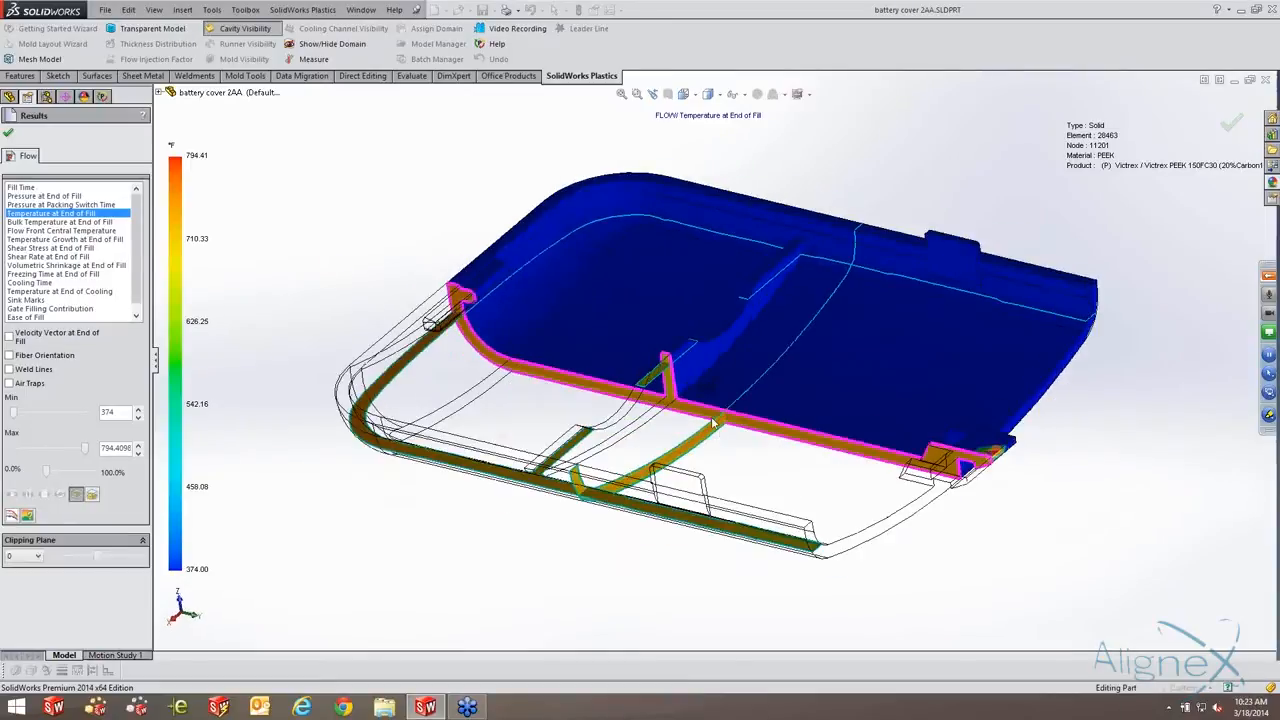
pyautogui.scroll(-6, 713, 424)
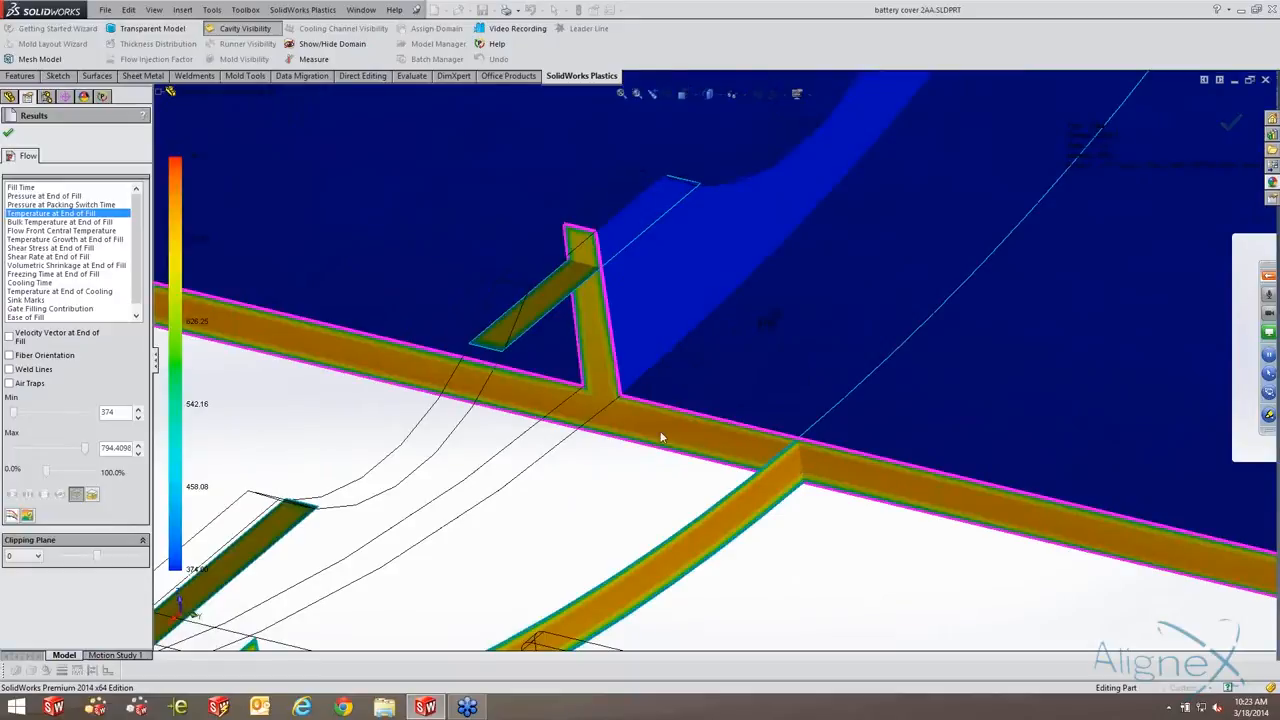
pyautogui.scroll(3, 613, 353)
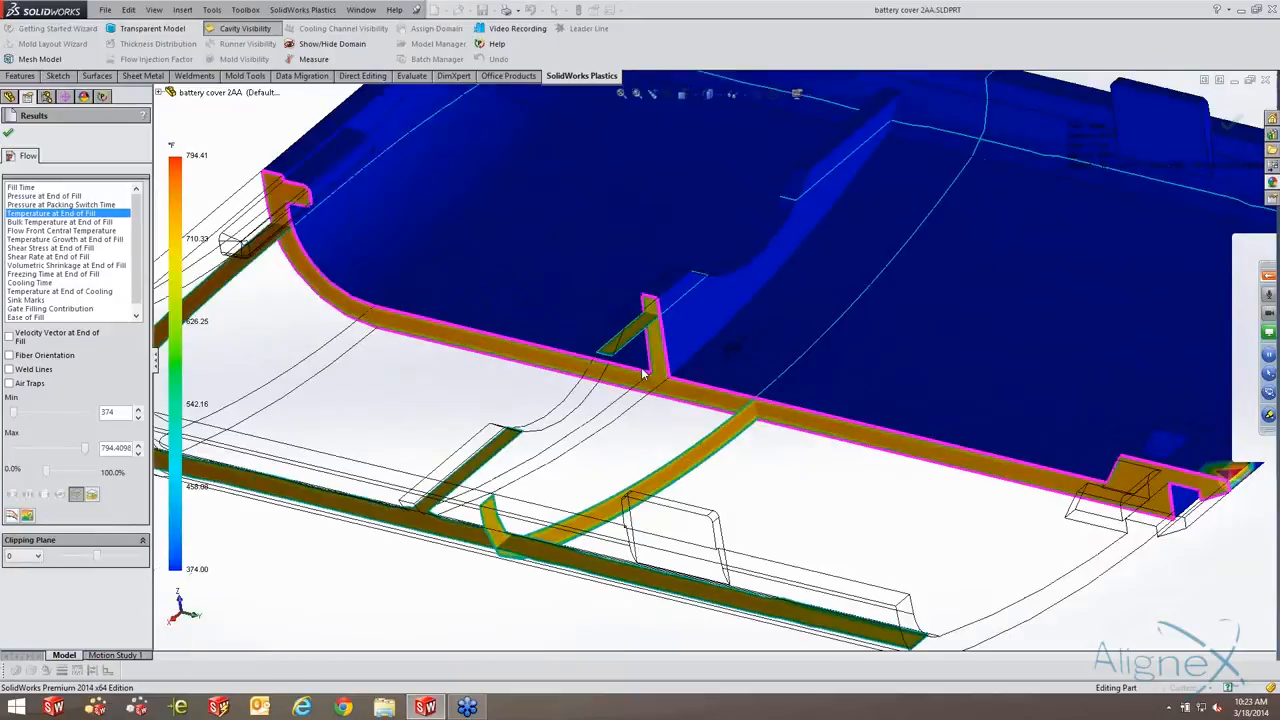
pyautogui.scroll(5, 643, 373)
pyautogui.scroll(-8, 491, 297)
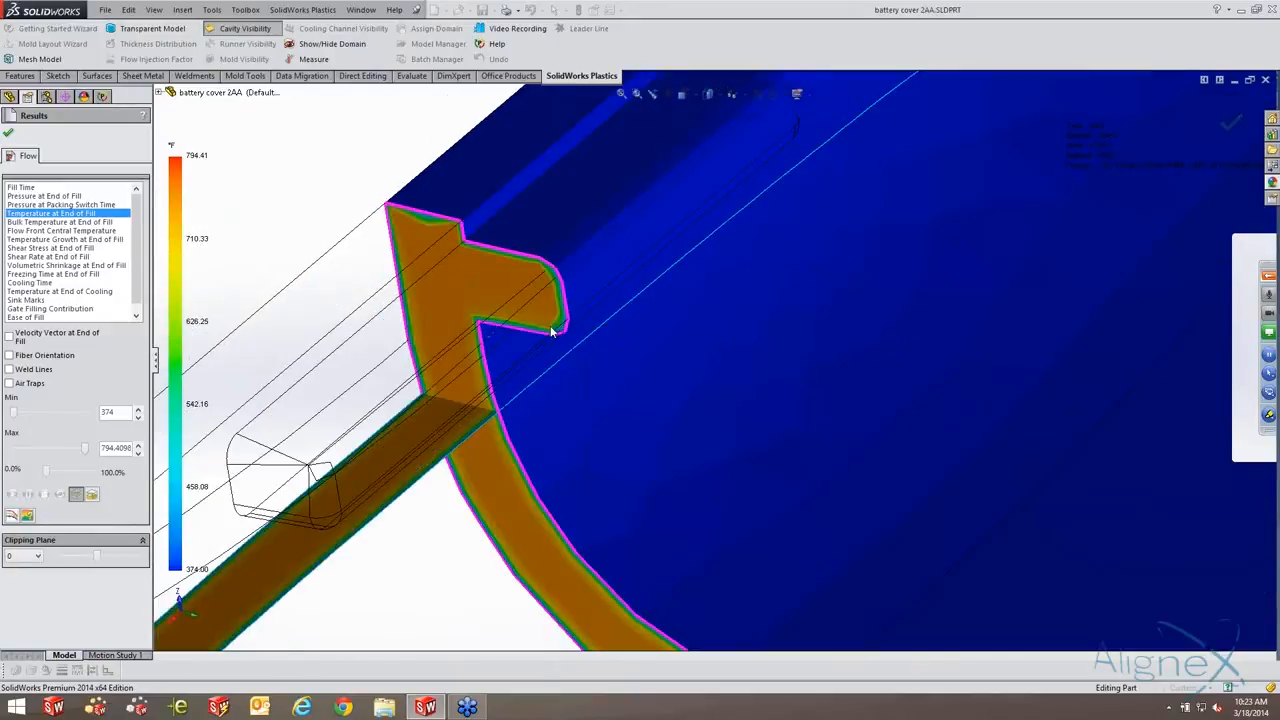
pyautogui.scroll(5, 1094, 415)
pyautogui.scroll(-1, 1094, 415)
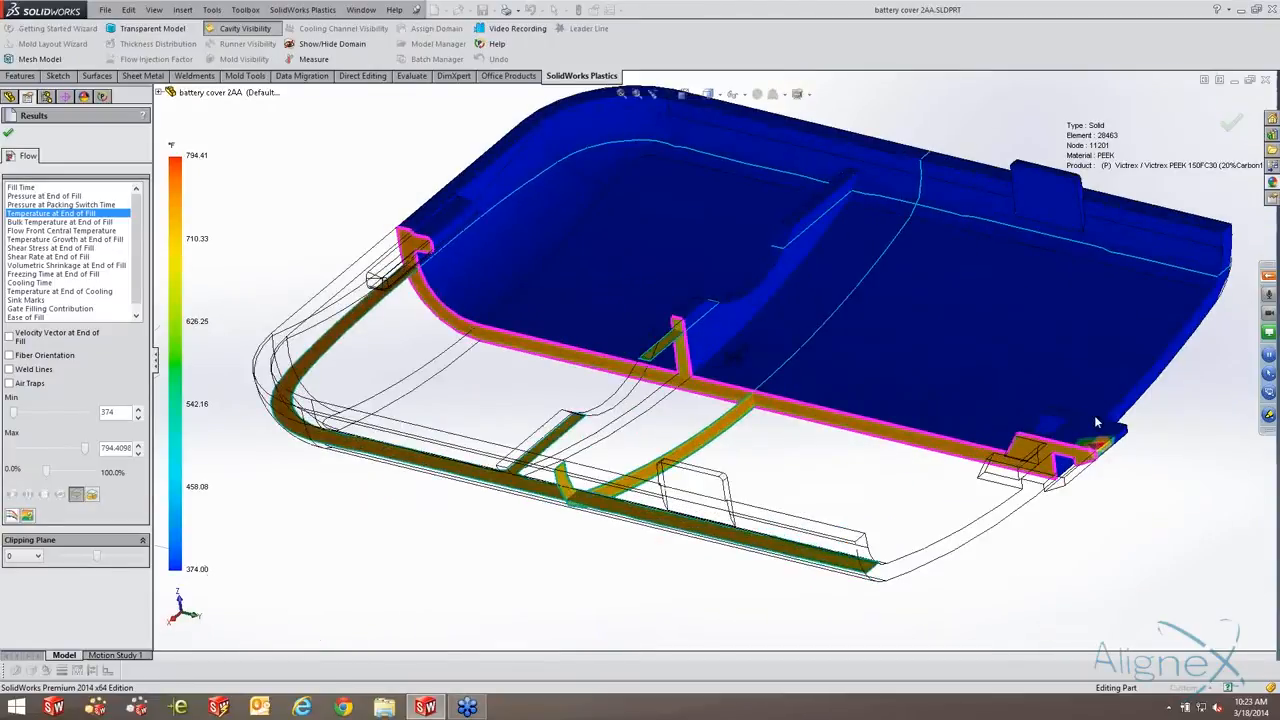
# Switch off clipping plane mode and view Temperature at End of Fill on the whole cover.
pyautogui.scroll(-6, 1094, 415)
pyautogui.scroll(5, 646, 268)
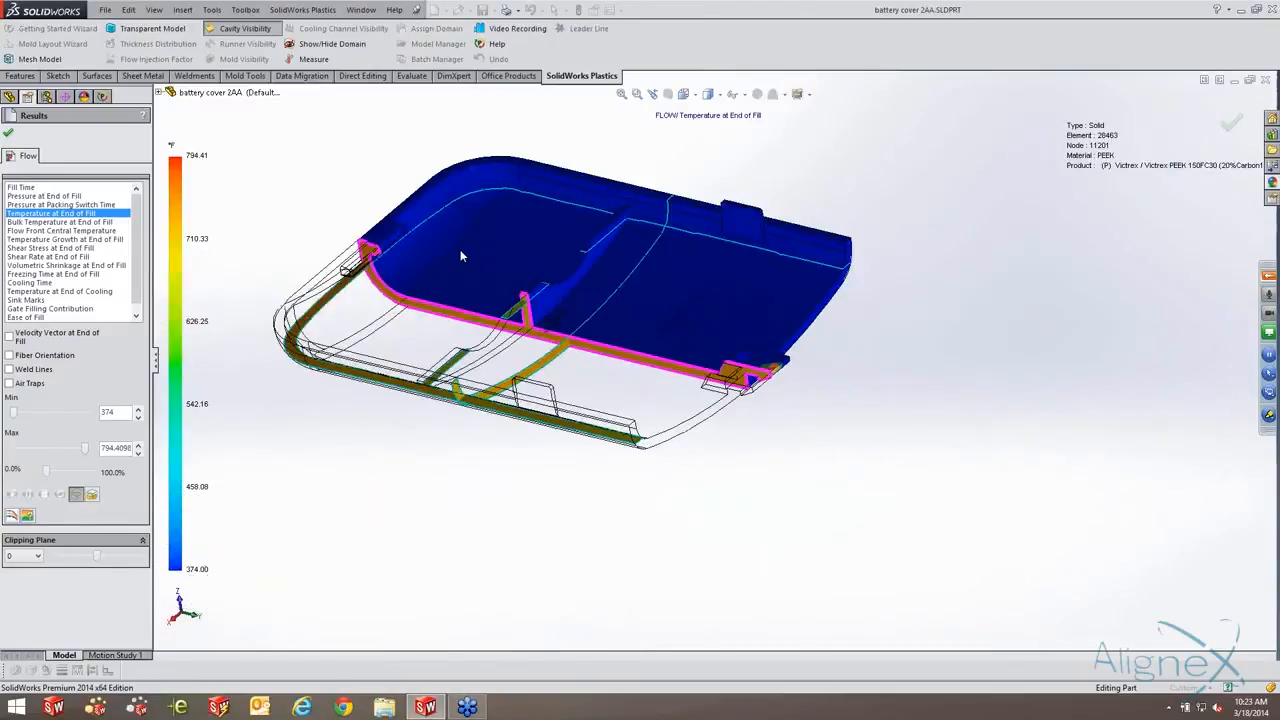
pyautogui.scroll(-2, 436, 487)
pyautogui.click(77, 493)
pyautogui.moveTo(584, 383); pyautogui.dragTo(671, 398, button='middle')
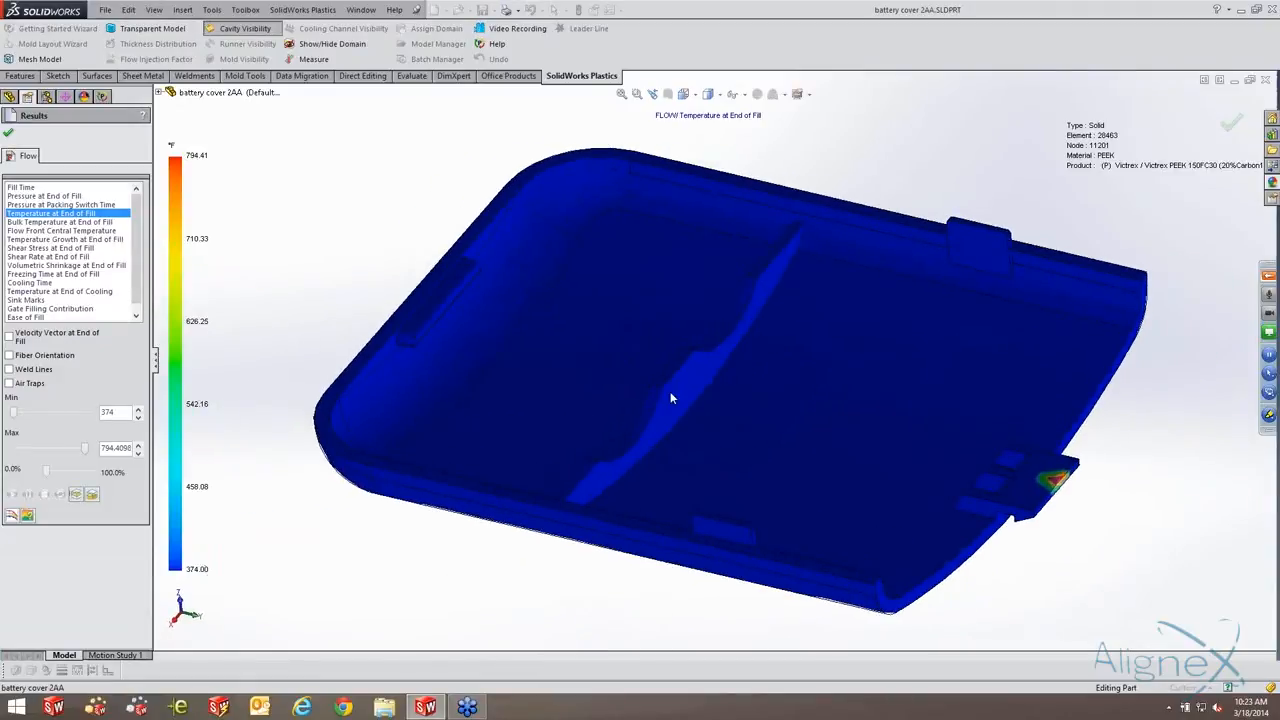
# Review the Bulk Temperature at End of Fill, Flow Front Central Temperature, Shear Stress and Shear Rate at End of Fill plots.
pyautogui.click(92, 222)
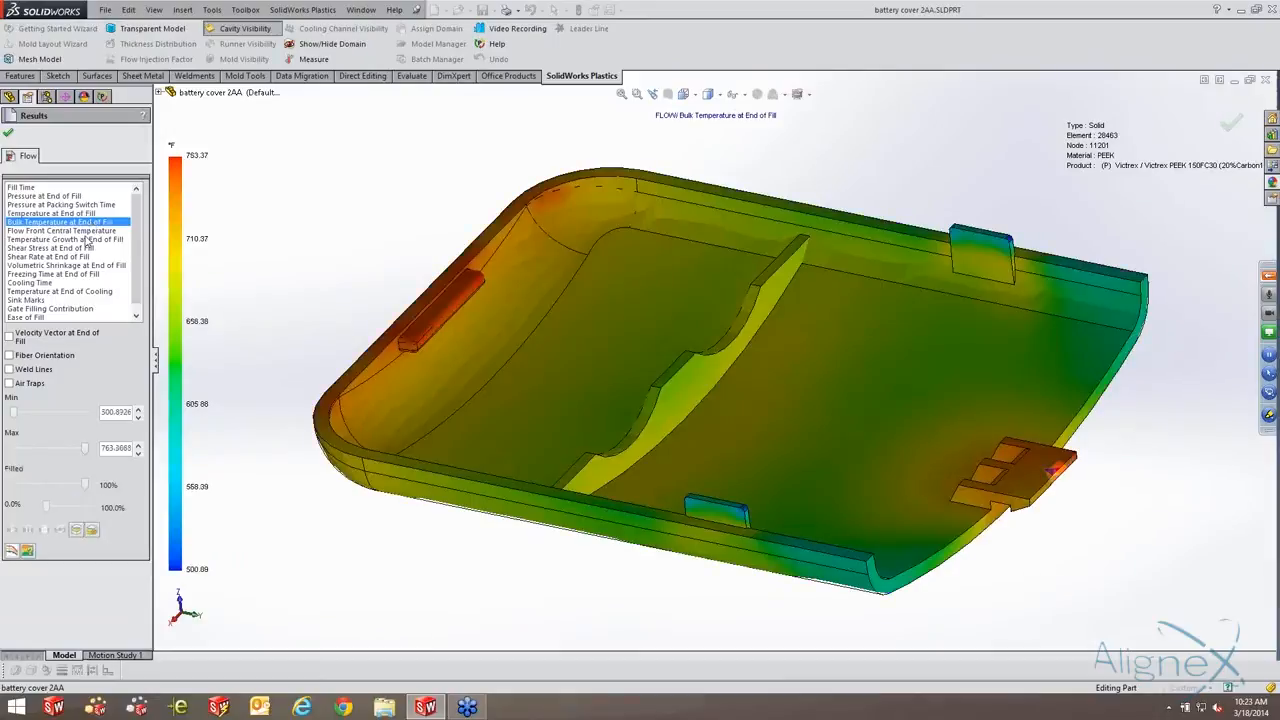
pyautogui.click(82, 231)
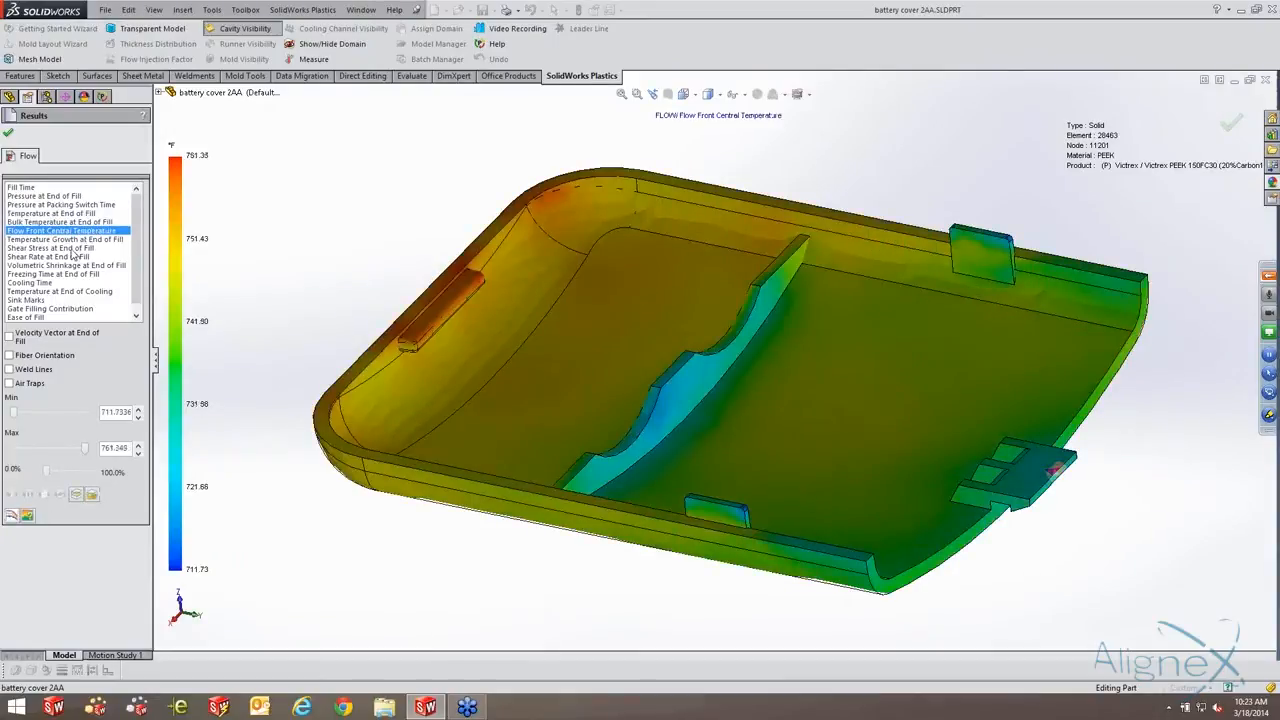
pyautogui.click(72, 249)
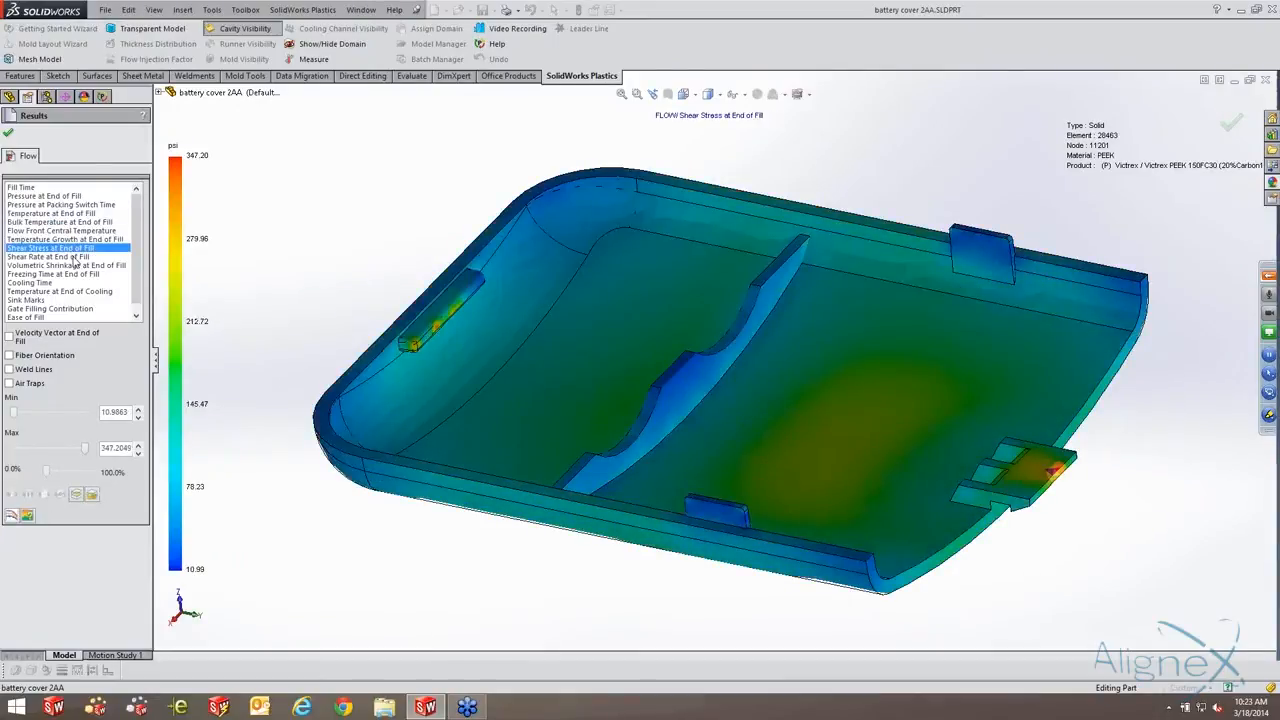
pyautogui.click(76, 257)
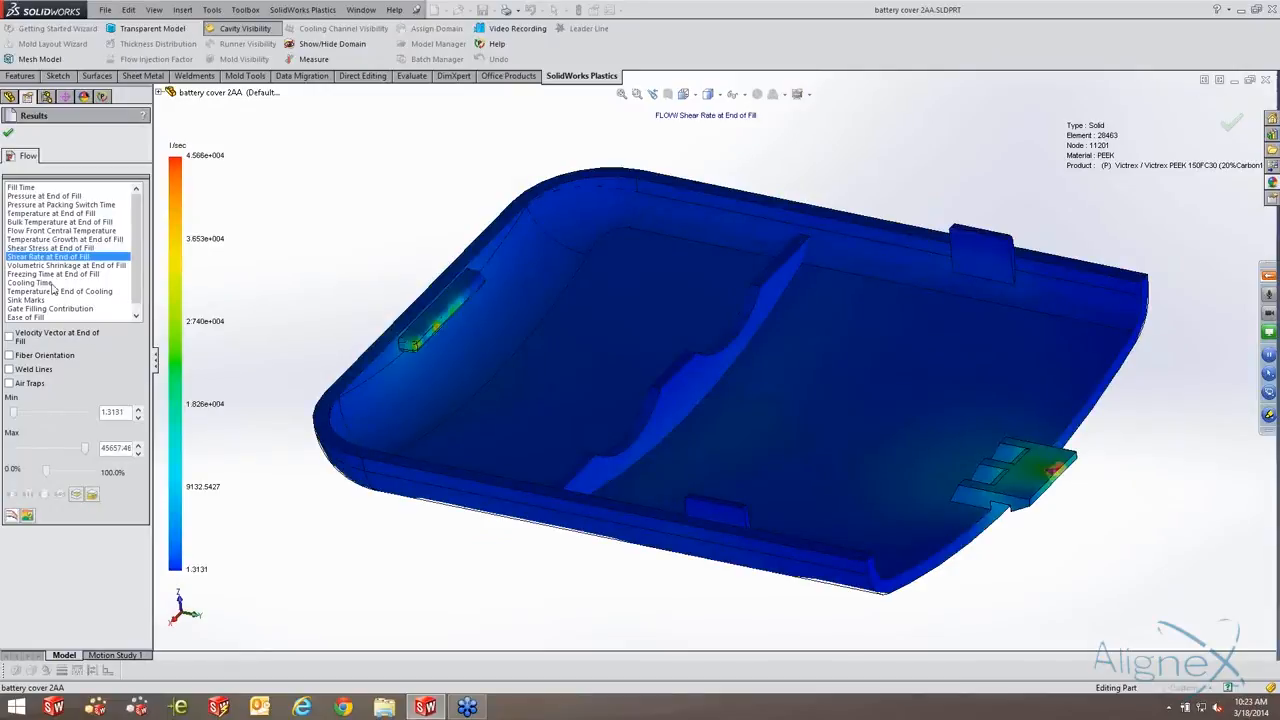
# Examine Cooling Time and Temperature at End of Cooling on the whole cover and in clipping plane cross-sections.
pyautogui.click(53, 284)
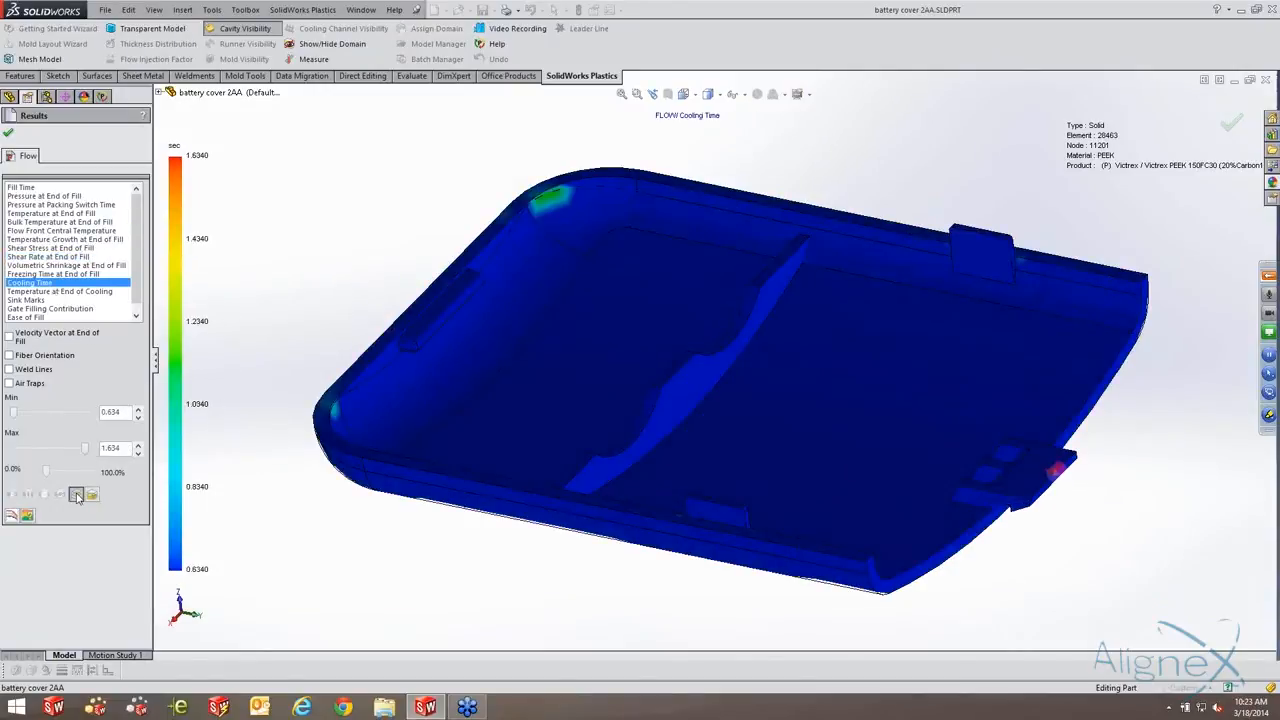
pyautogui.click(76, 495)
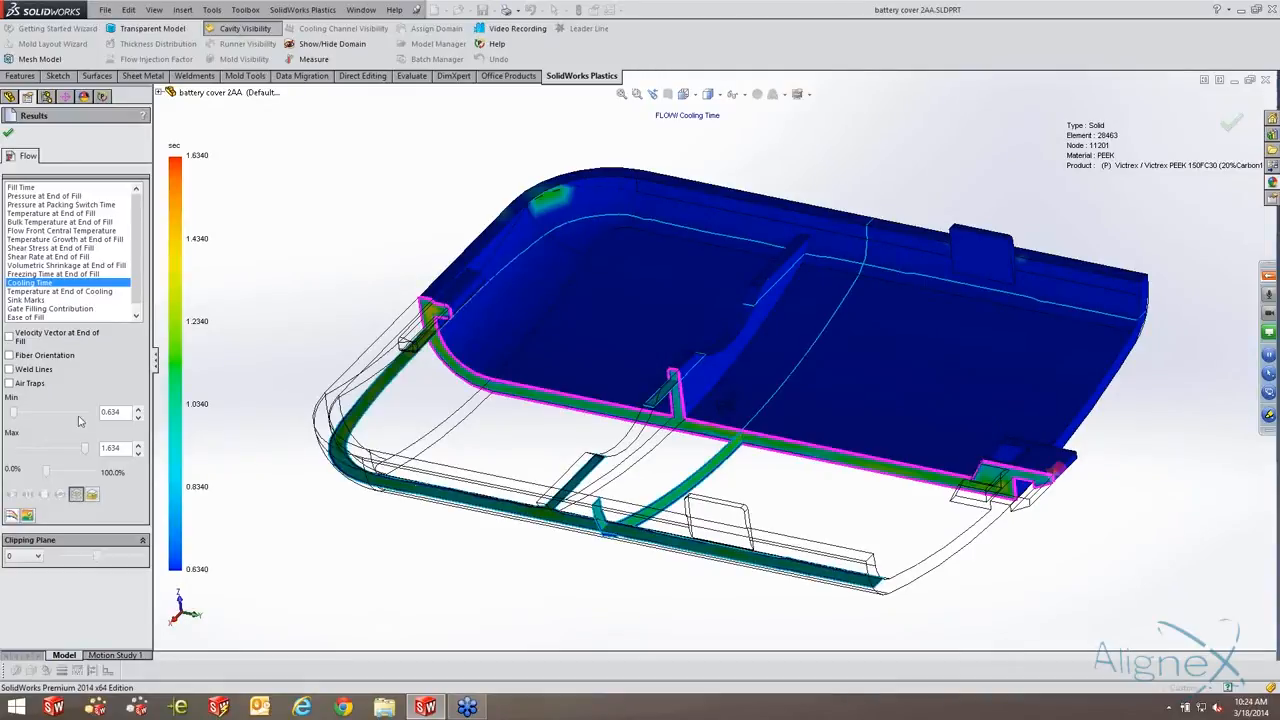
pyautogui.click(53, 293)
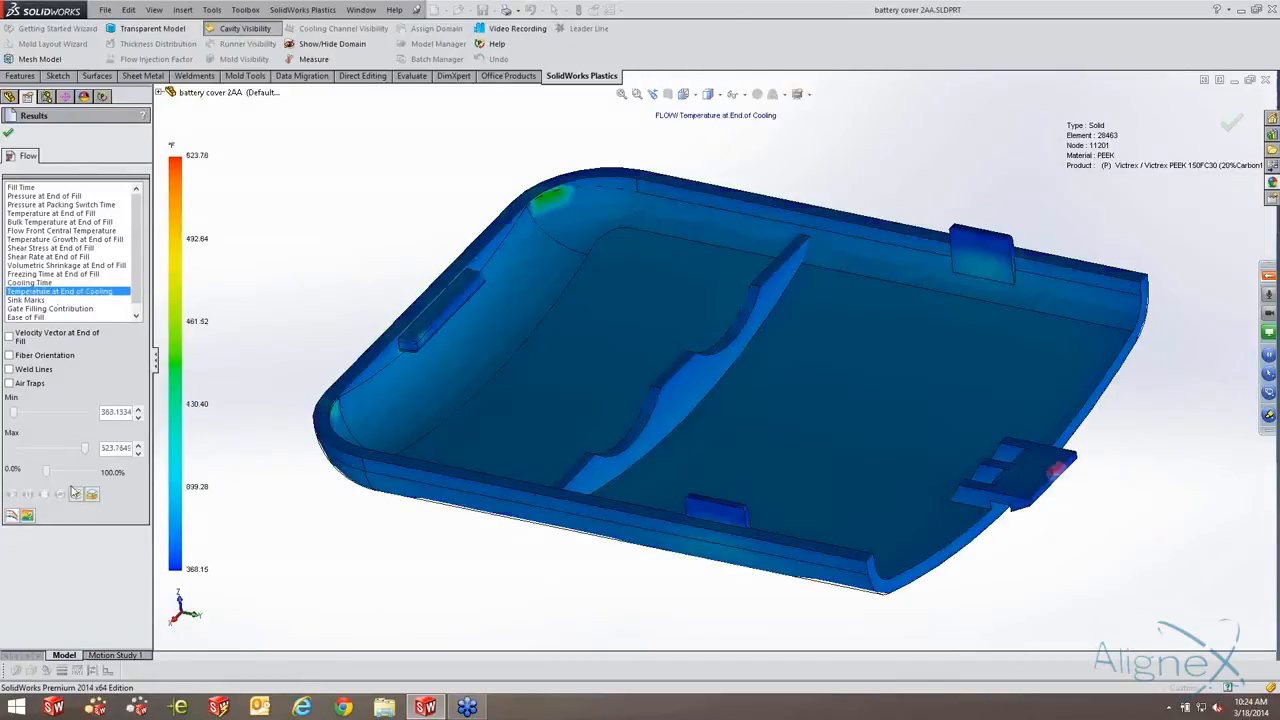
pyautogui.click(76, 496)
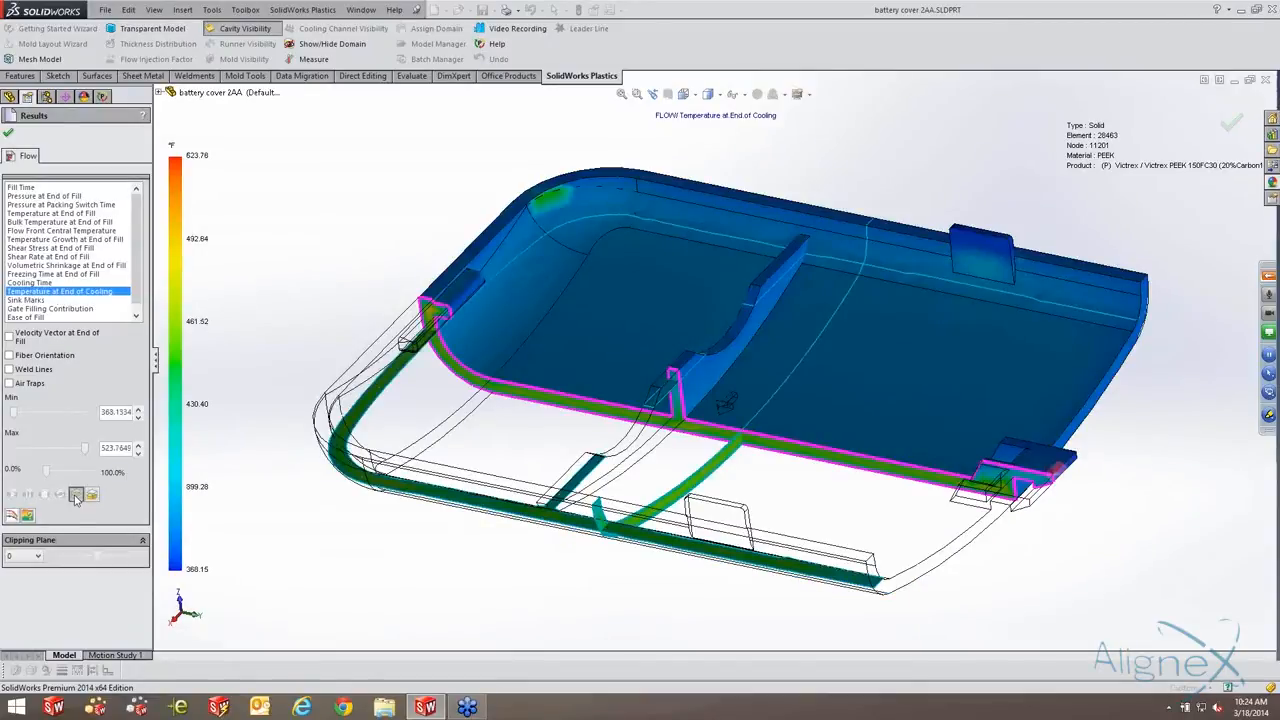
pyautogui.click(76, 496)
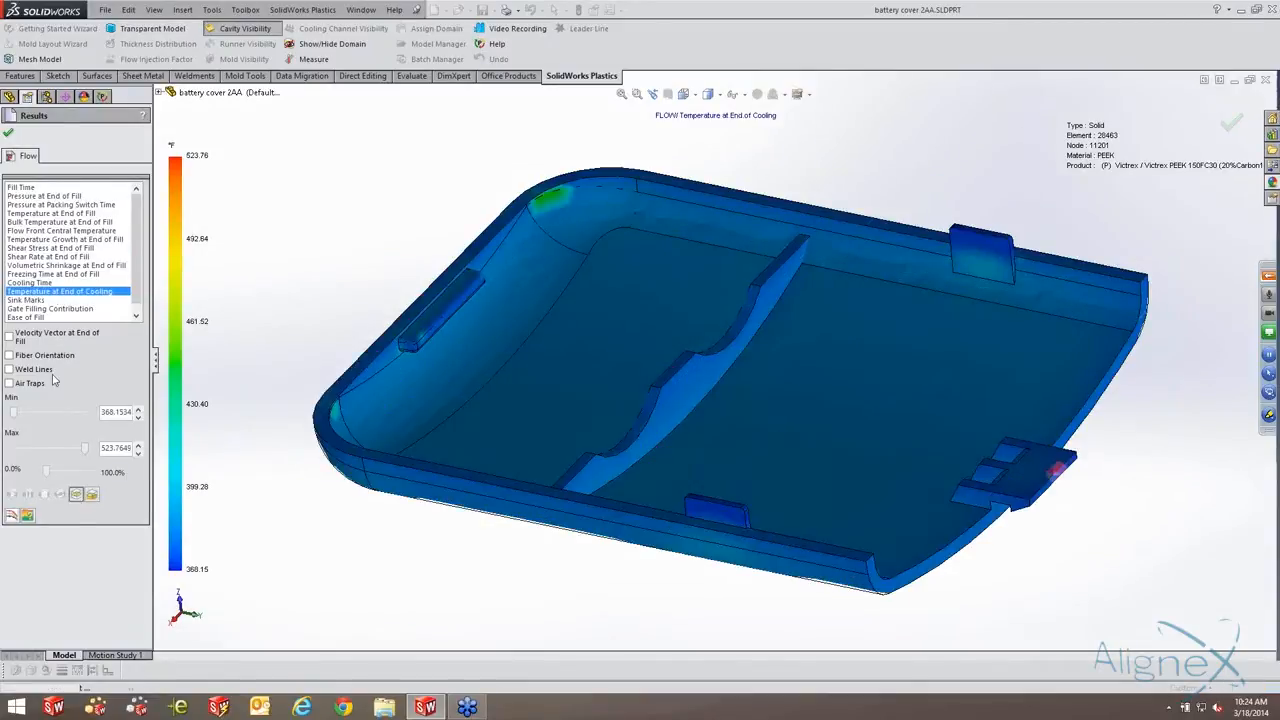
# Review the Sink Marks, Gate Filling Contribution and Ease of Fill plots around the ribs and clips.
pyautogui.click(36, 300)
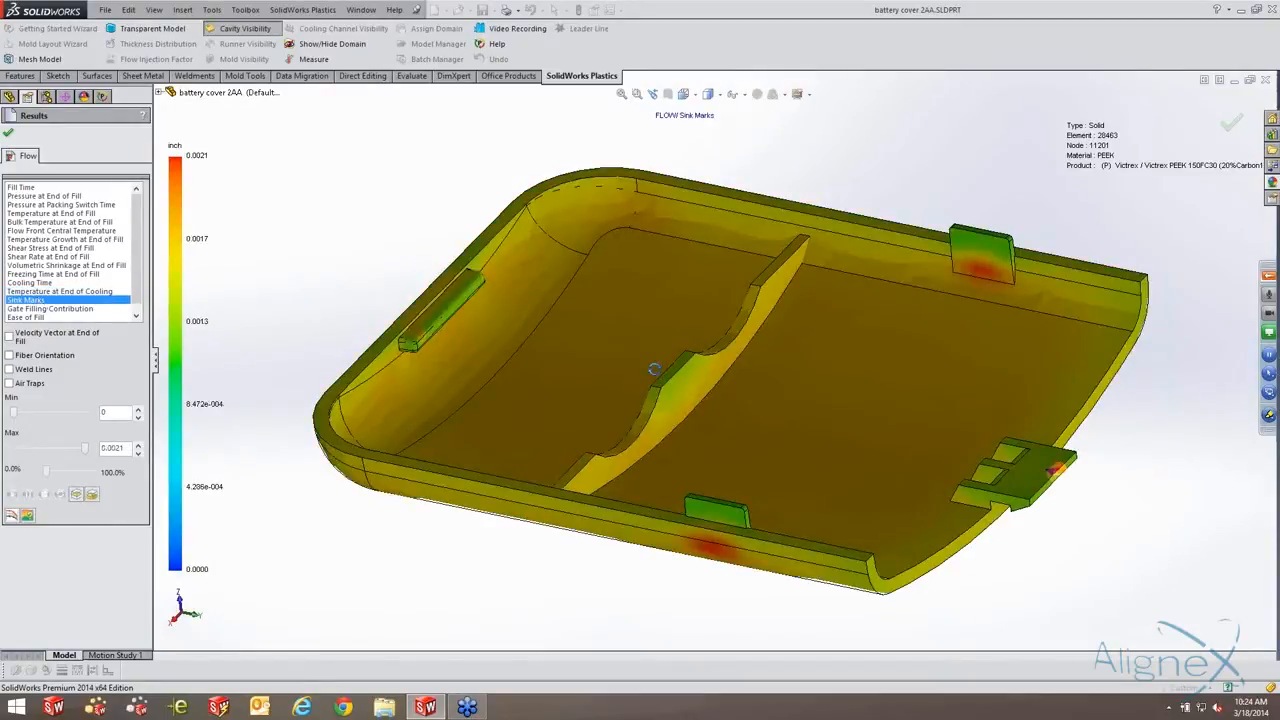
pyautogui.moveTo(653, 369); pyautogui.dragTo(503, 350, button='middle')
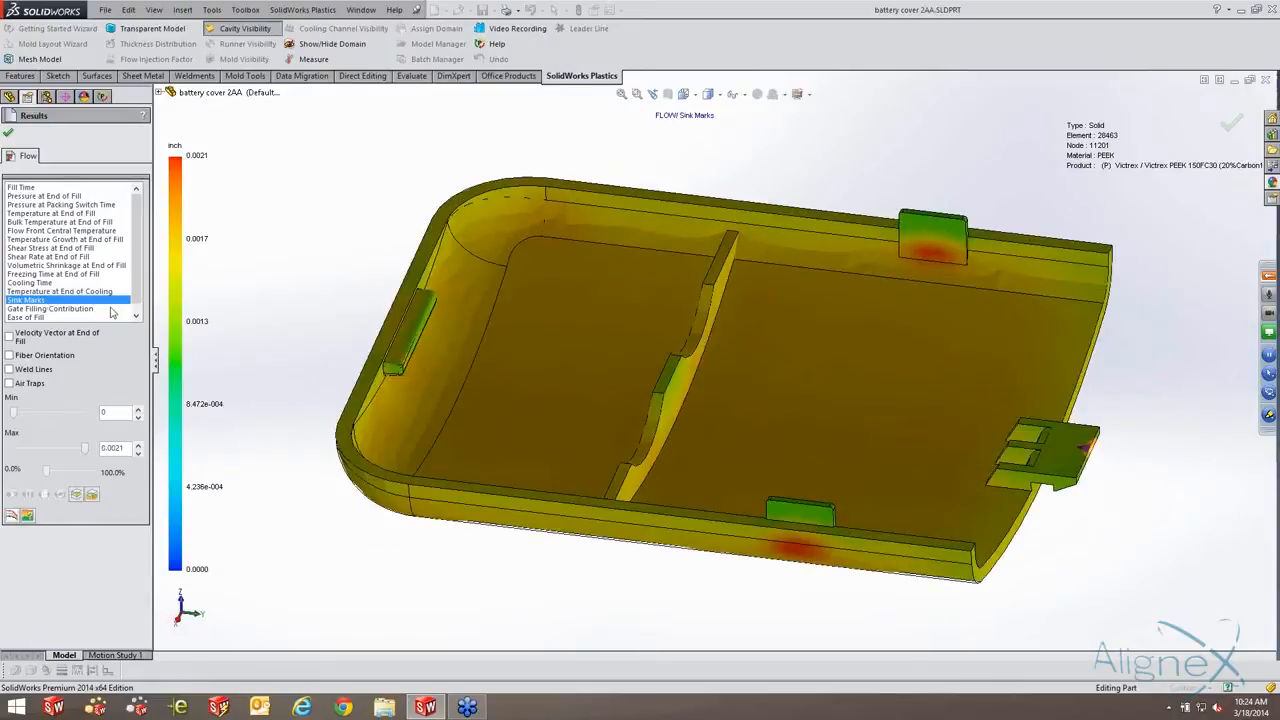
pyautogui.click(30, 317)
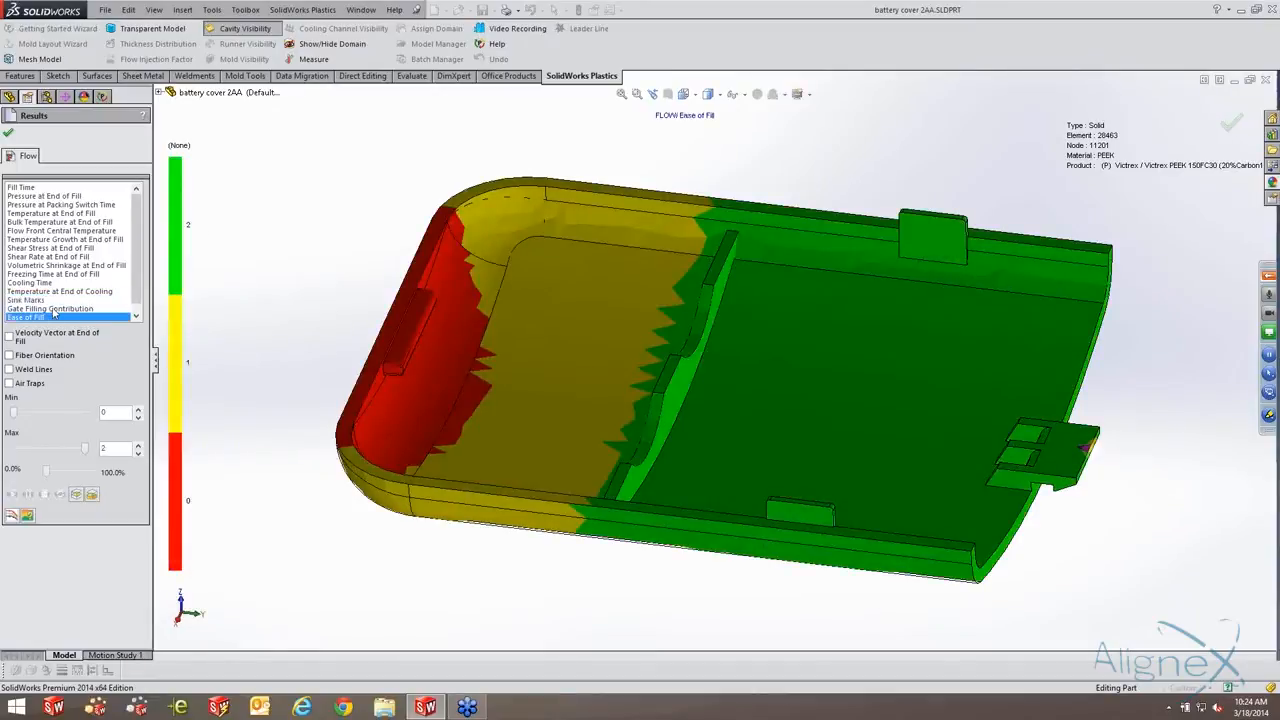
pyautogui.click(50, 308)
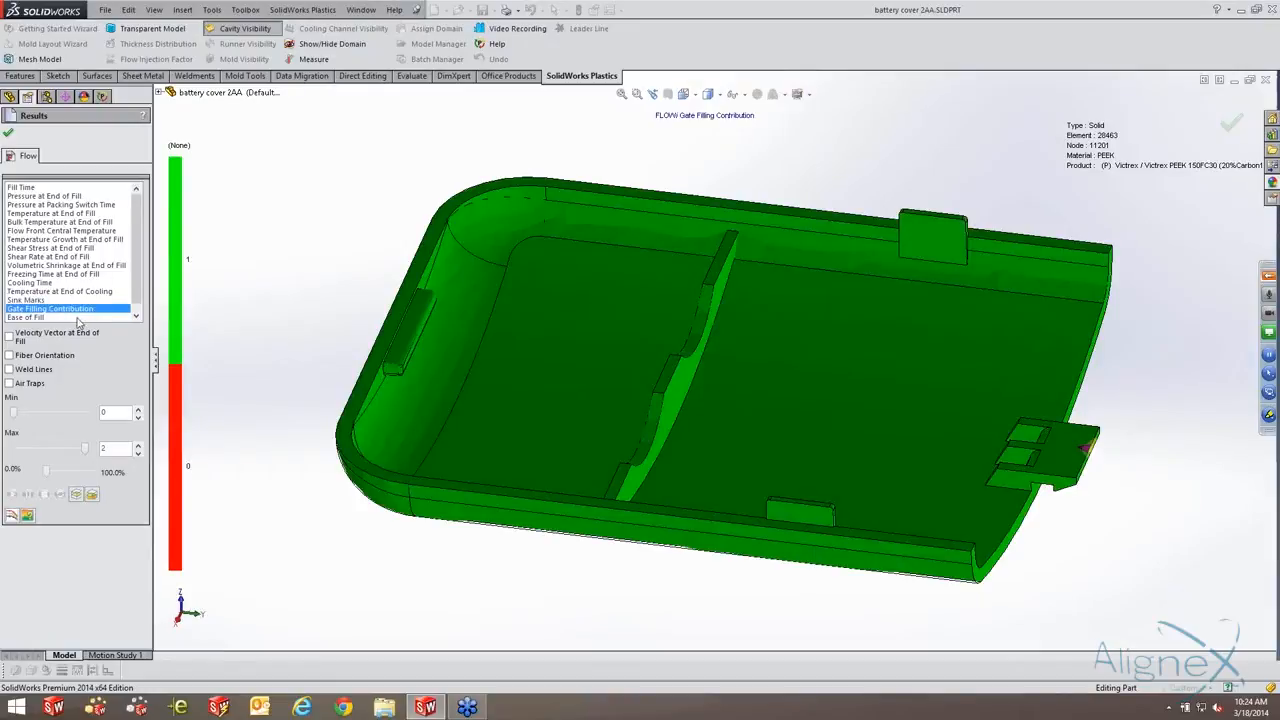
pyautogui.click(79, 318)
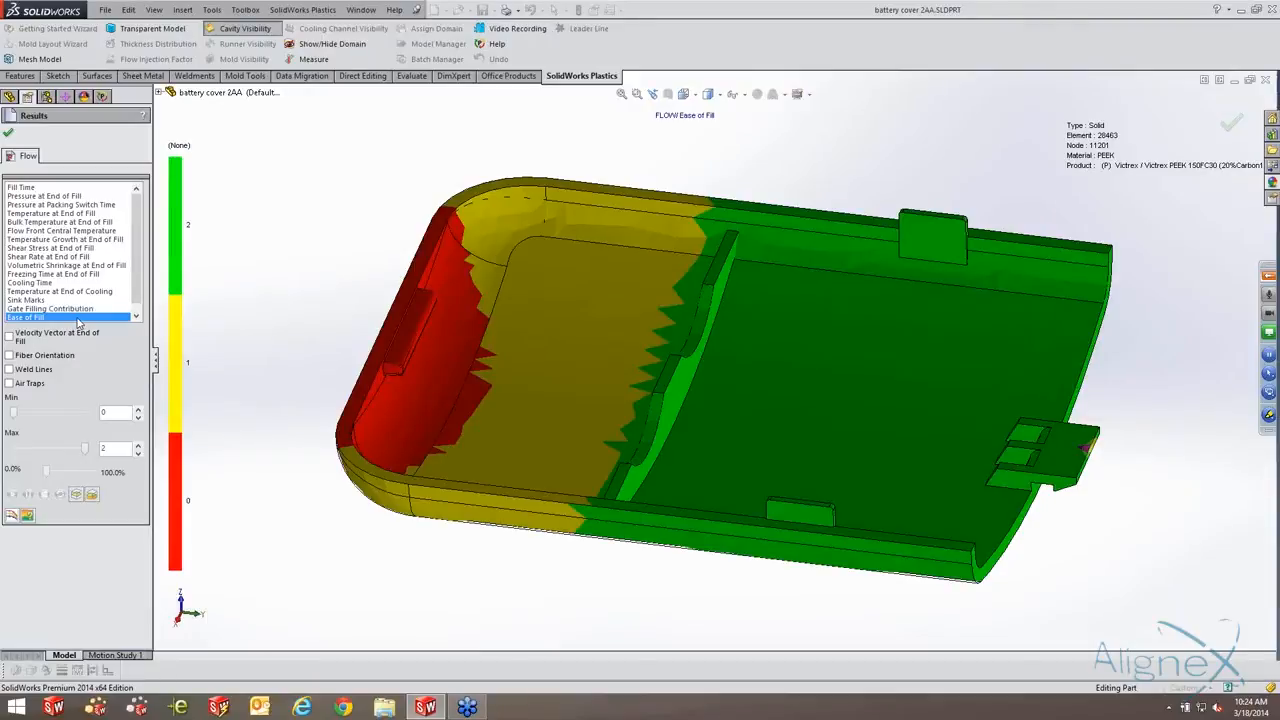
pyautogui.moveTo(591, 361)
pyautogui.mouseDown(button='middle')
pyautogui.moveTo(566, 346)
pyautogui.moveTo(583, 376)
pyautogui.mouseUp(button='middle')
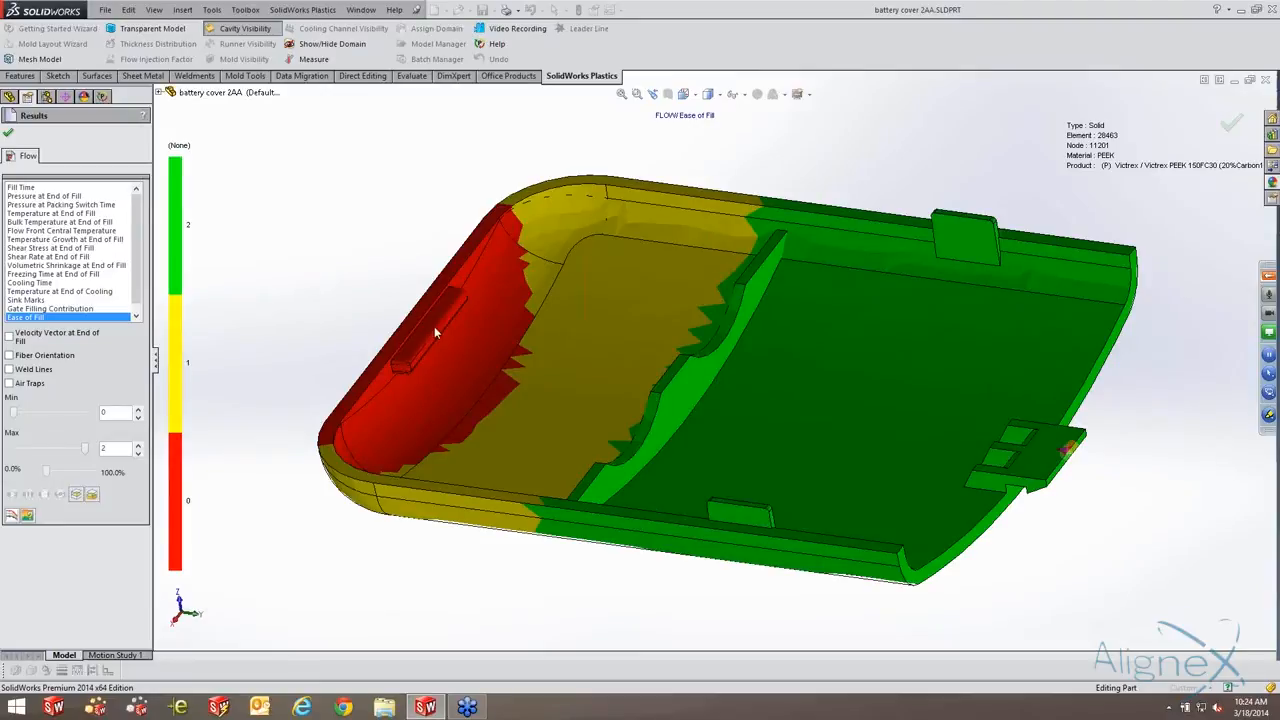
pyautogui.moveTo(457, 357); pyautogui.dragTo(400, 357, button='middle')
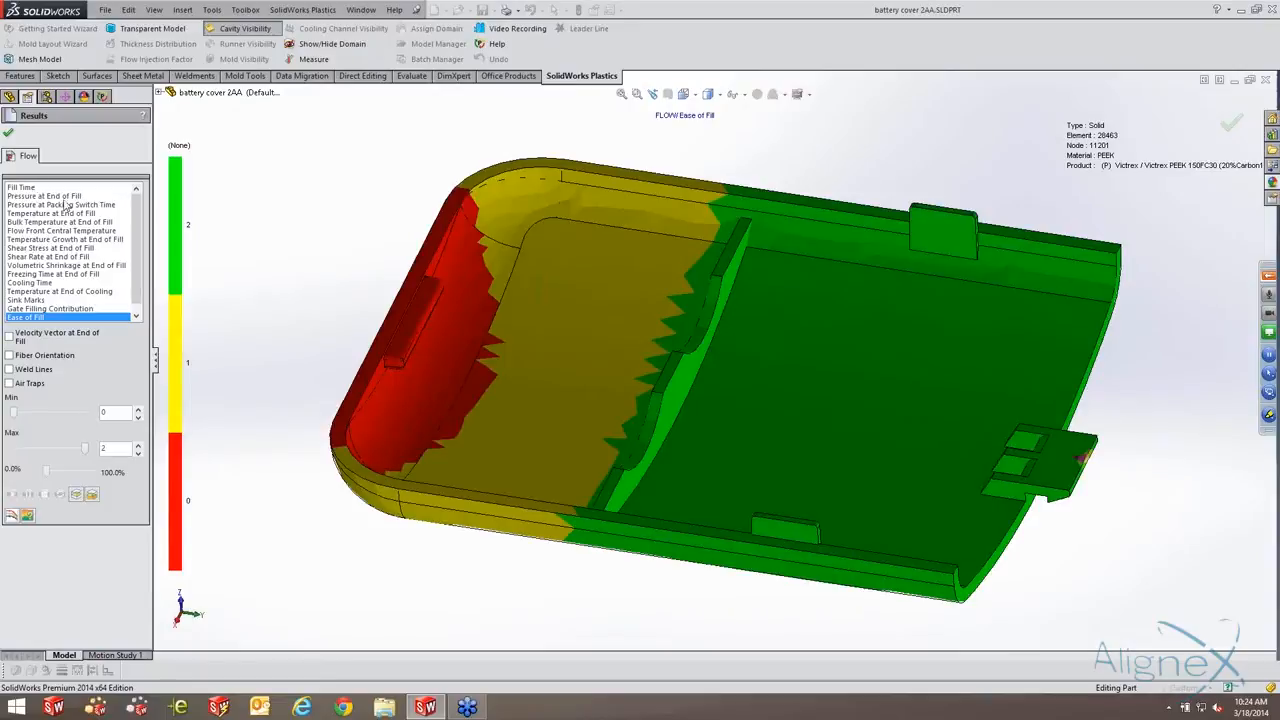
# Overlay Velocity Vector at End of Fill on the Fill Time result with shorter vectors, examine the flow directions, and hide the vectors.
pyautogui.click(38, 187)
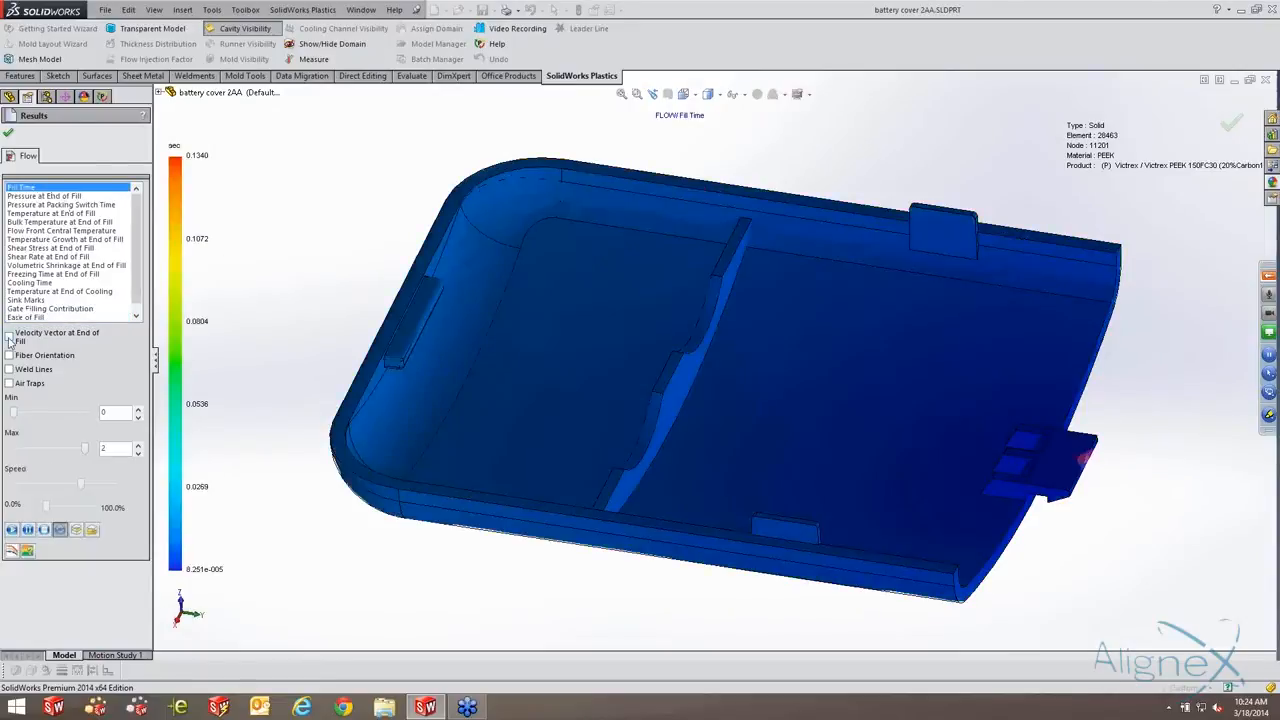
pyautogui.click(9, 337)
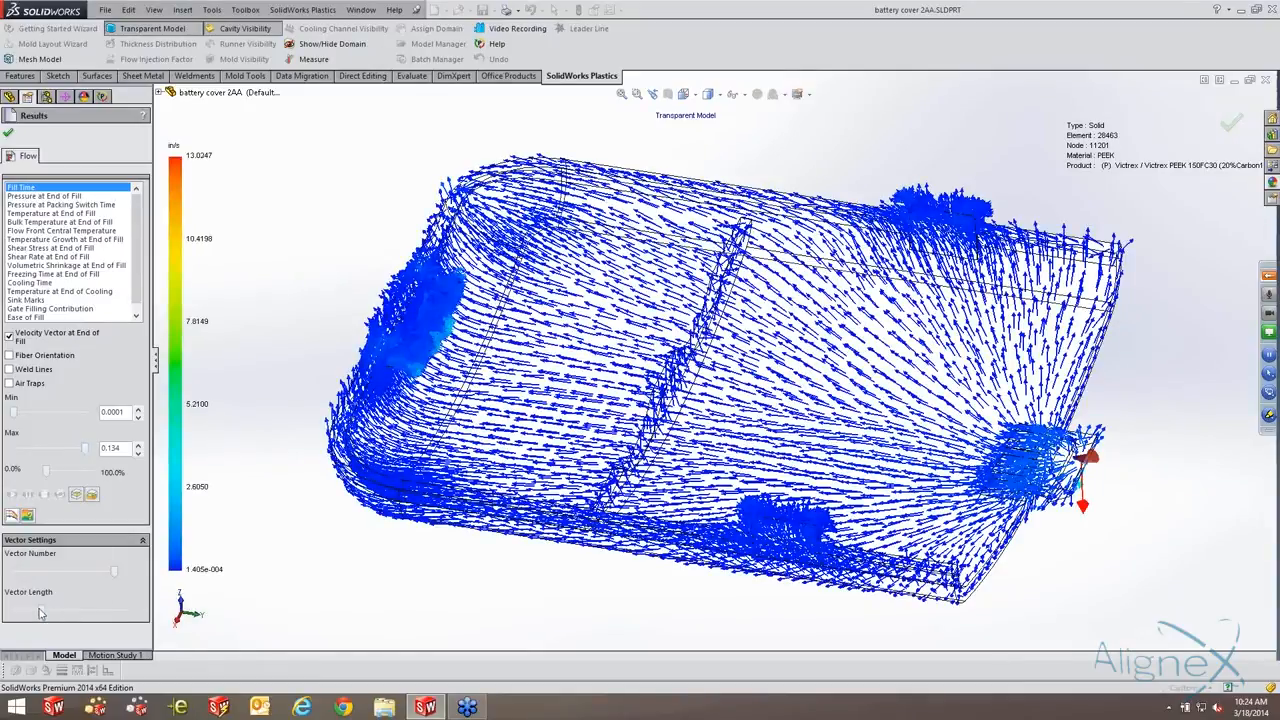
pyautogui.moveTo(41, 609); pyautogui.dragTo(40, 609)
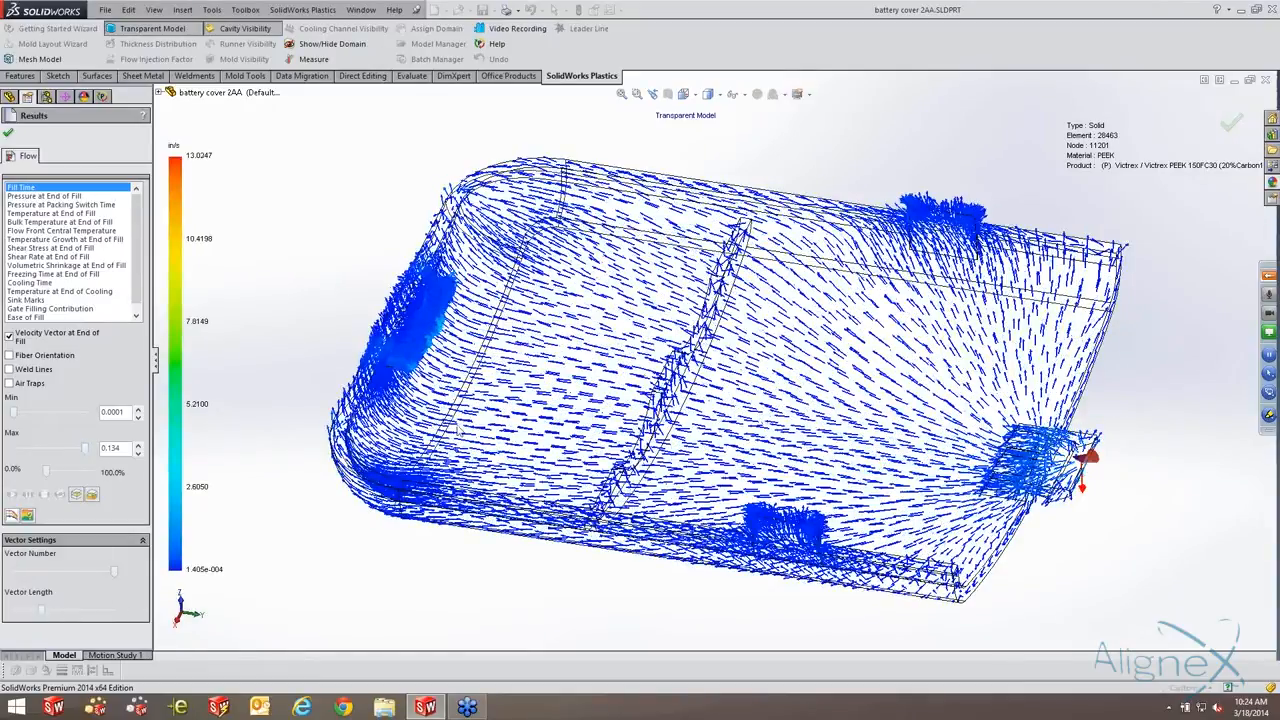
pyautogui.moveTo(442, 383); pyautogui.dragTo(395, 377, button='middle')
pyautogui.scroll(-1, 390, 365)
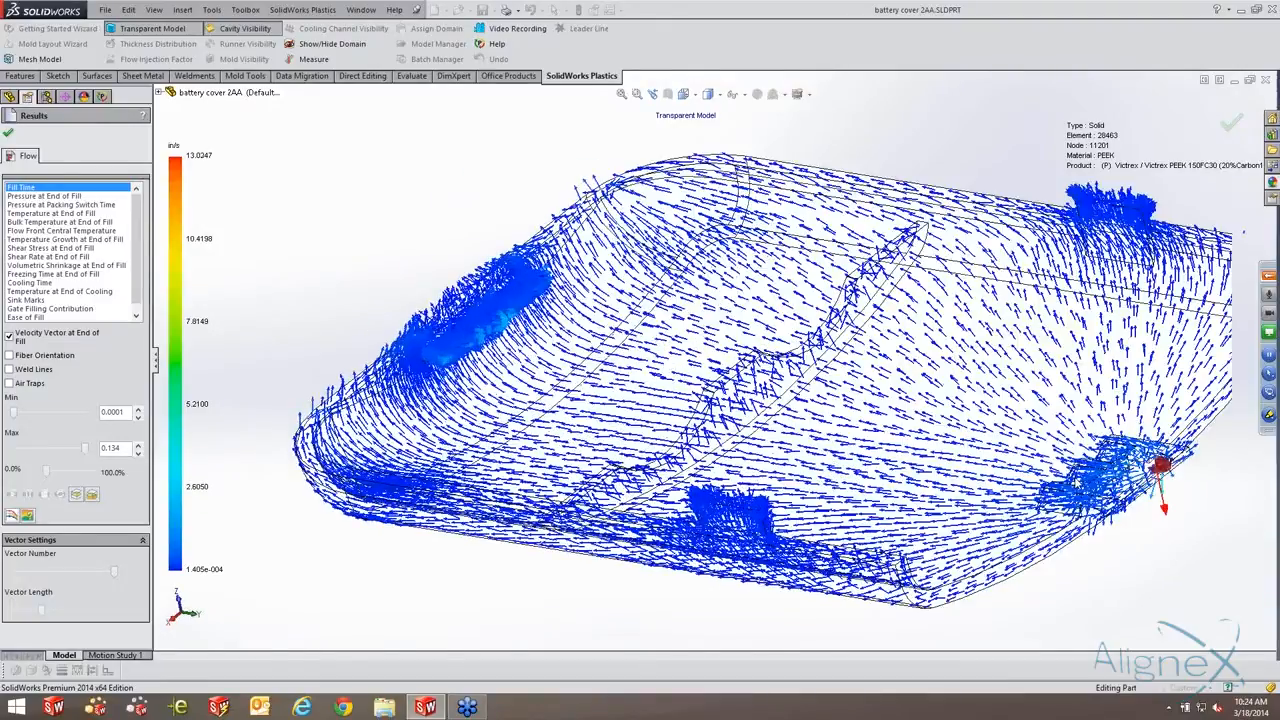
pyautogui.scroll(-6, 1165, 480)
pyautogui.scroll(8, 637, 311)
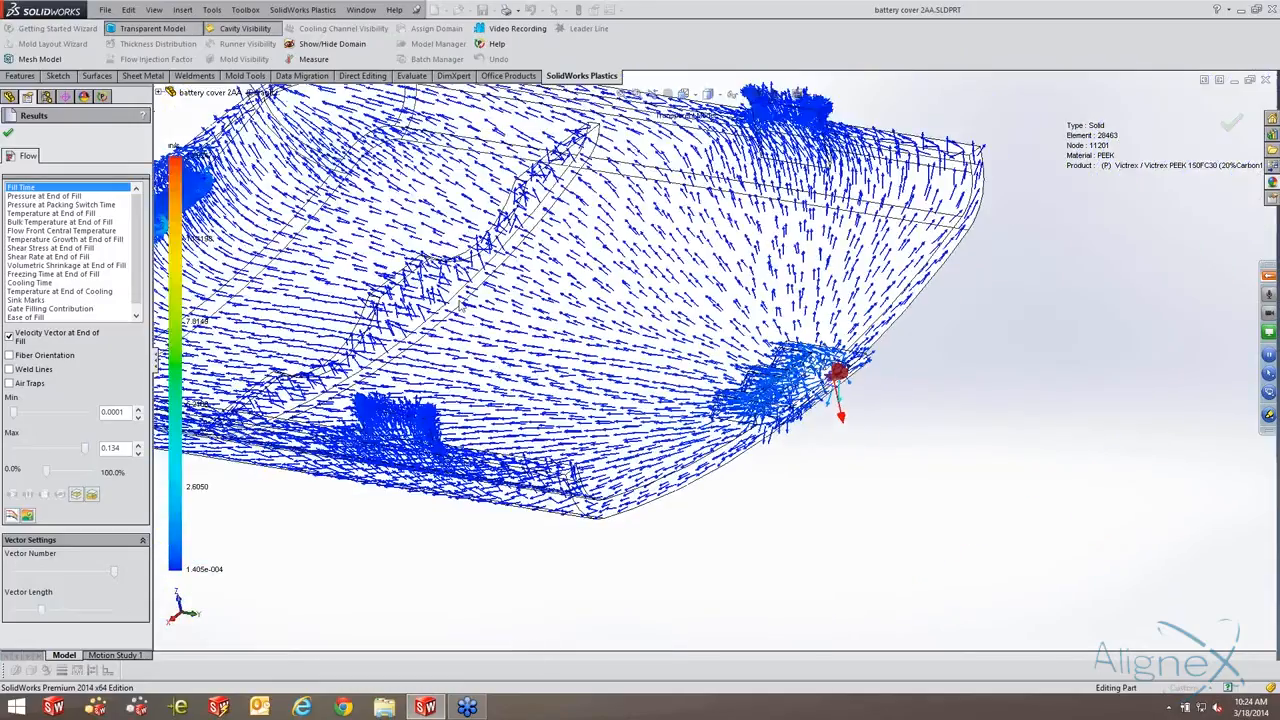
pyautogui.scroll(-4, 524, 356)
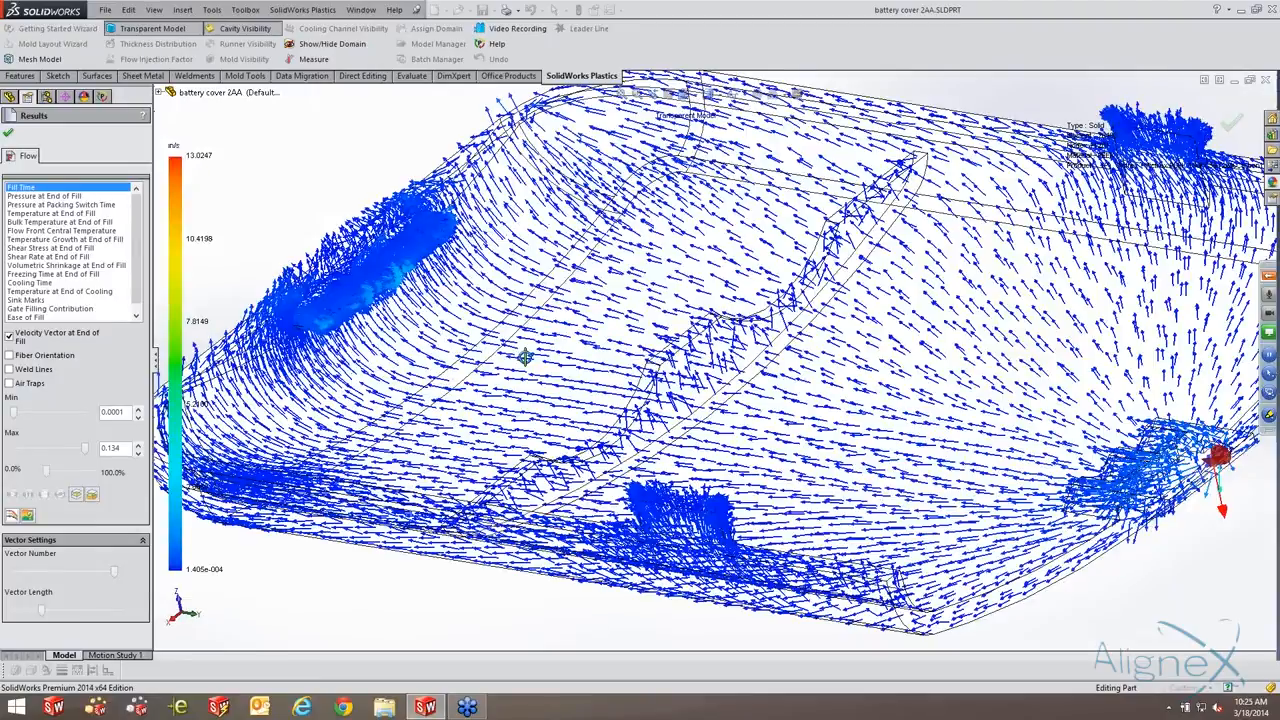
pyautogui.moveTo(525, 357); pyautogui.dragTo(568, 368, button='middle')
pyautogui.scroll(2, 568, 368)
pyautogui.click(13, 337)
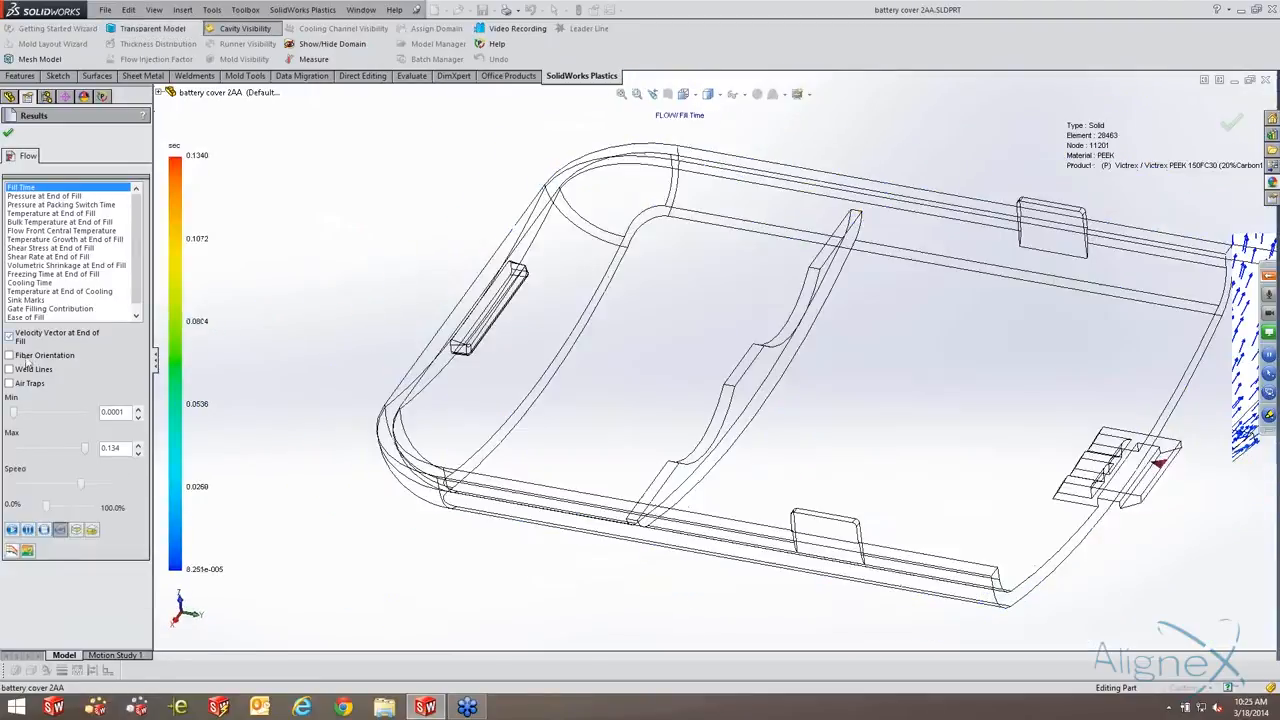
# Display Fiber Orientation across the cover and reduce the vector length to examine the fiber alignment.
pyautogui.click(30, 357)
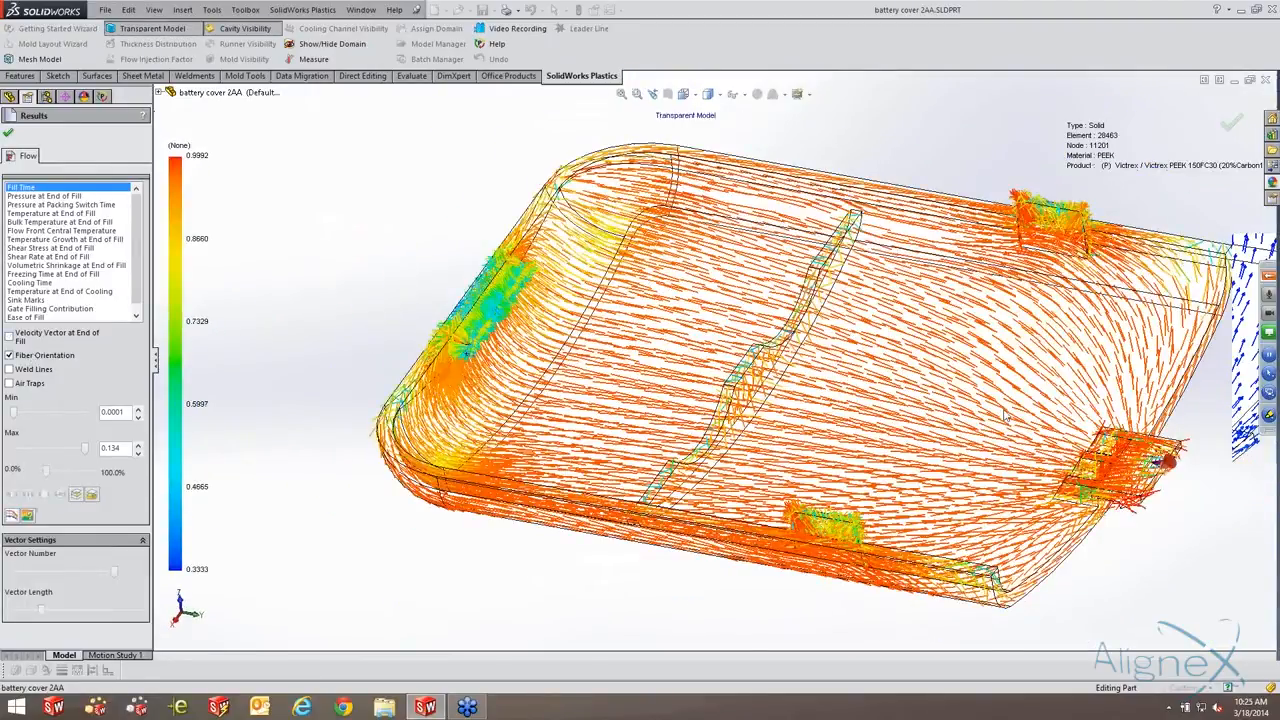
pyautogui.moveTo(1001, 400); pyautogui.dragTo(1015, 412, button='middle')
pyautogui.moveTo(41, 612); pyautogui.dragTo(31, 612)
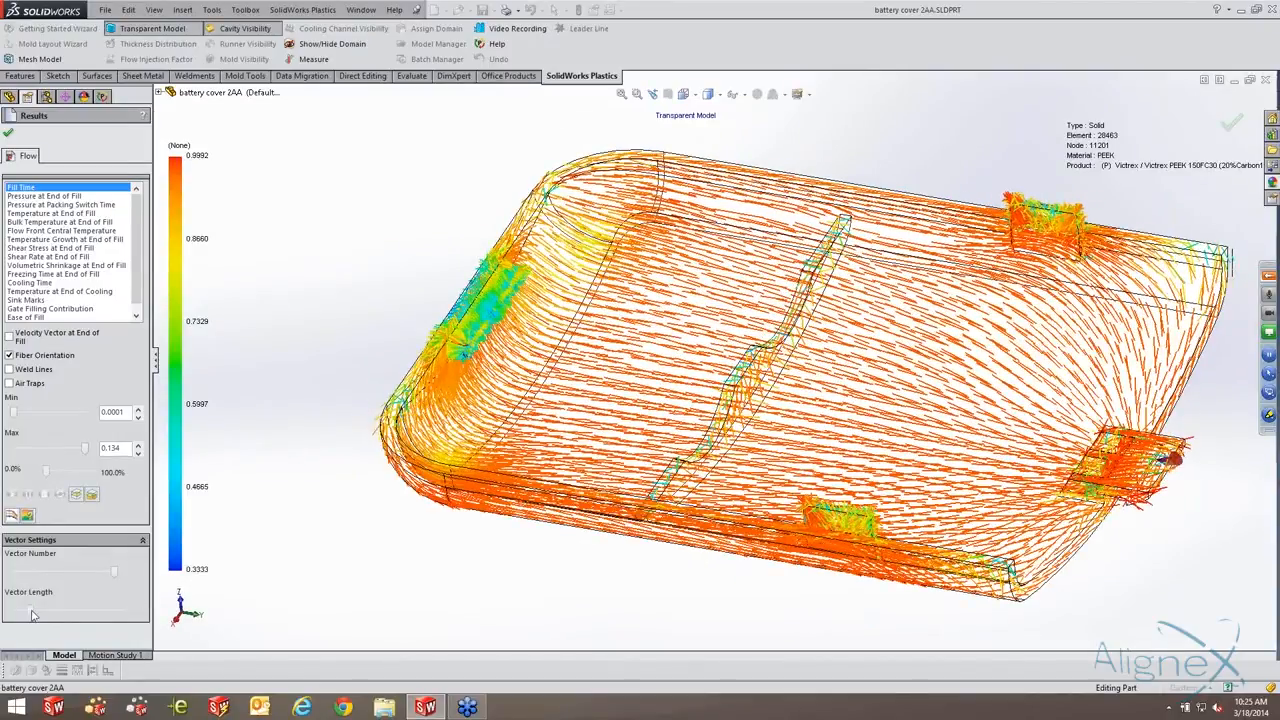
# Check the cover for weld lines and air traps, and close the flow results.
pyautogui.click(12, 370)
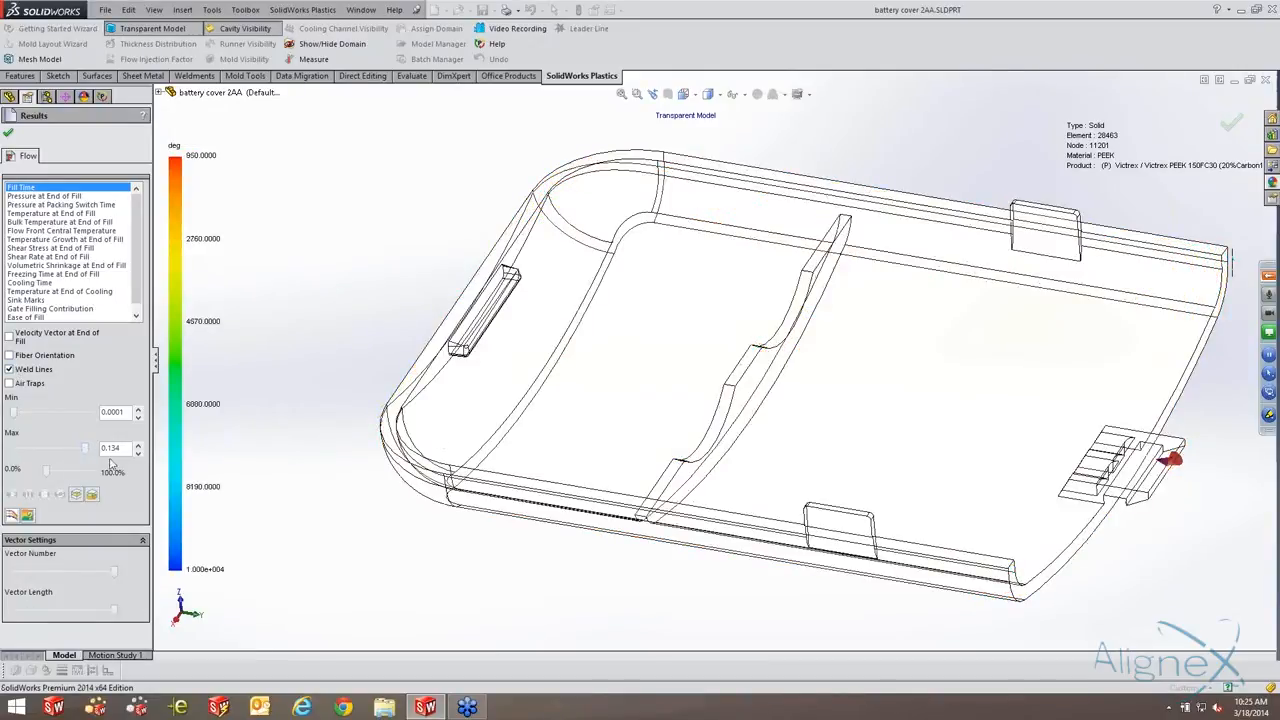
pyautogui.click(31, 389)
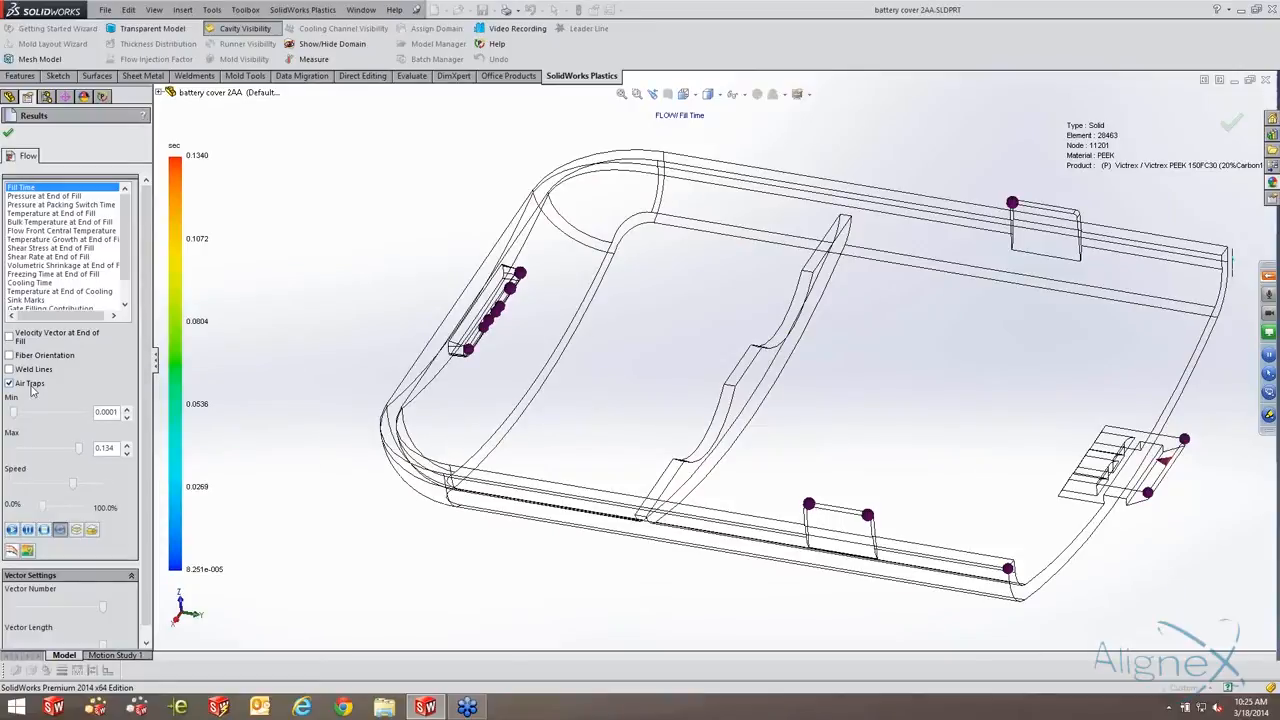
pyautogui.click(31, 389)
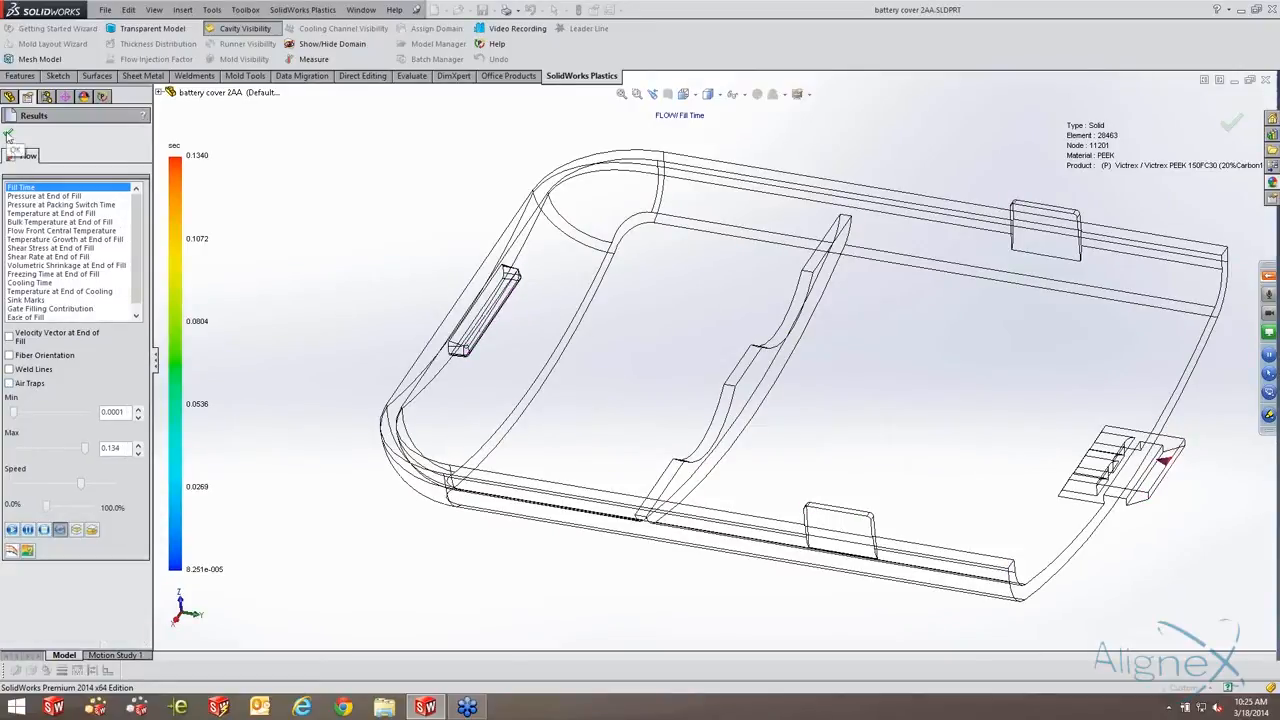
pyautogui.click(8, 134)
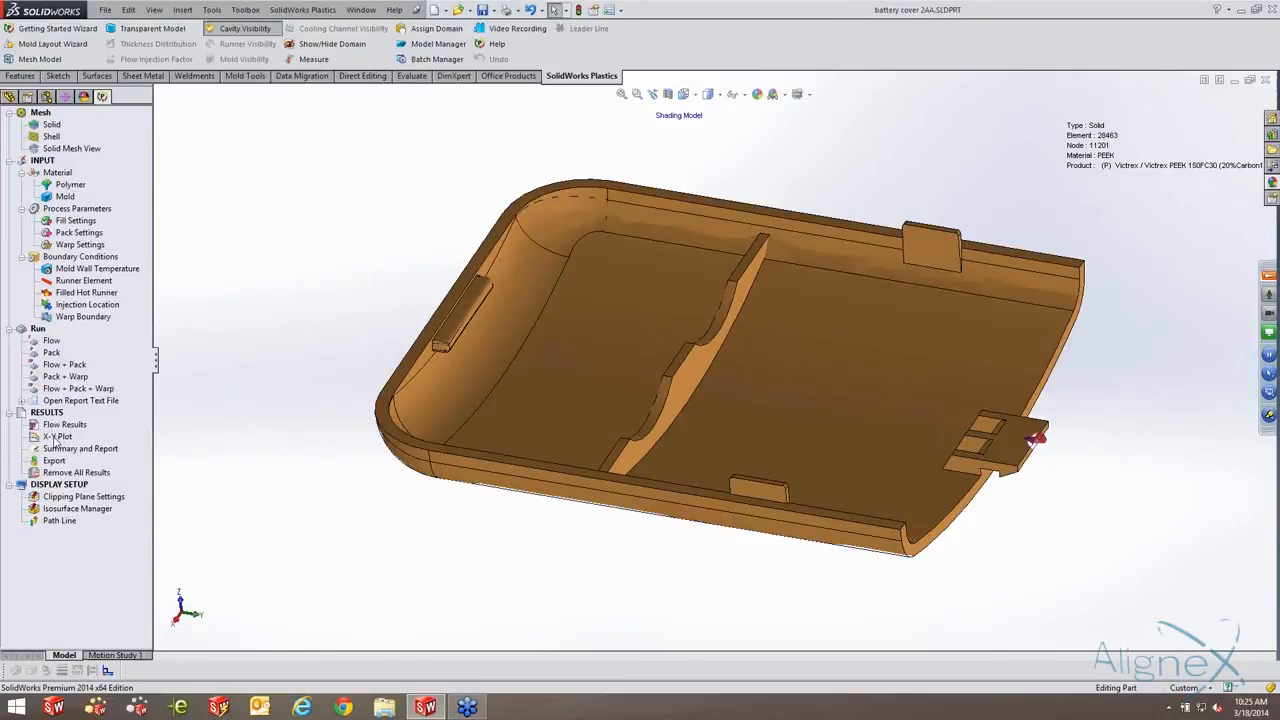
# Open the X-Y plot results and examine the Max. Inlet Pressure curve with the whole cover in view.
pyautogui.doubleClick(57, 438)
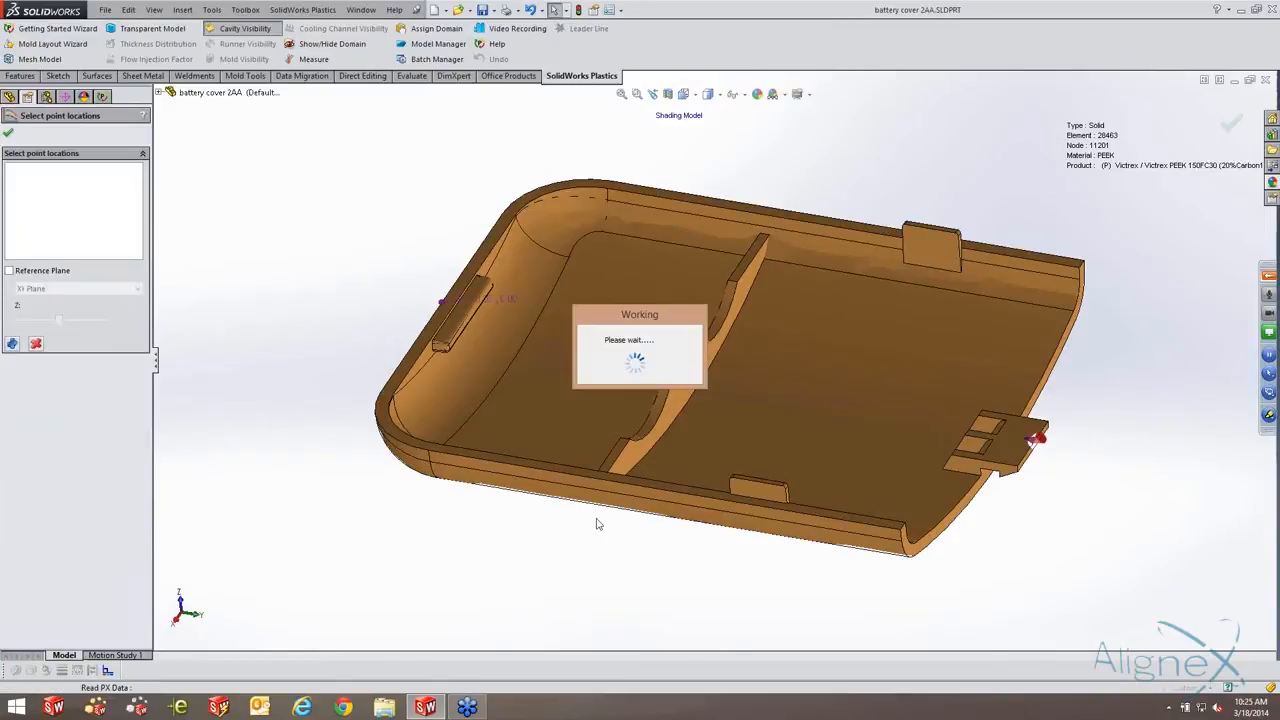
pyautogui.moveTo(610, 483); pyautogui.dragTo(615, 428)
pyautogui.scroll(2, 728, 398)
pyautogui.scroll(-1, 731, 398)
pyautogui.moveTo(731, 397)
pyautogui.keyDown('ctrl'); pyautogui.mouseDown(button='middle')
pyautogui.moveTo(732, 343)
pyautogui.moveTo(690, 293)
pyautogui.mouseUp(button='middle'); pyautogui.keyUp('ctrl')
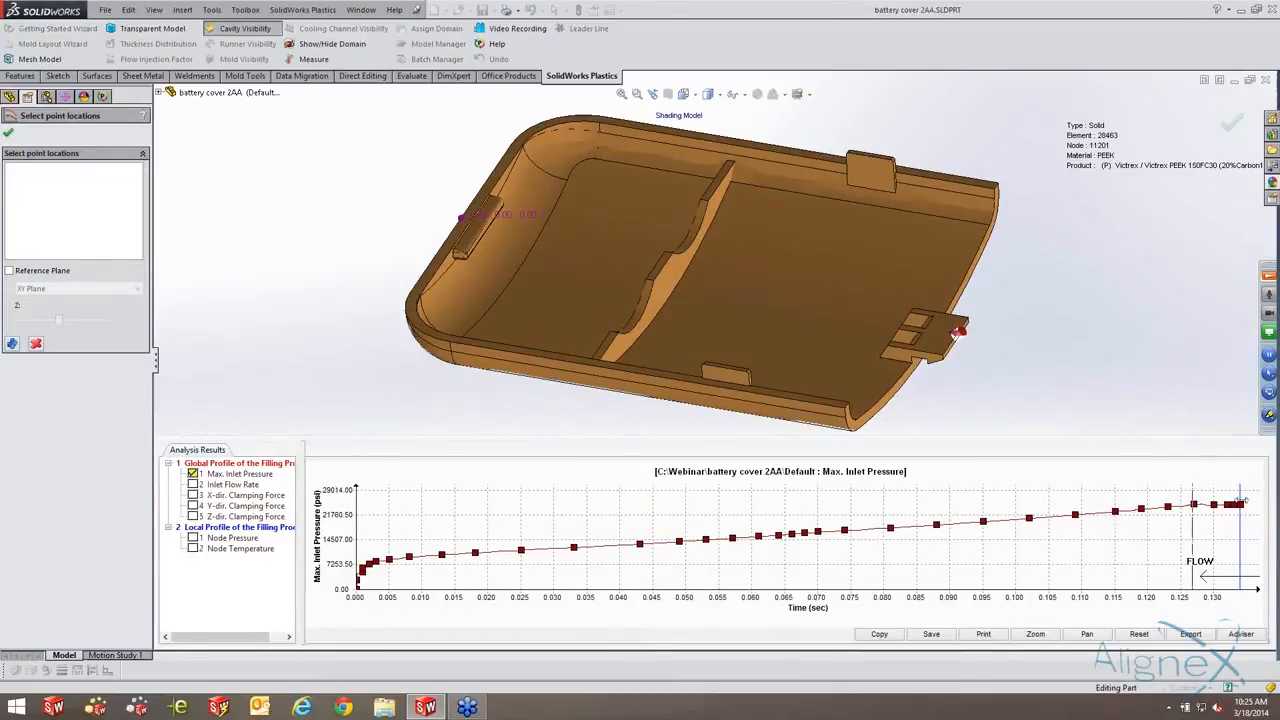
# Examine the Inlet Flow Rate curve and the X-, Y- and Z-direction Clamping Force curves.
pyautogui.click(194, 485)
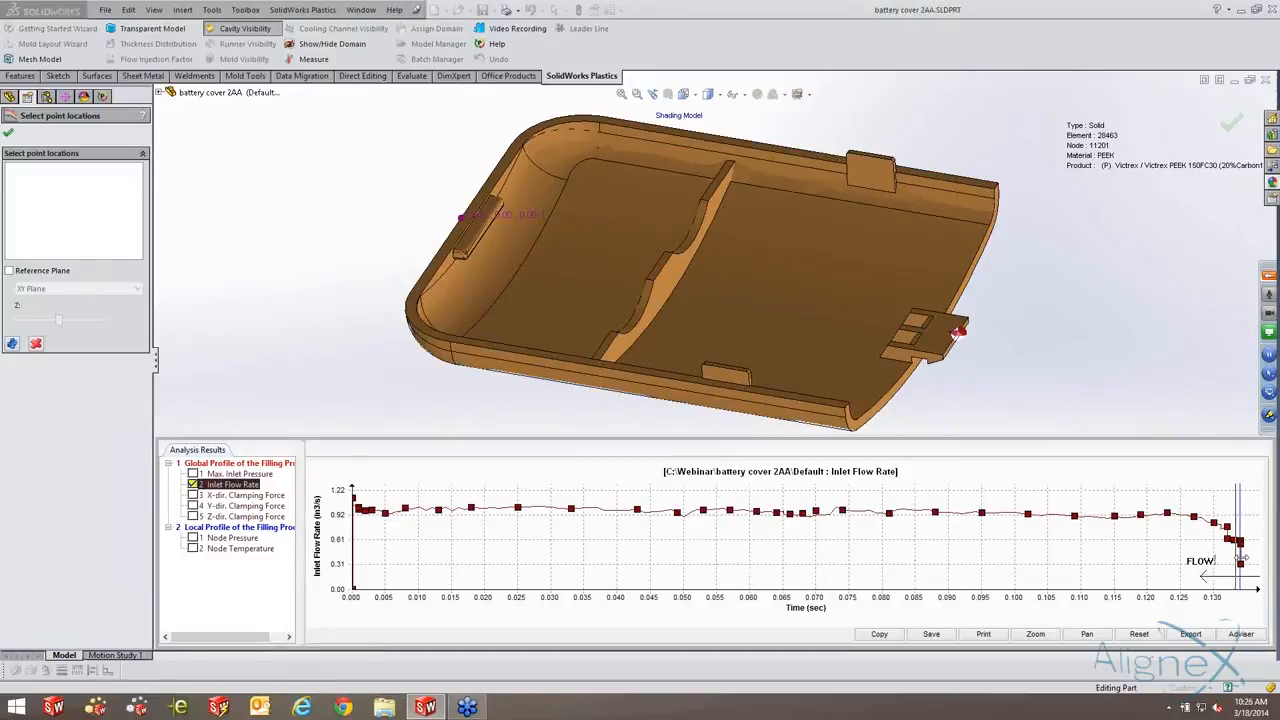
pyautogui.click(193, 495)
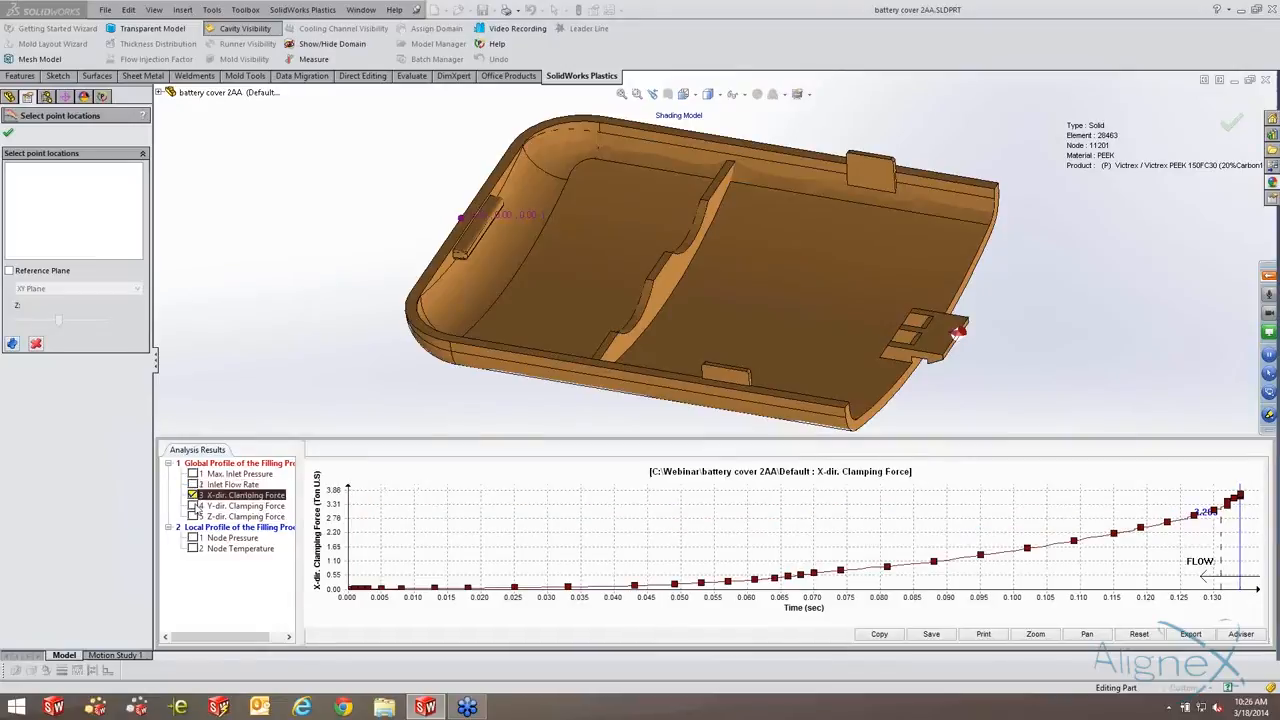
pyautogui.click(193, 505)
pyautogui.click(193, 516)
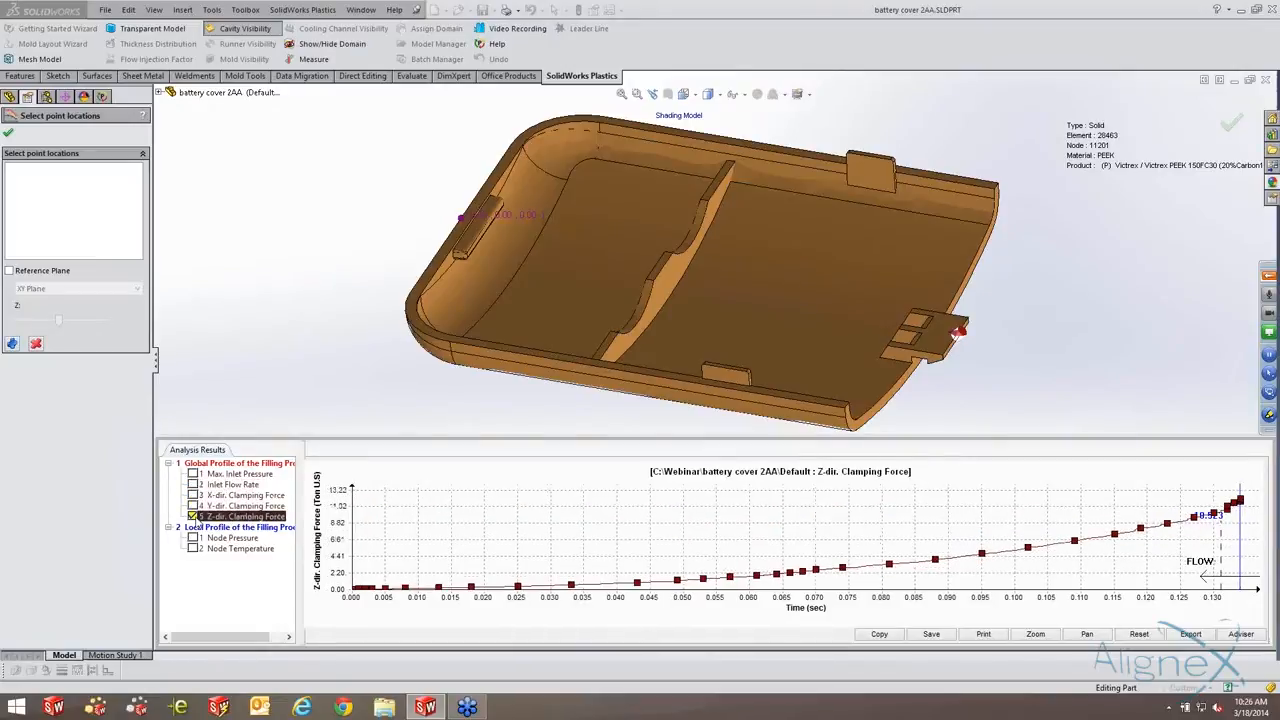
pyautogui.click(193, 495)
pyautogui.click(193, 505)
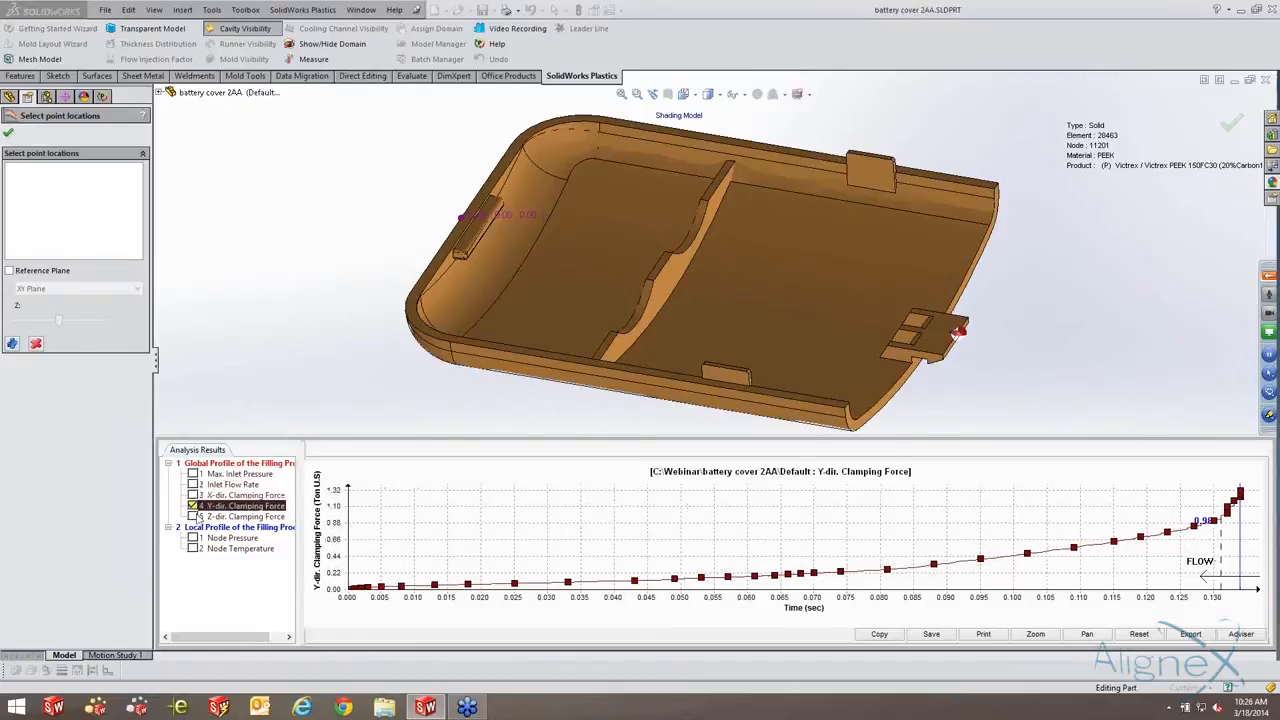
pyautogui.click(193, 516)
# Plot Node Pressure at four sample points on the cover, compare the curves, and clear the point list.
pyautogui.click(193, 538)
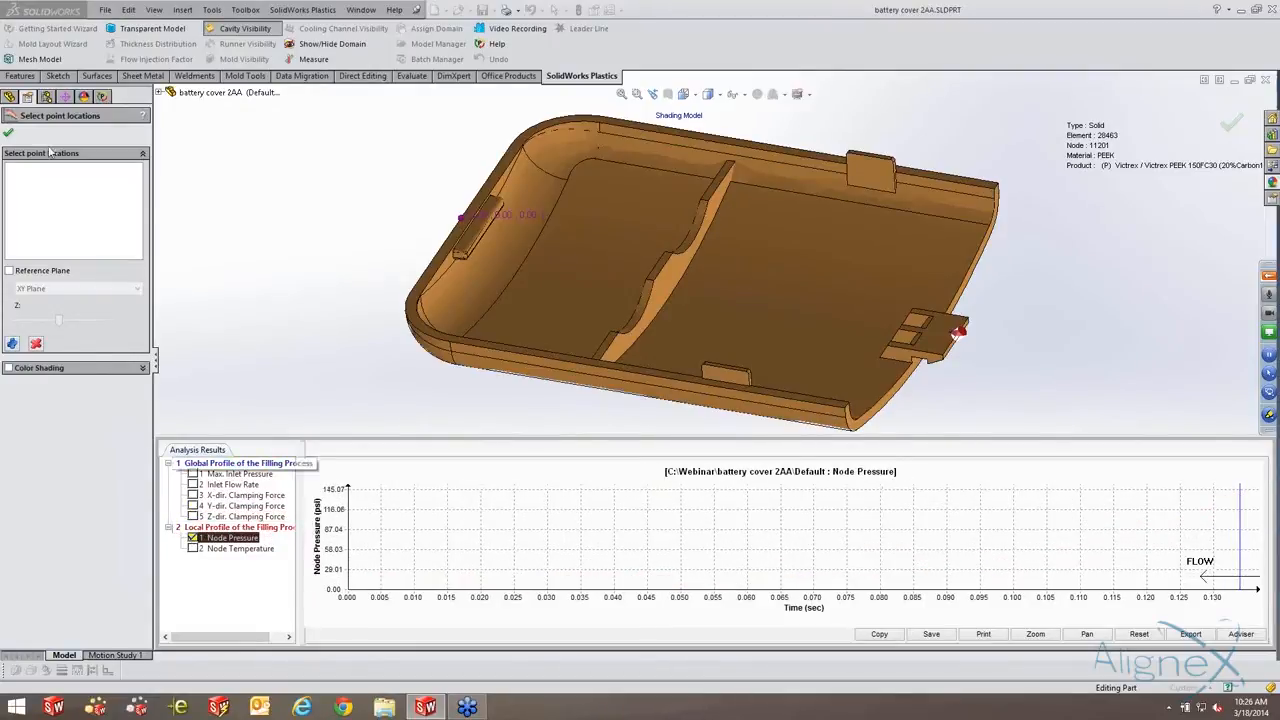
pyautogui.click(12, 343)
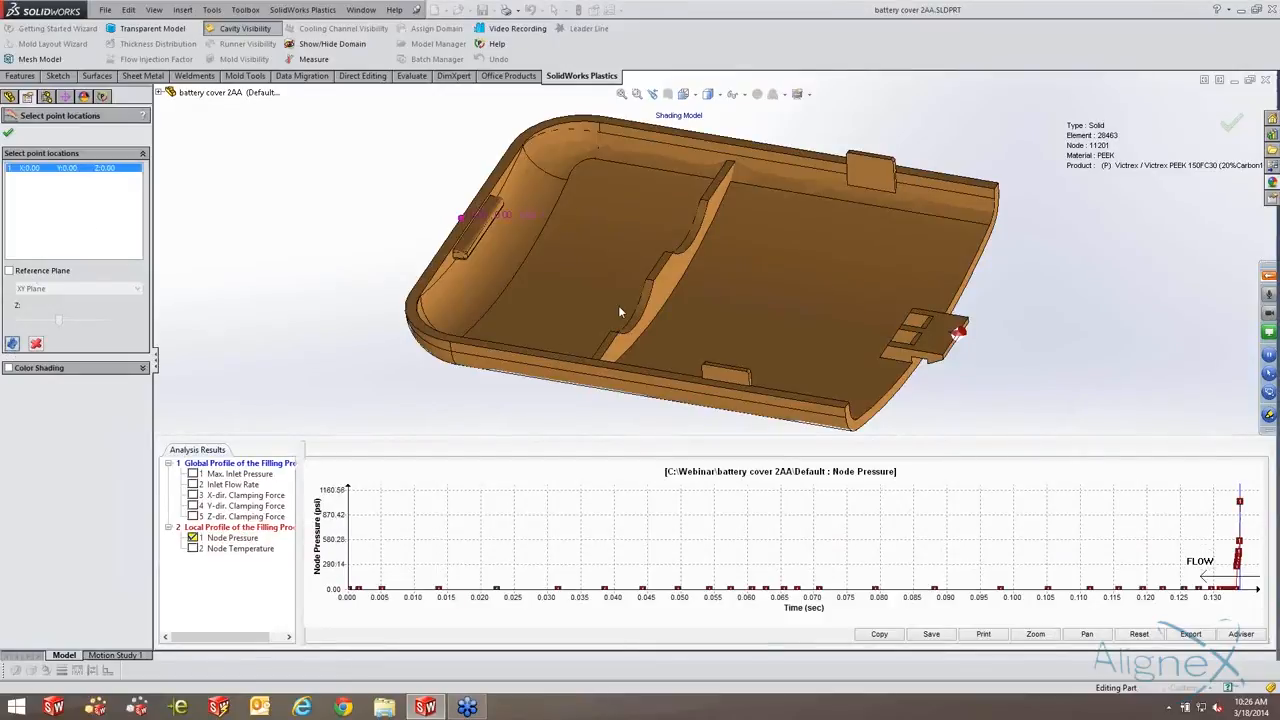
pyautogui.click(12, 343)
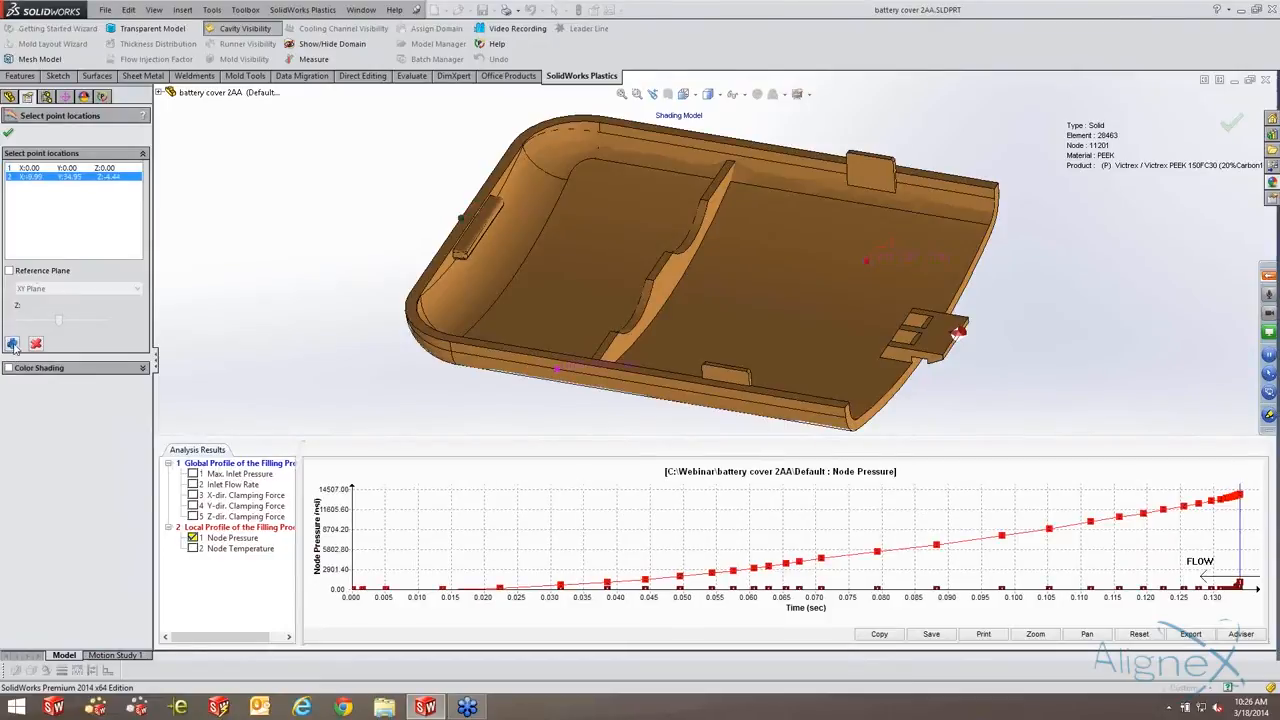
pyautogui.click(632, 151)
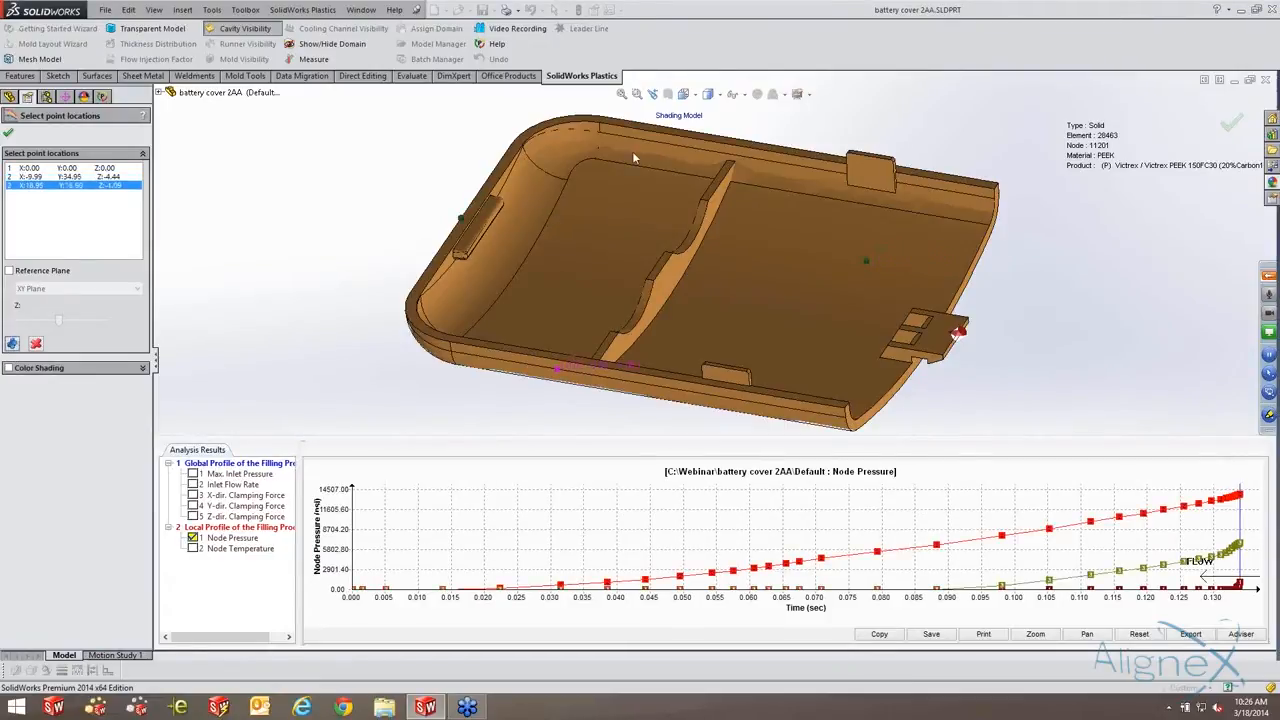
pyautogui.click(12, 343)
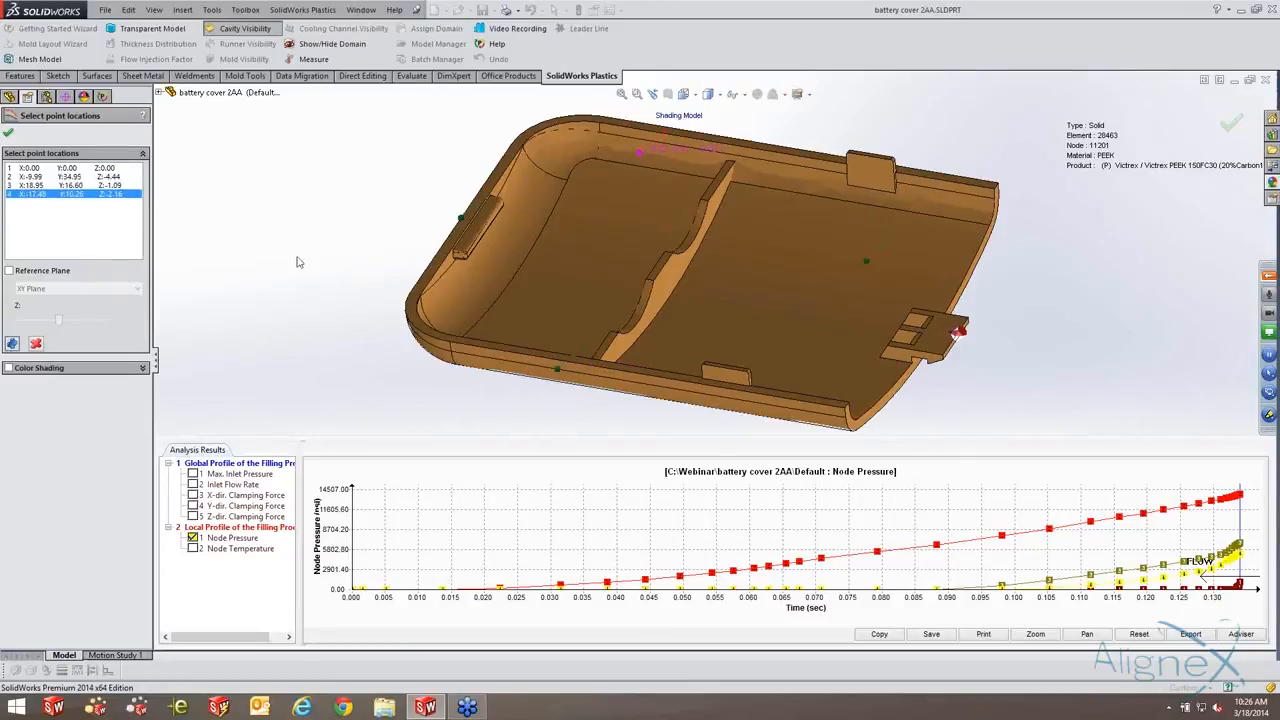
pyautogui.click(35, 343)
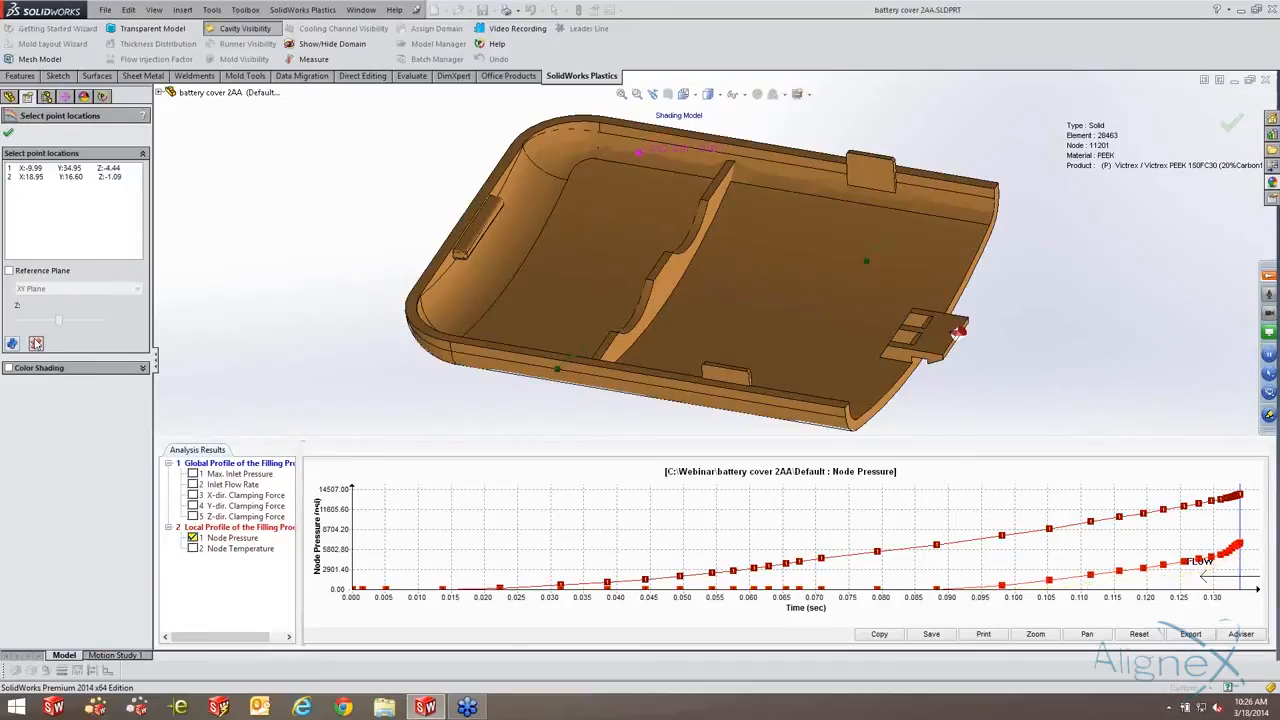
# Enable the reference plane for point selection and set it to the YZ Plane.
pyautogui.click(10, 271)
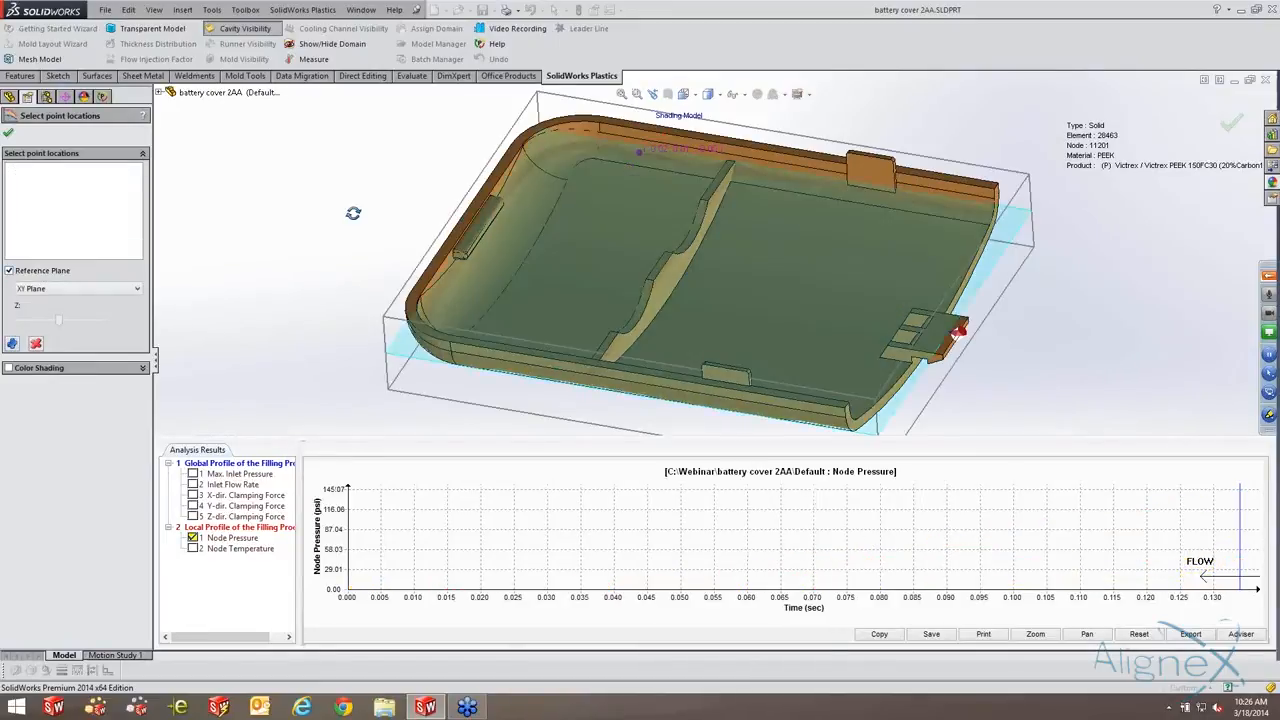
pyautogui.moveTo(353, 213)
pyautogui.mouseDown(button='middle')
pyautogui.moveTo(346, 243)
pyautogui.moveTo(333, 218)
pyautogui.mouseUp(button='middle')
pyautogui.click(46, 290)
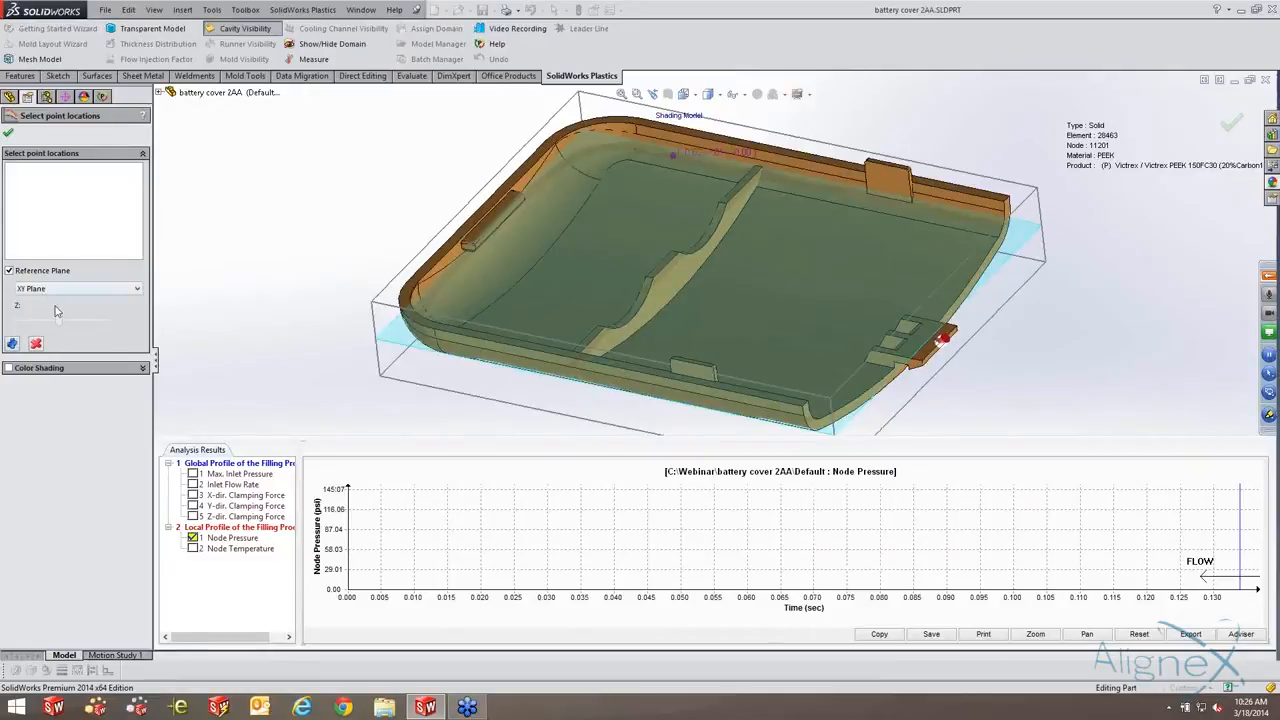
pyautogui.click(57, 311)
pyautogui.click(55, 311)
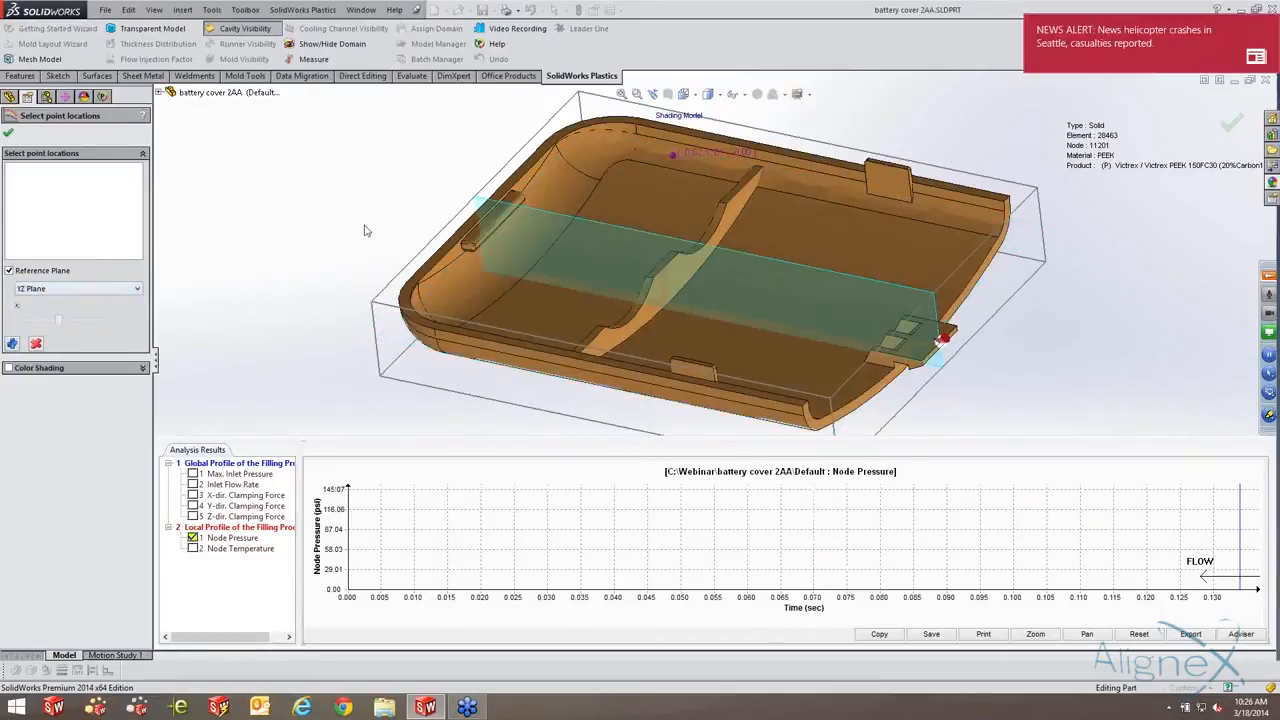
pyautogui.moveTo(415, 194); pyautogui.dragTo(566, 252, button='middle')
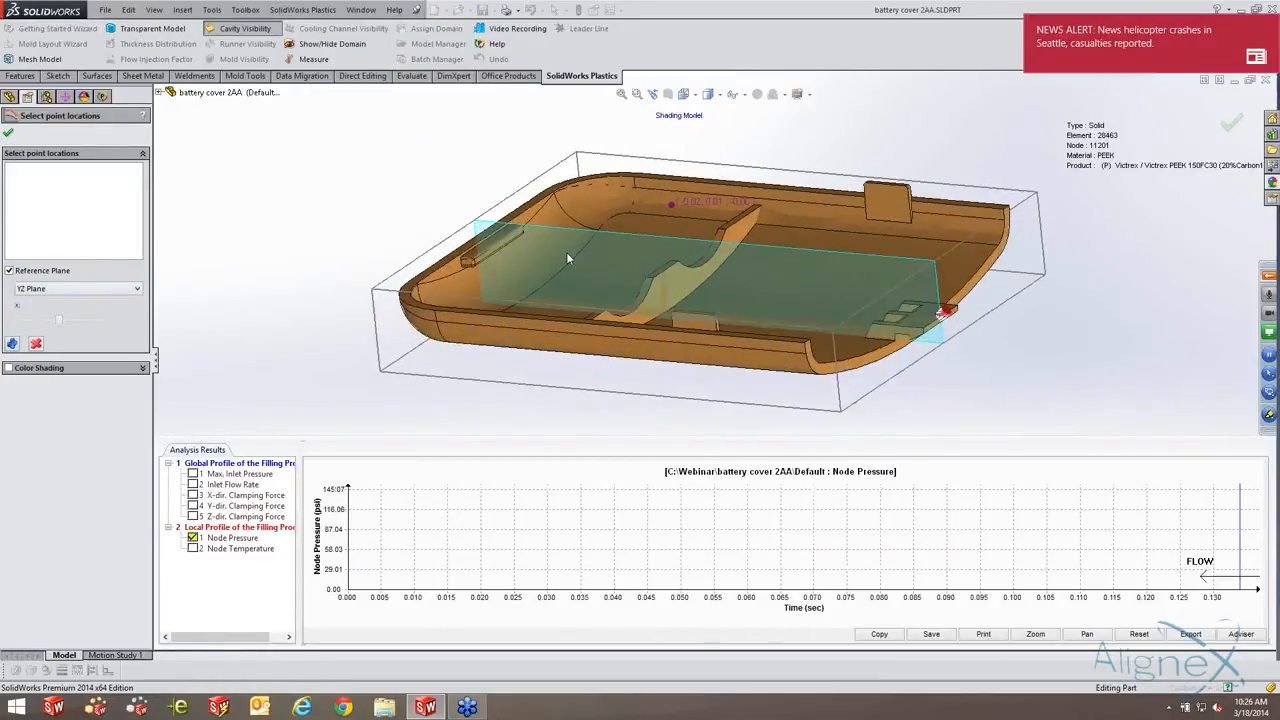
# Add a Node Pressure point on the YZ plane at the curved end wall, at about Y 0.6, Z -1.0.
pyautogui.scroll(3, 510, 318)
pyautogui.scroll(4, 510, 318)
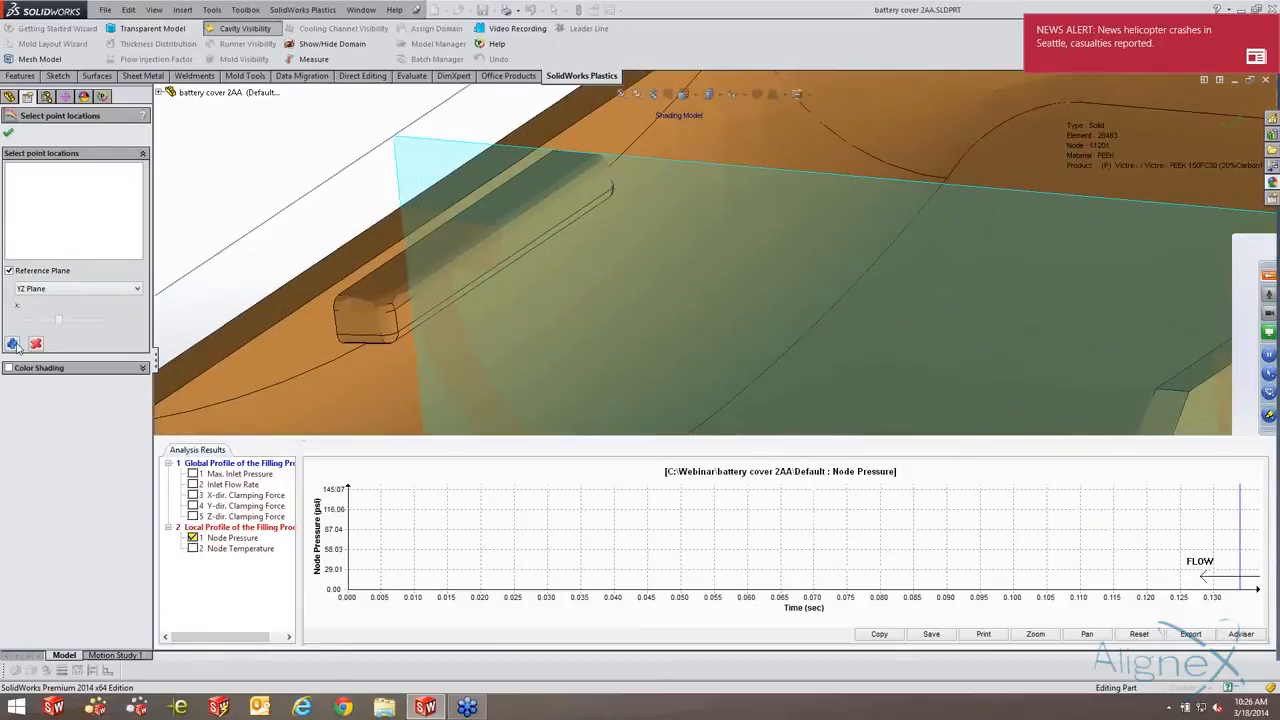
pyautogui.click(13, 344)
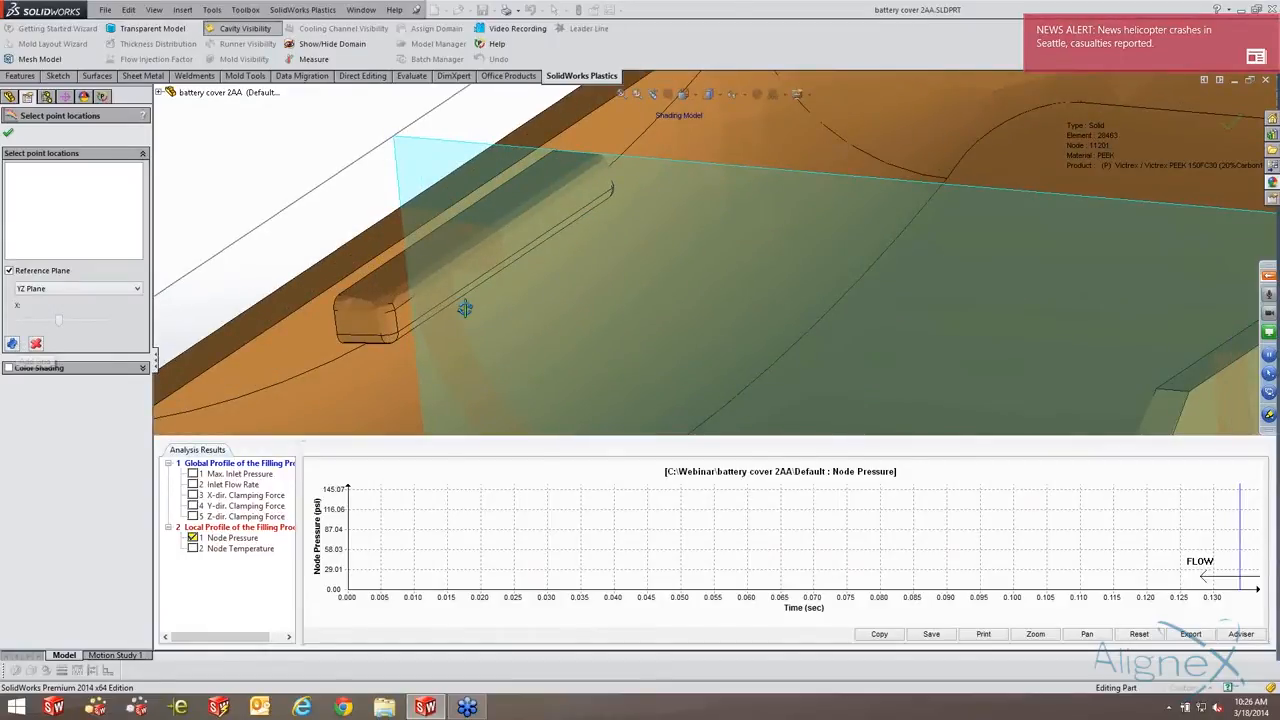
pyautogui.moveTo(465, 309); pyautogui.dragTo(483, 265, button='middle')
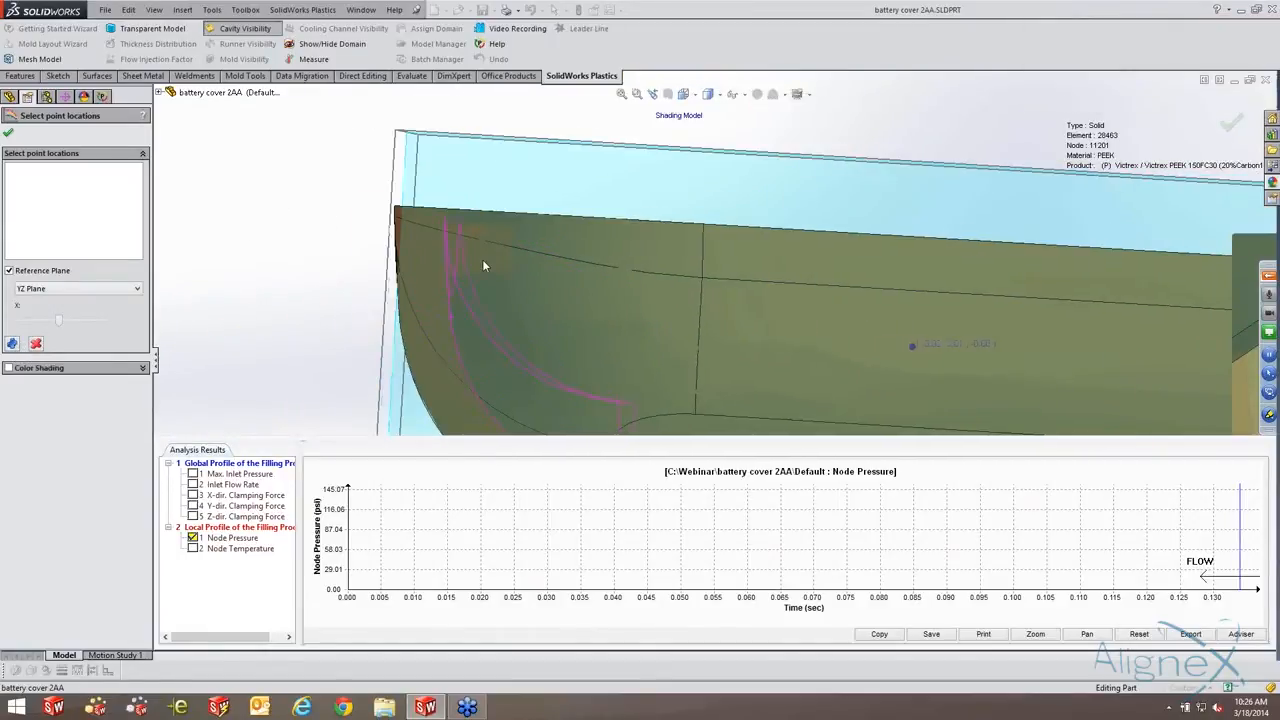
pyautogui.scroll(-3, 469, 326)
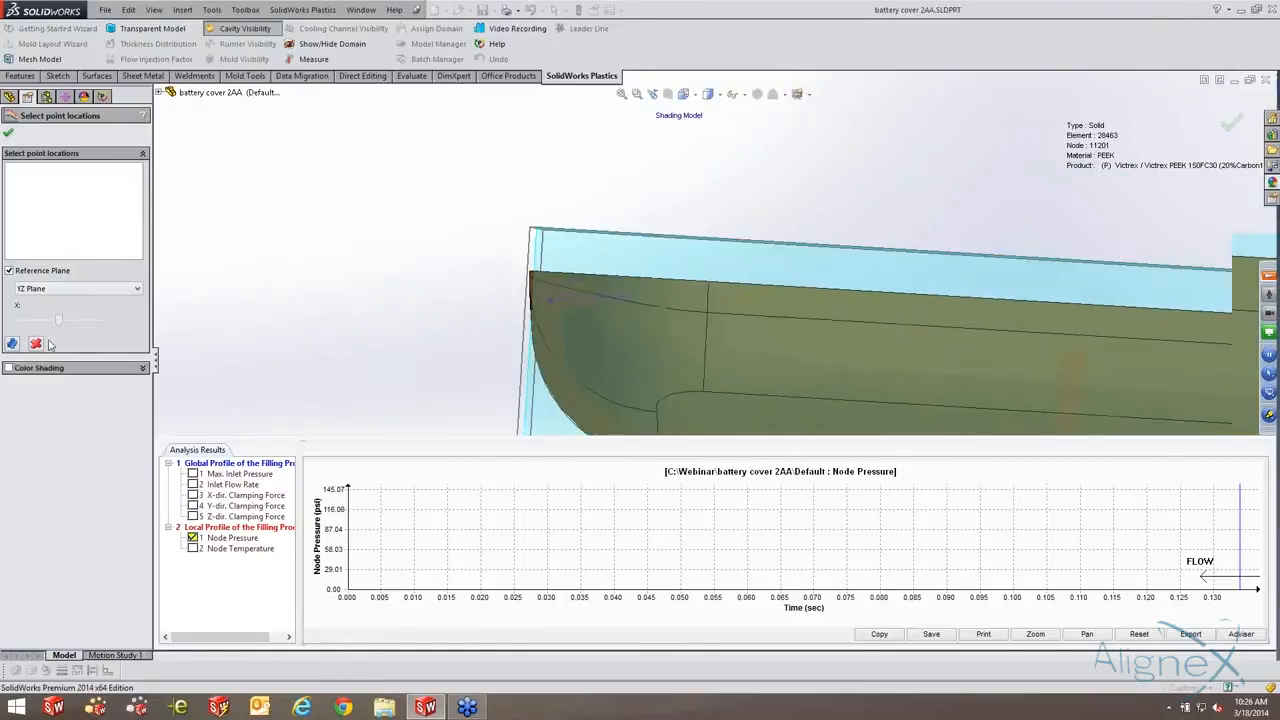
pyautogui.click(13, 344)
# Add two Node Pressure points along the cover's floor on the YZ plane, at about Y 9.3 and Y 31.2.
pyautogui.scroll(2, 680, 380)
pyautogui.scroll(-3, 747, 402)
pyautogui.click(745, 385)
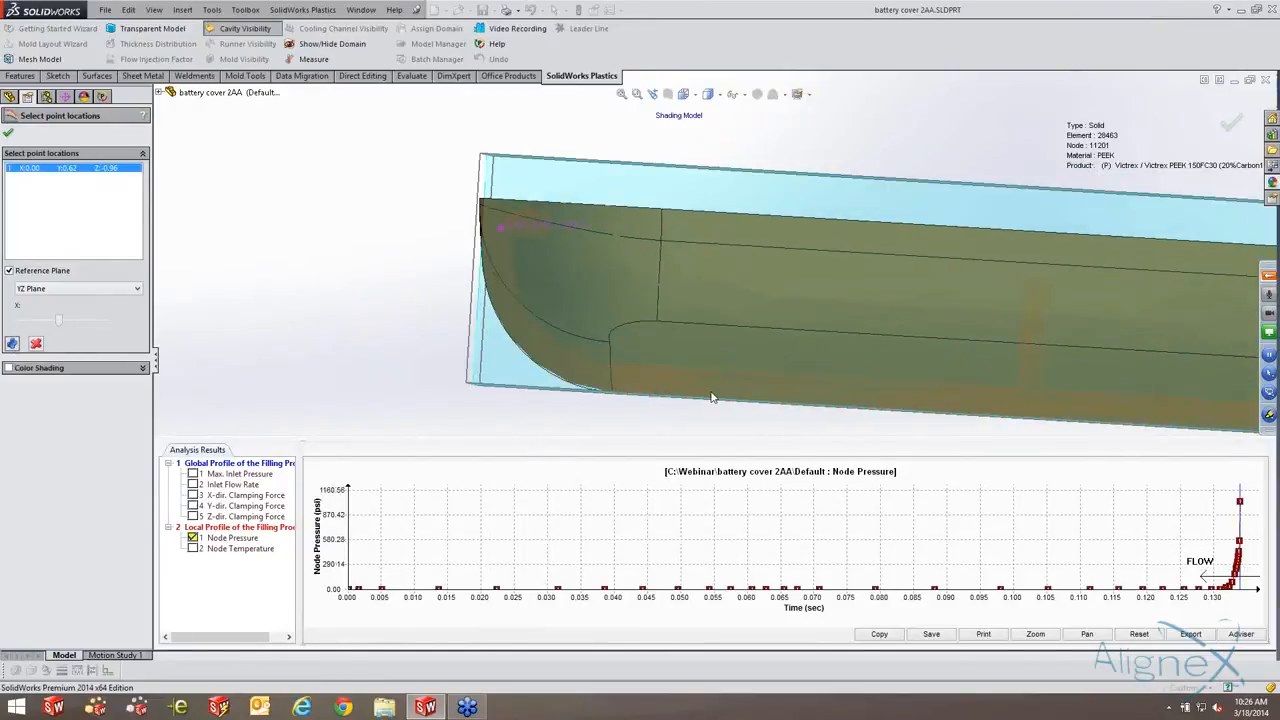
pyautogui.click(13, 344)
pyautogui.scroll(-2, 1067, 364)
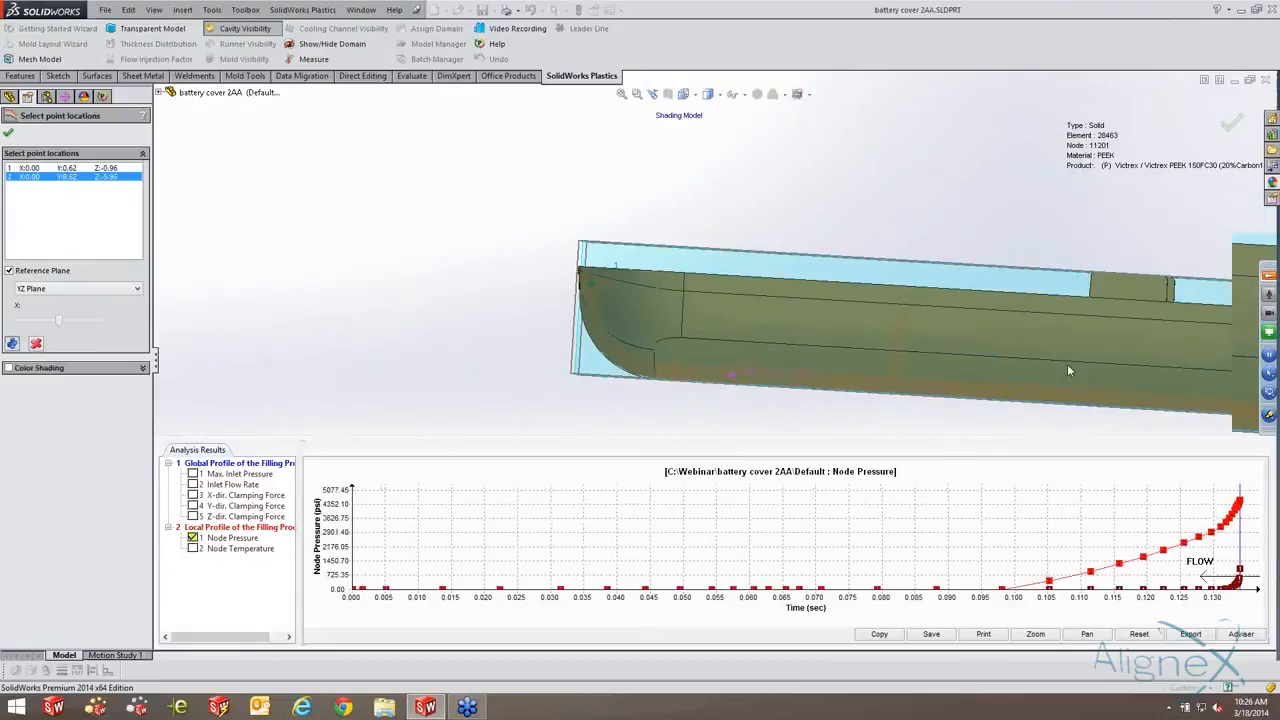
pyautogui.scroll(2, 932, 422)
pyautogui.click(946, 408)
pyautogui.click(12, 345)
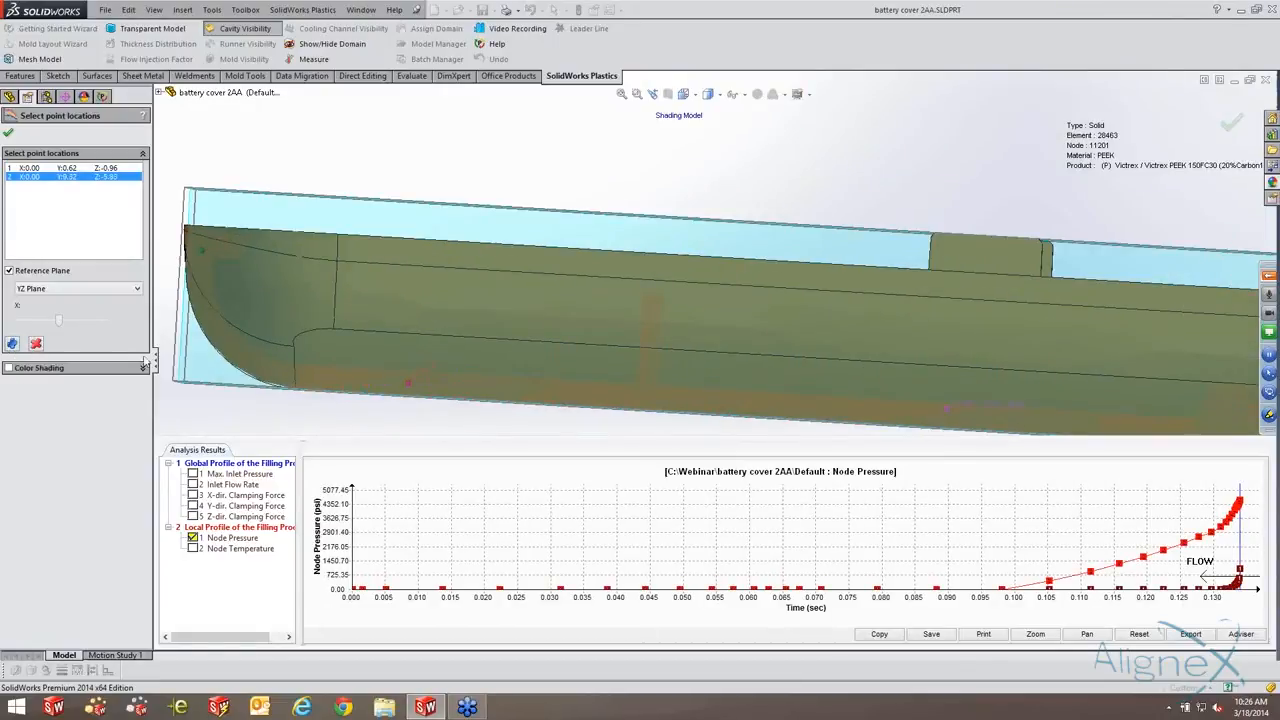
# Add a fourth Node Pressure point beside the snap tab near the injection location, at about Y 43.4, Z -4.5.
pyautogui.scroll(3, 1050, 409)
pyautogui.scroll(-2, 658, 337)
pyautogui.scroll(-2, 658, 337)
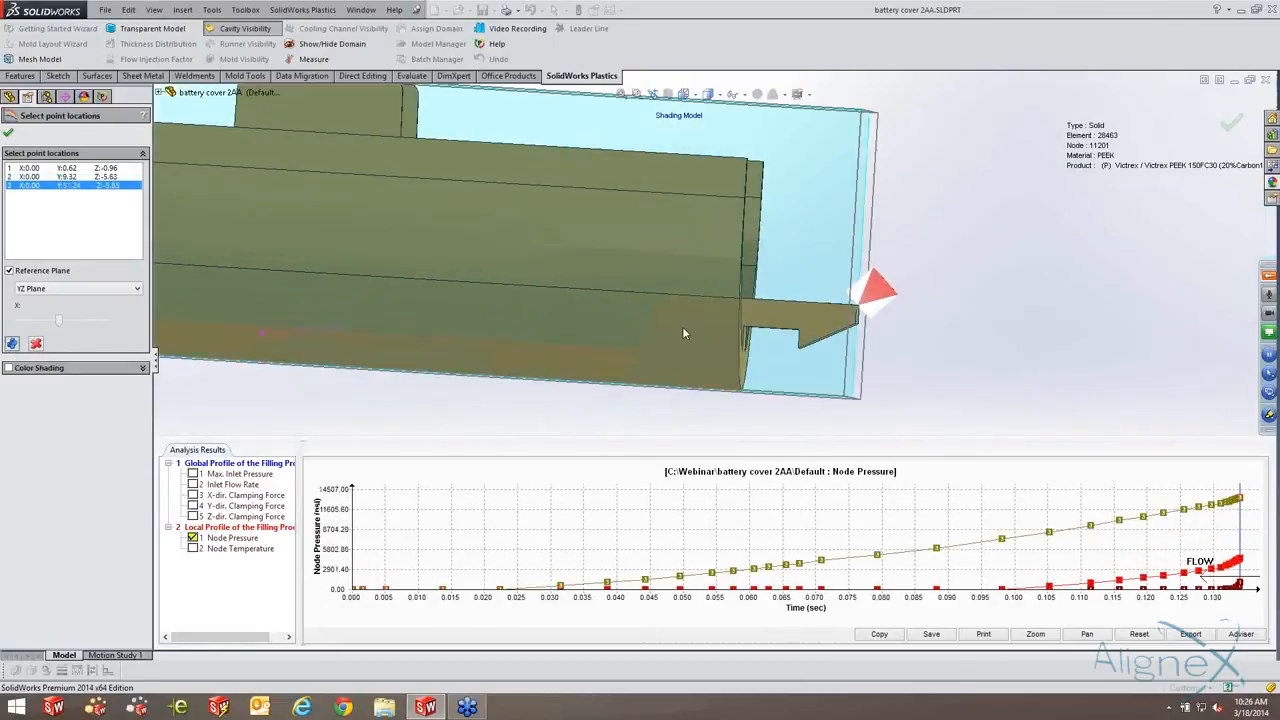
pyautogui.click(706, 318)
pyautogui.click(12, 343)
# Compare the Node Pressure and Node Temperature curves of the four points along the cover, and close the X-Y plot.
pyautogui.scroll(4, 463, 284)
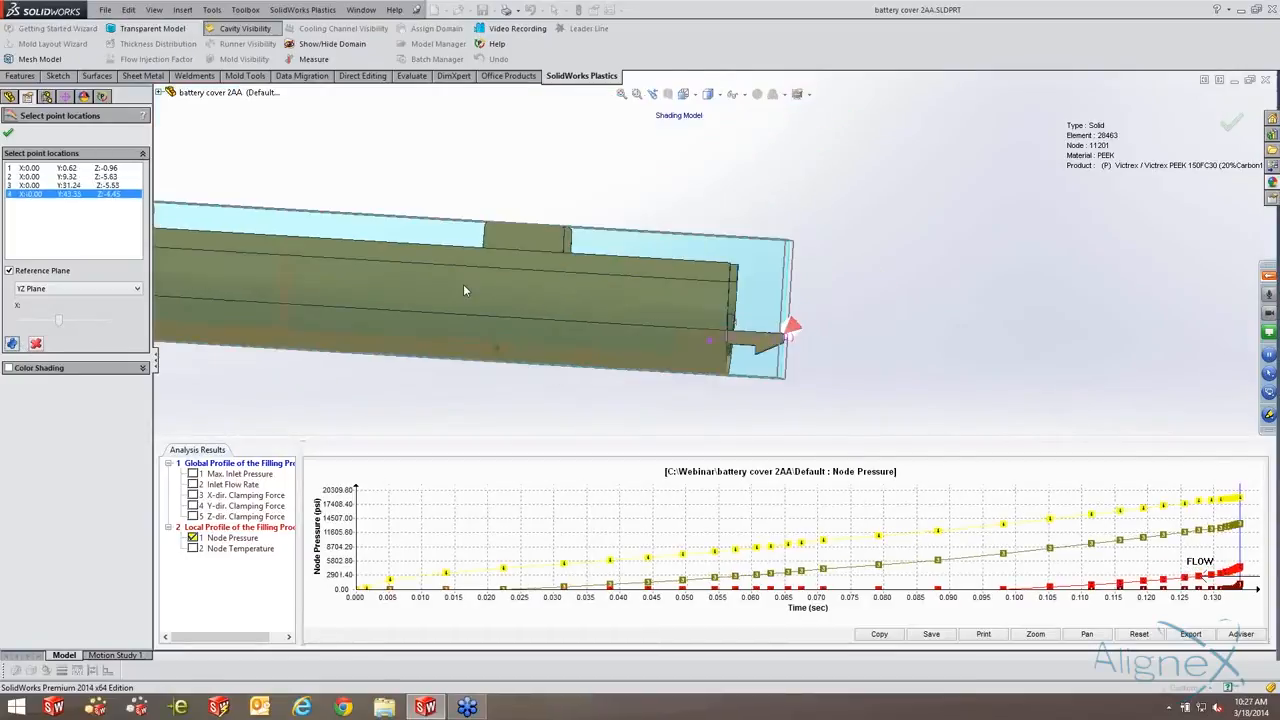
pyautogui.moveTo(564, 342); pyautogui.dragTo(663, 376, button='middle')
pyautogui.scroll(-3, 663, 376)
pyautogui.scroll(1, 746, 400)
pyautogui.keyDown('ctrl'); pyautogui.moveTo(740, 352); pyautogui.dragTo(704, 268, button='middle'); pyautogui.keyUp('ctrl')
pyautogui.keyDown('ctrl'); pyautogui.moveTo(752, 321); pyautogui.dragTo(742, 313, button='middle'); pyautogui.keyUp('ctrl')
pyautogui.scroll(-3, 724, 281)
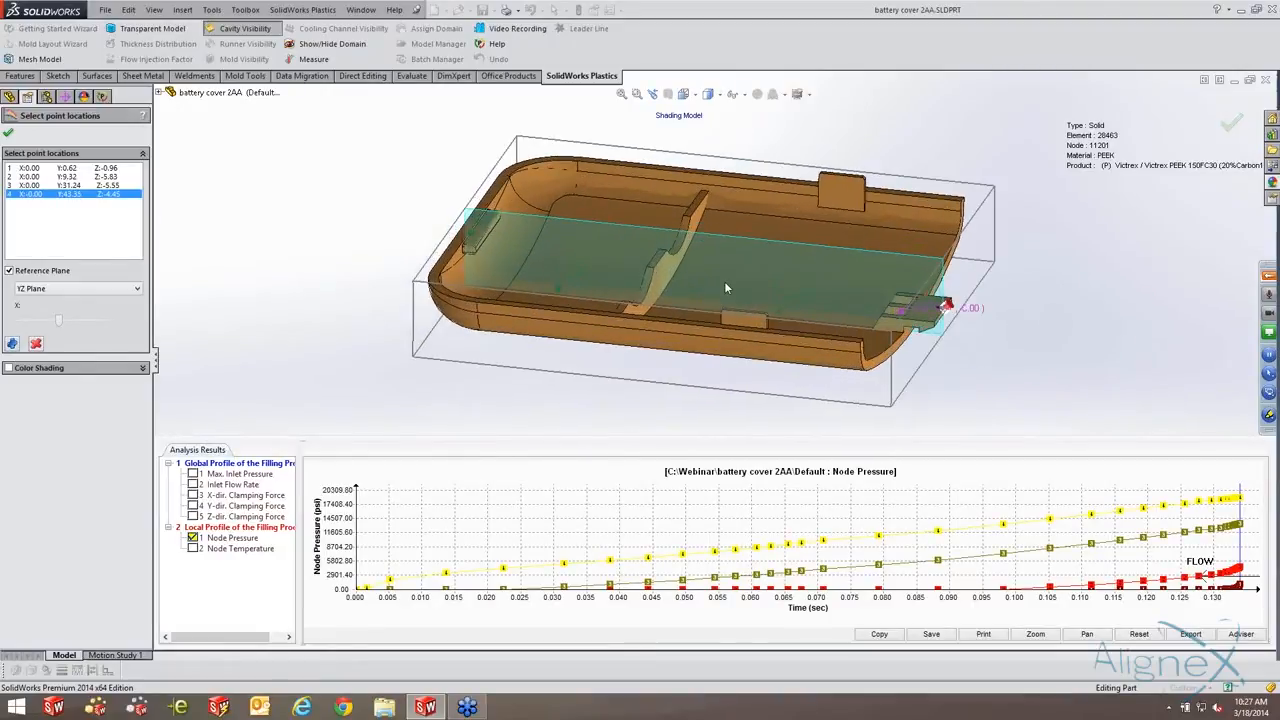
pyautogui.moveTo(697, 255)
pyautogui.mouseDown(button='middle')
pyautogui.moveTo(723, 250)
pyautogui.moveTo(697, 194)
pyautogui.moveTo(692, 262)
pyautogui.mouseUp(button='middle')
pyautogui.click(193, 548)
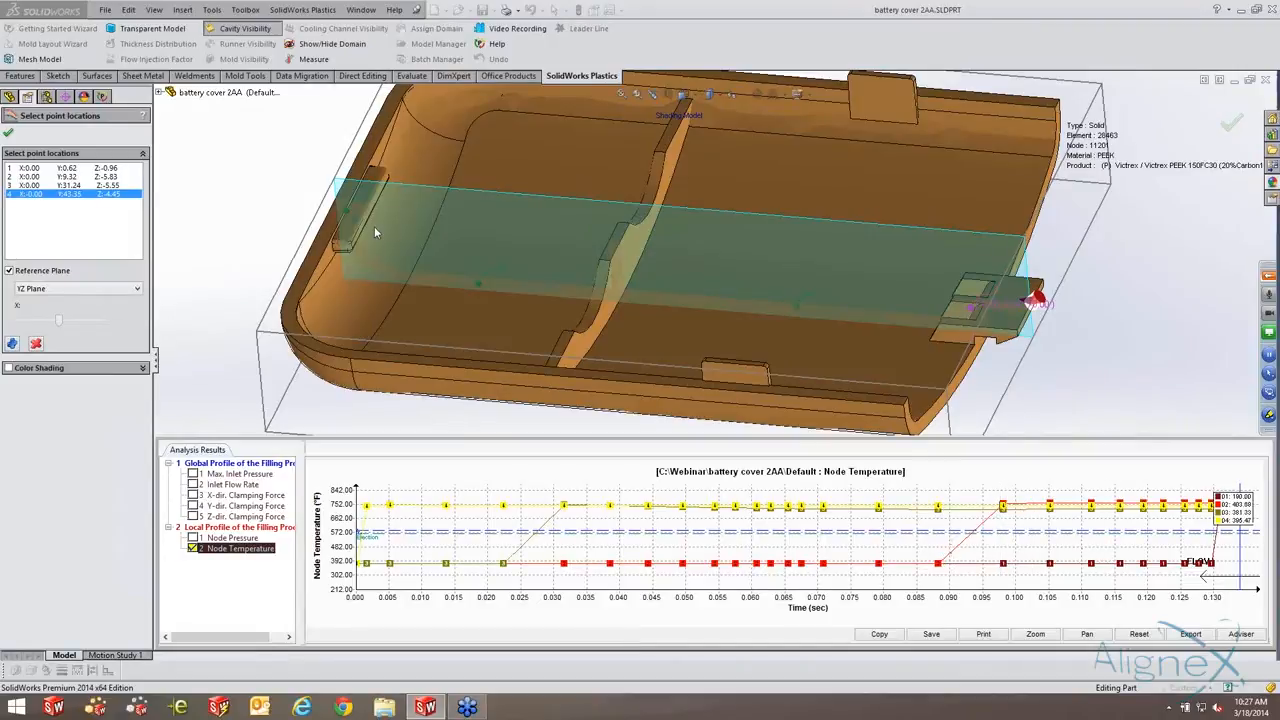
pyautogui.click(12, 131)
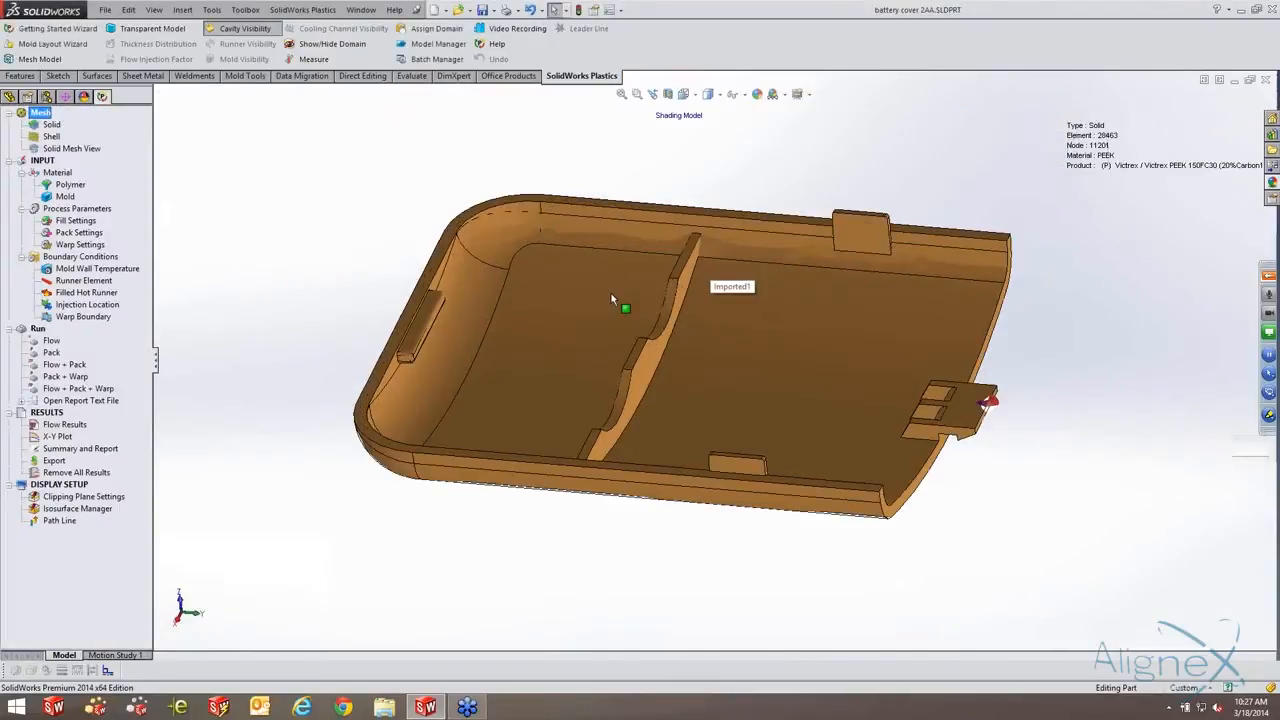
# Generate the summary and report, and accept the model summary to open the Report Generator.
pyautogui.scroll(-1, 611, 293)
pyautogui.moveTo(611, 293)
pyautogui.mouseDown(button='middle')
pyautogui.moveTo(623, 280)
pyautogui.moveTo(597, 309)
pyautogui.moveTo(606, 286)
pyautogui.mouseUp(button='middle')
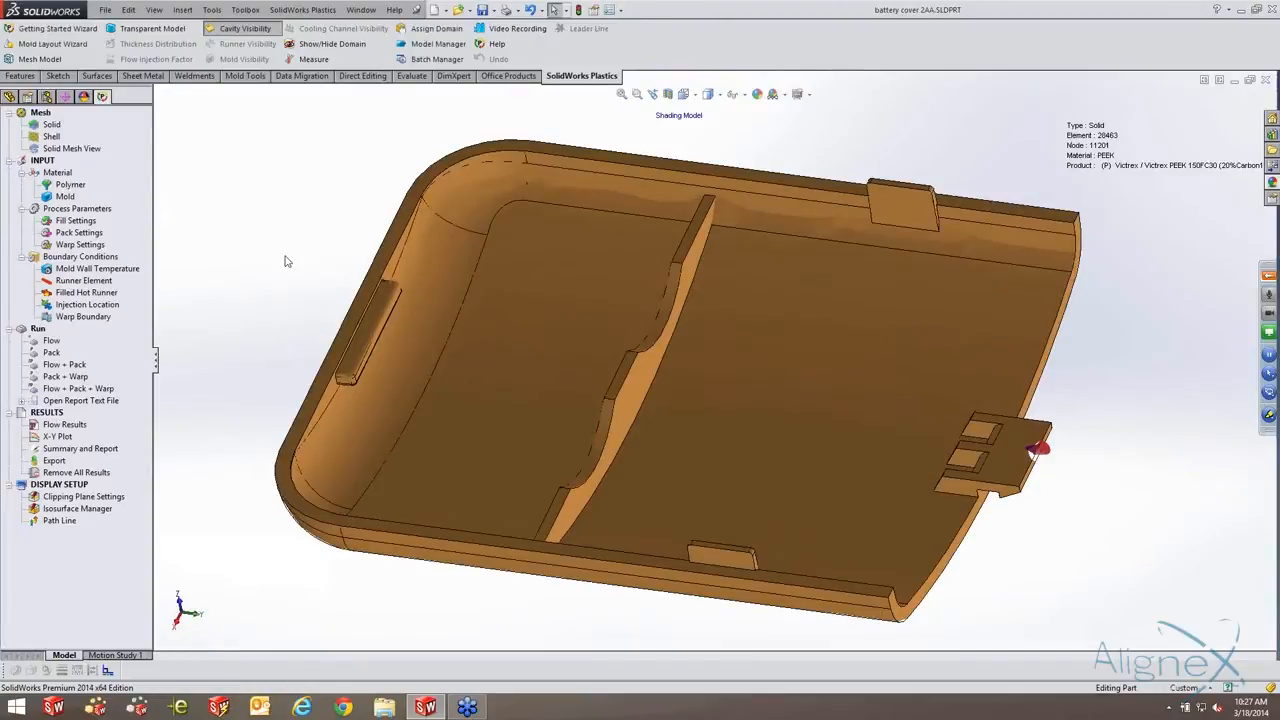
pyautogui.rightClick(62, 450)
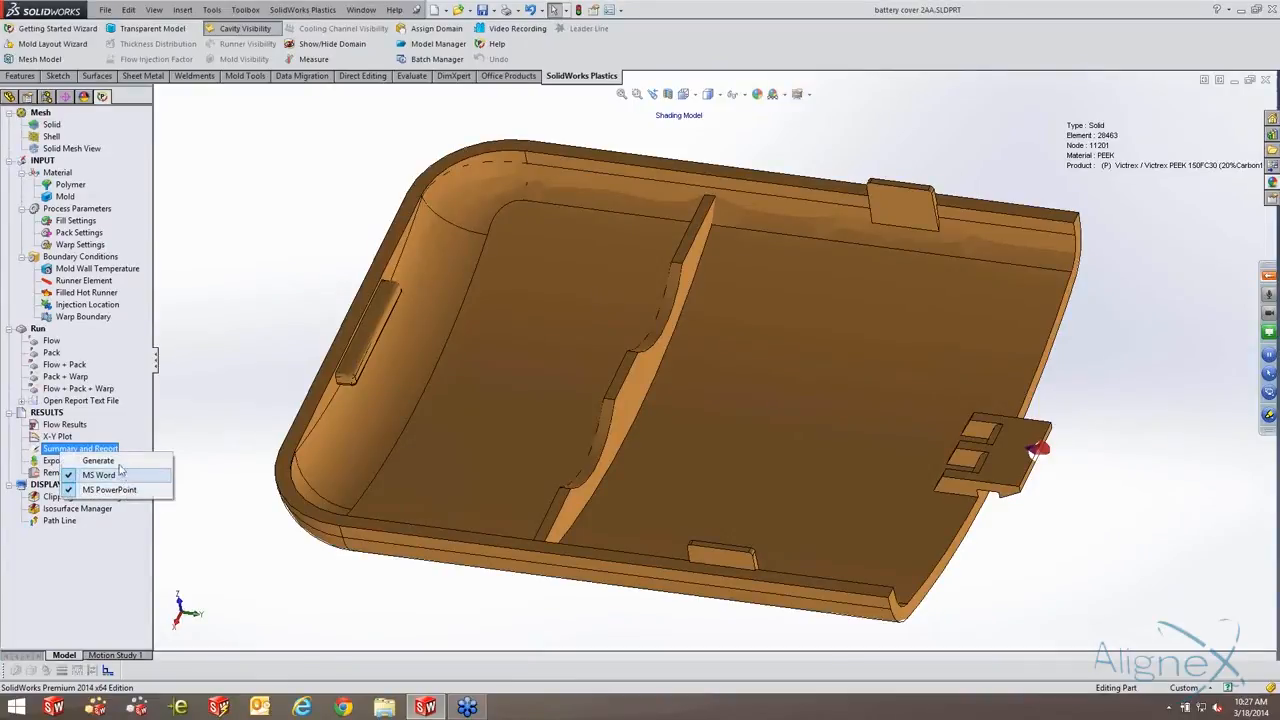
pyautogui.click(105, 461)
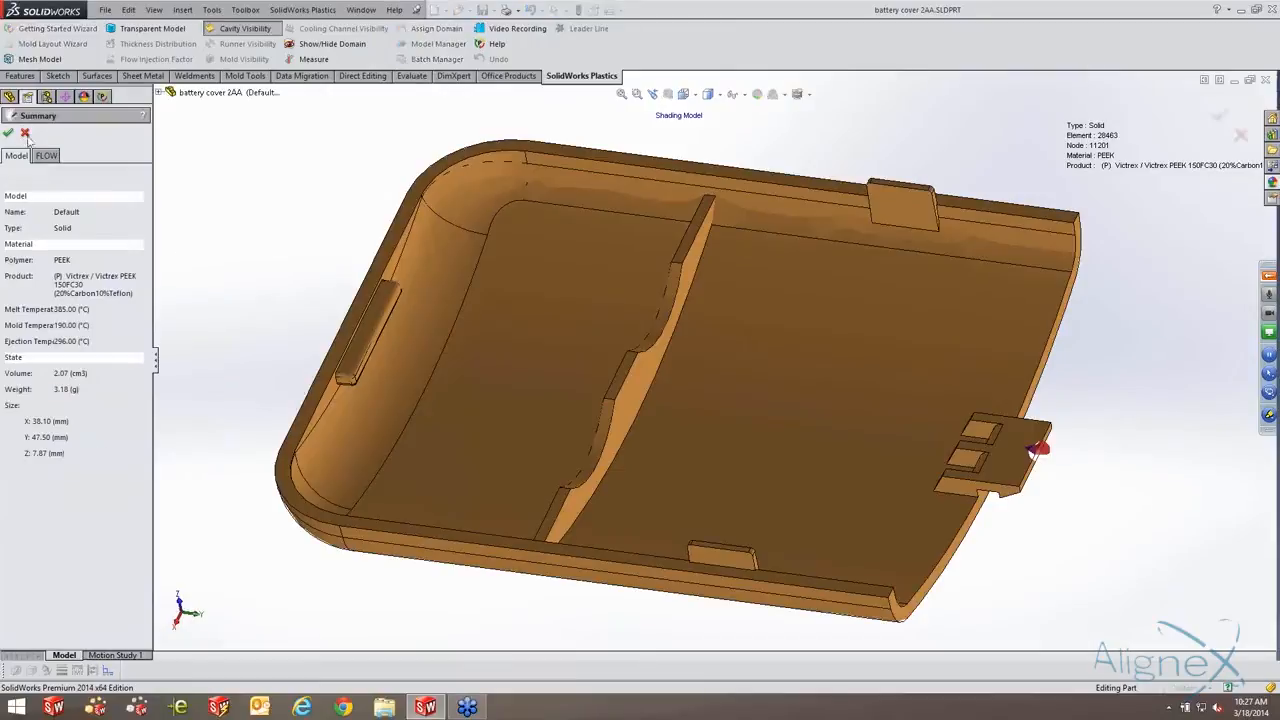
pyautogui.click(8, 133)
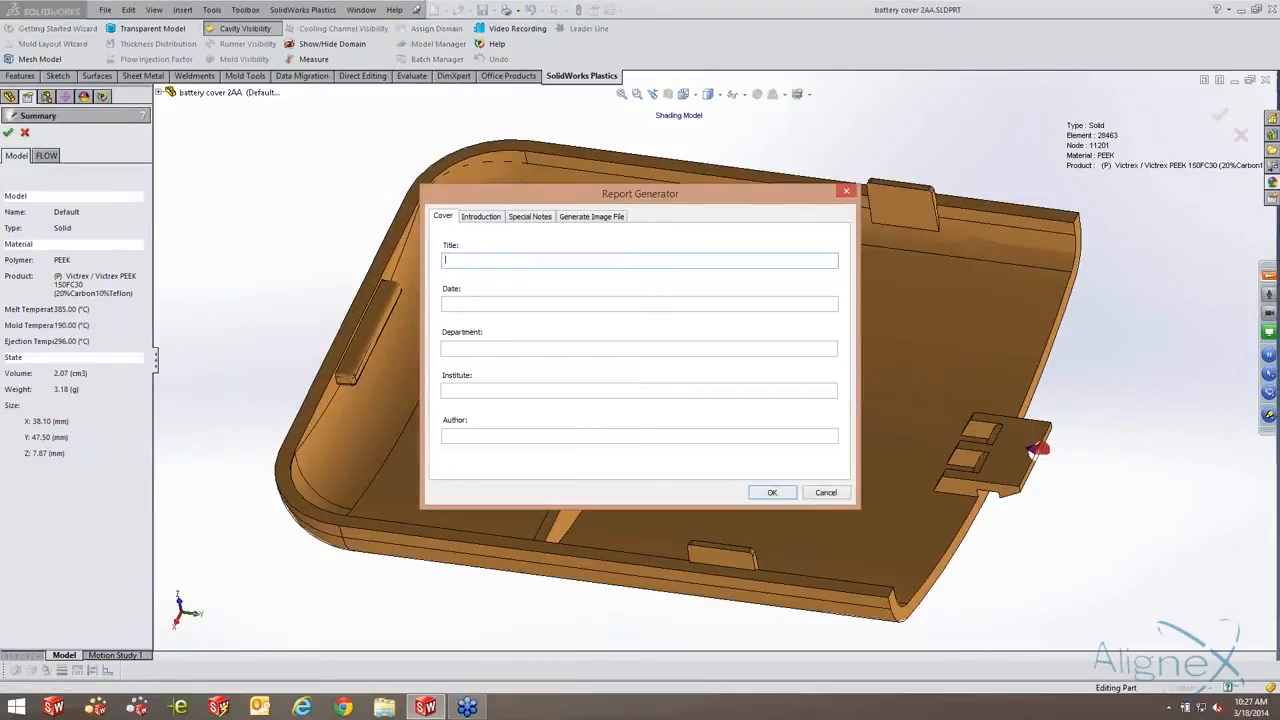
# Fill in the report cover with title SolidWorks Plastics Webinar, date 03/18/2014, department Engineering and the author's name.
pyautogui.write('SolidWorks Plastics Webinar')
pyautogui.press('Tab')
pyautogui.write('03')
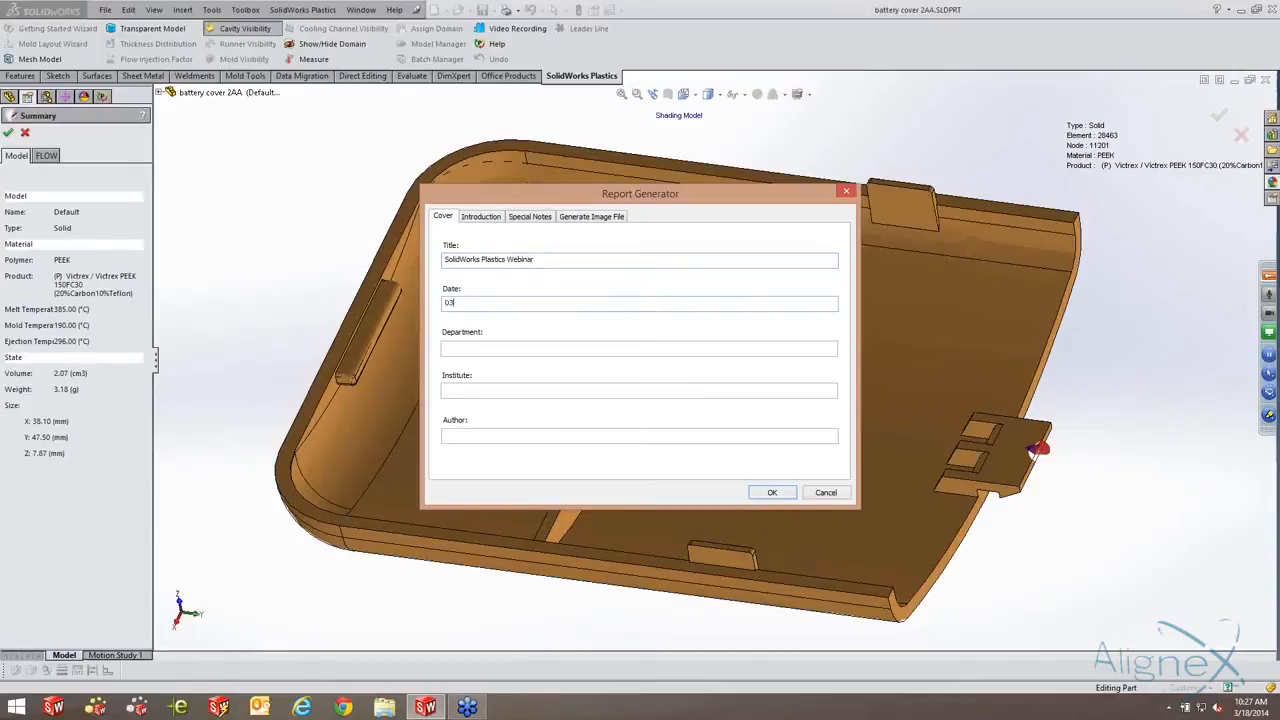
pyautogui.write('/18/2014')
pyautogui.write('Engineering')
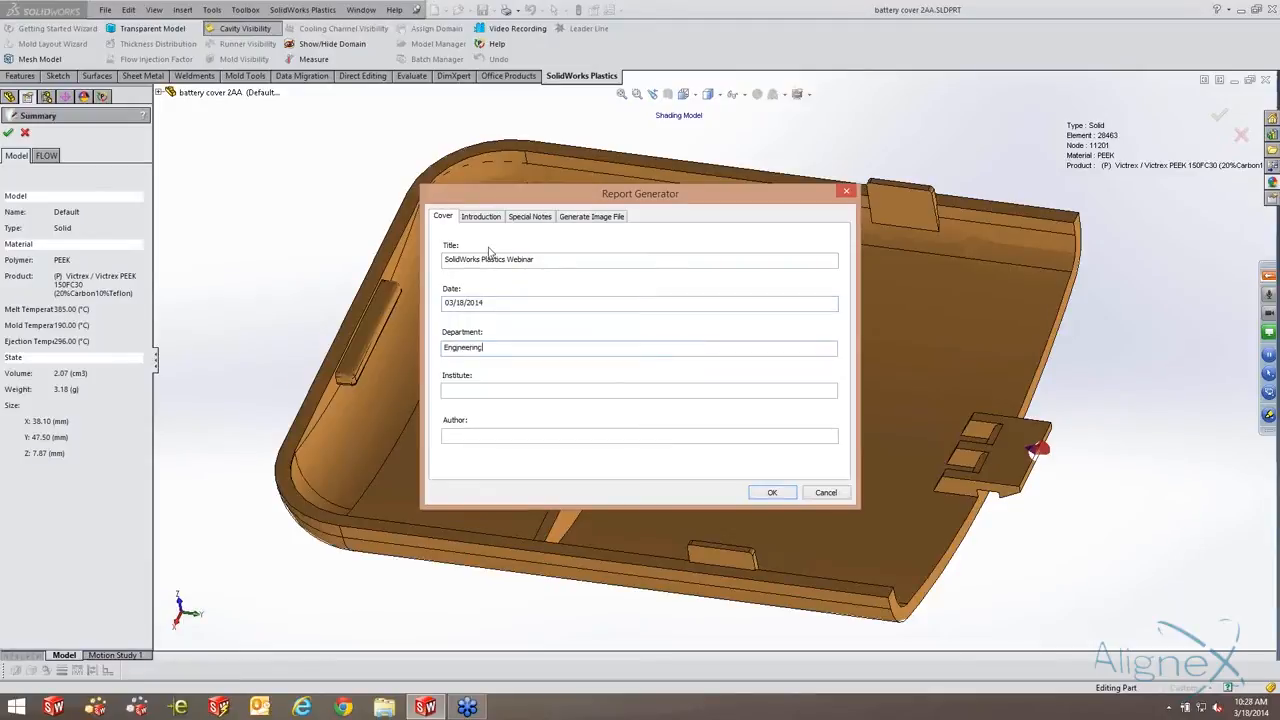
pyautogui.click(469, 441)
pyautogui.write('Dean Schleyl')
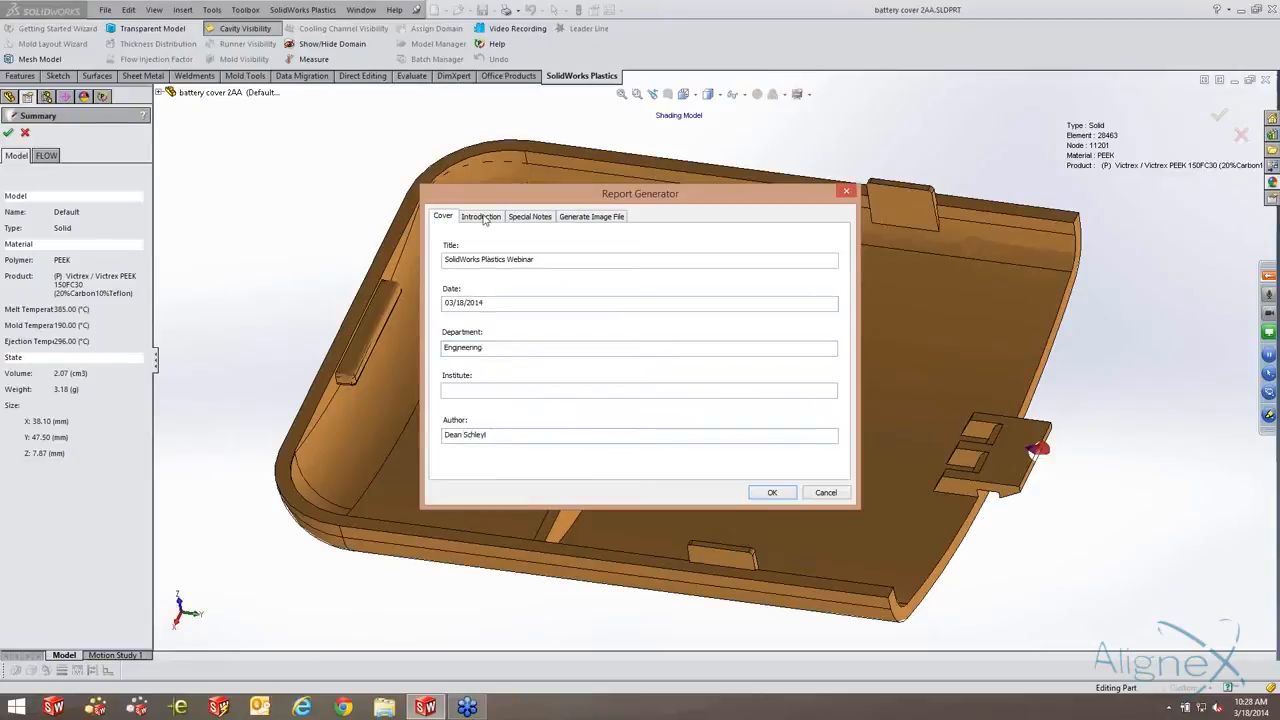
# Leave the report's introduction and special notes blank, and select all Material Parameter output images.
pyautogui.click(481, 217)
pyautogui.click(530, 217)
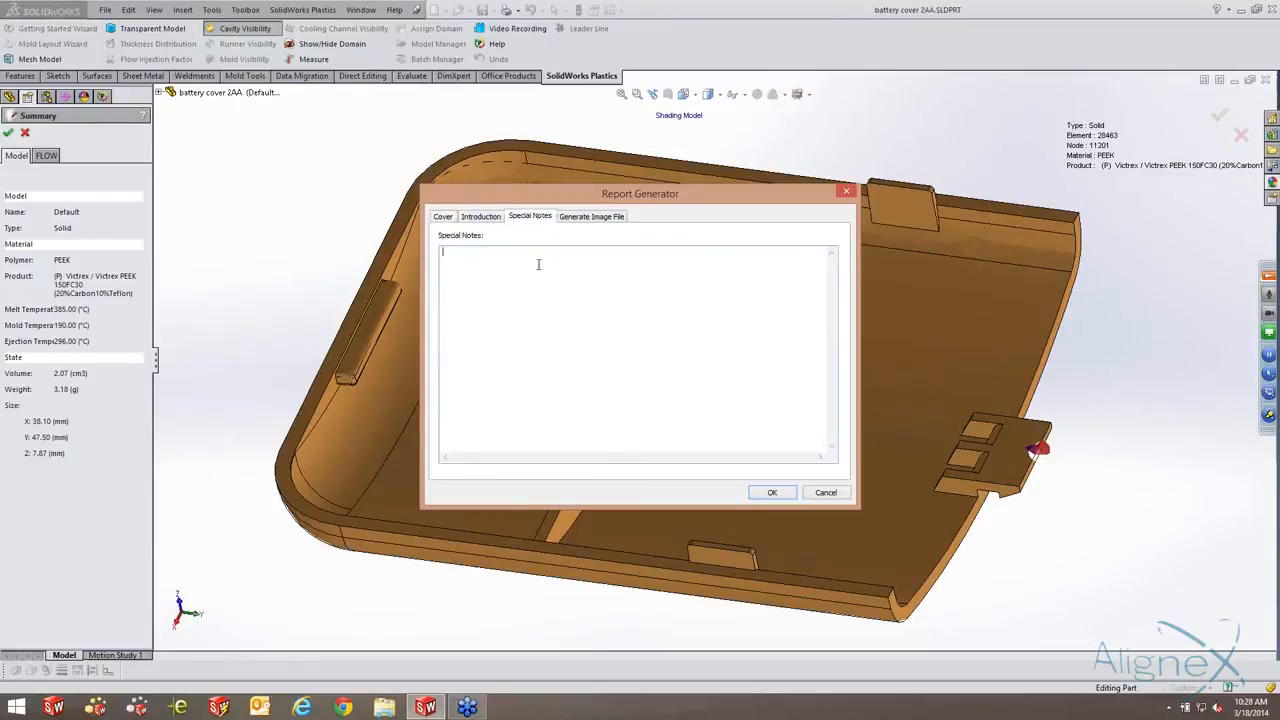
pyautogui.click(592, 217)
pyautogui.click(720, 233)
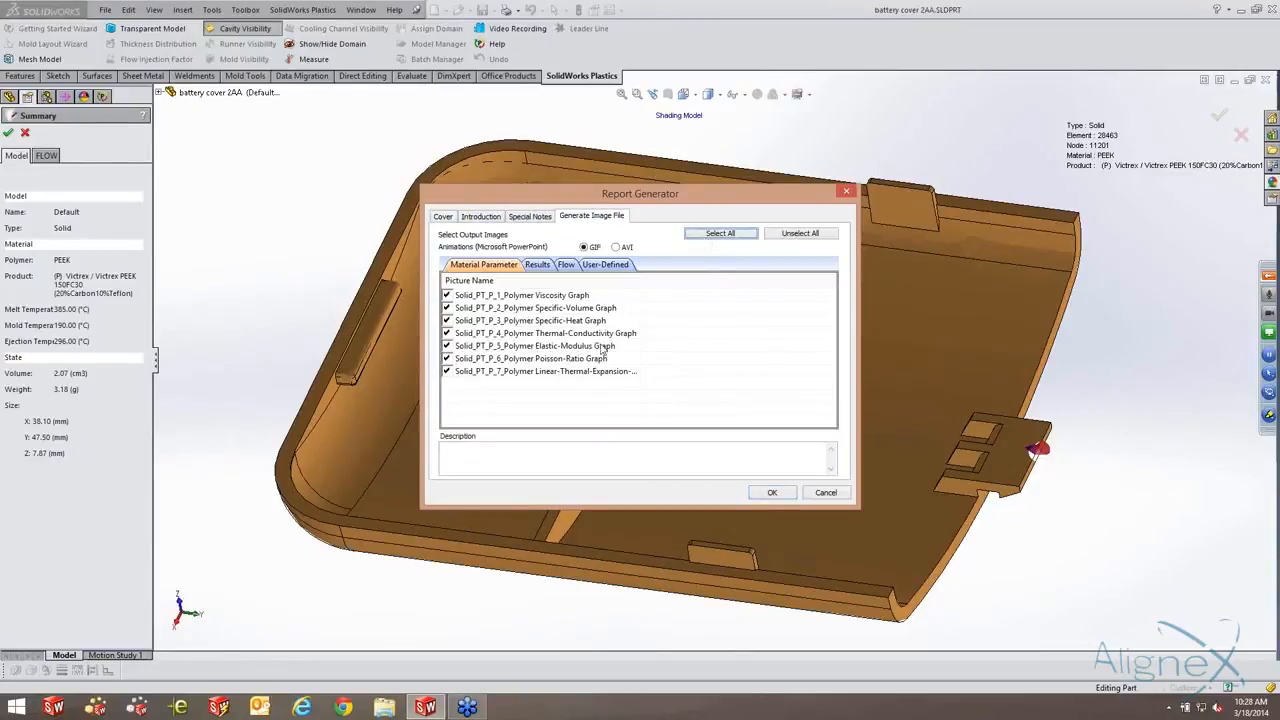
# Generate the report without saving it to another folder, and open Default_report.ppt as a slide show.
pyautogui.click(772, 492)
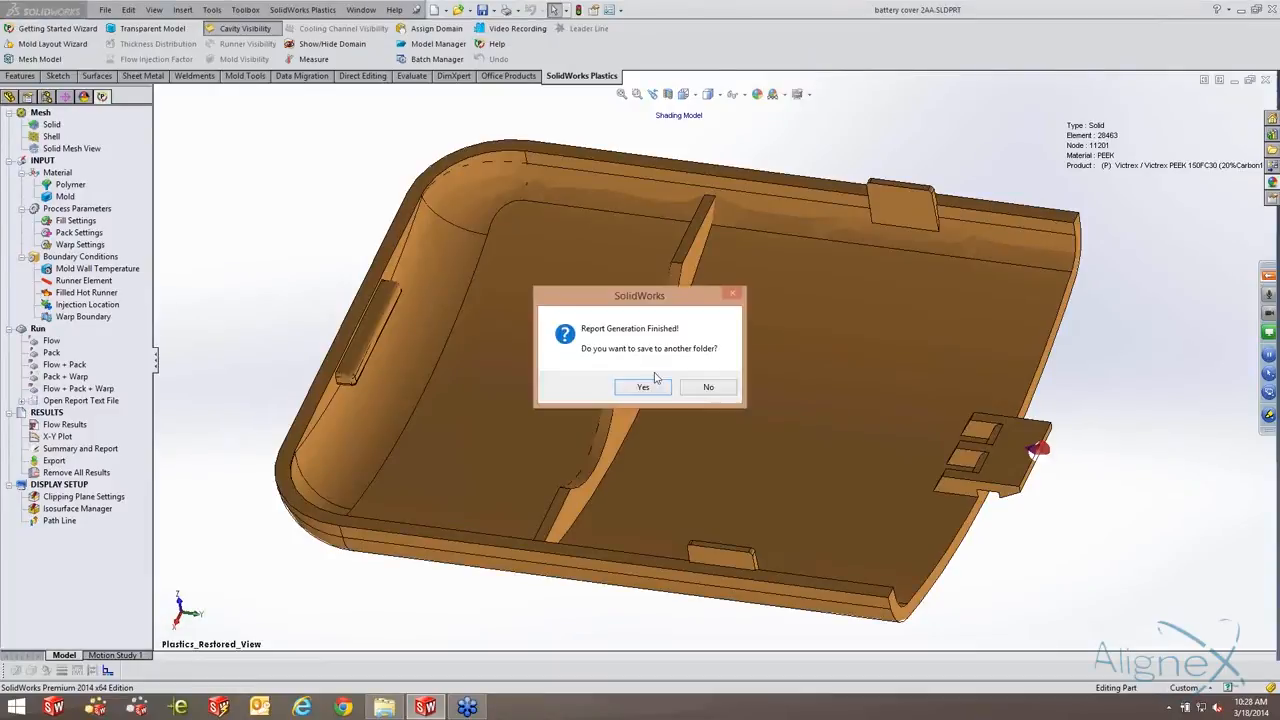
pyautogui.click(697, 389)
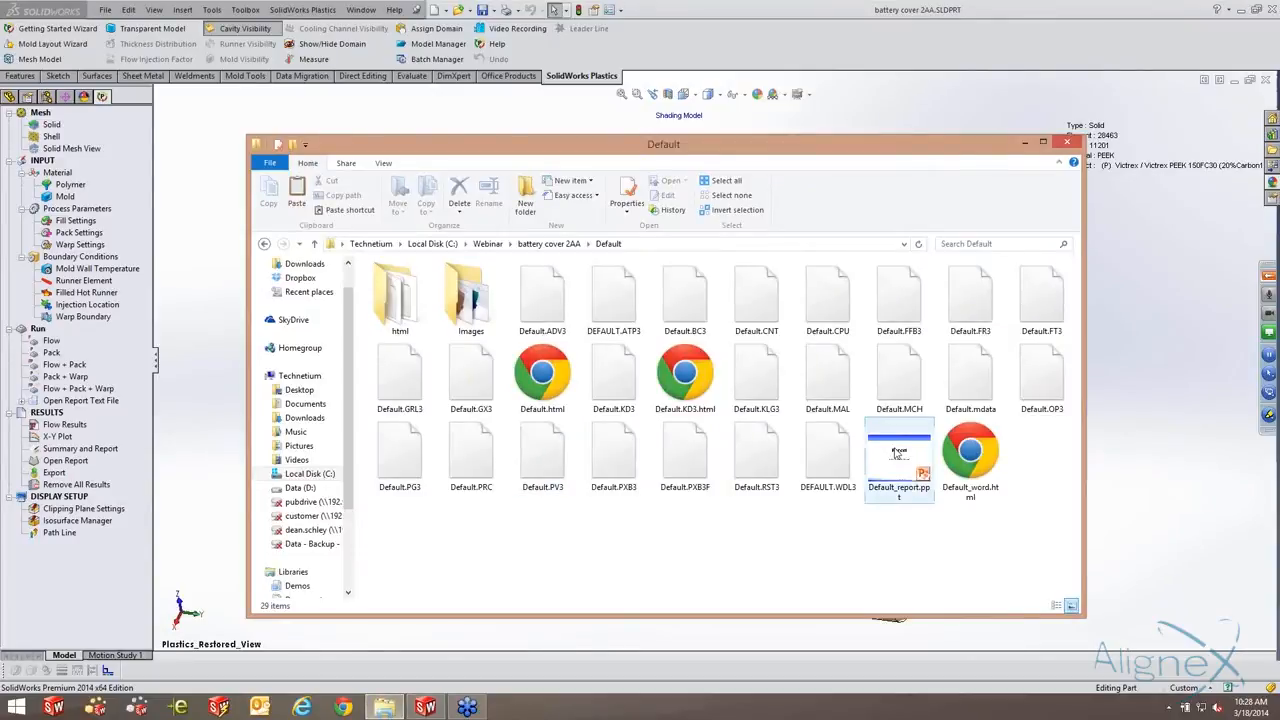
pyautogui.doubleClick(898, 453)
pyautogui.press('F5')
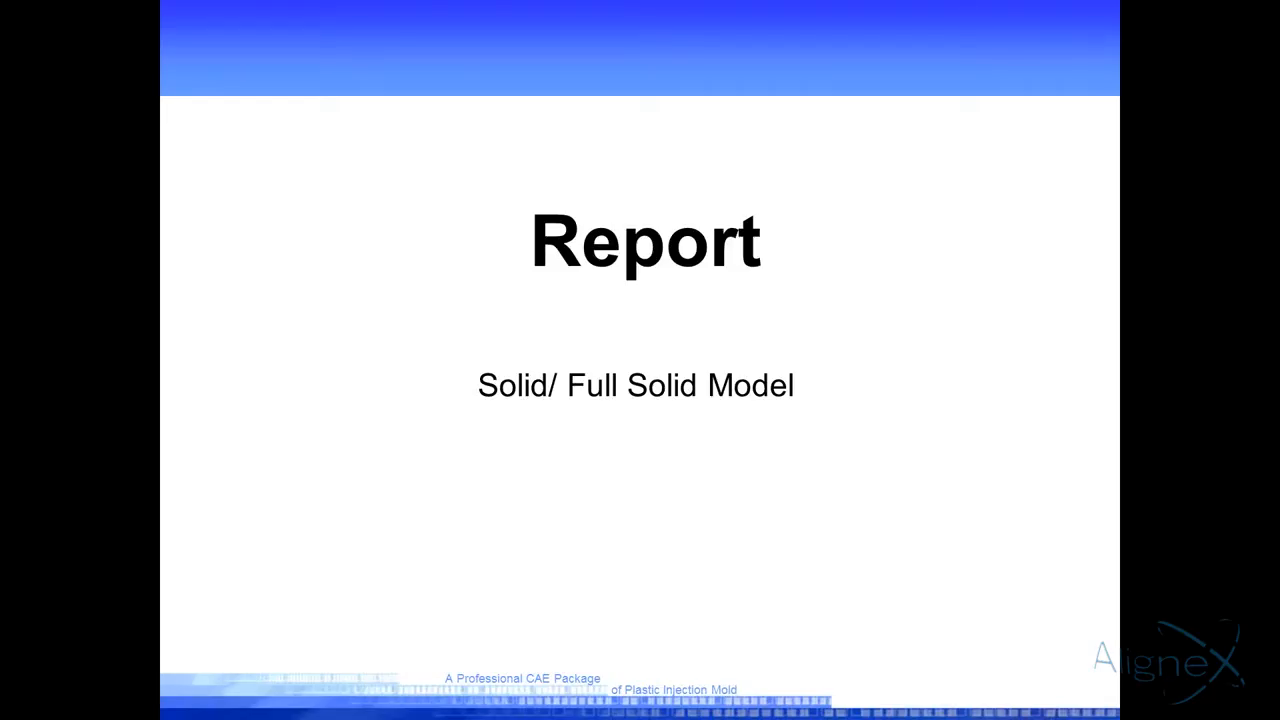
# Page through the report's Introduction, Information and process condition slides up to the Special Note.
pyautogui.press('Right')
pyautogui.press('Right')
pyautogui.press('Right')
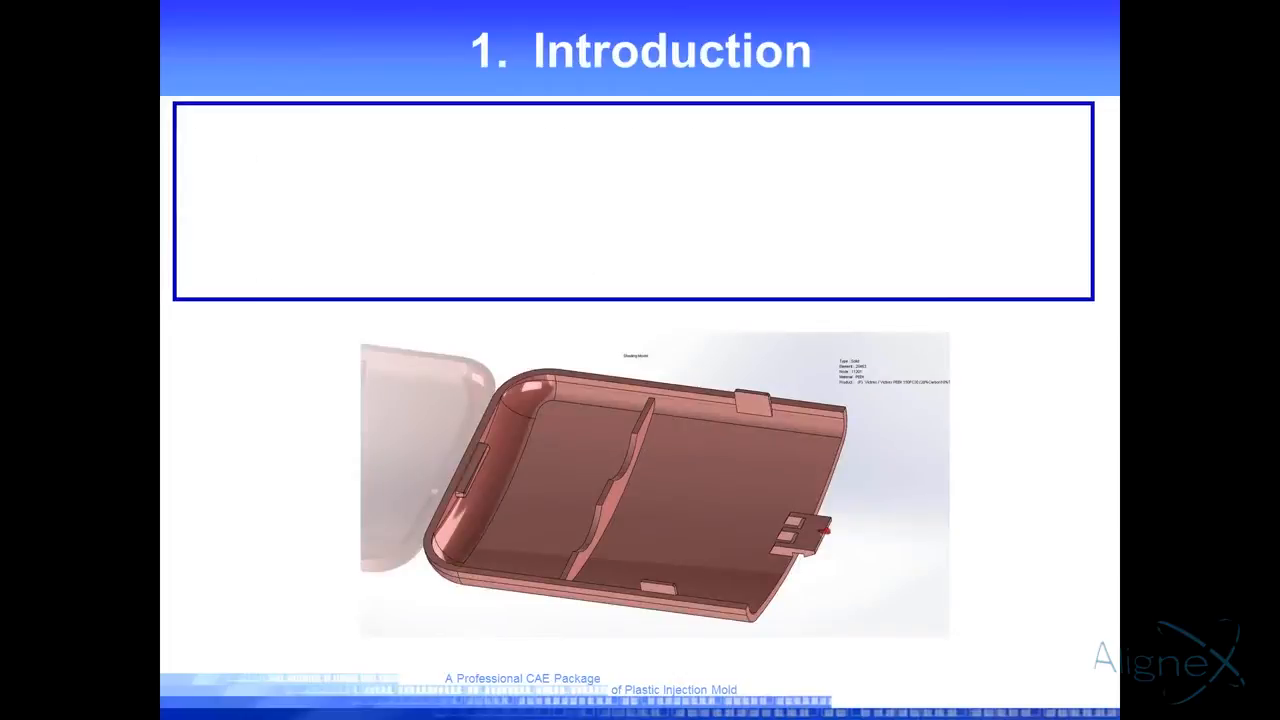
pyautogui.press('Right')
pyautogui.press('Right')
pyautogui.press('Right')
pyautogui.press('Right')
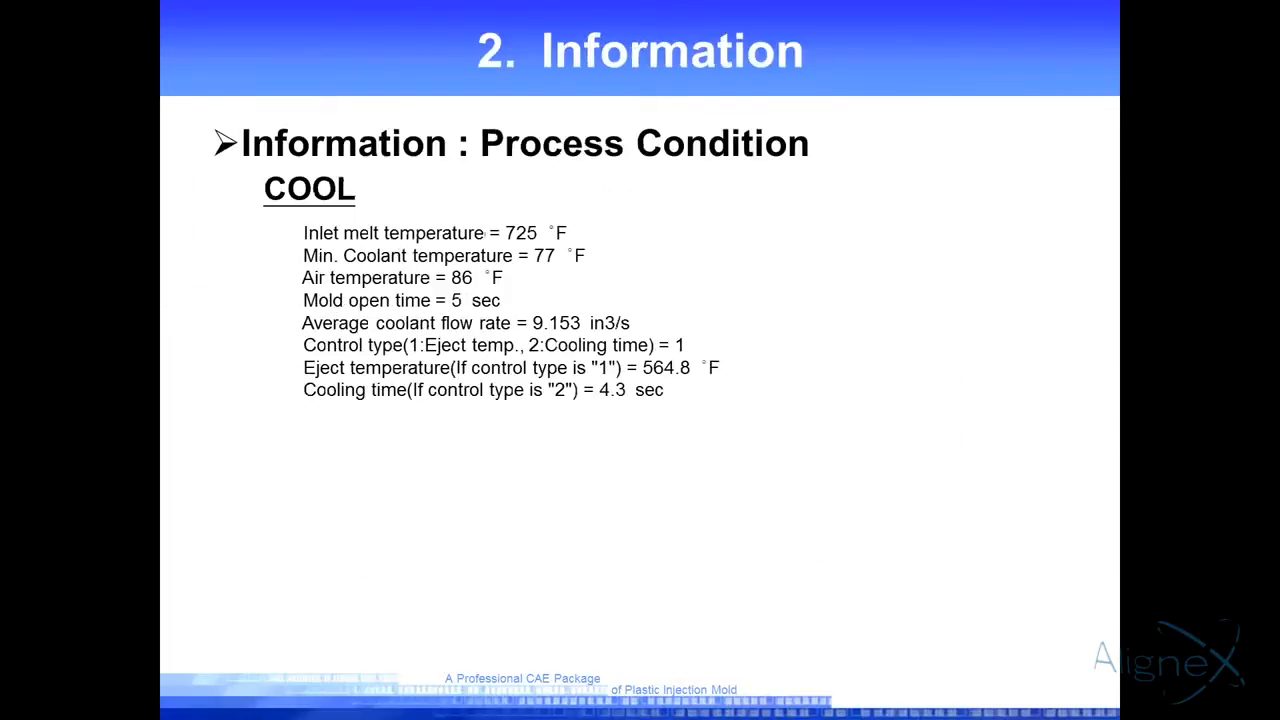
pyautogui.press('Right')
pyautogui.press('Right')
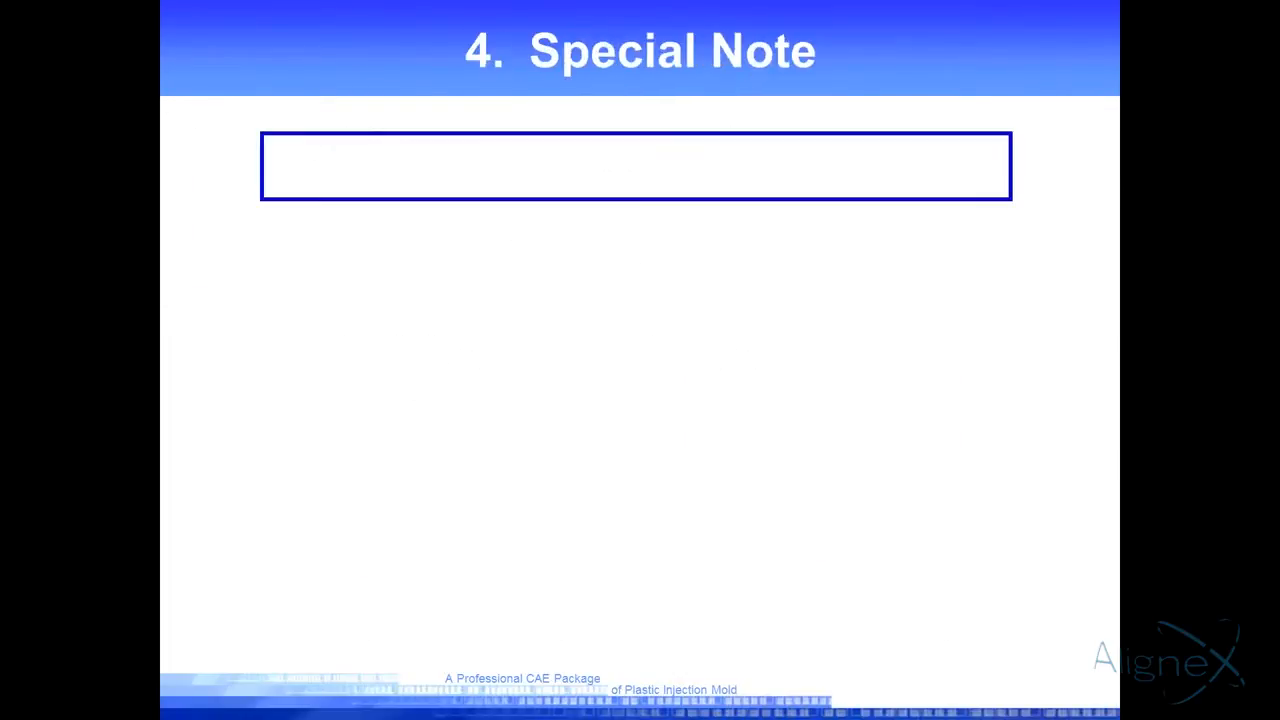
# Look through the report's Material Parameter graphs and Result figures, including the Node Temperature curves.
pyautogui.press('Right')
pyautogui.press('Right')
pyautogui.press('Right')
pyautogui.press('Right')
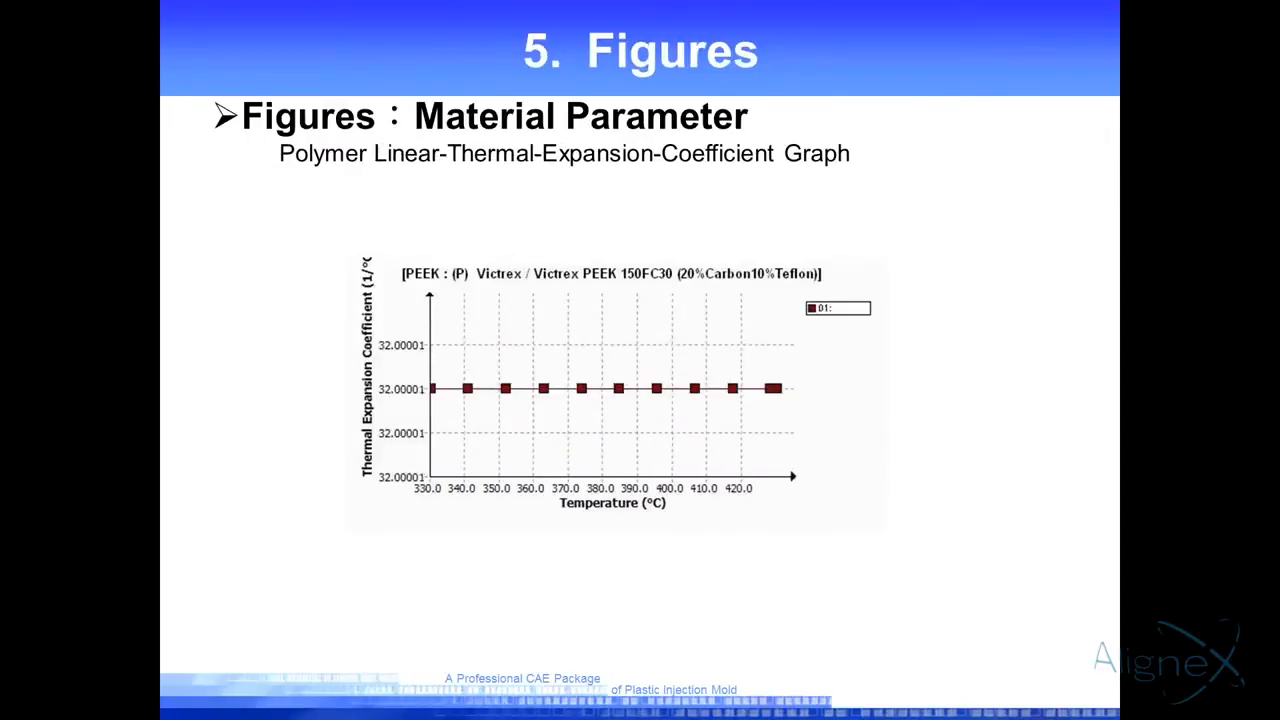
pyautogui.press('Right')
pyautogui.press('Right')
pyautogui.press('Right')
pyautogui.press('Right')
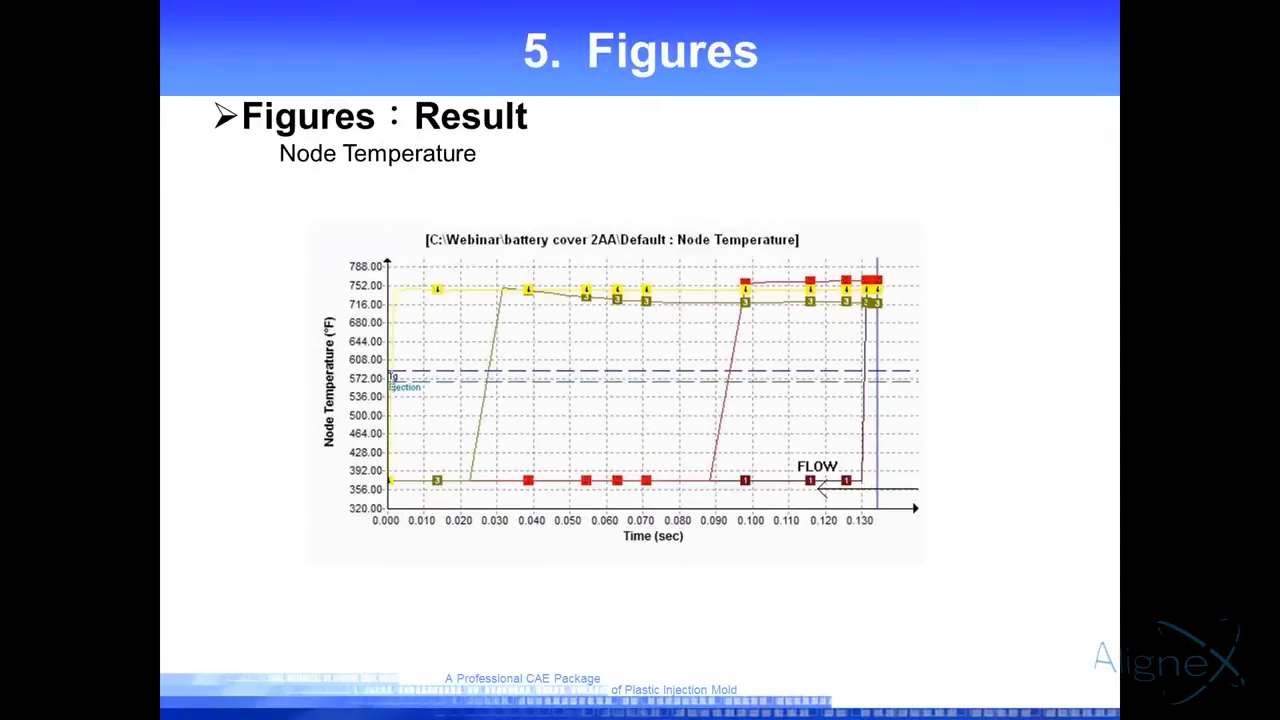
# Review the report's FLOW figures, including Filling Animation, Pressure at End of Fill, Flow Front Central Temperature, Sink Marks, Ease of Fill and Air Traps.
pyautogui.press('Right')
pyautogui.press('Right')
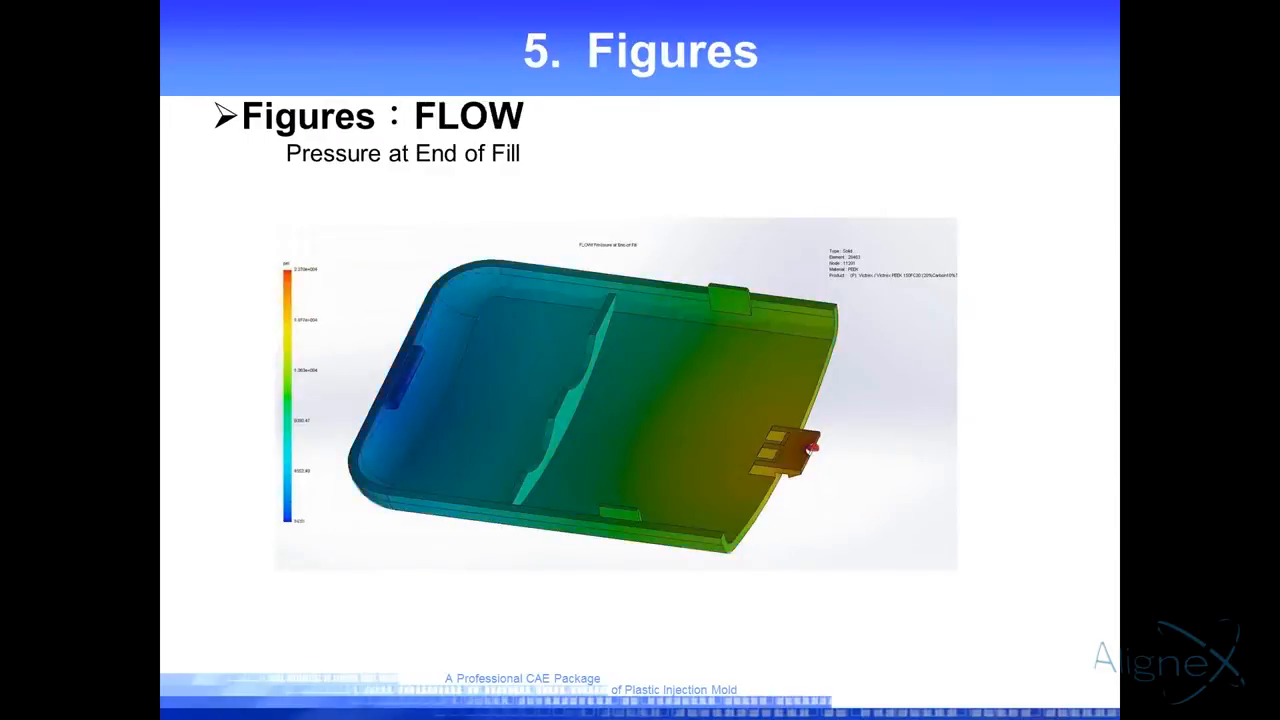
pyautogui.press('Left')
pyautogui.press('Left')
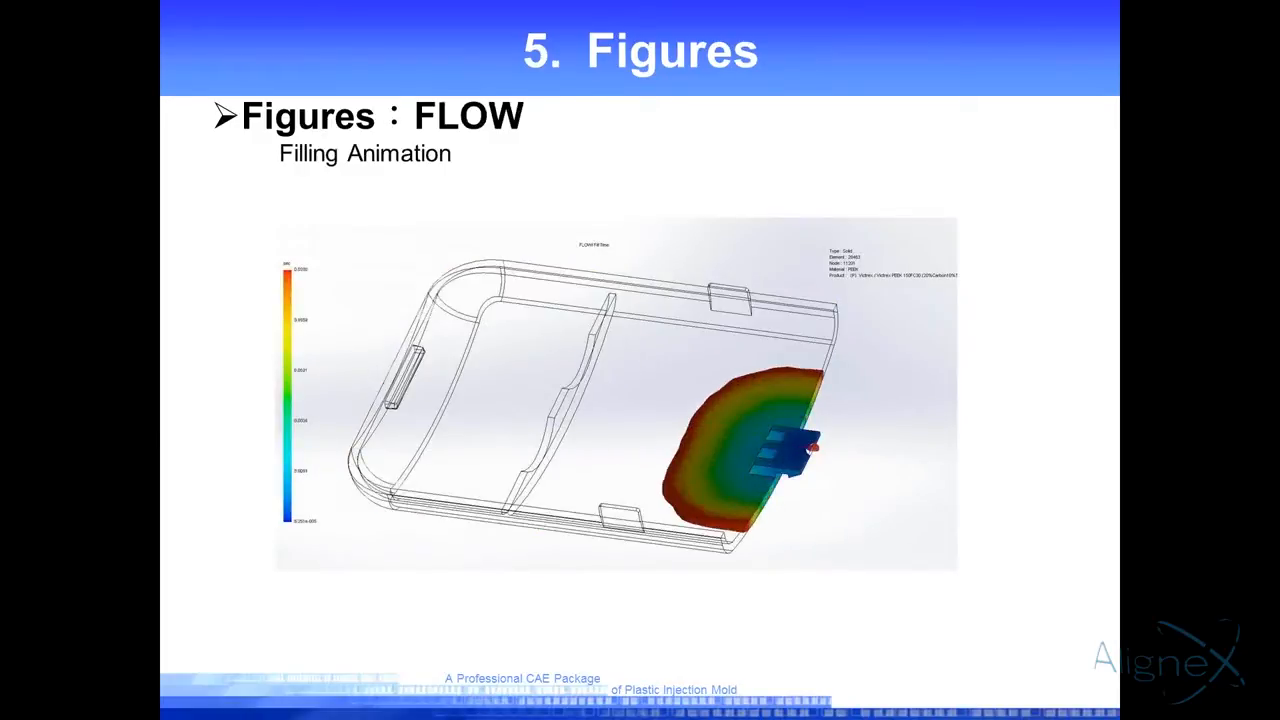
pyautogui.press('Right')
pyautogui.press('Right')
pyautogui.press('Right')
pyautogui.press('Right')
pyautogui.press('Right')
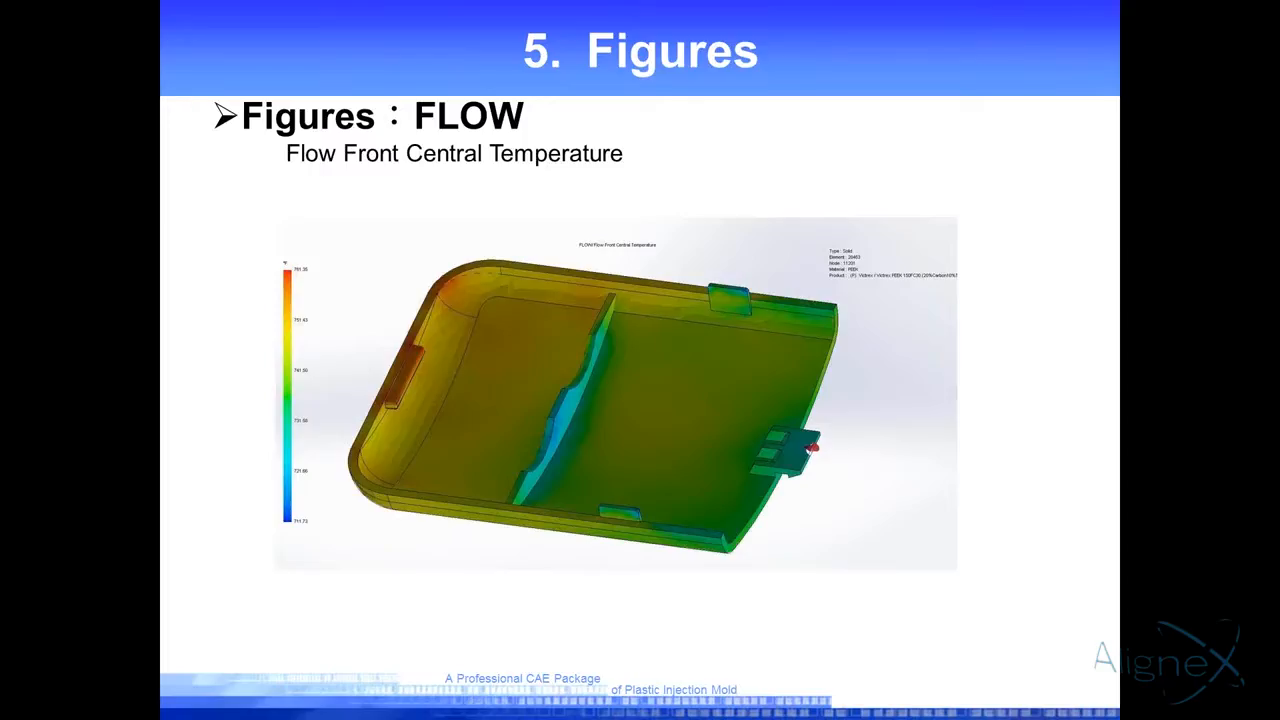
pyautogui.press('Right')
pyautogui.press('Right')
pyautogui.press('Right')
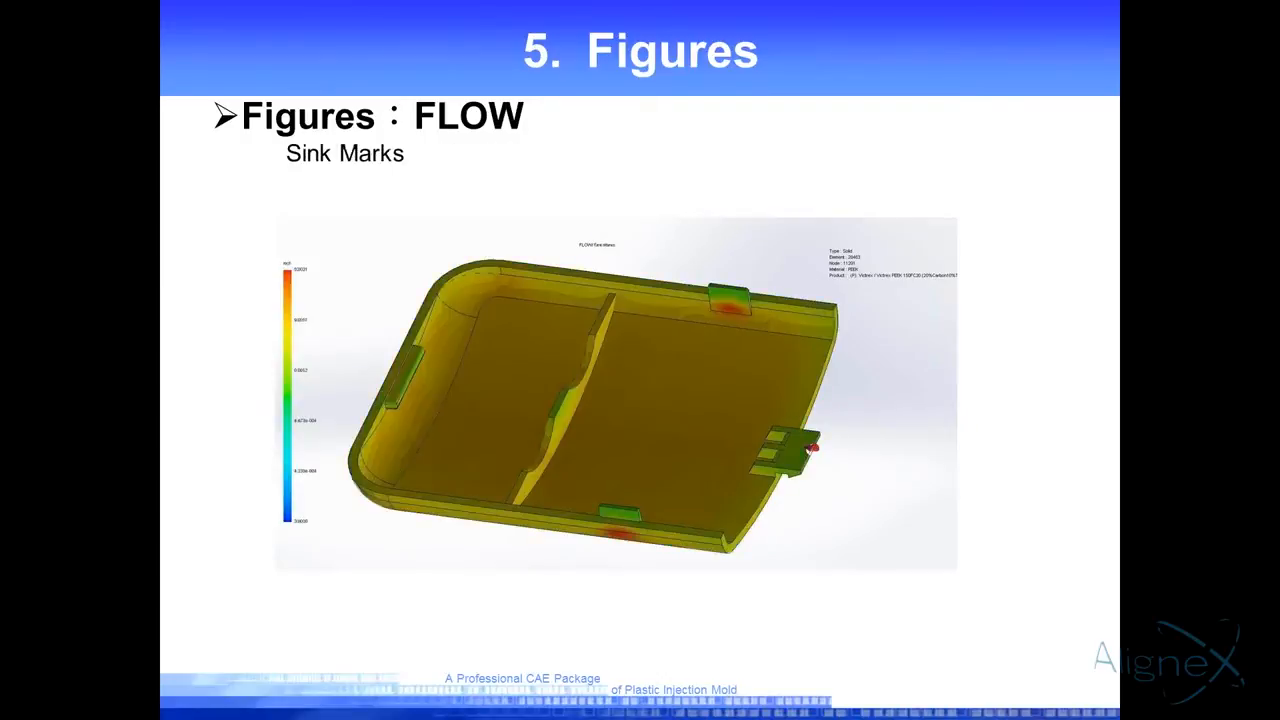
pyautogui.press('Right')
pyautogui.press('Right')
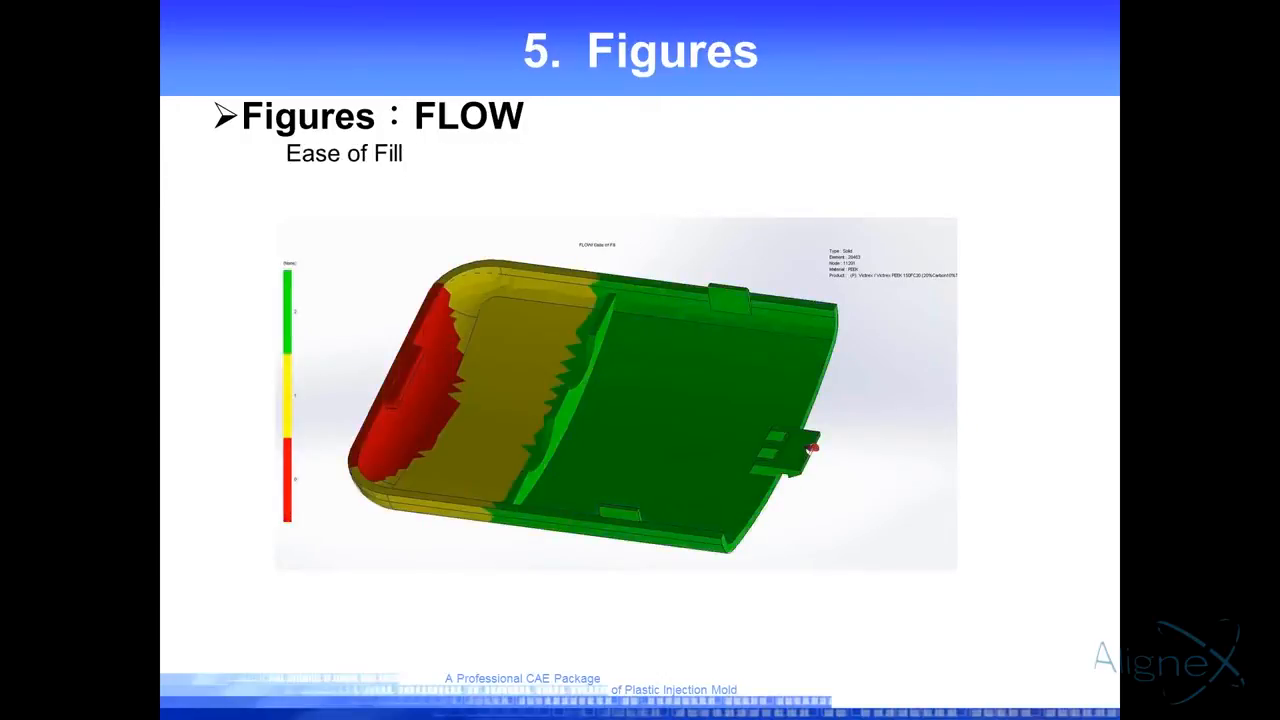
pyautogui.press('Right')
pyautogui.press('Right')
pyautogui.press('Right')
pyautogui.press('Right')
pyautogui.press('Right')
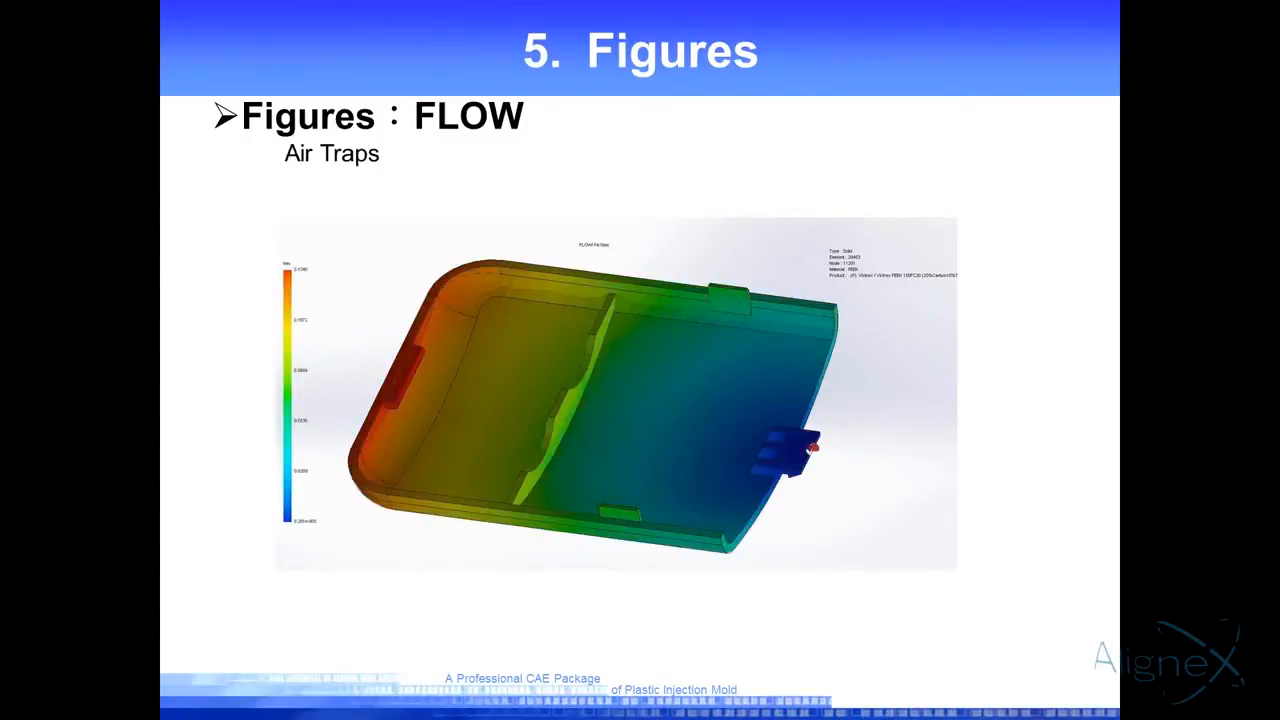
# End the slide show, then close the report presentation and its Default folder to return to the battery cover model.
pyautogui.press('Escape')
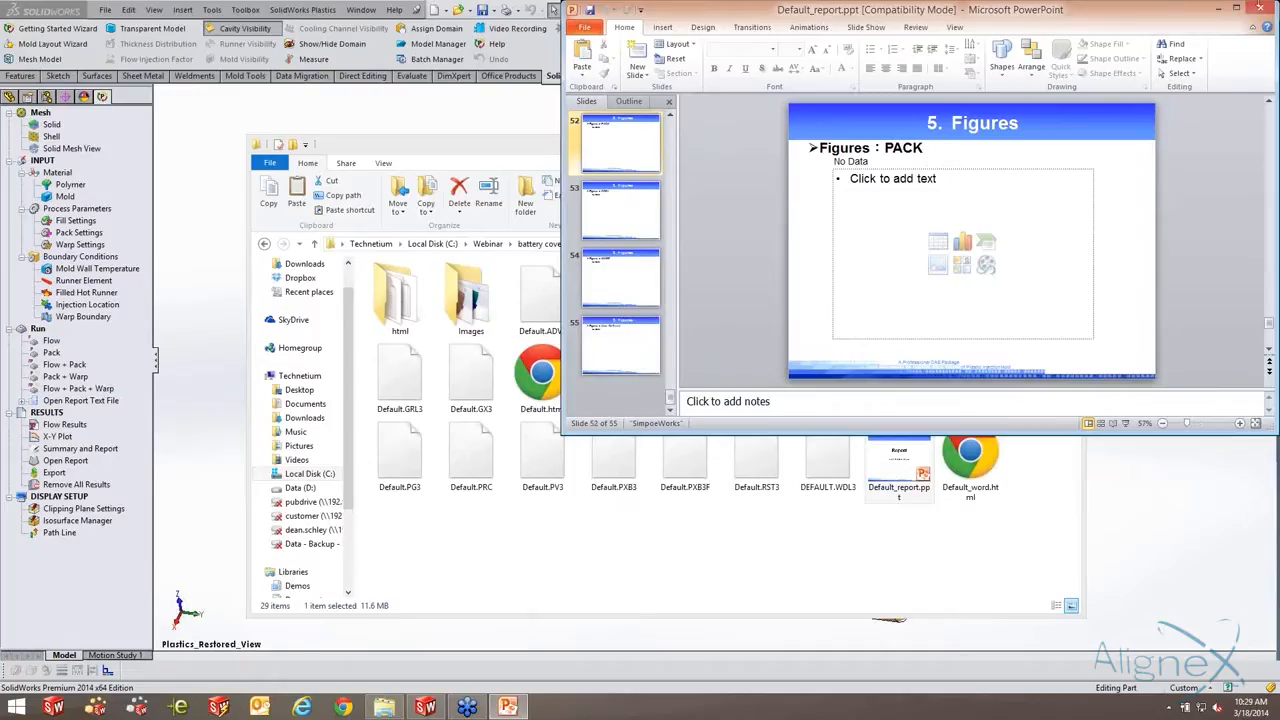
pyautogui.click(1259, 10)
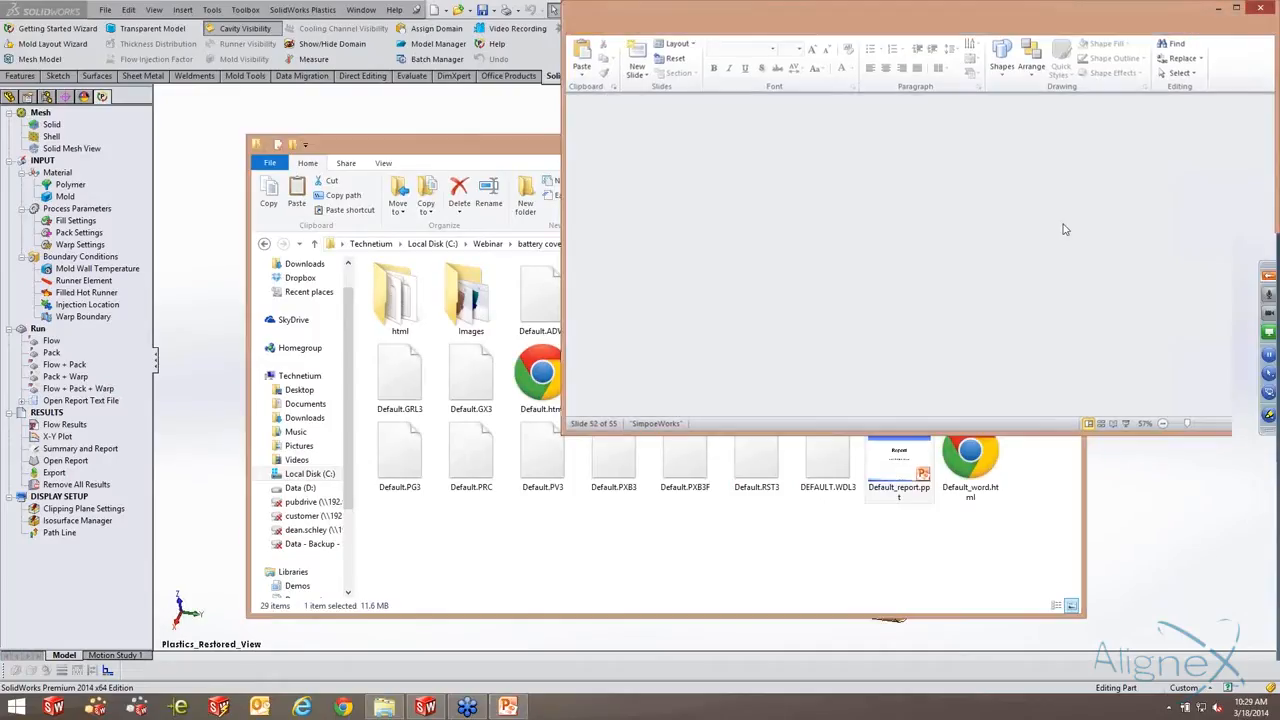
pyautogui.click(1068, 146)
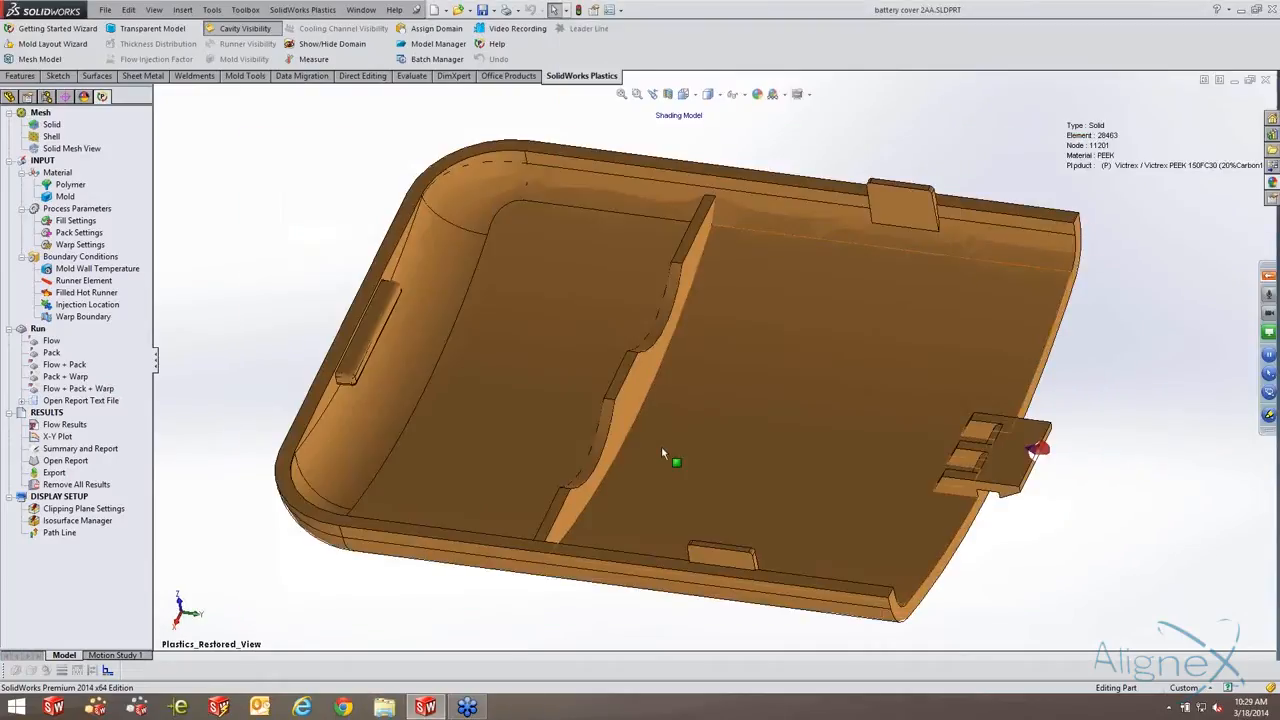
# Open the Pack Settings and turn off the automatic pressure holding time.
pyautogui.scroll(1, 661, 448)
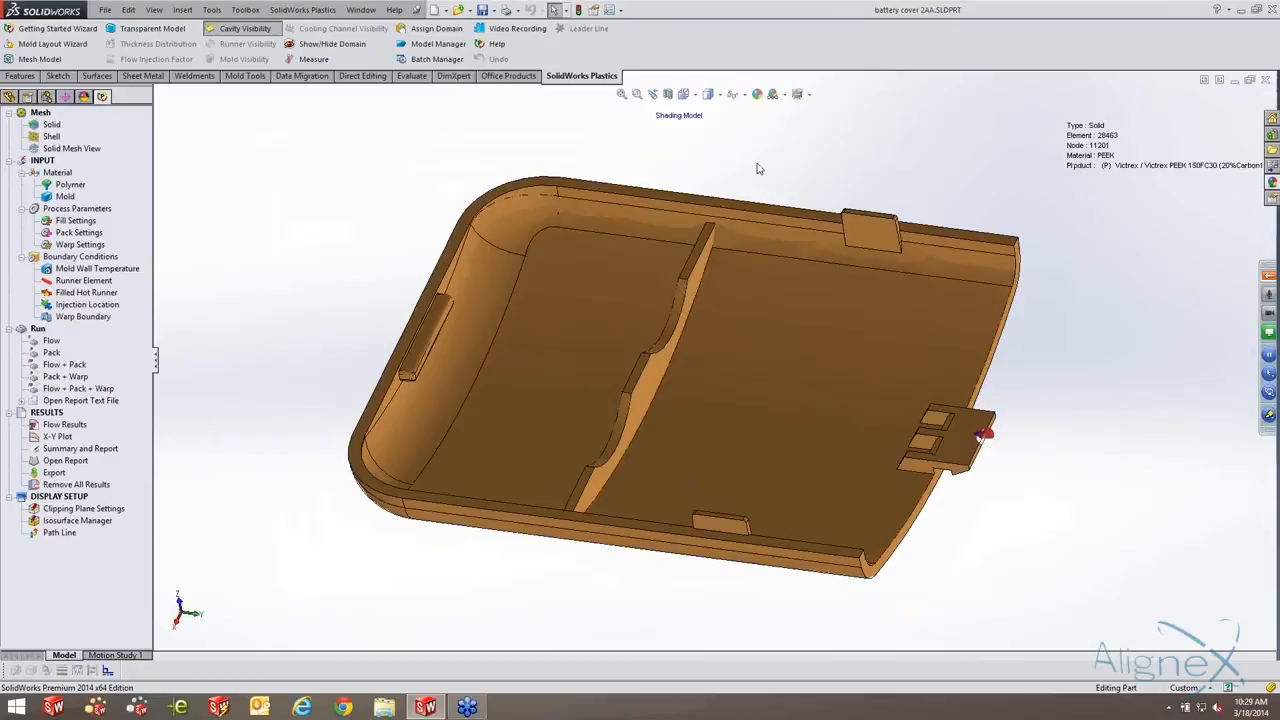
pyautogui.moveTo(758, 168)
pyautogui.mouseDown(button='middle')
pyautogui.moveTo(767, 174)
pyautogui.moveTo(768, 160)
pyautogui.mouseUp(button='middle')
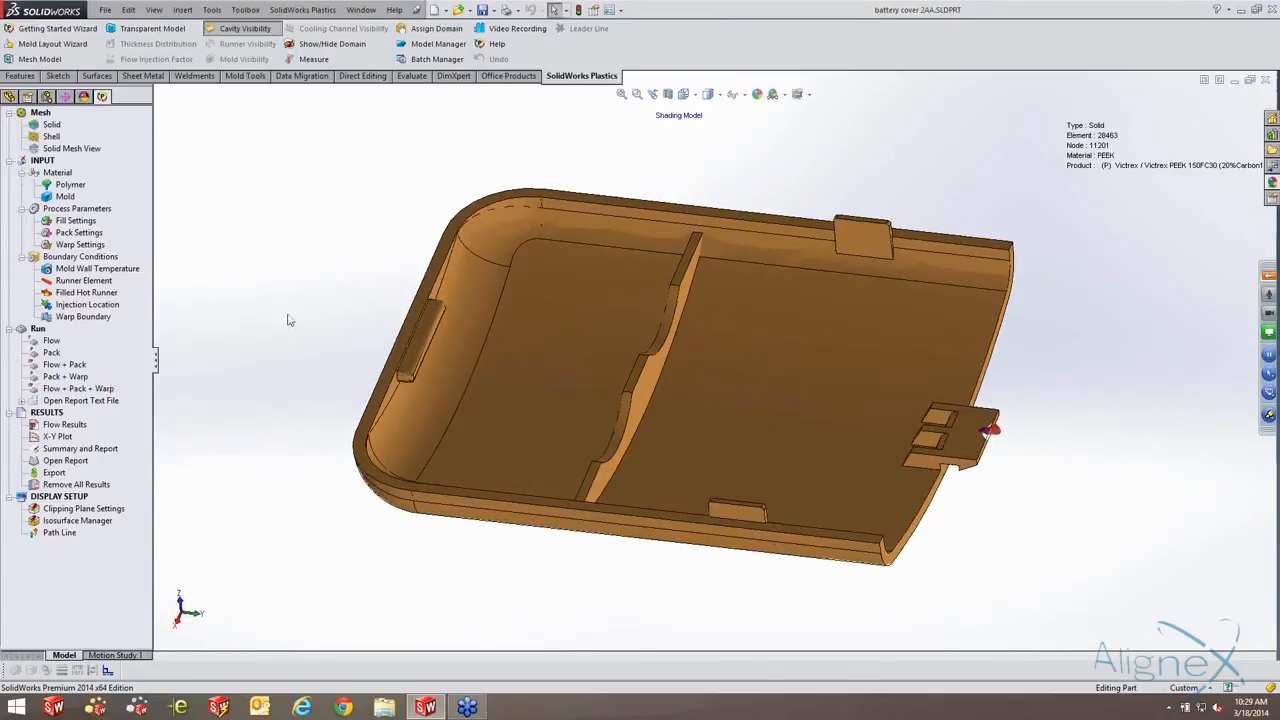
pyautogui.click(83, 235)
pyautogui.doubleClick(84, 233)
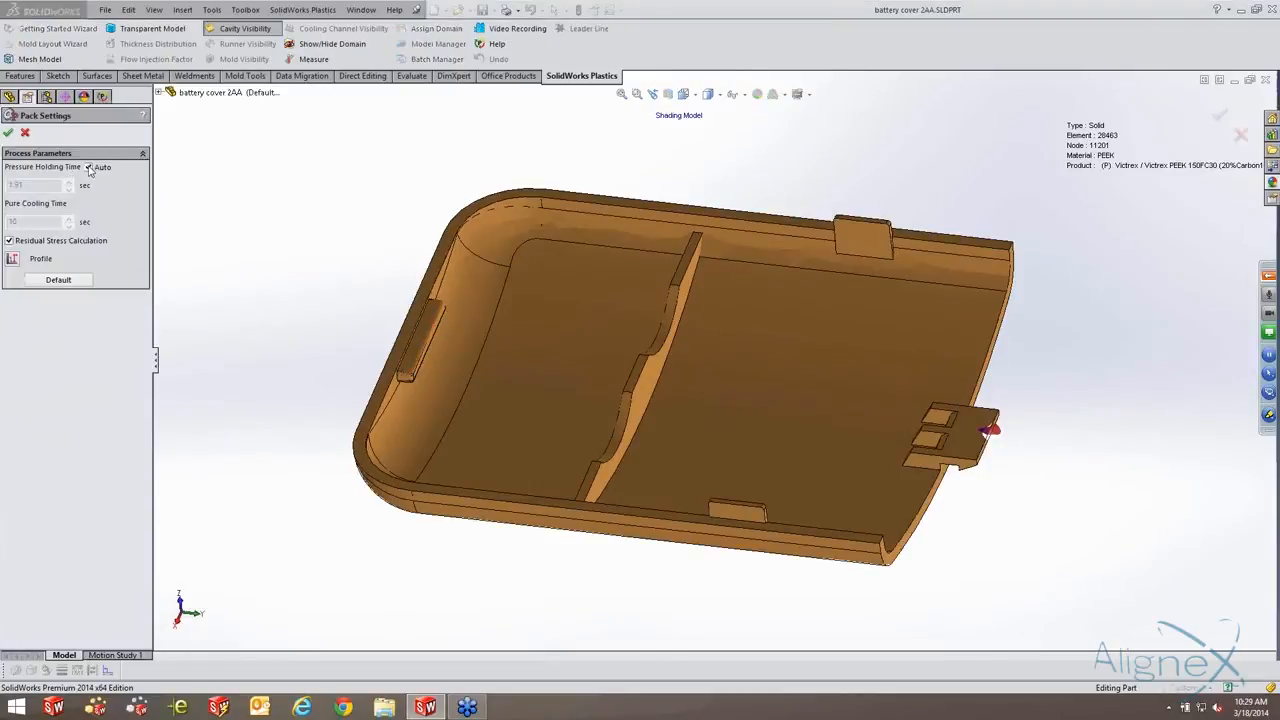
pyautogui.click(88, 167)
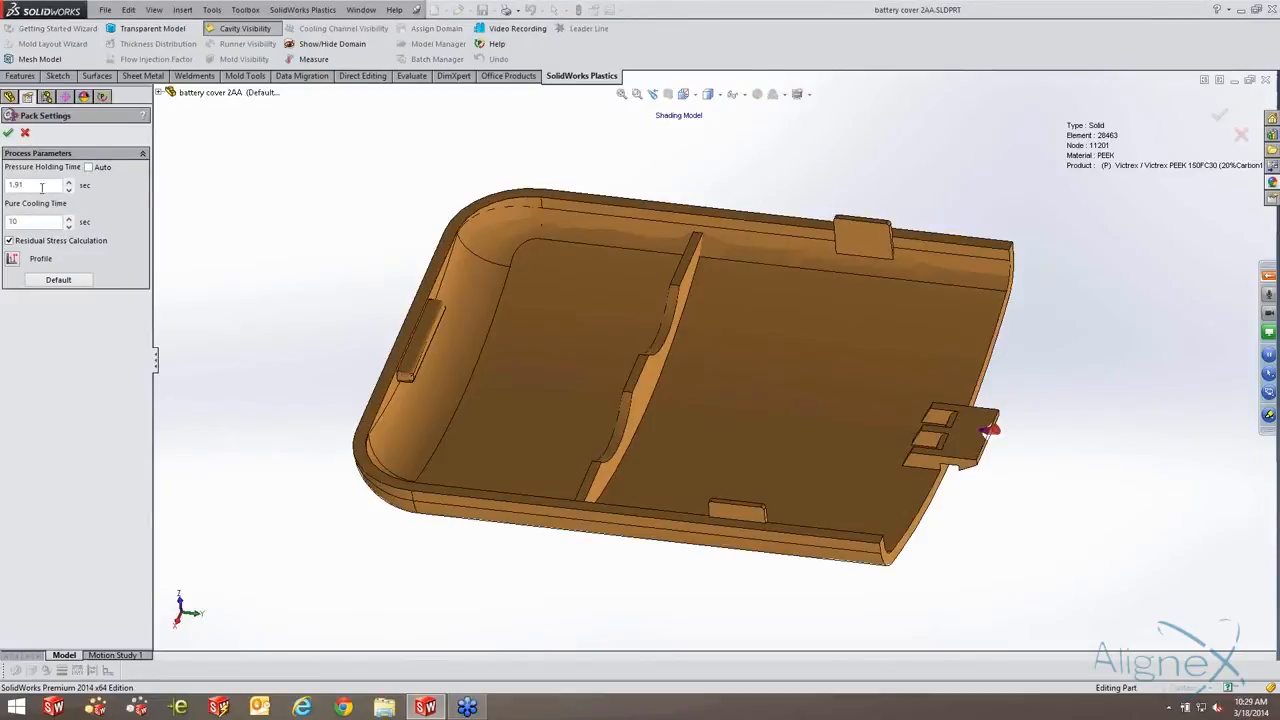
pyautogui.click(13, 222)
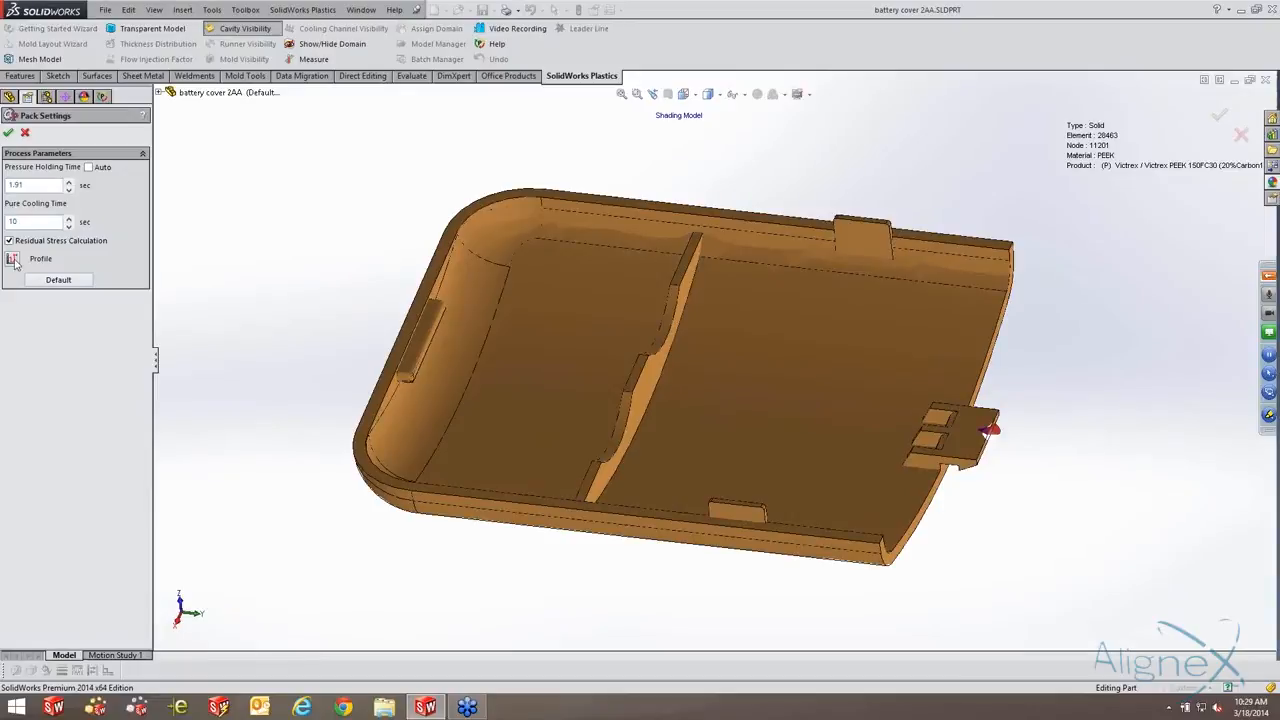
# Inspect the pressure profile of the packing stage, cancel the Pack Profile, and close the Pack Settings.
pyautogui.click(12, 259)
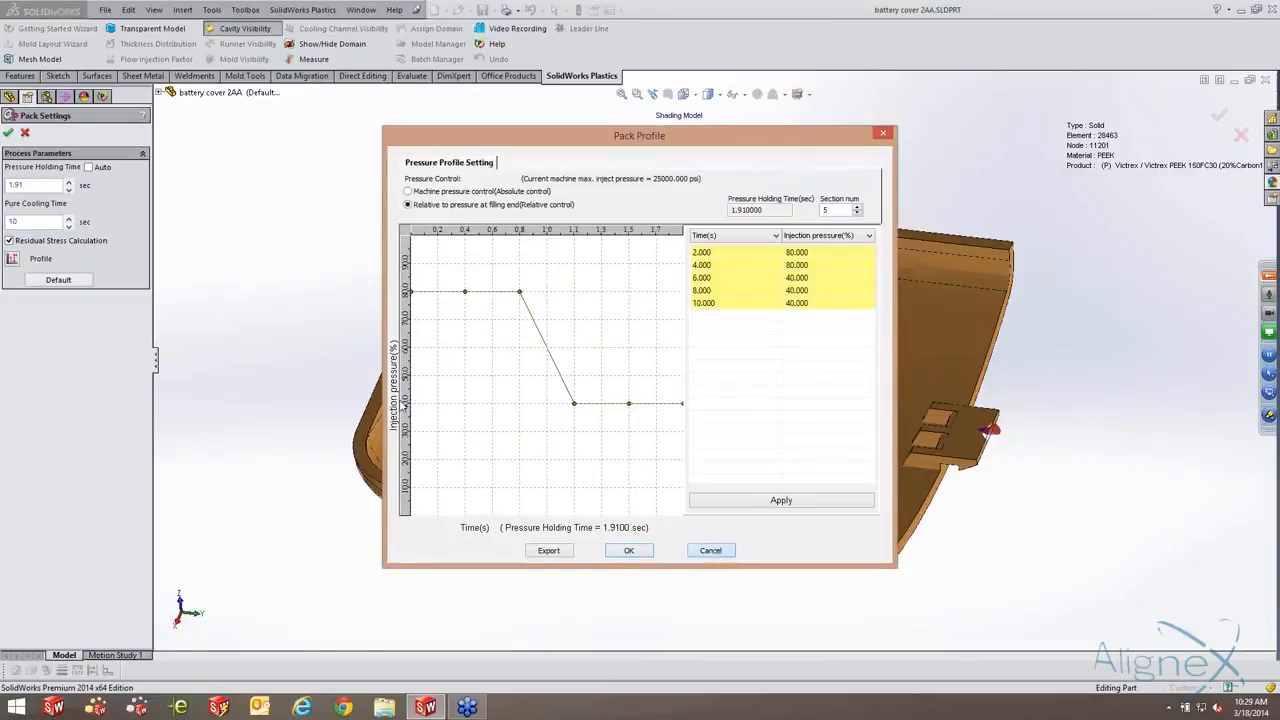
pyautogui.click(711, 551)
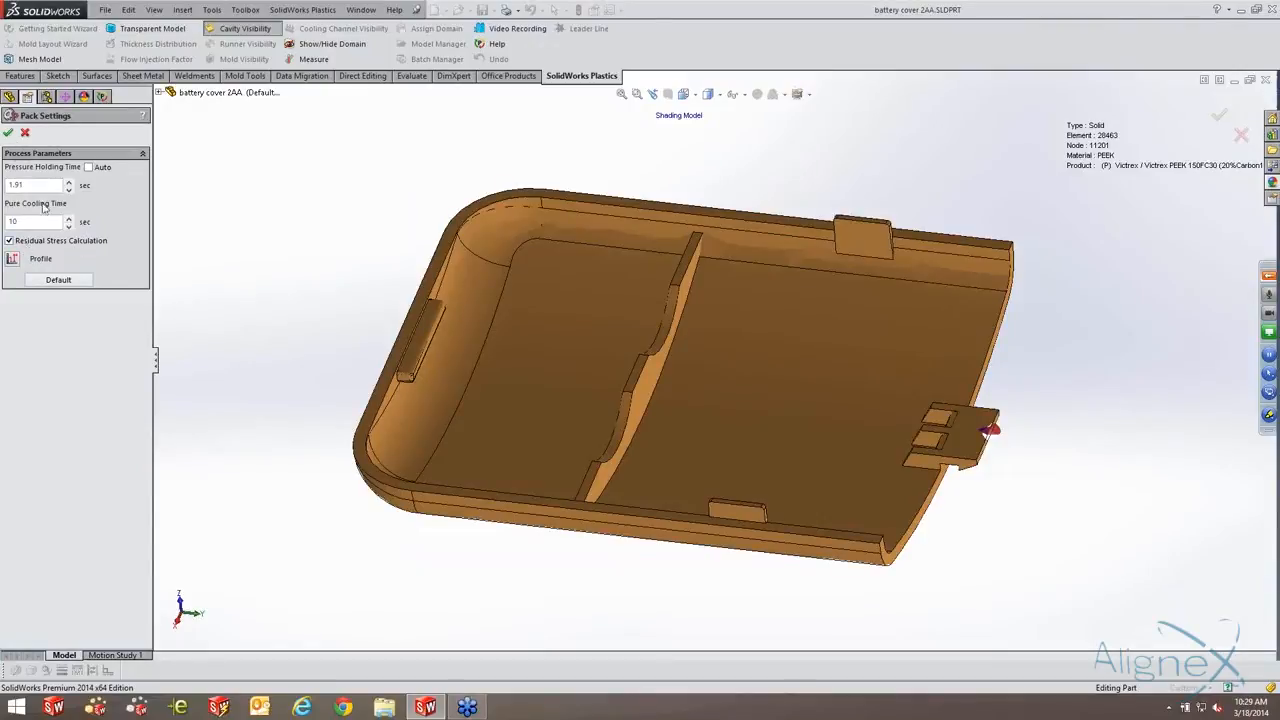
pyautogui.click(291, 209)
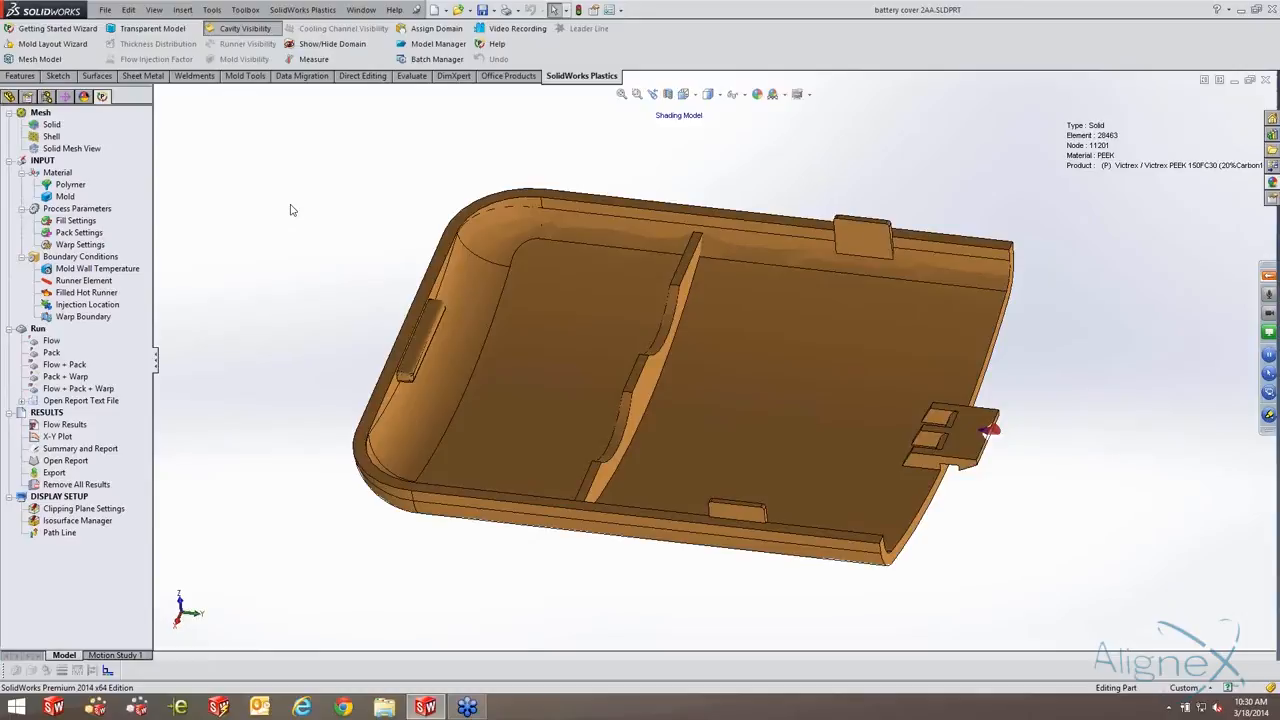
# Run the Pack analysis and enlarge the Analysis Manager window to show more of its log.
pyautogui.doubleClick(50, 354)
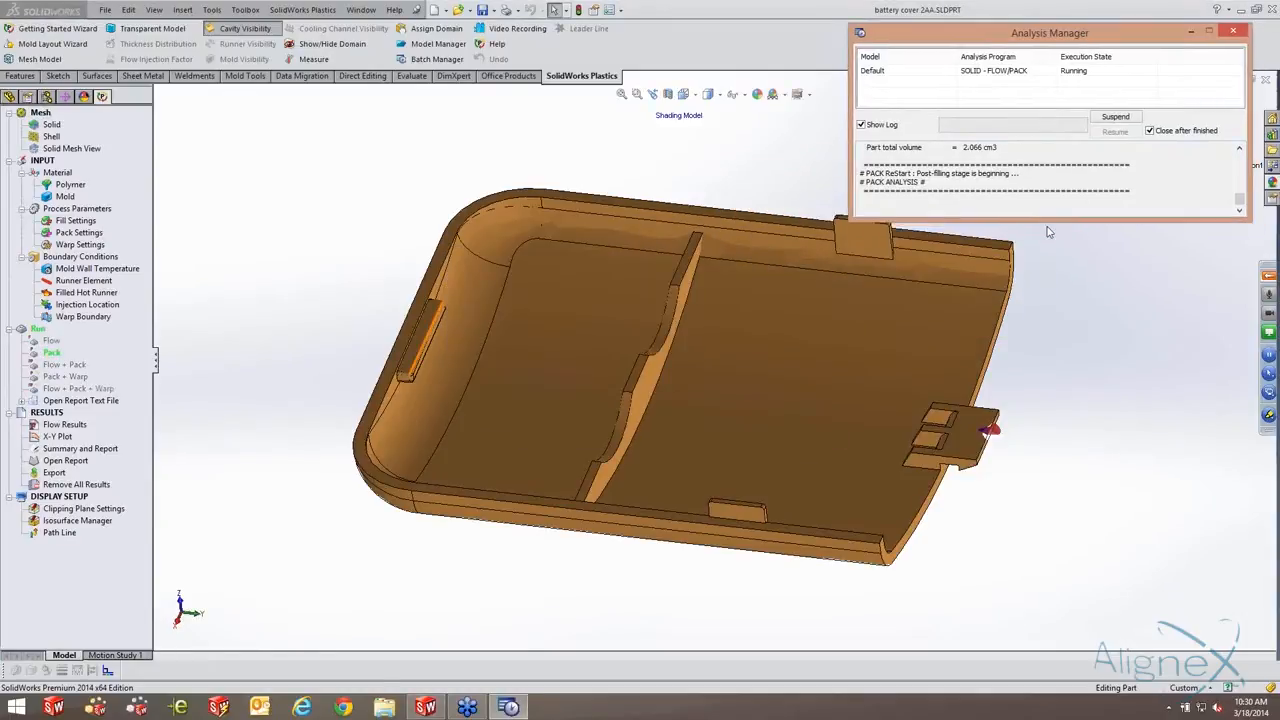
pyautogui.moveTo(1063, 293); pyautogui.dragTo(1063, 312)
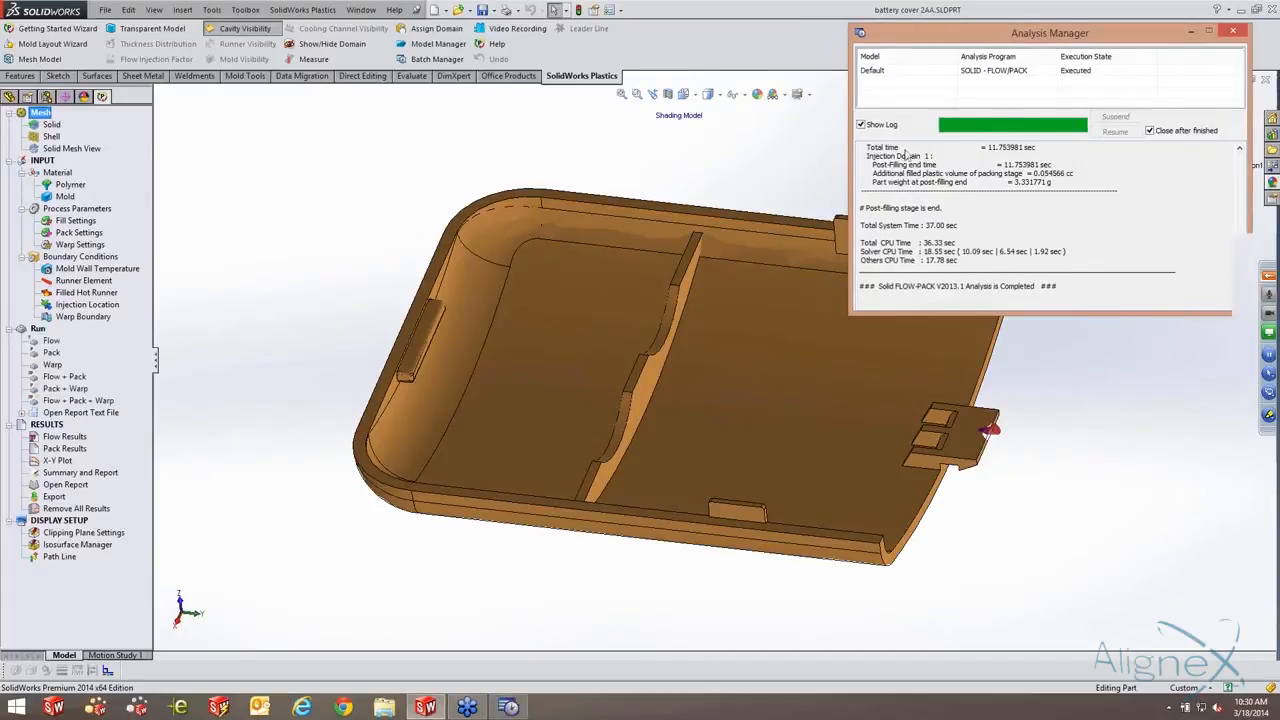
# Open the results and examine Pressure at End of Packing on a clipped section of the cover, then remove the clipping.
pyautogui.doubleClick(89, 437)
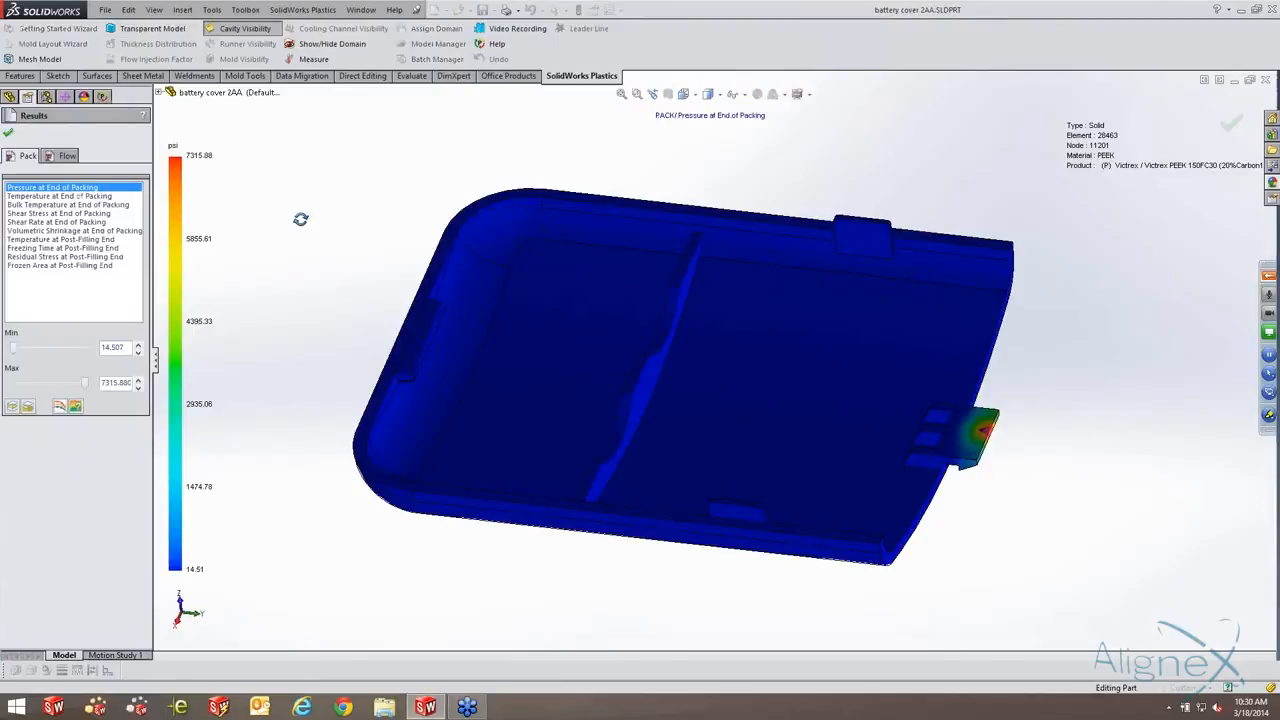
pyautogui.click(12, 407)
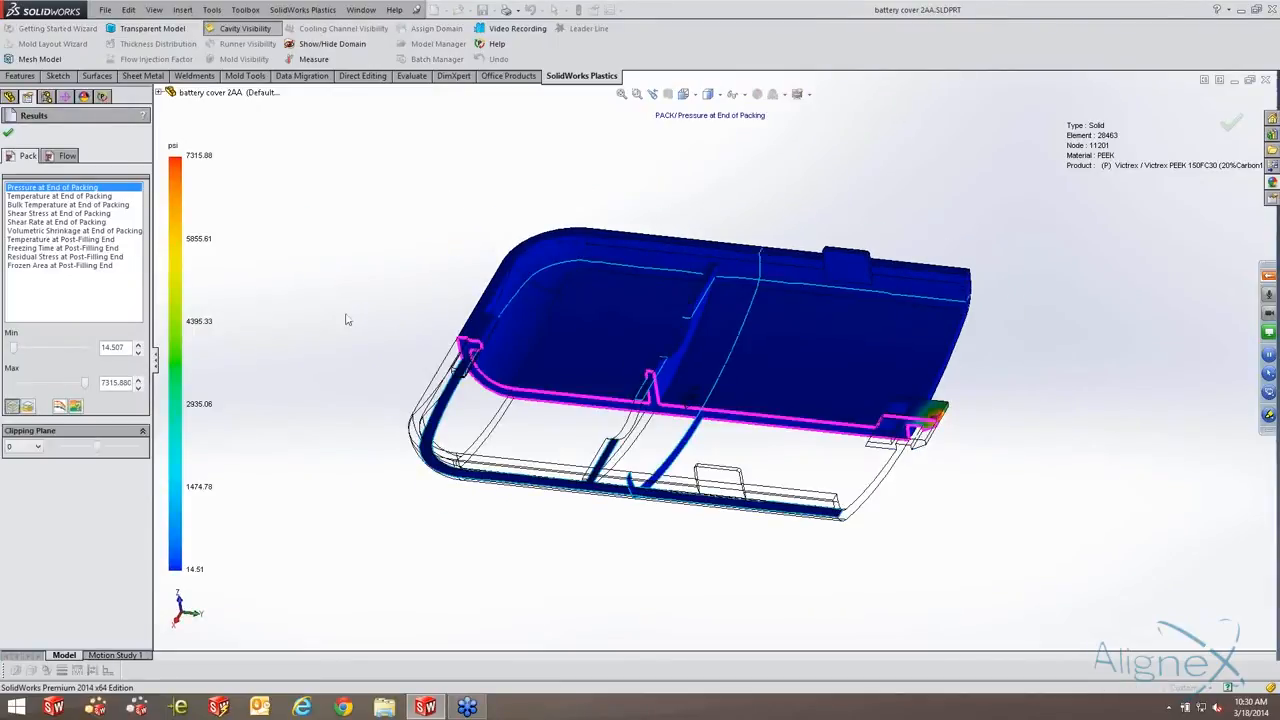
pyautogui.click(12, 407)
# Display Temperature at End of Packing on a clipped section and examine the rib and the clip at the cover's closed end.
pyautogui.press('Down')
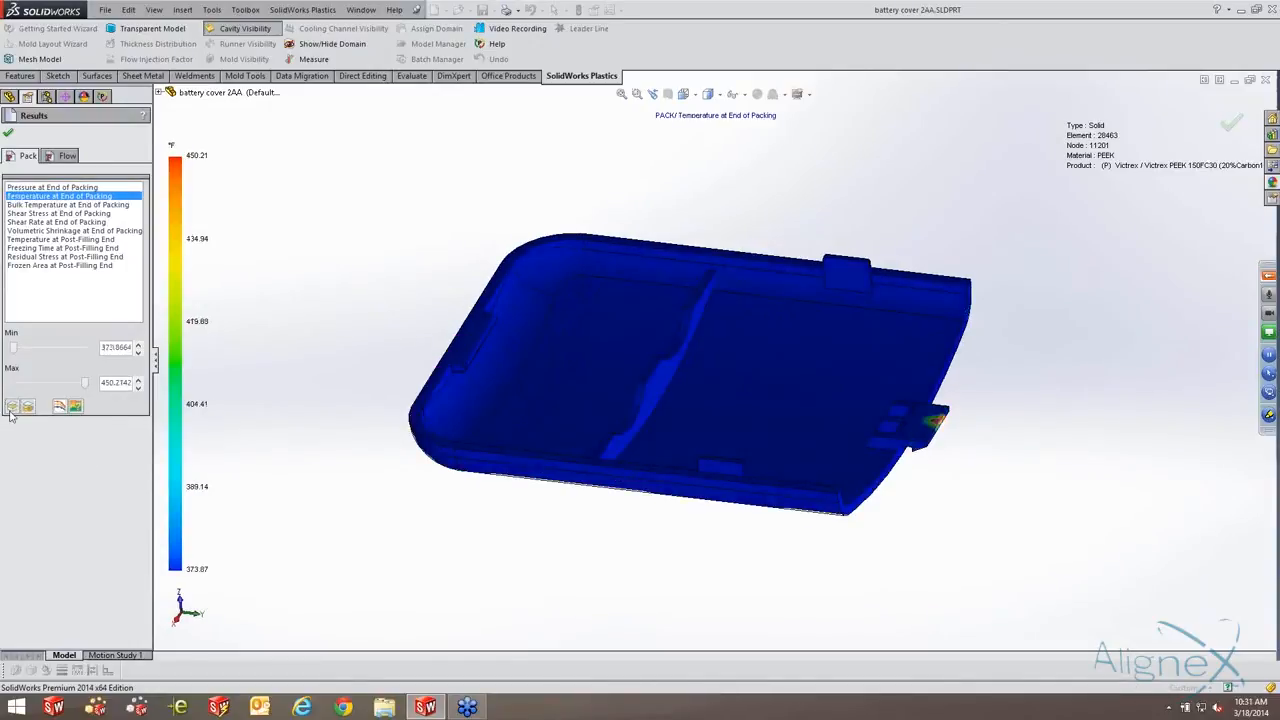
pyautogui.click(12, 407)
pyautogui.moveTo(634, 369); pyautogui.dragTo(726, 430, button='middle')
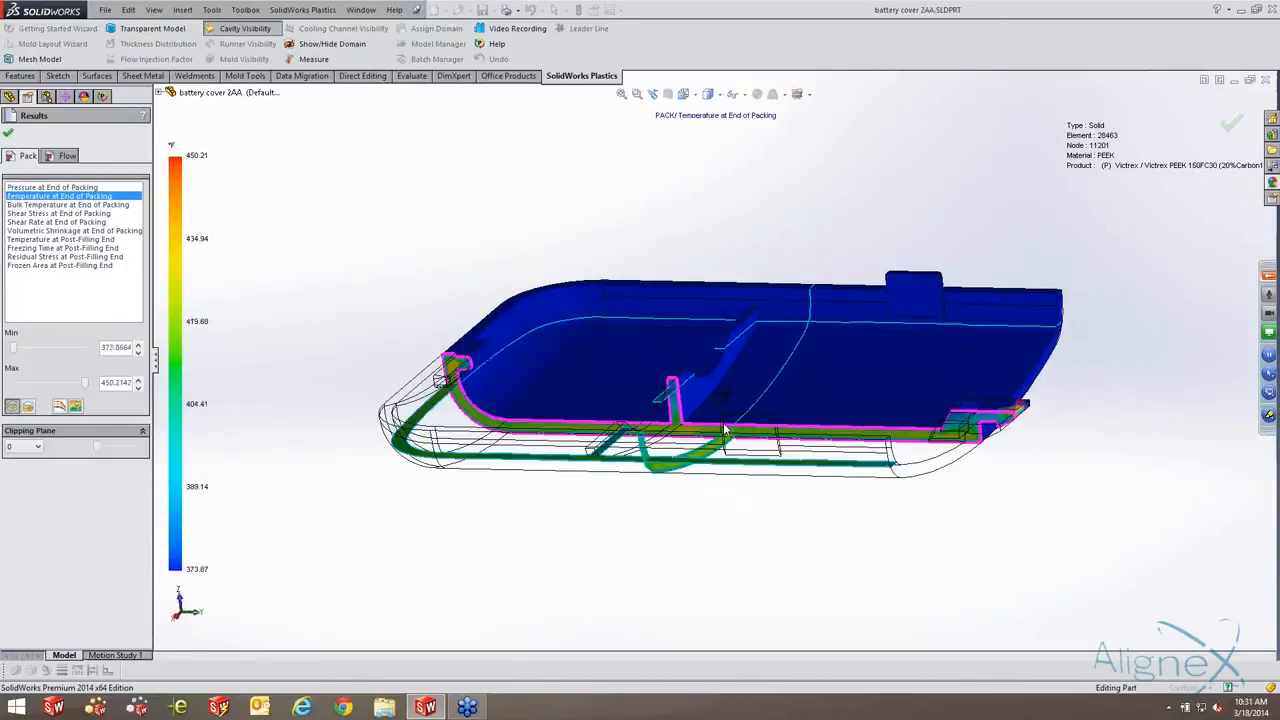
pyautogui.scroll(-3, 731, 432)
pyautogui.scroll(-4, 730, 430)
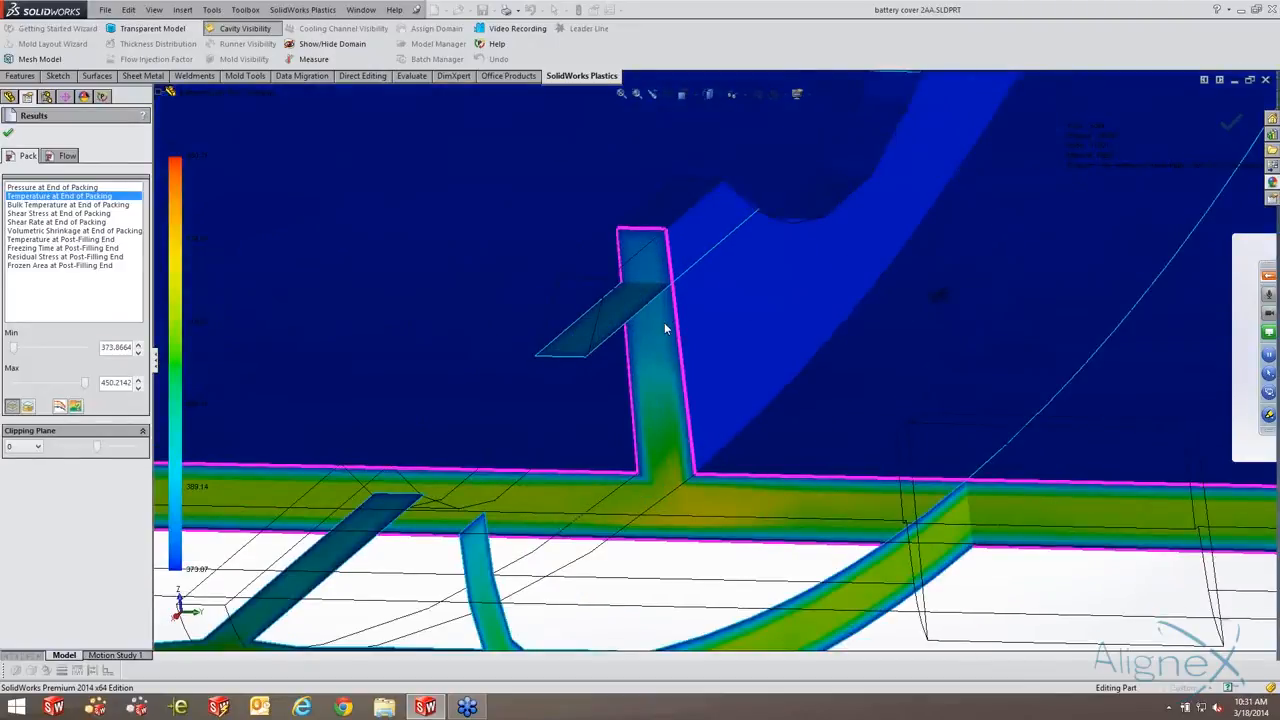
pyautogui.scroll(-2, 675, 528)
pyautogui.scroll(3, 675, 530)
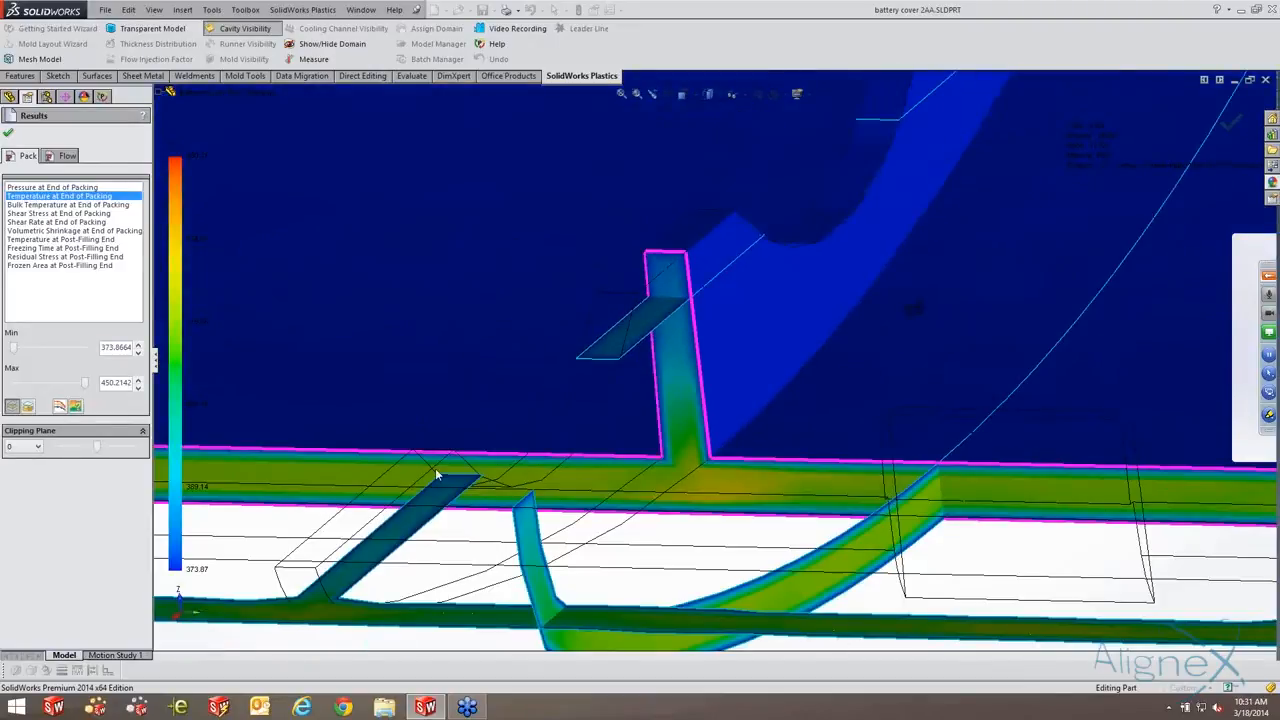
pyautogui.scroll(5, 412, 315)
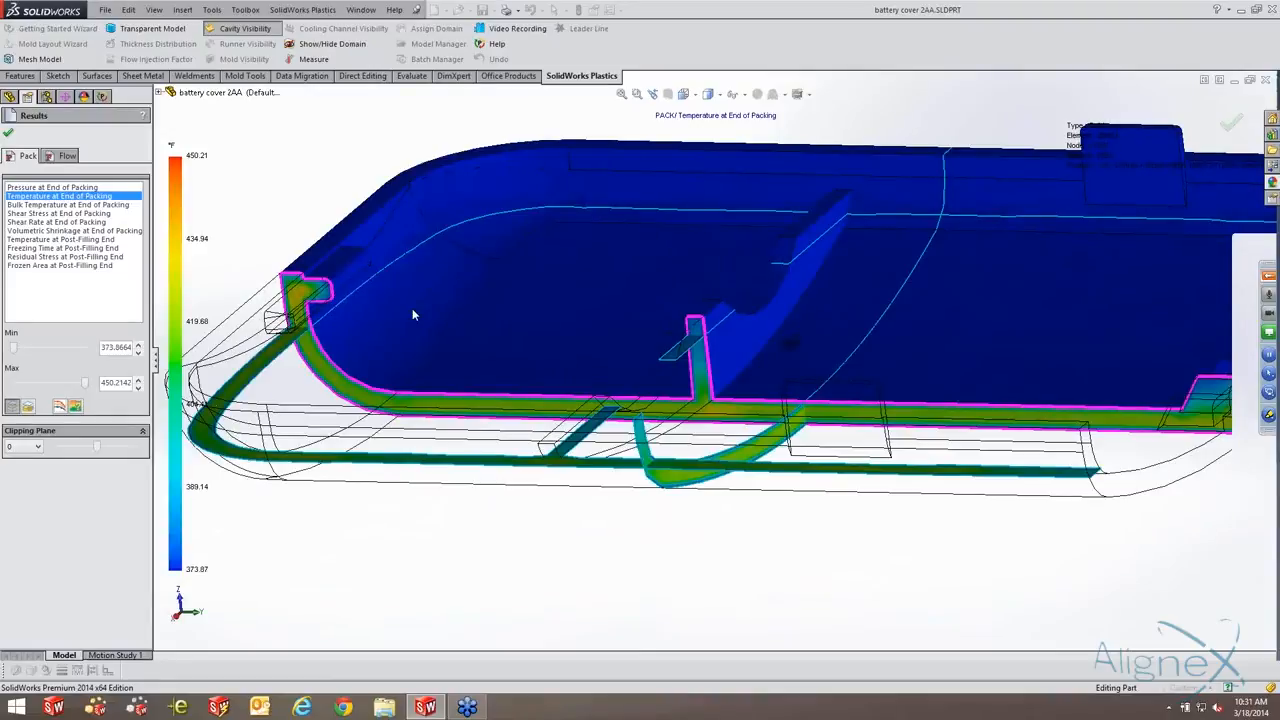
pyautogui.scroll(-5, 412, 314)
pyautogui.scroll(10, 1060, 380)
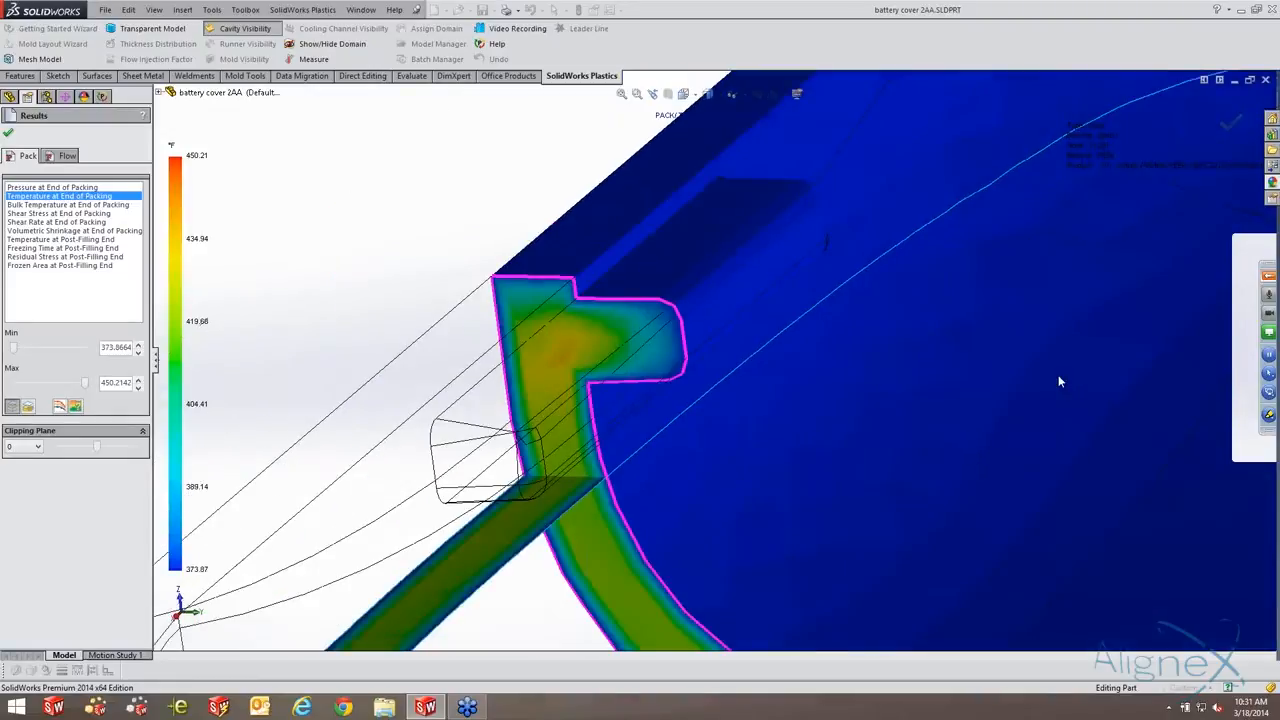
# Shift the clipping plane slightly and examine Temperature at End of Packing across the sectioned cover.
pyautogui.scroll(-3, 875, 377)
pyautogui.moveTo(780, 362); pyautogui.dragTo(526, 458, button='middle')
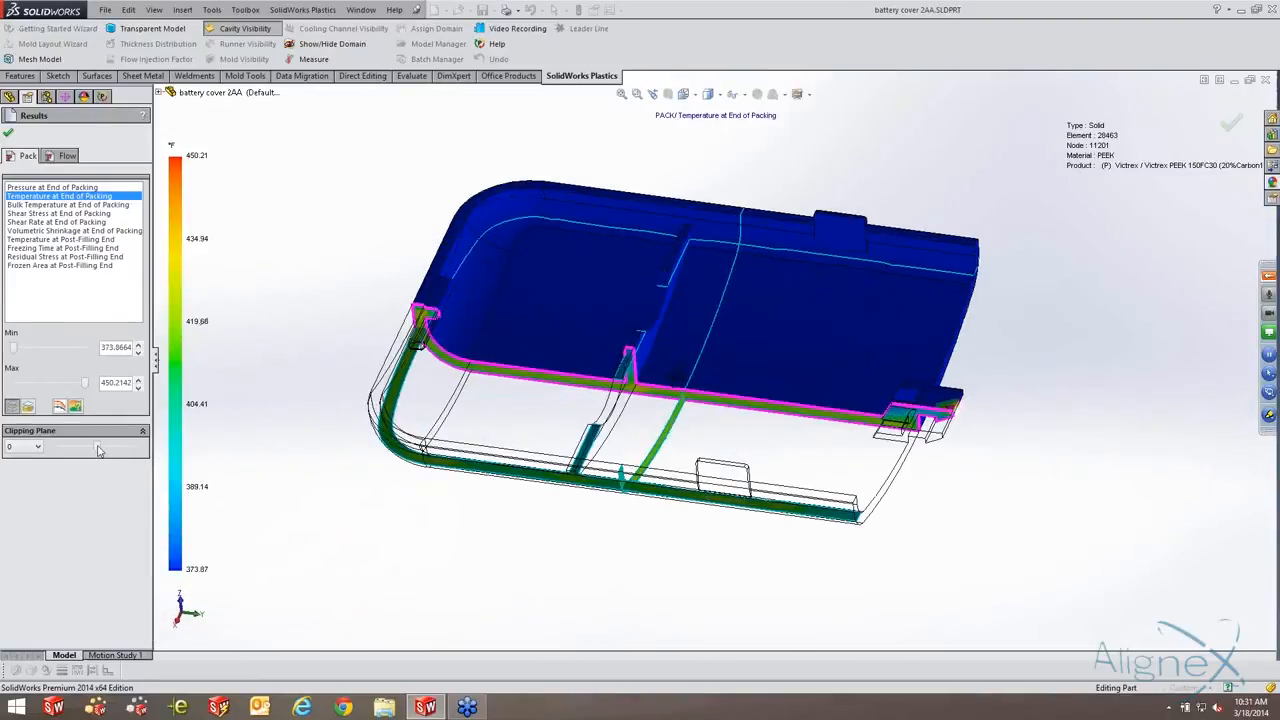
pyautogui.moveTo(98, 449)
pyautogui.mouseDown()
pyautogui.moveTo(72, 447)
pyautogui.moveTo(100, 456)
pyautogui.mouseUp()
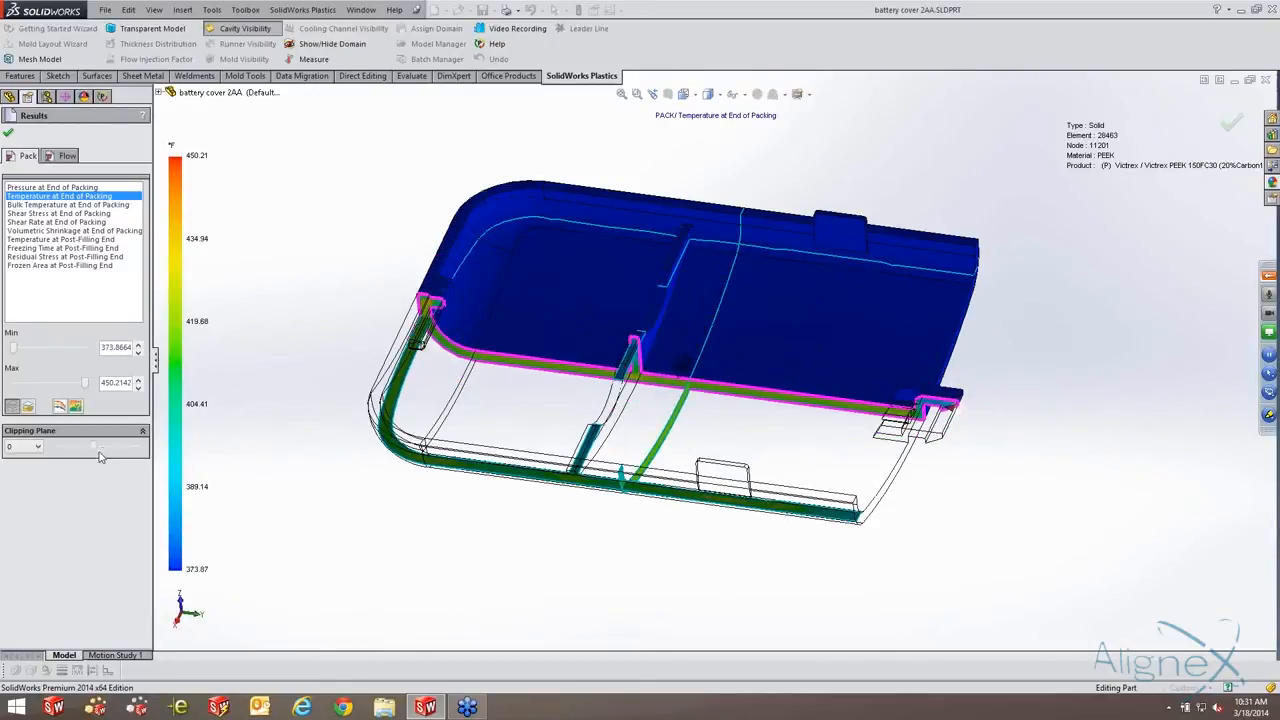
# Step through the remaining pack results on the clipped cover, from Bulk Temperature at End of Packing to Frozen Area at Post-Filling End.
pyautogui.click(60, 205)
pyautogui.click(68, 221)
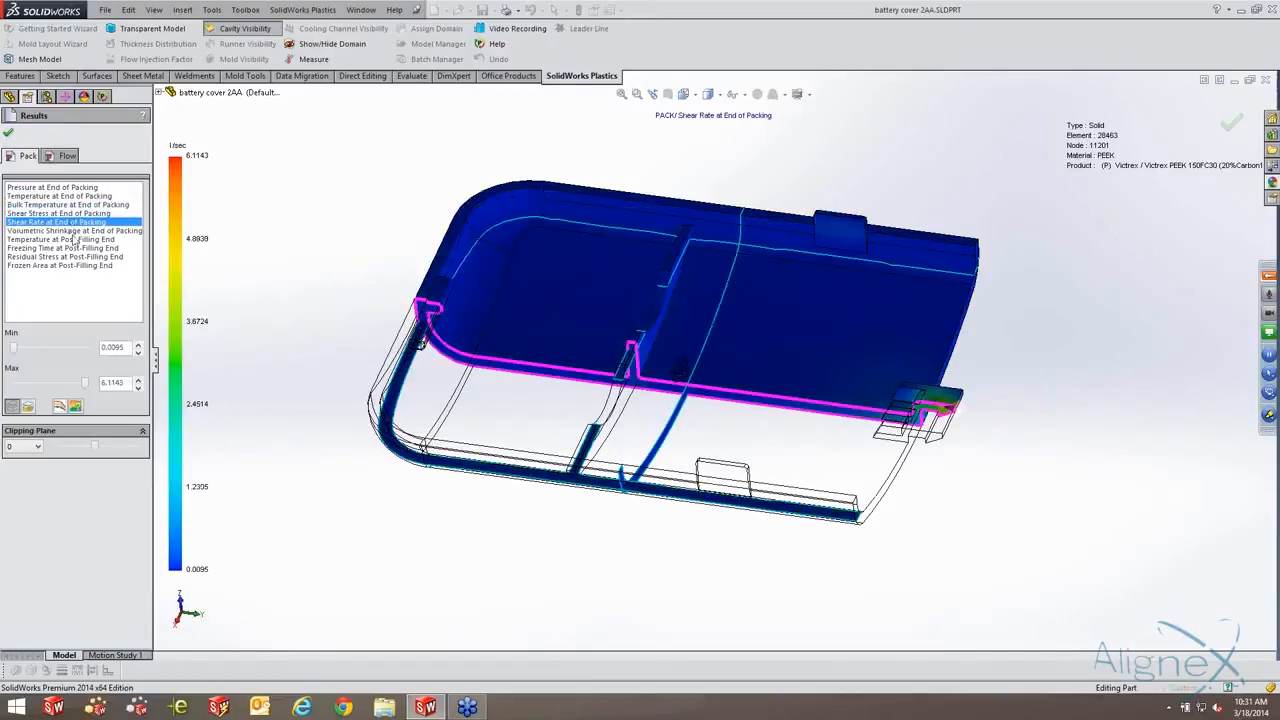
pyautogui.click(73, 239)
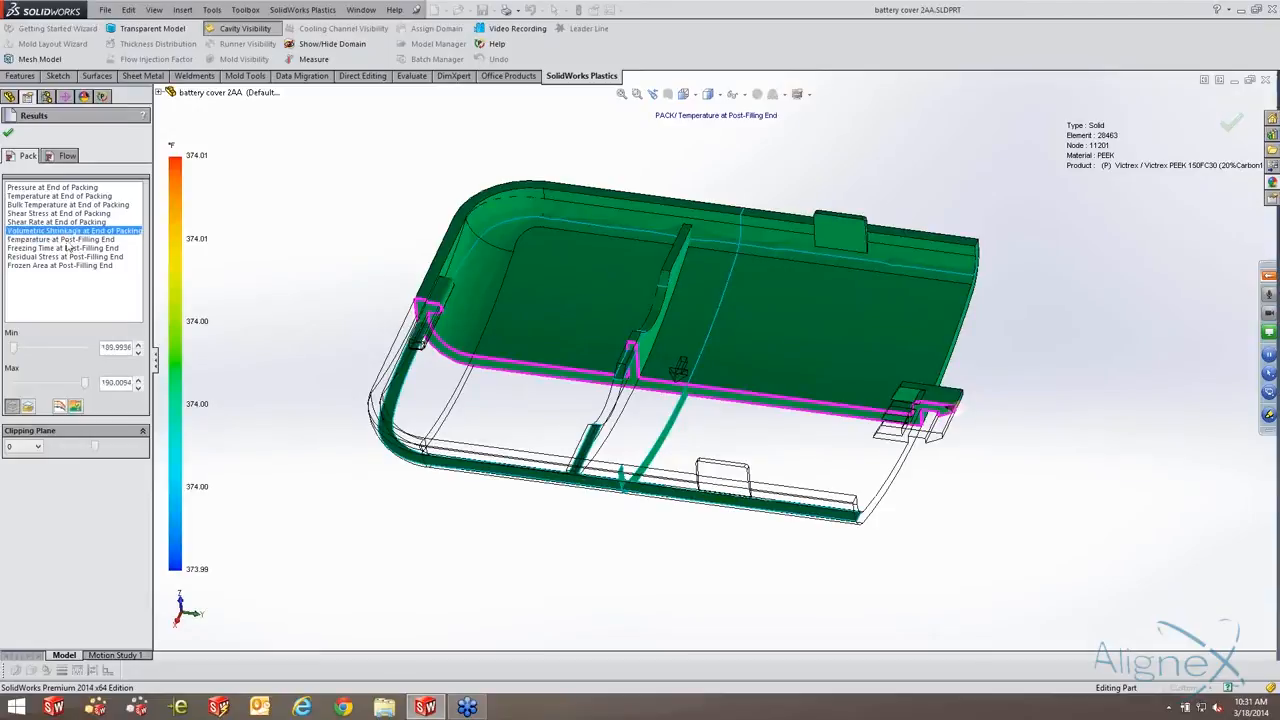
pyautogui.click(68, 247)
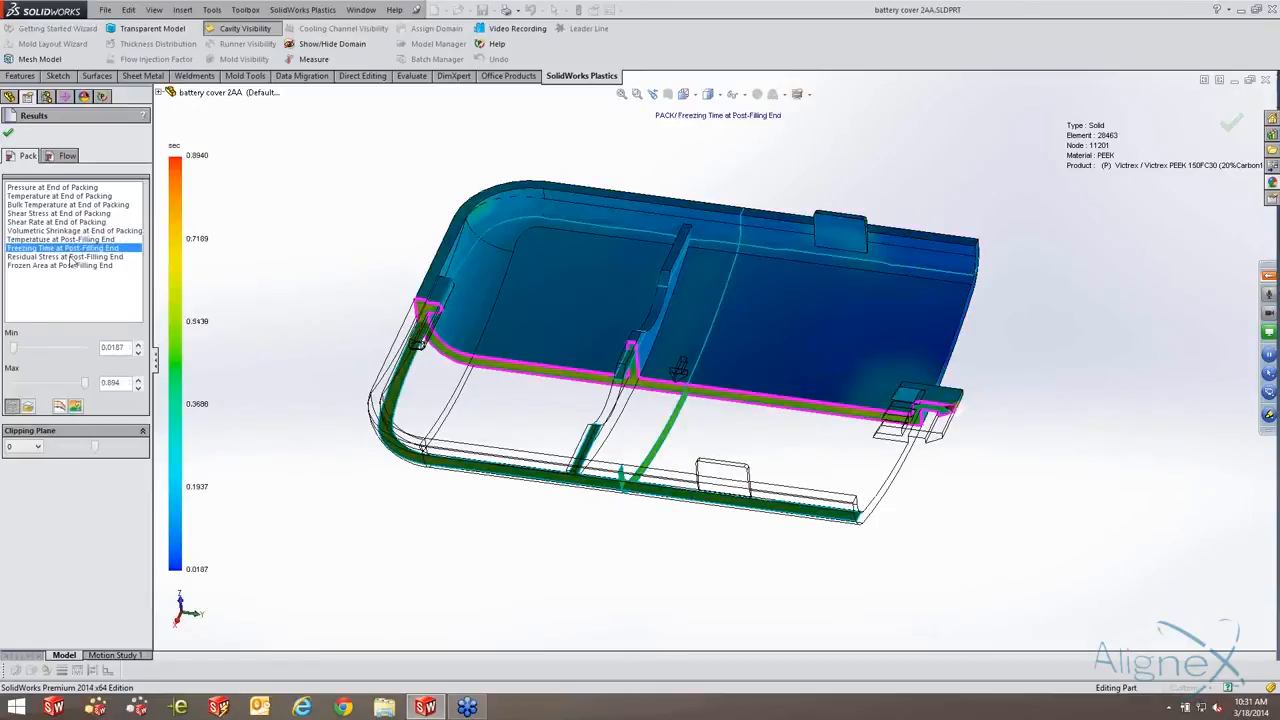
pyautogui.click(70, 257)
pyautogui.click(68, 265)
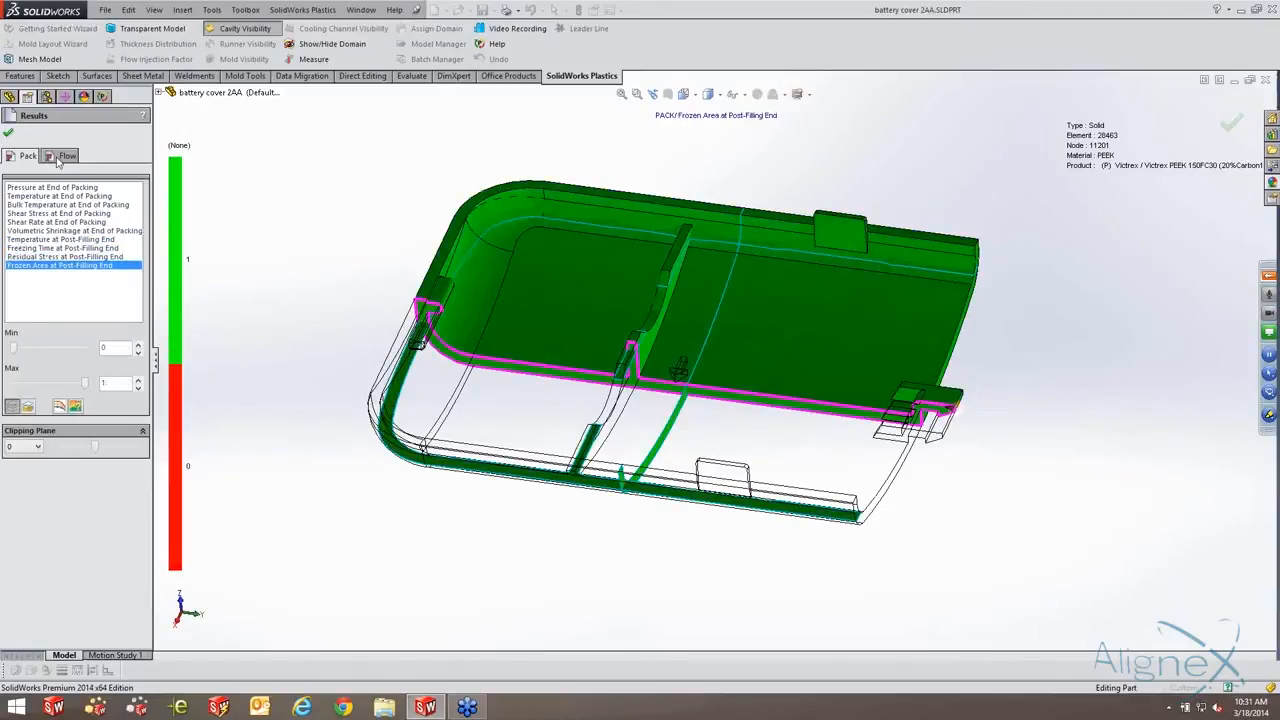
# Review the list of flow results for the battery cover, return to the pack results, and close the results.
pyautogui.click(58, 160)
pyautogui.click(41, 159)
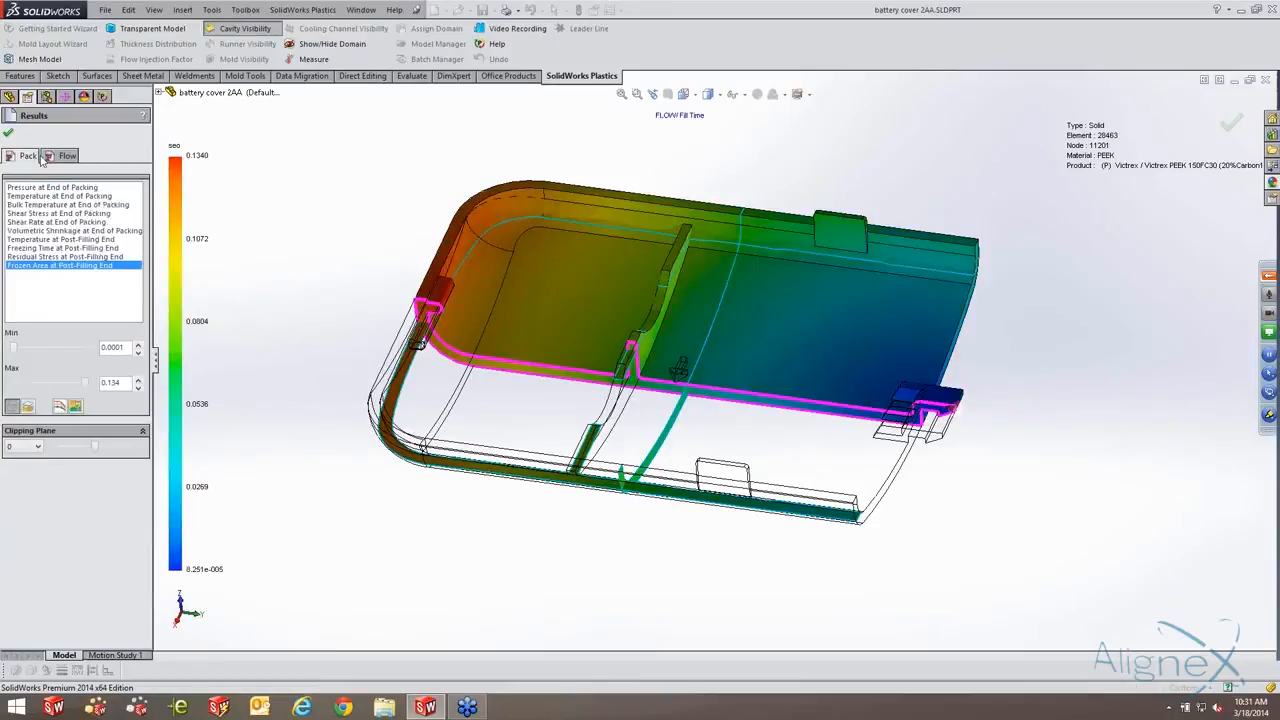
pyautogui.click(62, 156)
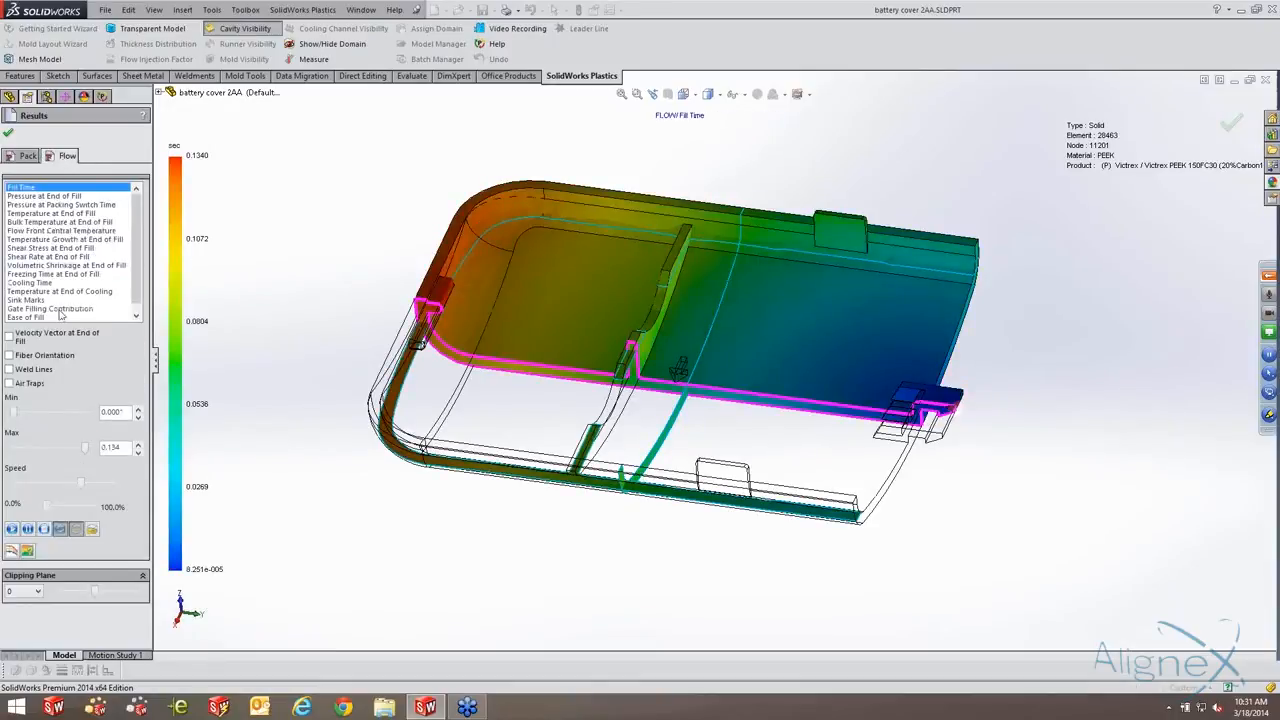
pyautogui.click(21, 160)
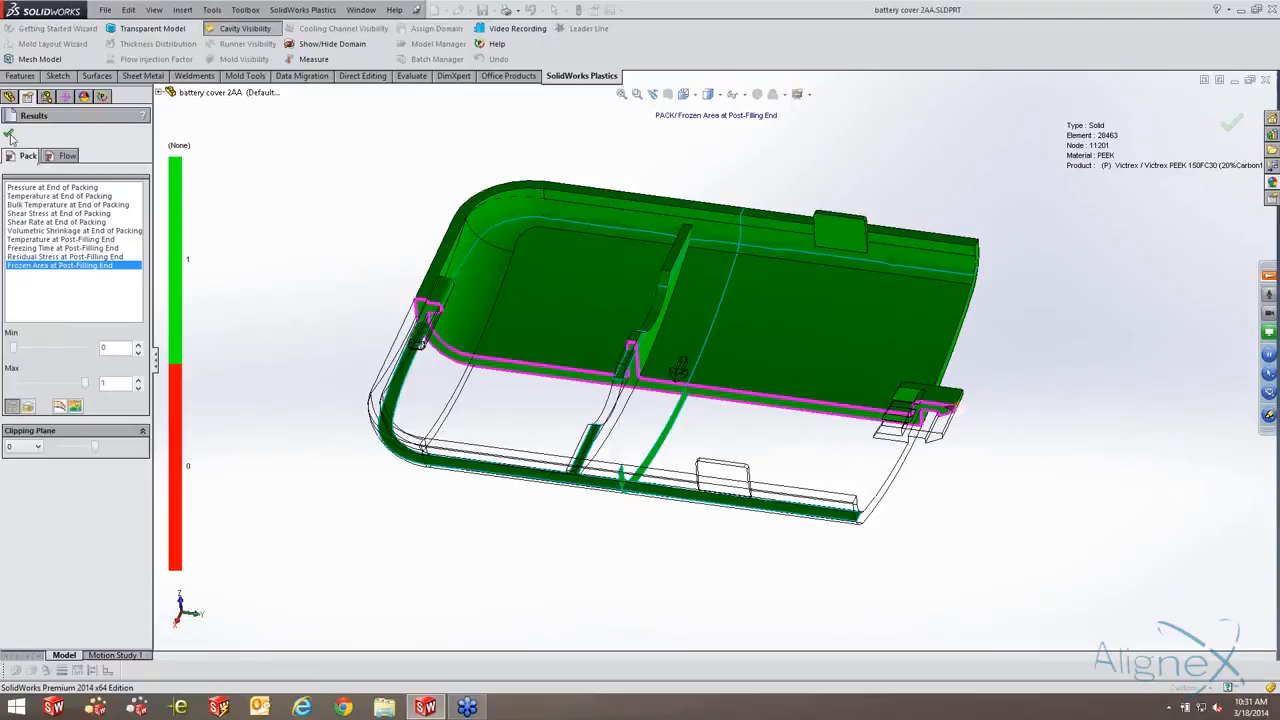
pyautogui.click(10, 135)
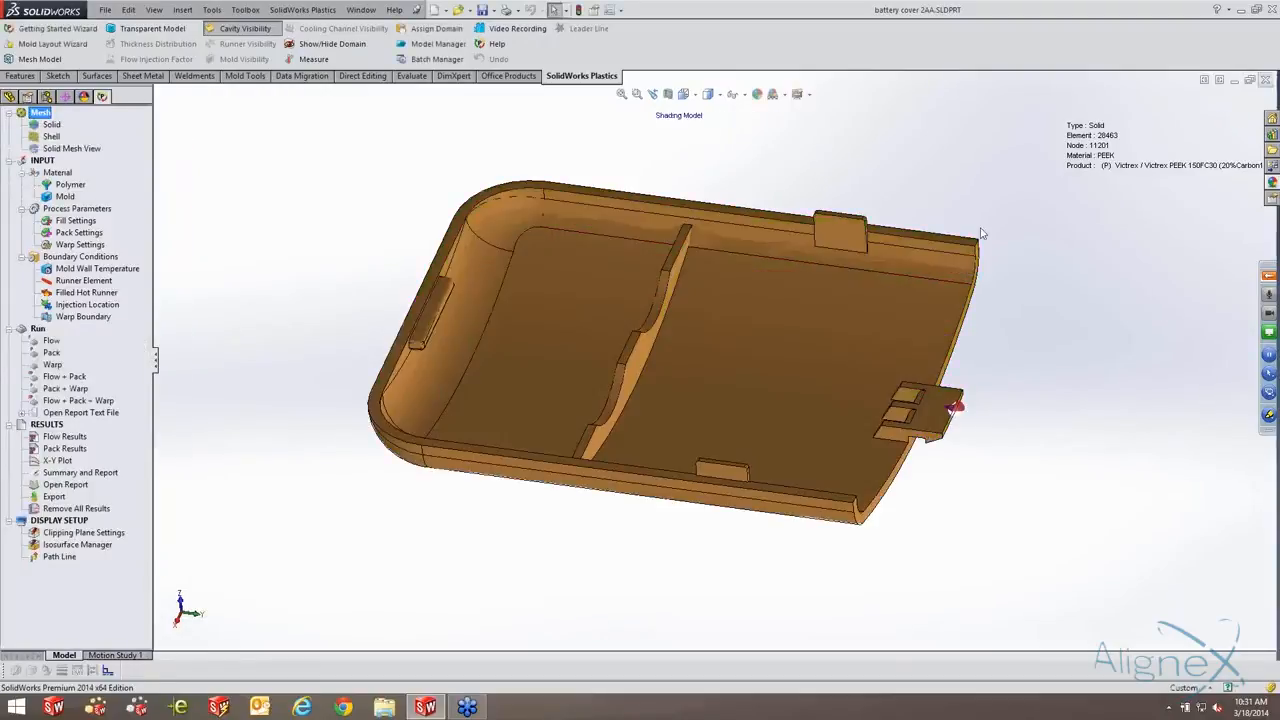
# Close the battery cover, switch to the Top Casing Final part, and open its Flow Results showing Fill Time.
pyautogui.click(1266, 80)
pyautogui.press('r')
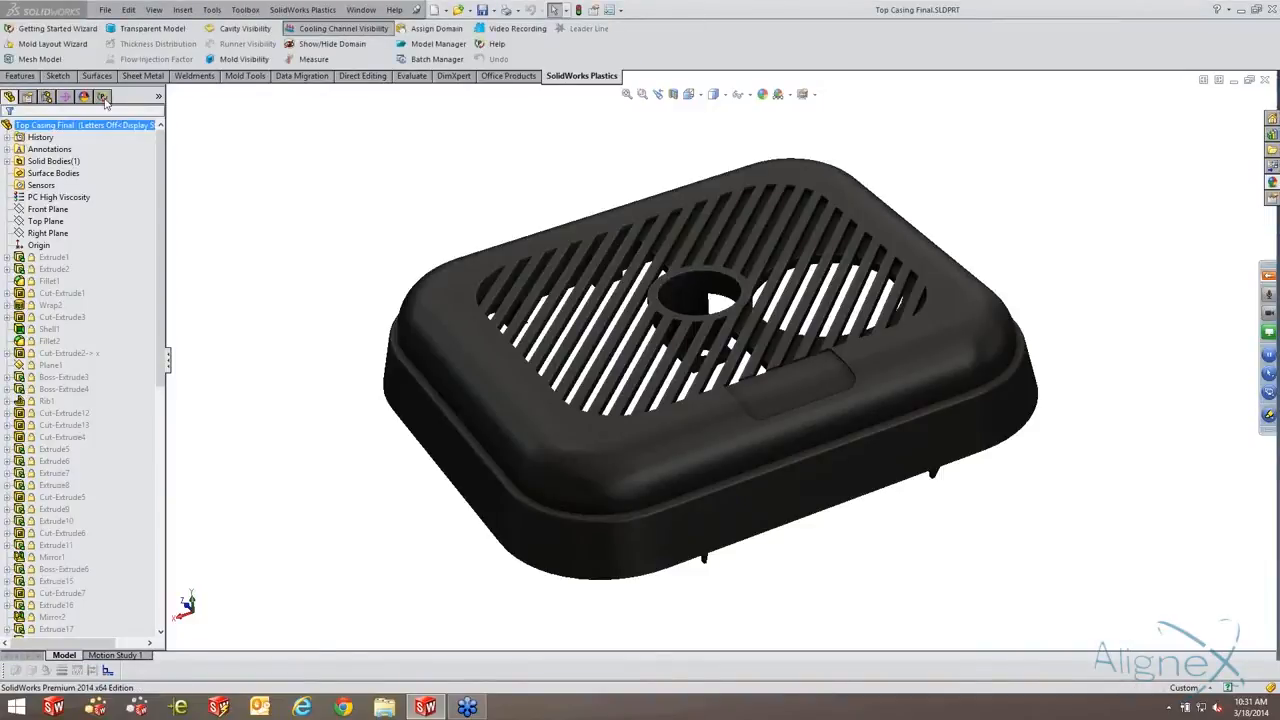
pyautogui.click(103, 97)
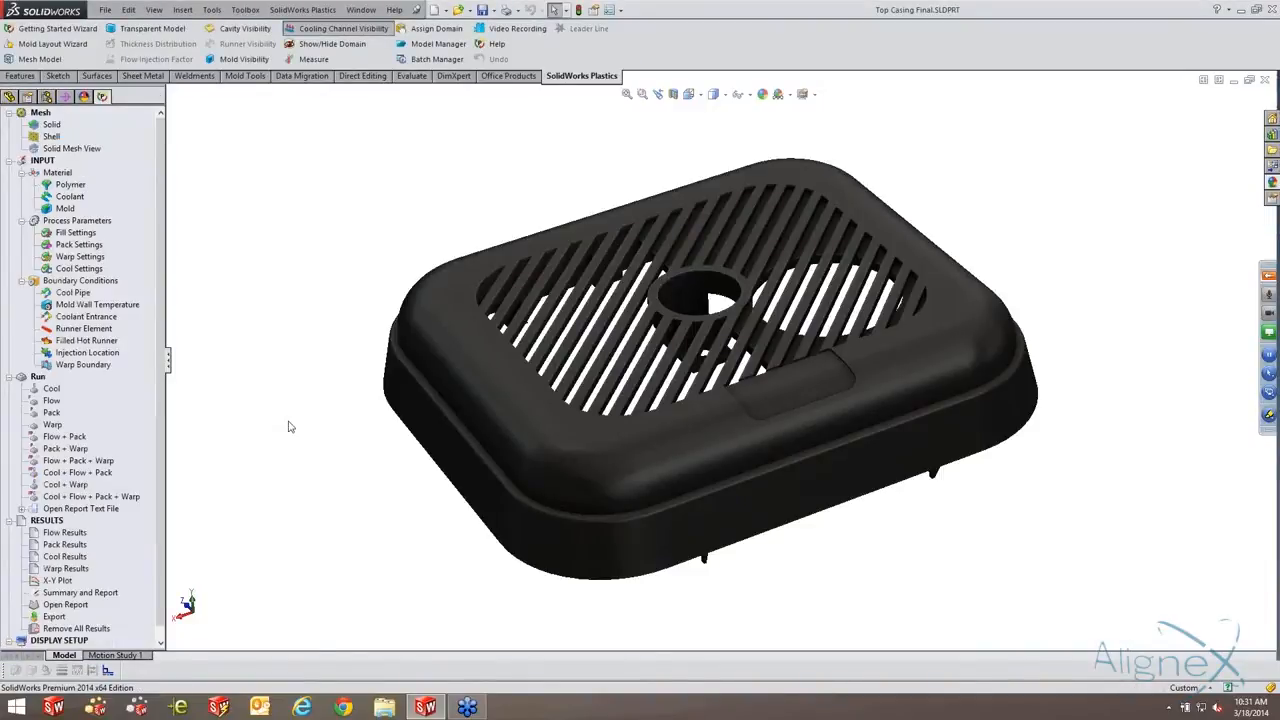
pyautogui.doubleClick(62, 534)
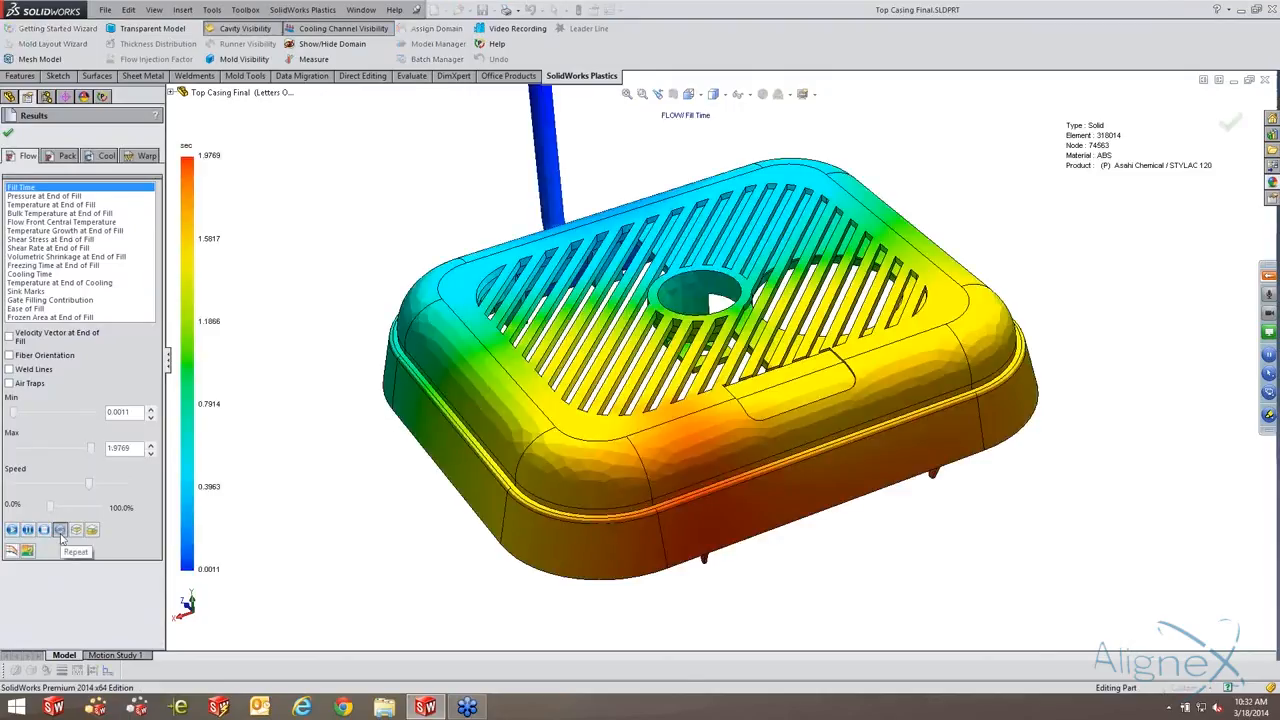
# Look through the casing's Cool and Warp results, then examine Fill Time around the sprue, runner and gate.
pyautogui.click(60, 532)
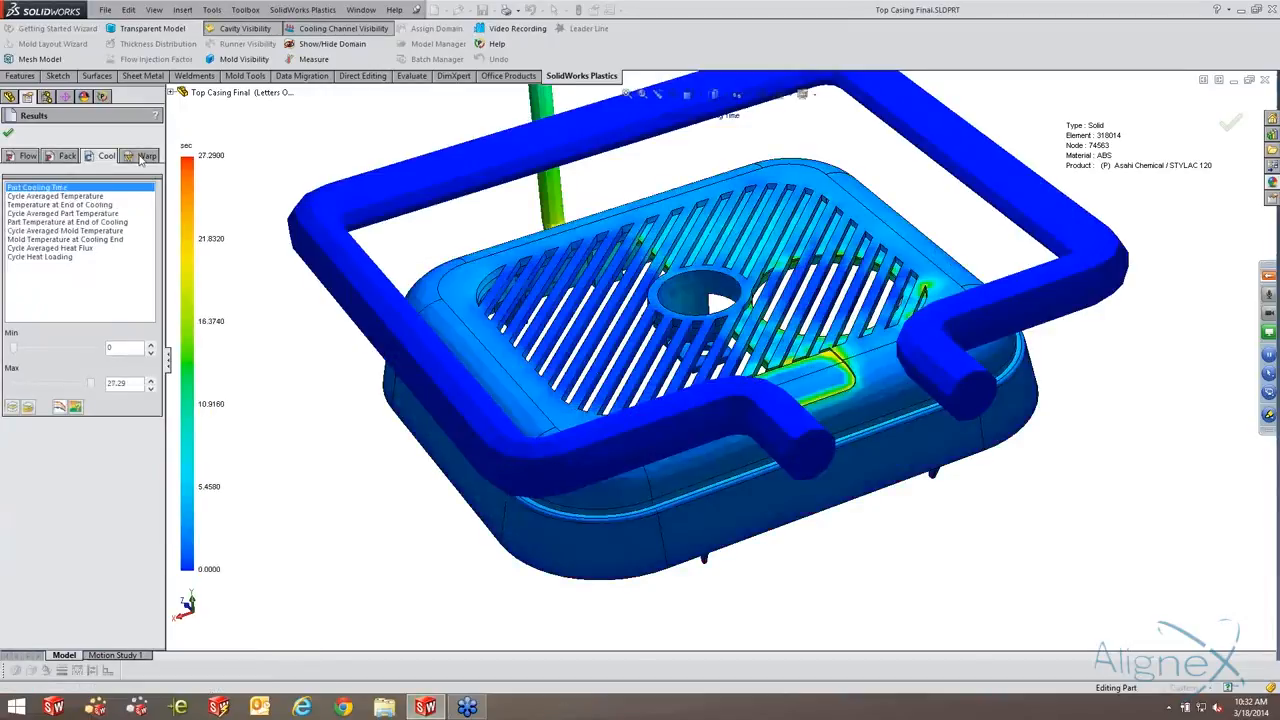
pyautogui.click(141, 157)
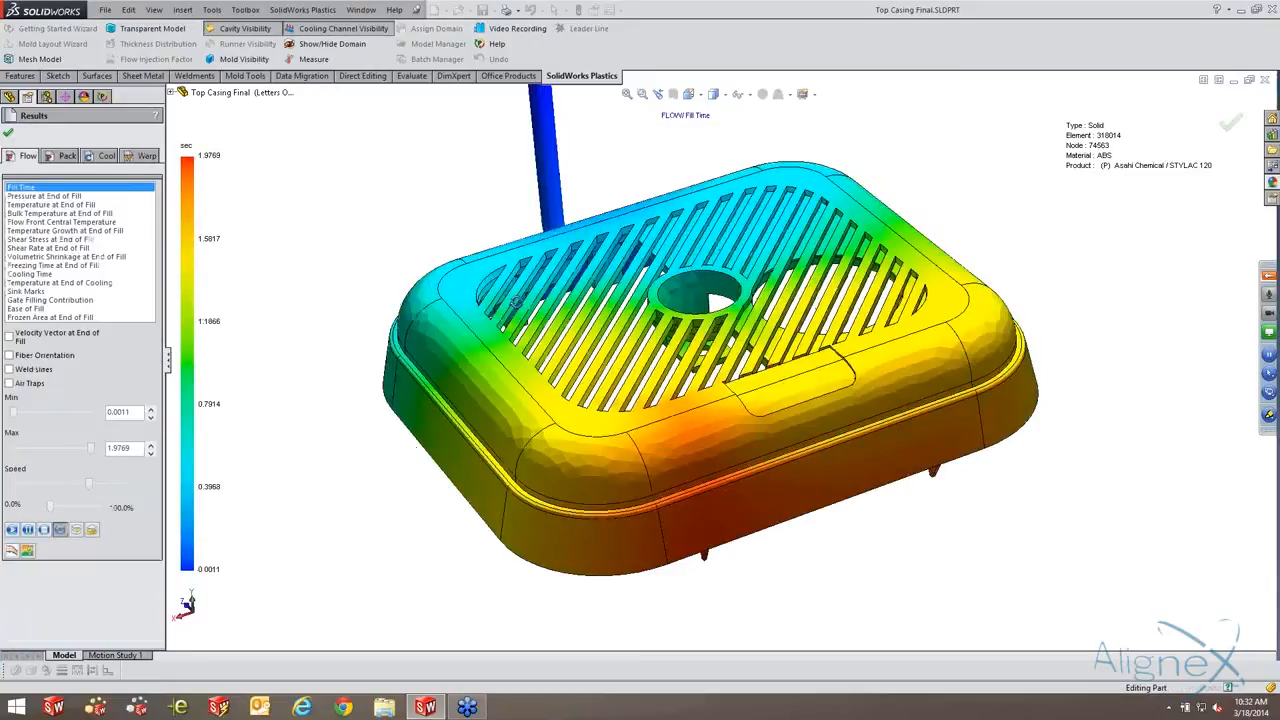
pyautogui.moveTo(495, 325); pyautogui.dragTo(575, 342, button='middle')
pyautogui.scroll(-5, 556, 347)
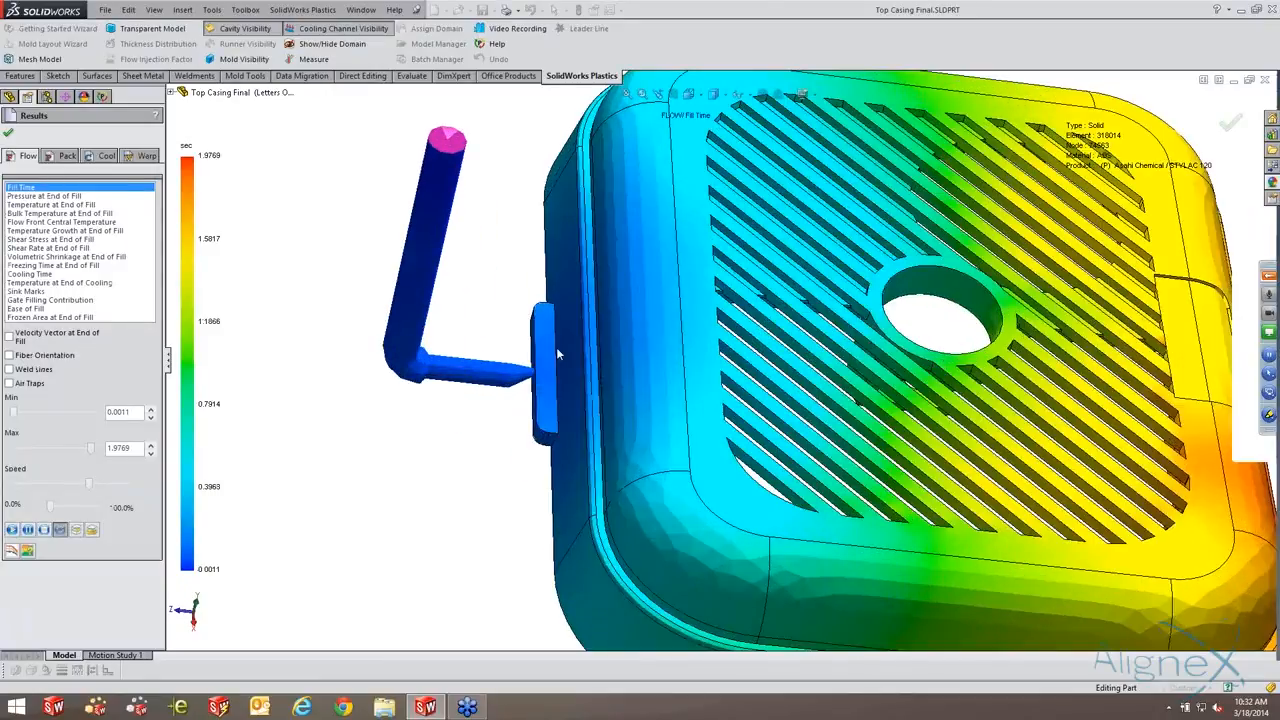
pyautogui.scroll(3, 556, 347)
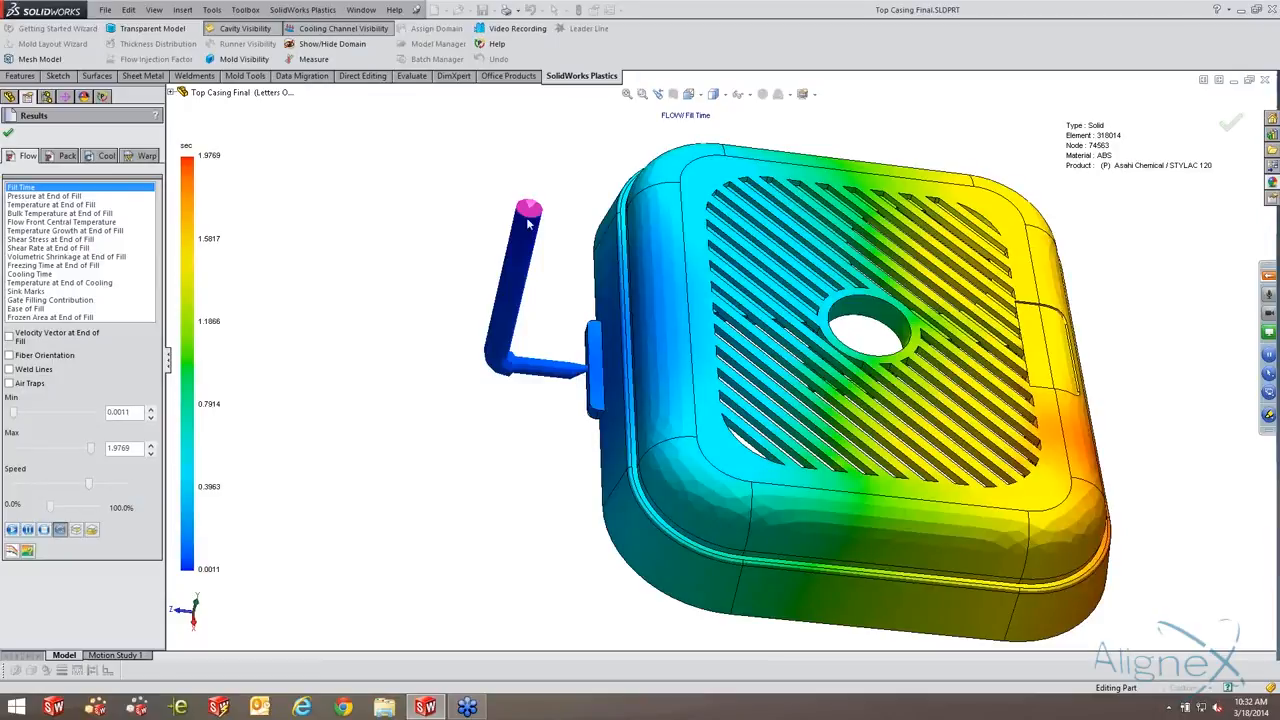
pyautogui.scroll(-2, 555, 210)
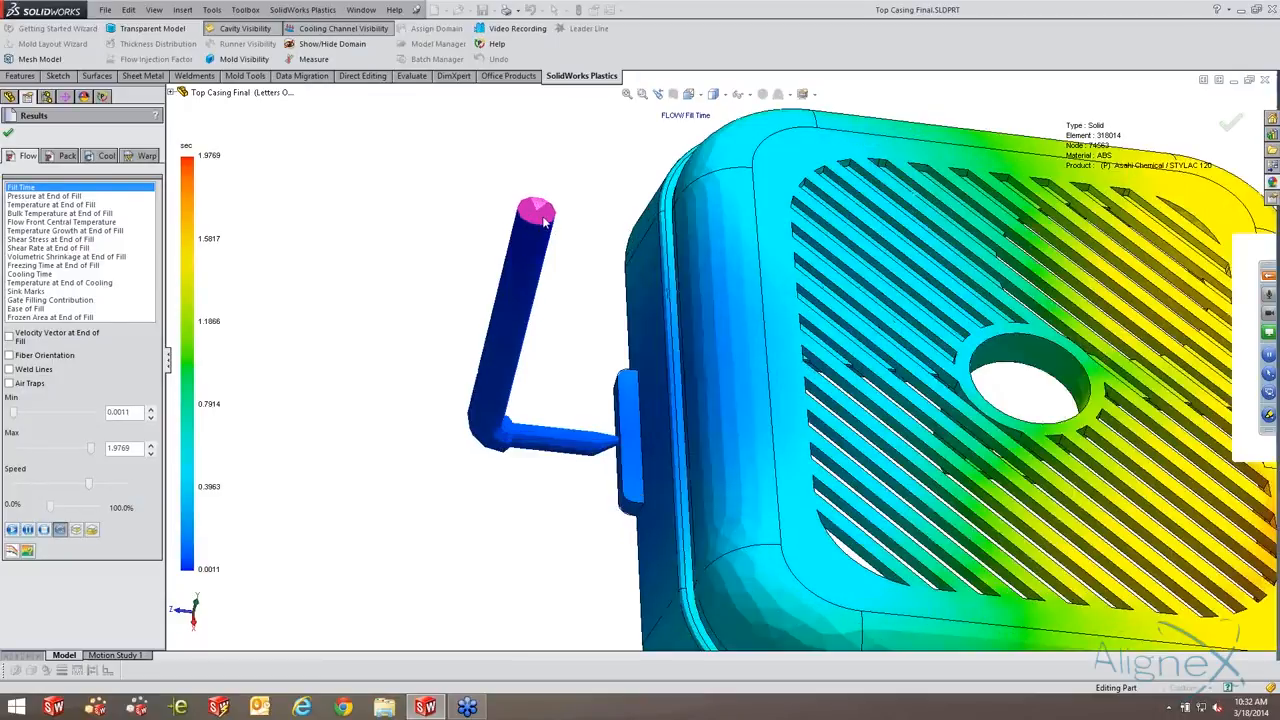
pyautogui.scroll(3, 712, 370)
pyautogui.scroll(2, 566, 381)
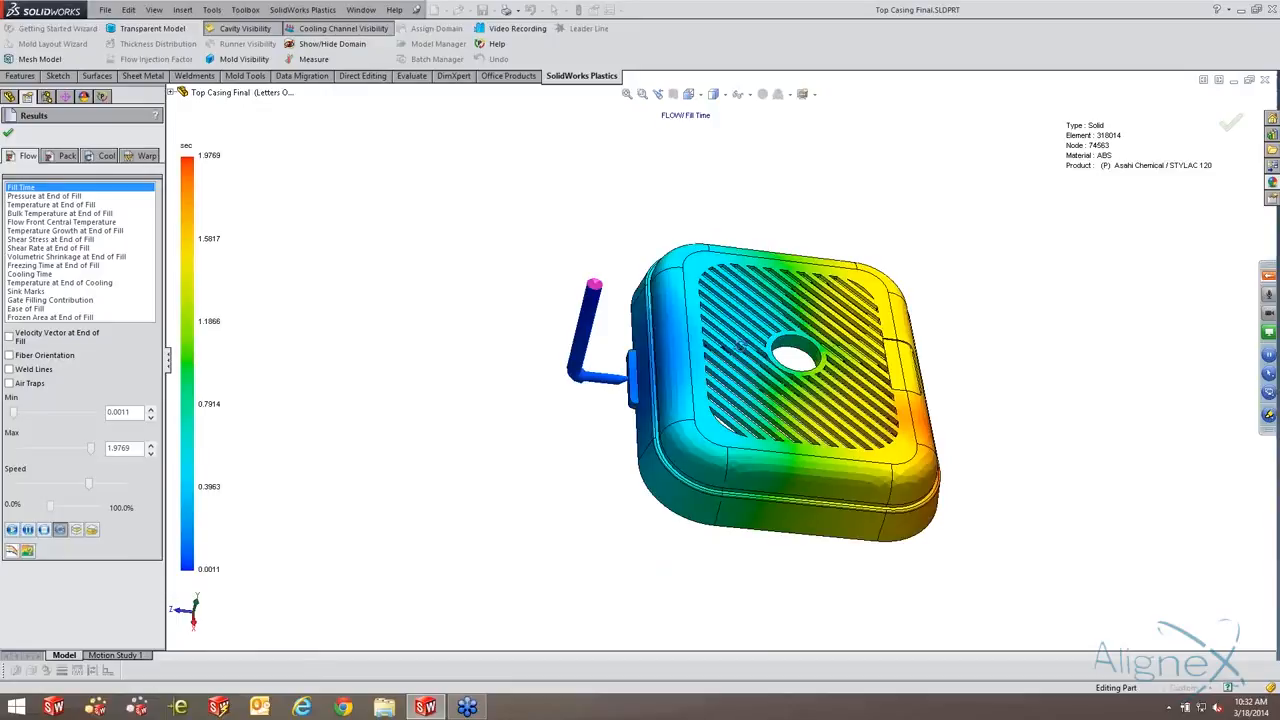
pyautogui.moveTo(741, 345); pyautogui.dragTo(650, 310, button='middle')
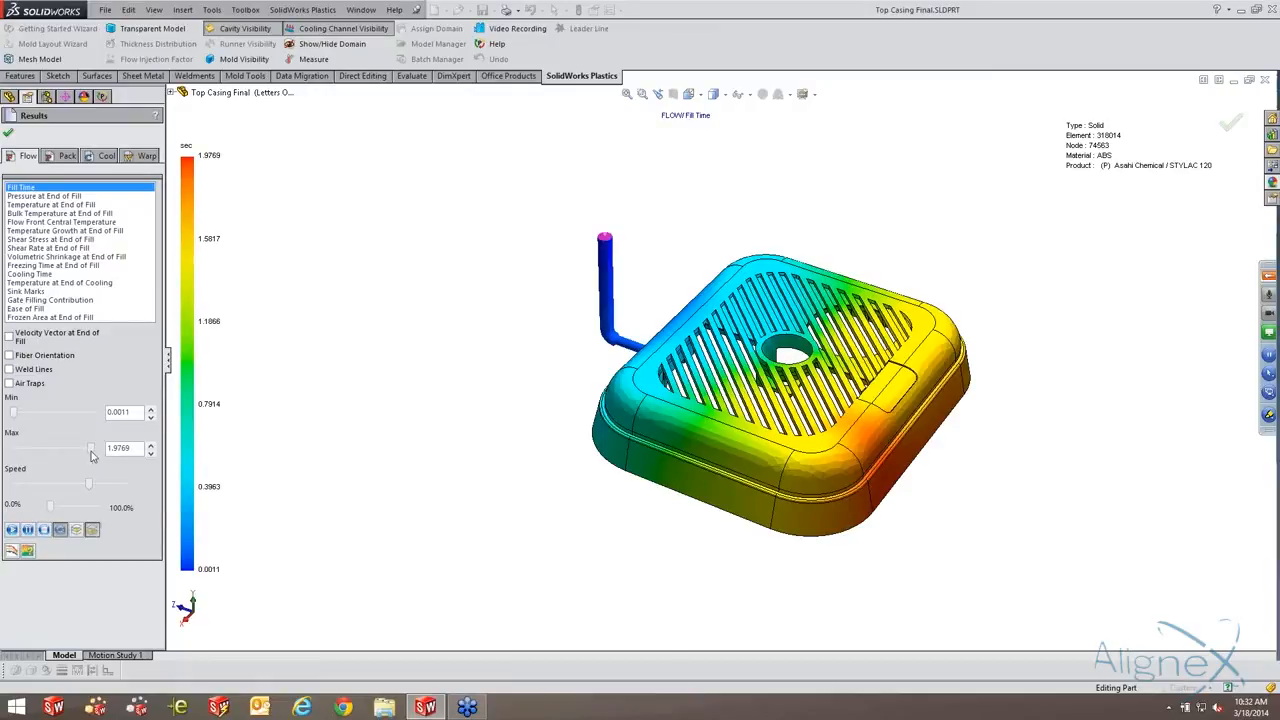
# Lower the Fill Time maximum to 1.5817, examine the partially filled casing's melt front, and restore the maximum to 1.9769.
pyautogui.moveTo(91, 451); pyautogui.dragTo(80, 451)
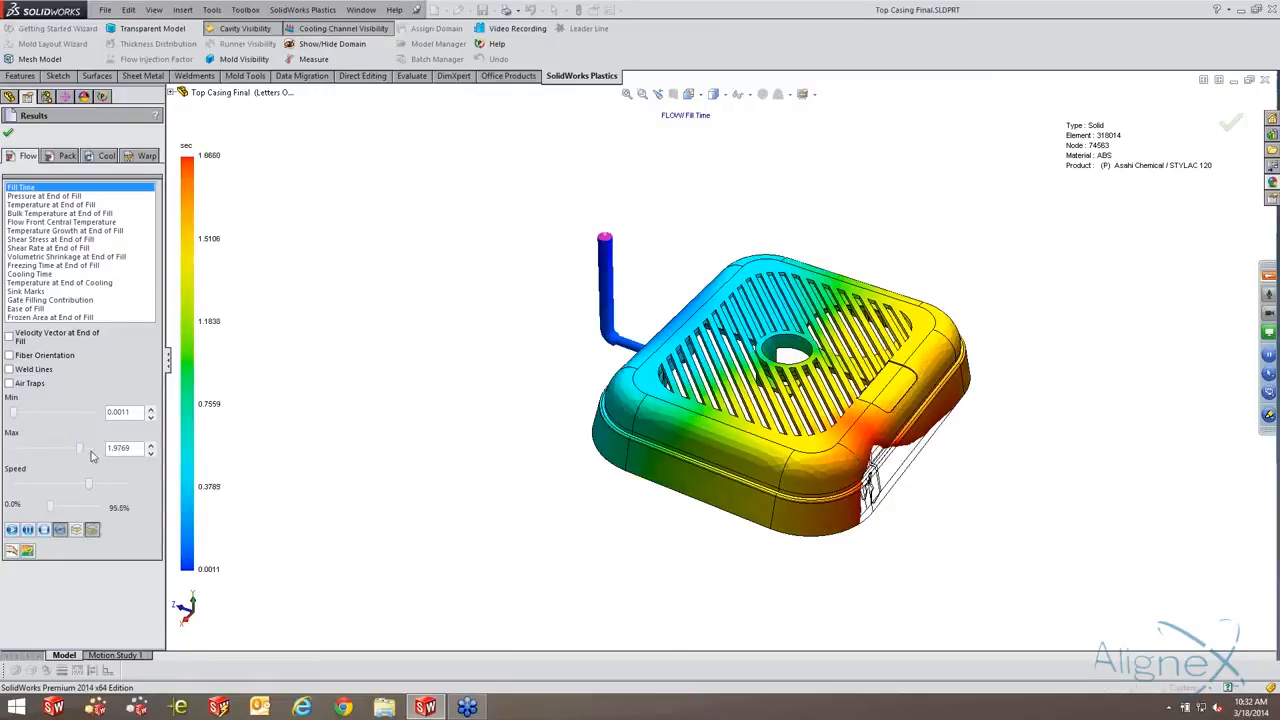
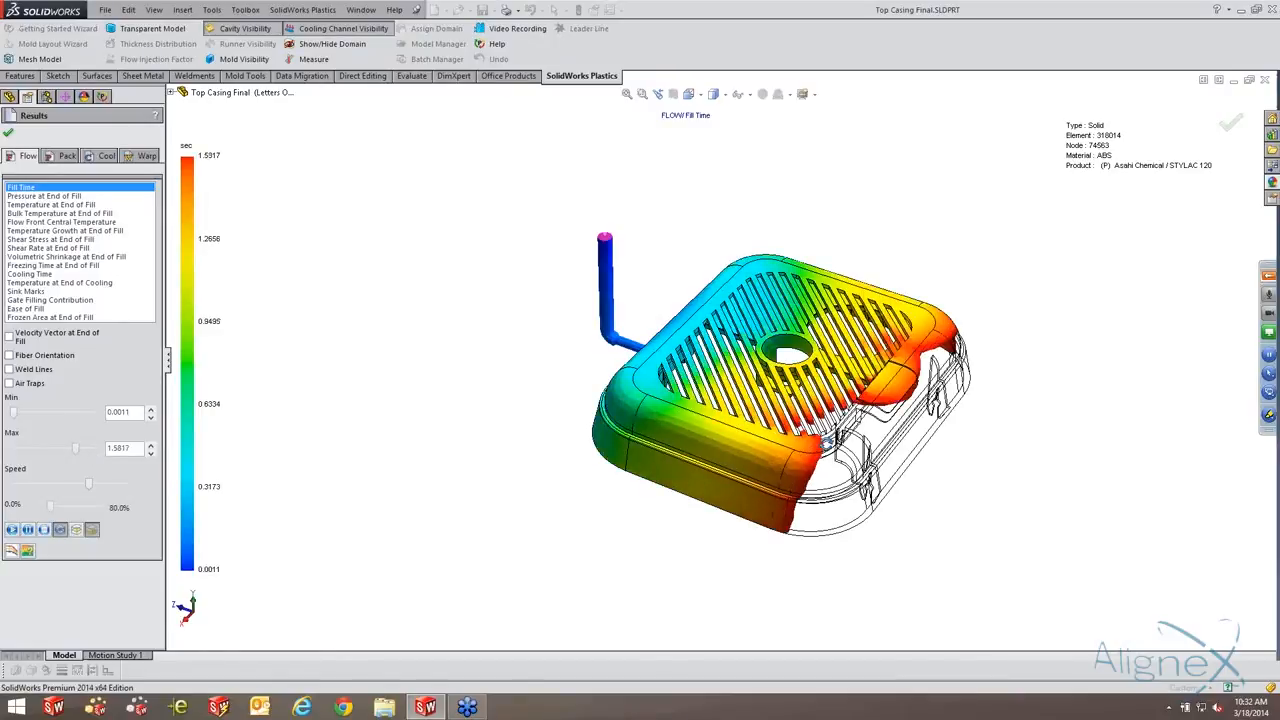
pyautogui.moveTo(800, 392); pyautogui.dragTo(960, 284, button='middle')
pyautogui.scroll(-4, 784, 412)
pyautogui.scroll(-5, 788, 388)
pyautogui.scroll(5, 960, 284)
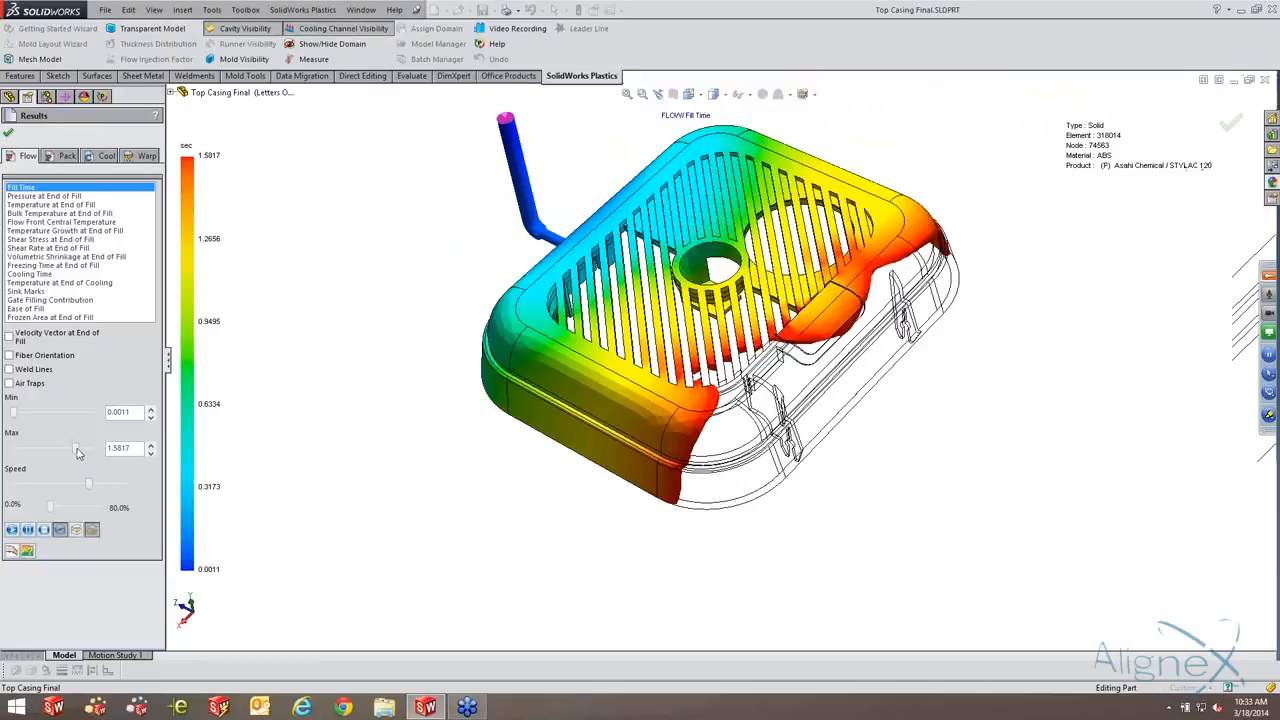
pyautogui.moveTo(78, 452); pyautogui.dragTo(91, 449)
# Step through the pressure and temperature results at End of Fill and examine Bulk Temperature at End of Fill on a clipped section.
pyautogui.click(55, 197)
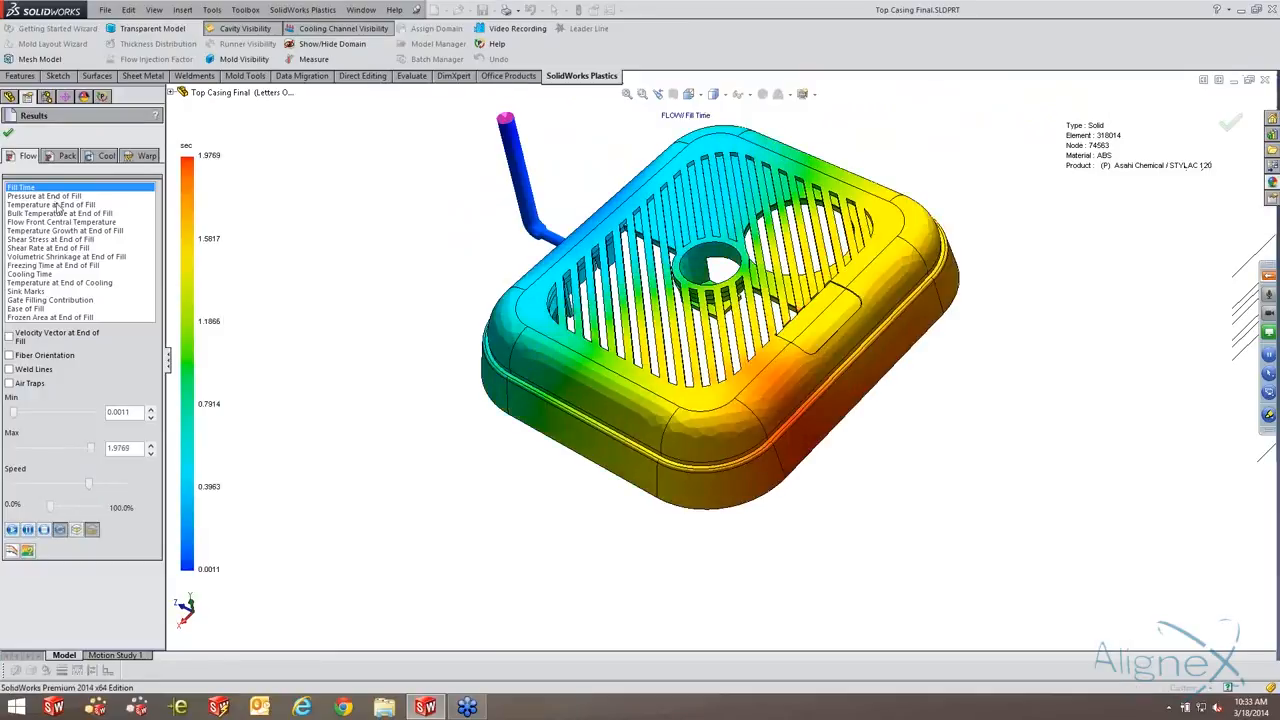
pyautogui.click(60, 213)
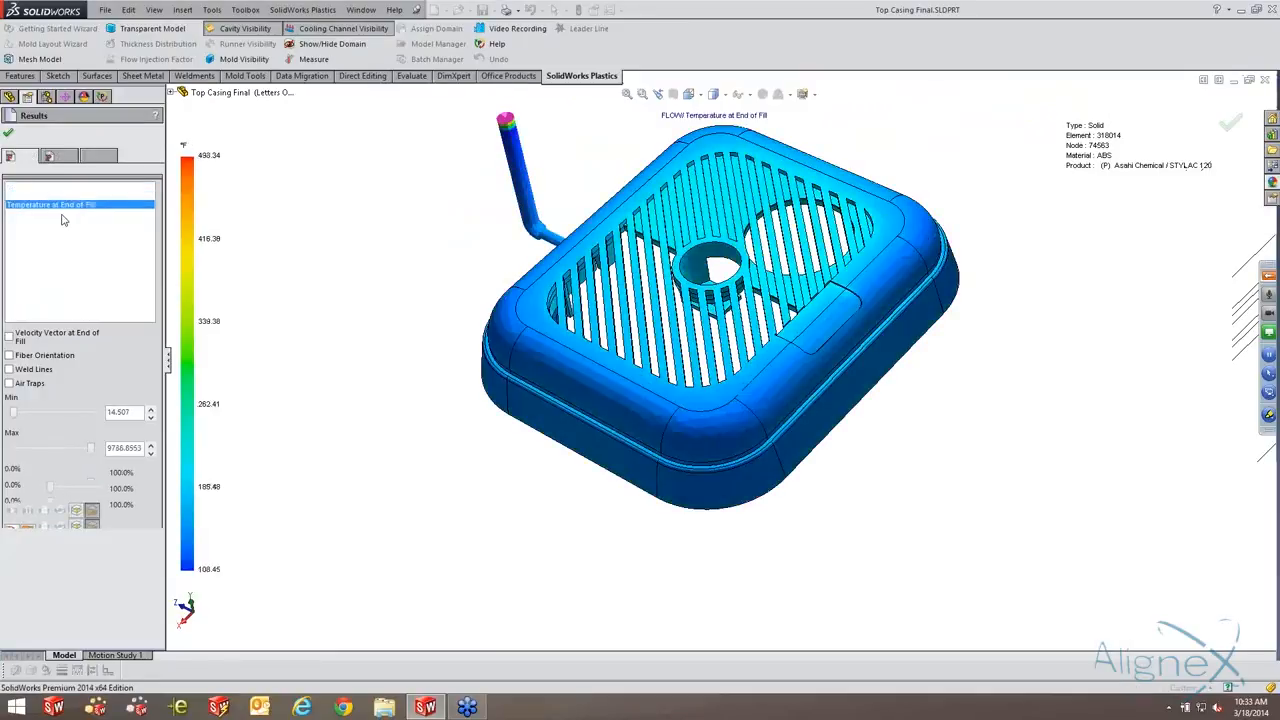
pyautogui.click(76, 531)
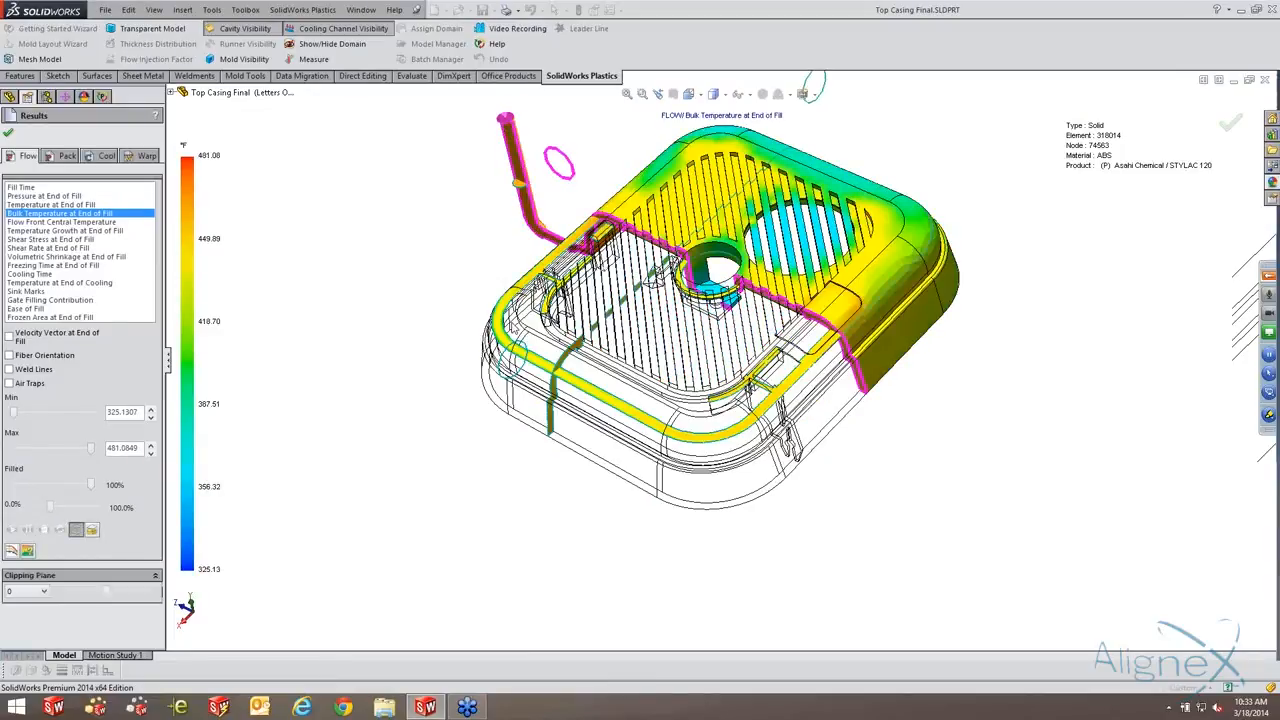
pyautogui.moveTo(609, 183); pyautogui.dragTo(528, 246, button='middle')
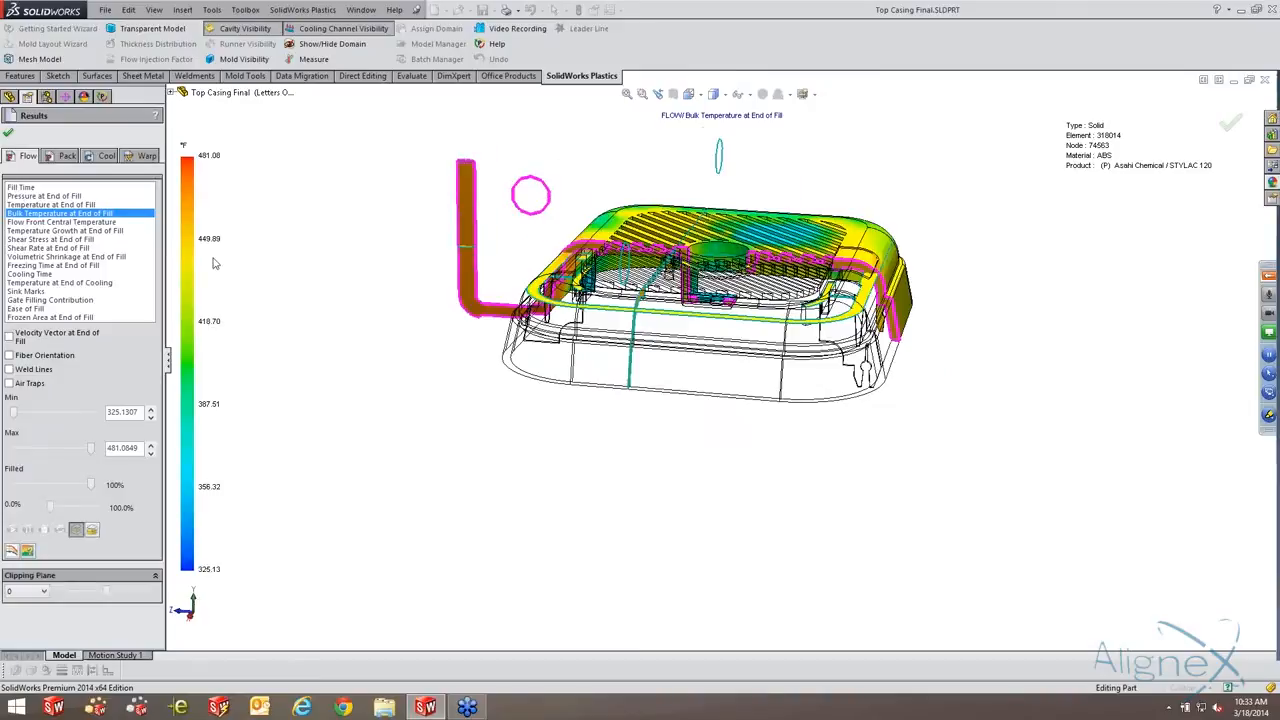
# View Temperature Growth and Flow Front Central Temperature on the clipped casing, then display Shear Stress at End of Fill without clipping.
pyautogui.click(105, 230)
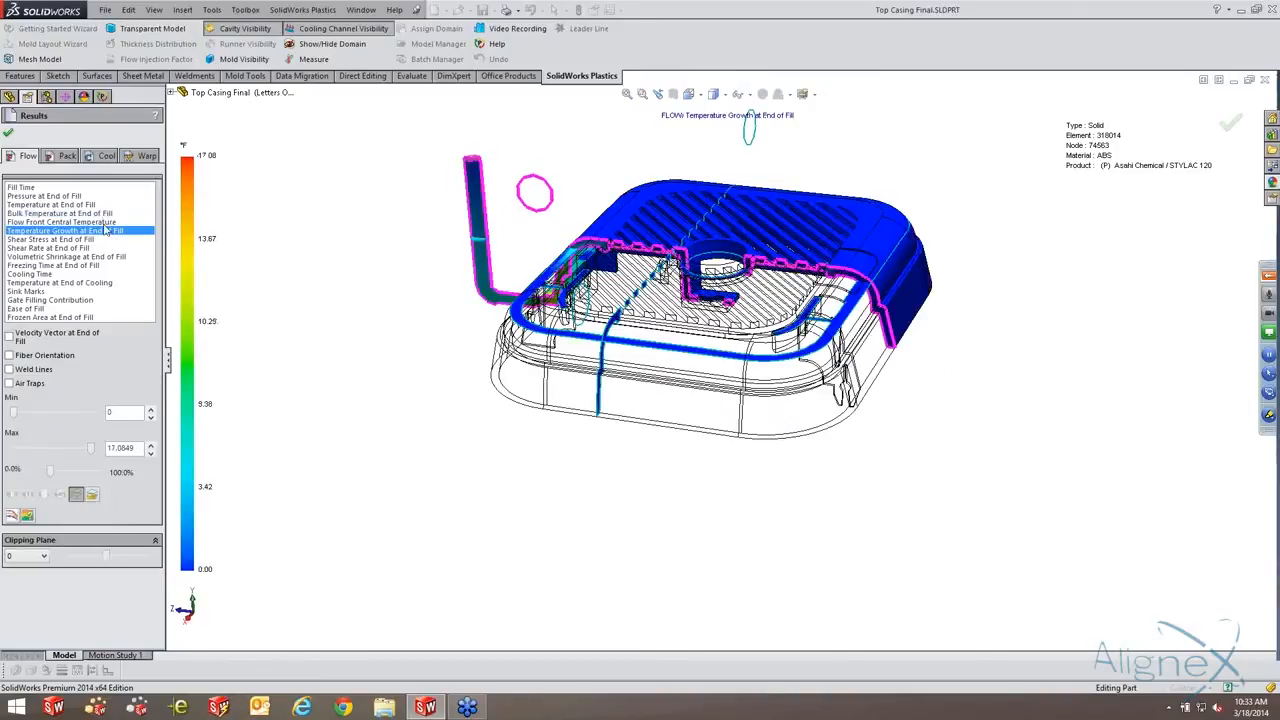
pyautogui.press('Up')
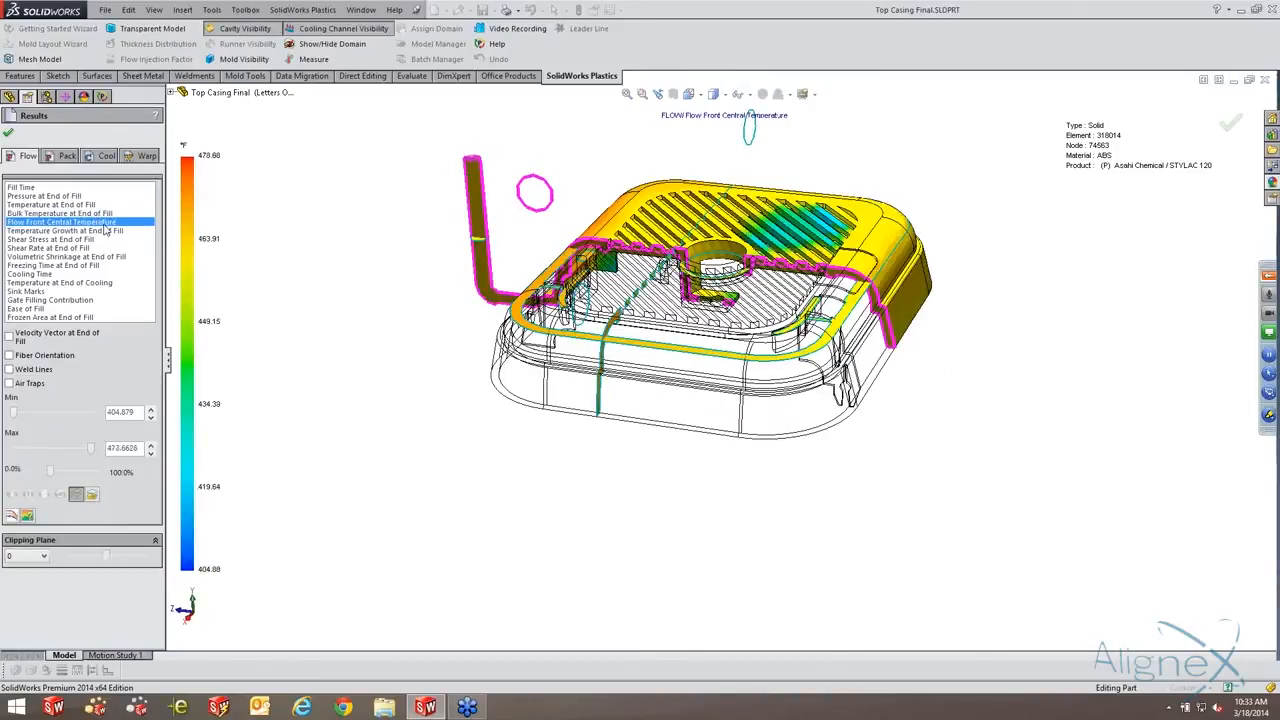
pyautogui.click(40, 239)
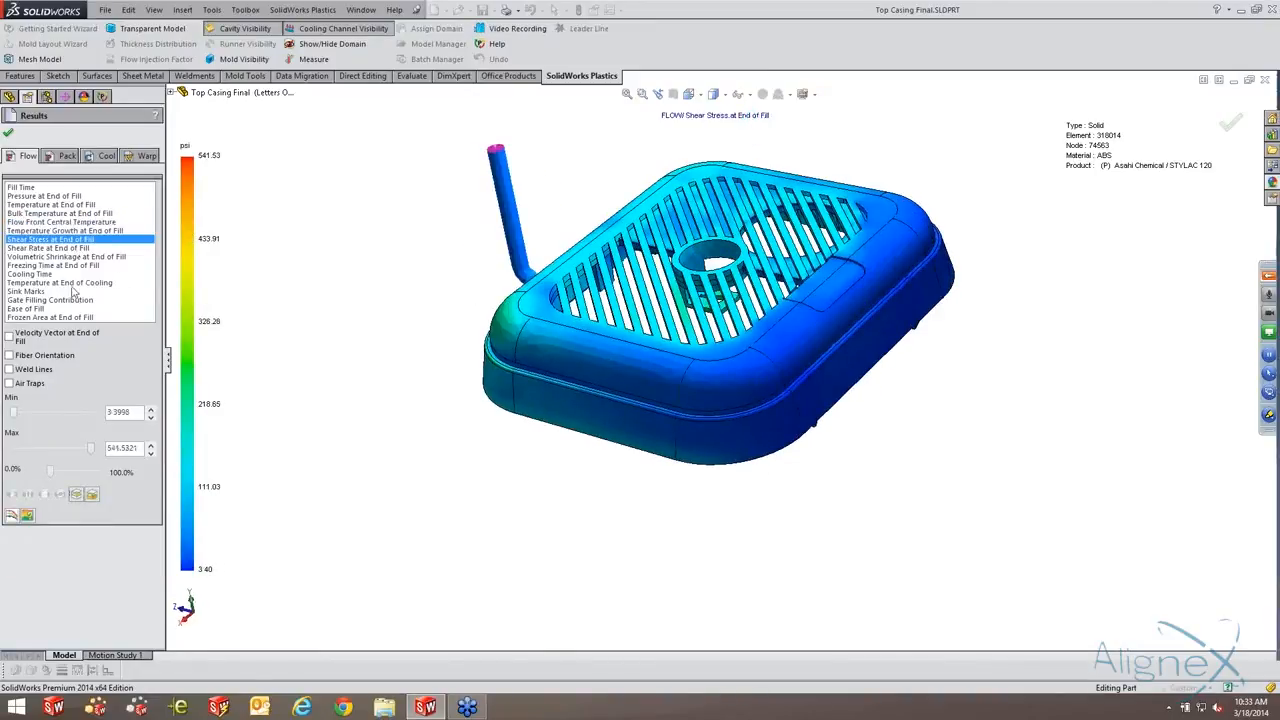
# Display the velocity vectors at End of Fill, then replace them with the fiber orientation.
pyautogui.click(33, 340)
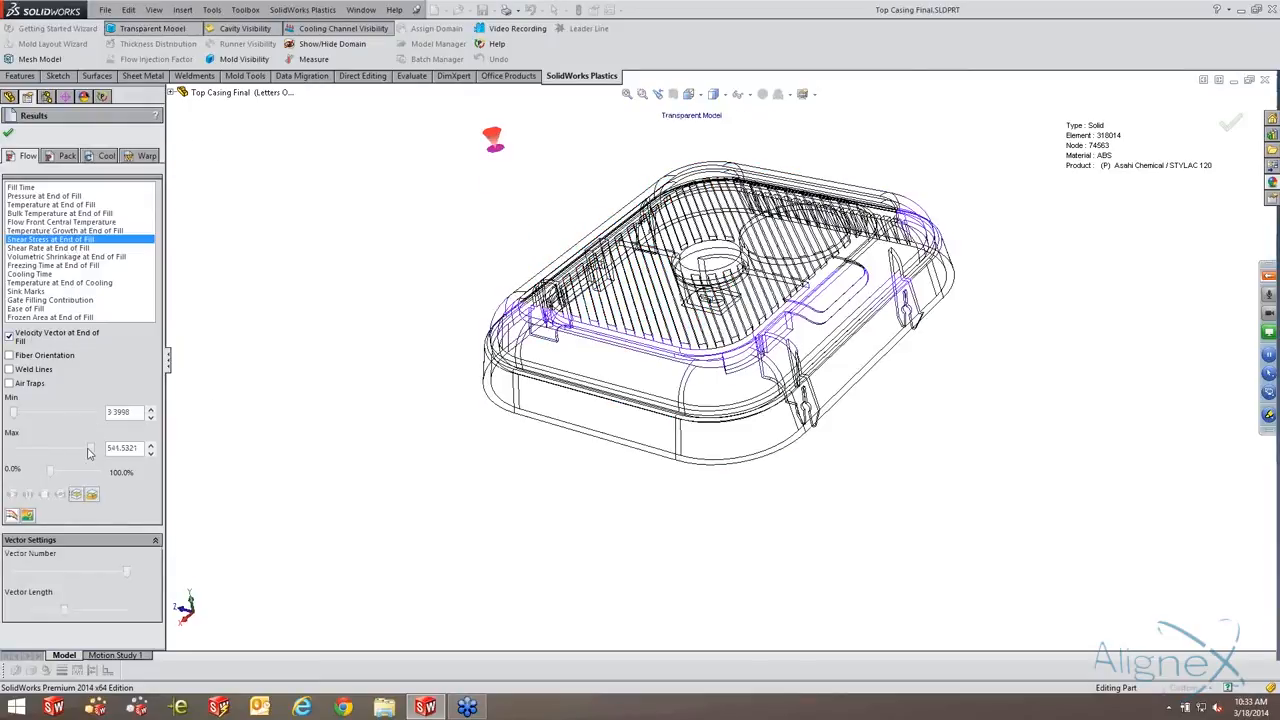
pyautogui.click(34, 337)
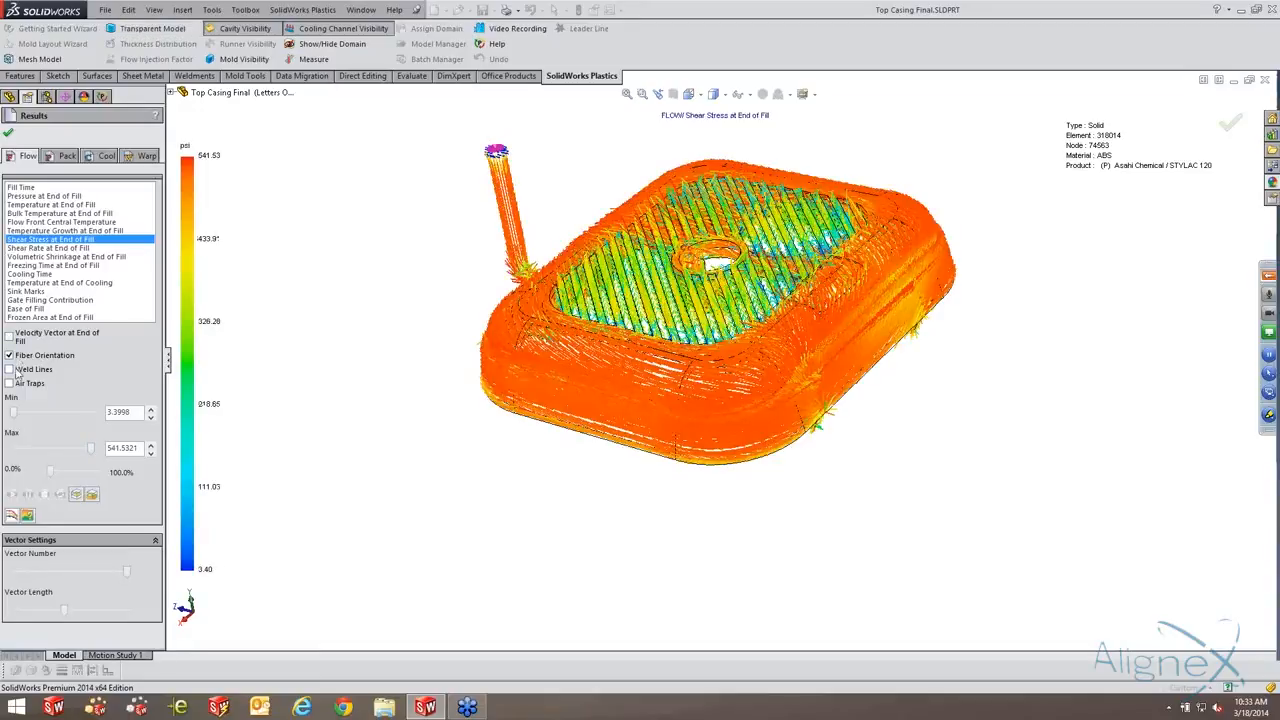
pyautogui.click(38, 355)
# Show the weld lines on the transparent casing and examine them around the slotted grille and centre hole.
pyautogui.click(34, 369)
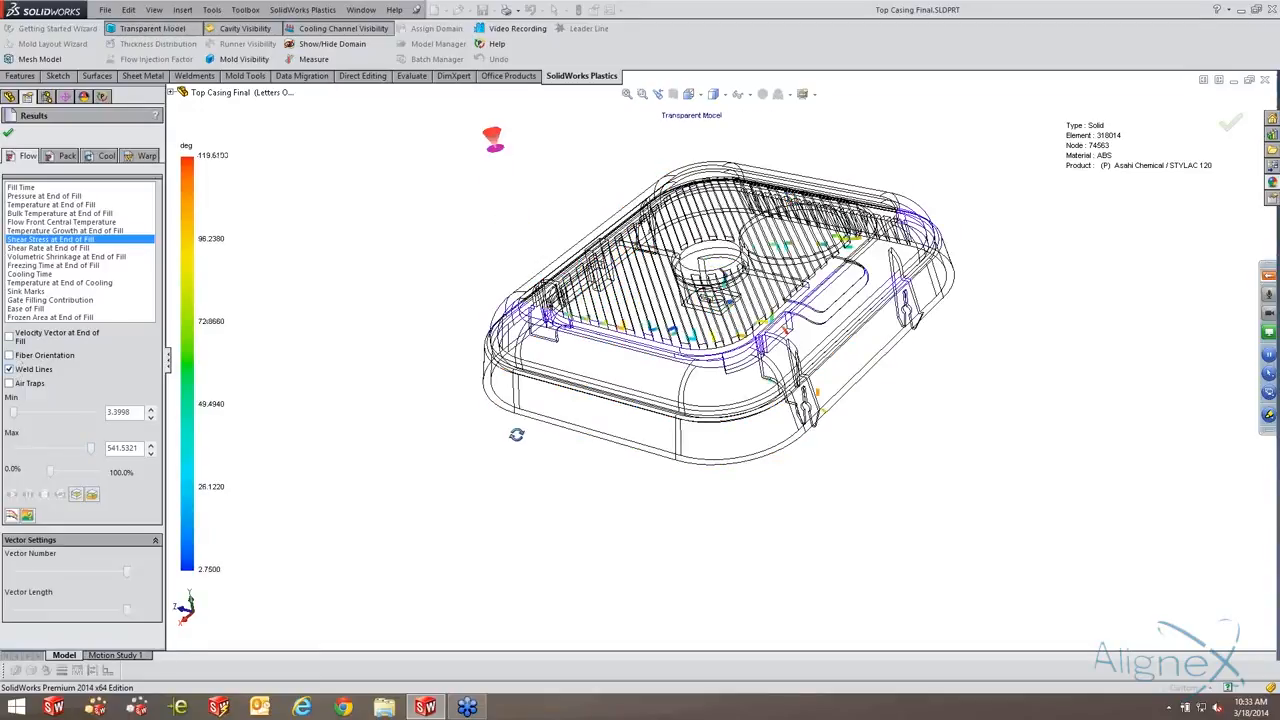
pyautogui.moveTo(517, 435); pyautogui.dragTo(560, 465, button='middle')
pyautogui.scroll(-5, 665, 368)
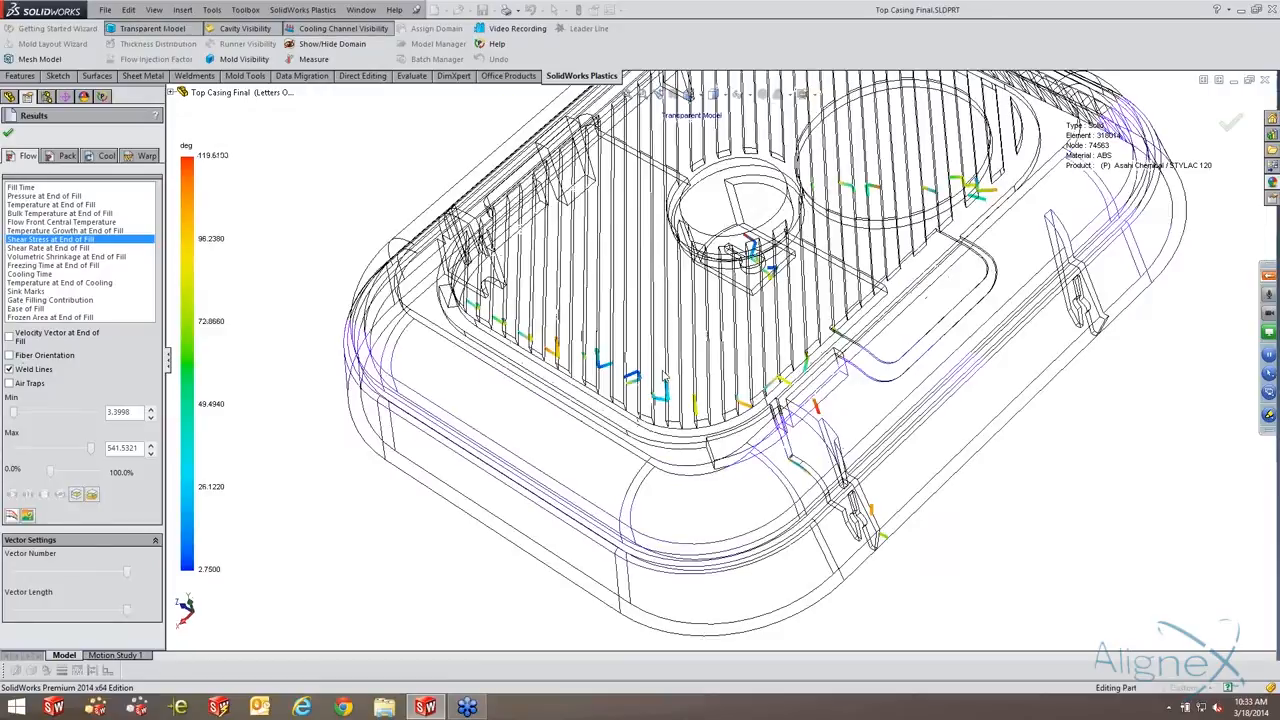
pyautogui.scroll(5, 686, 352)
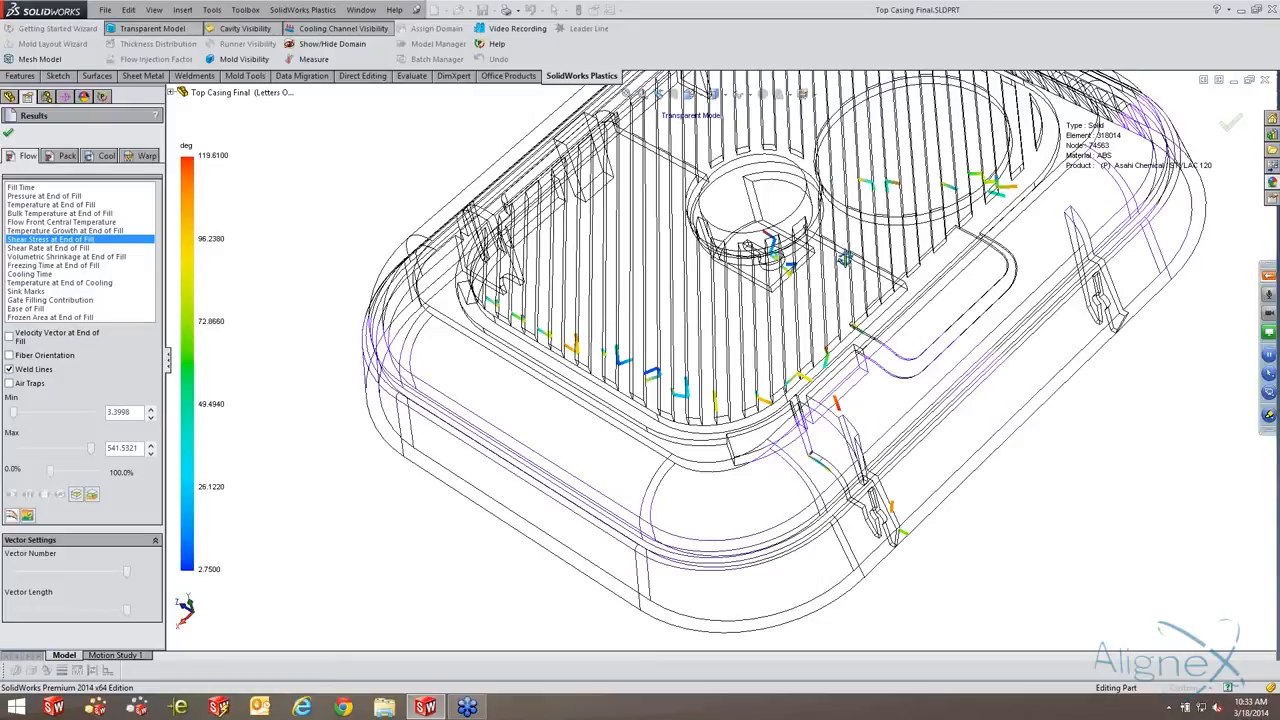
# Examine the weld lines over the whole transparent casing, then show the air traps in their place and hide them.
pyautogui.moveTo(845, 258); pyautogui.dragTo(865, 222, button='middle')
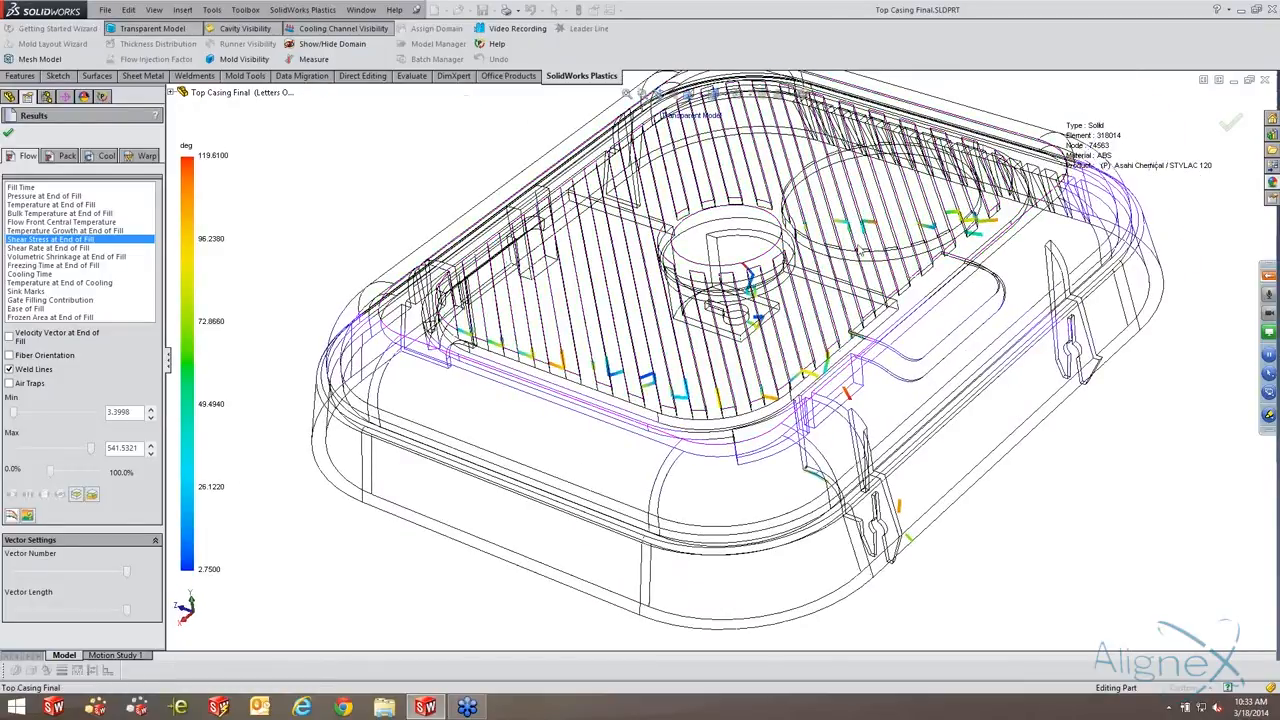
pyautogui.press('f')
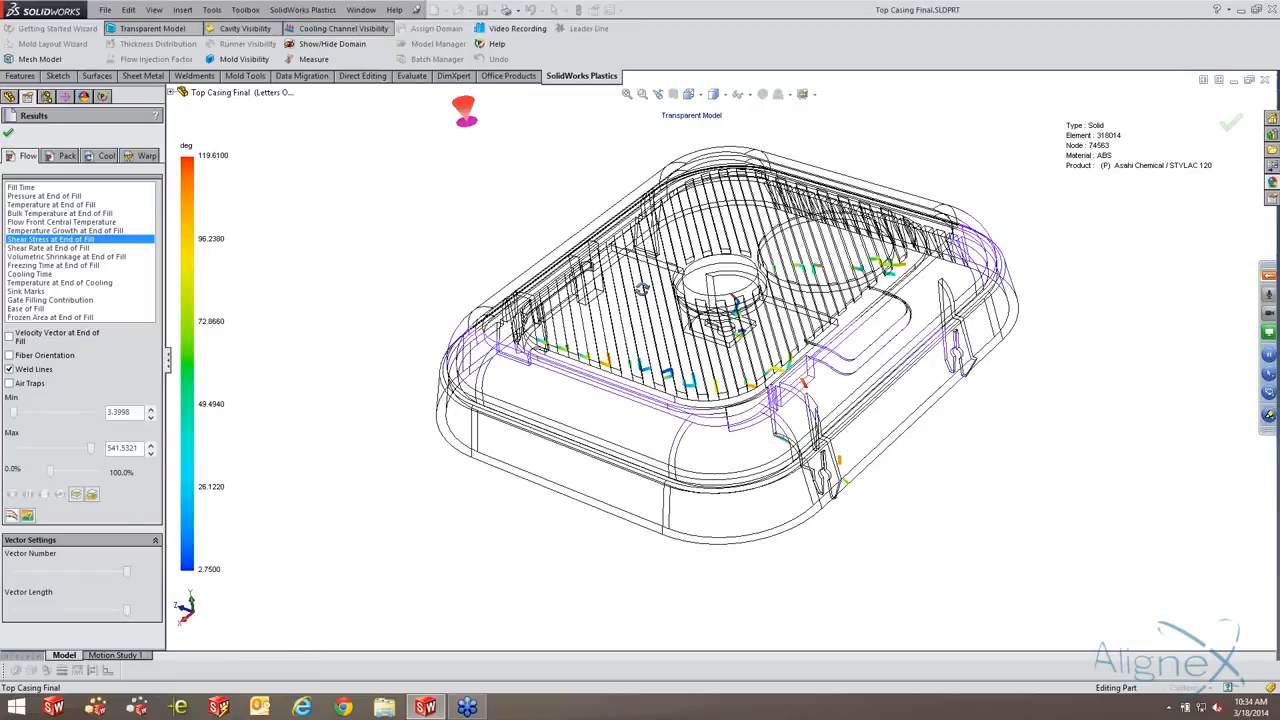
pyautogui.moveTo(642, 289); pyautogui.dragTo(526, 337, button='middle')
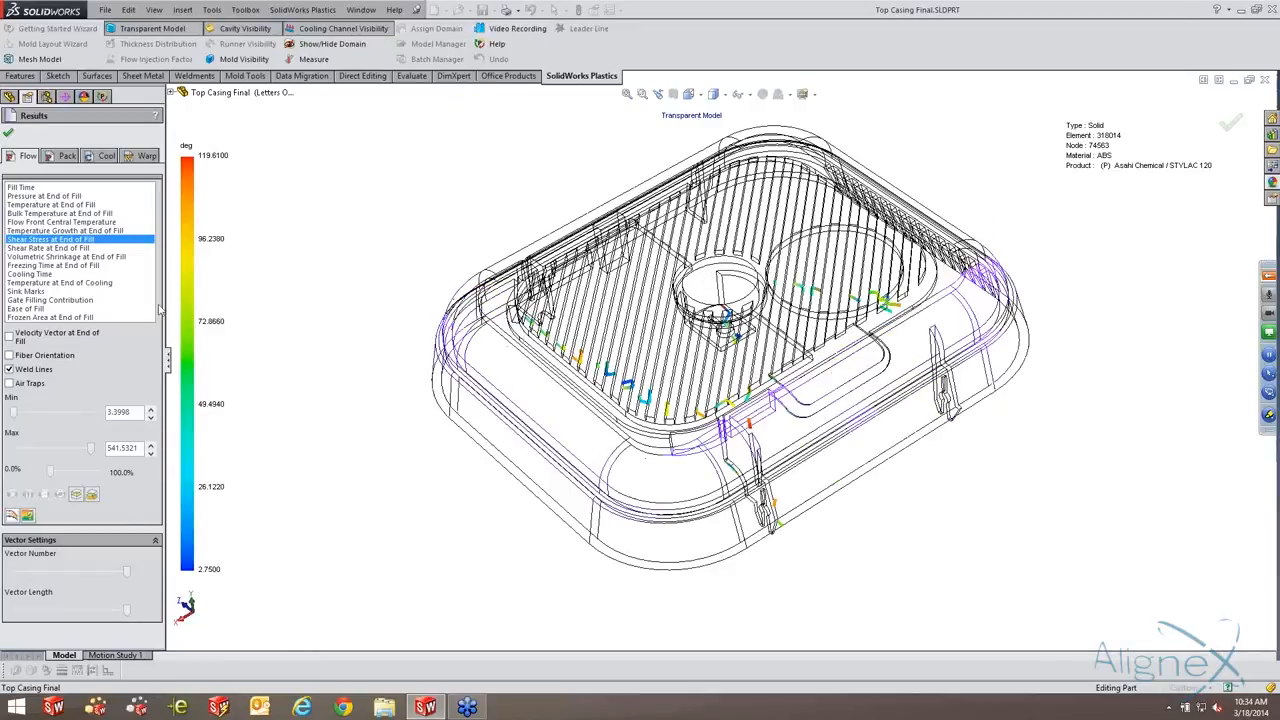
pyautogui.click(31, 385)
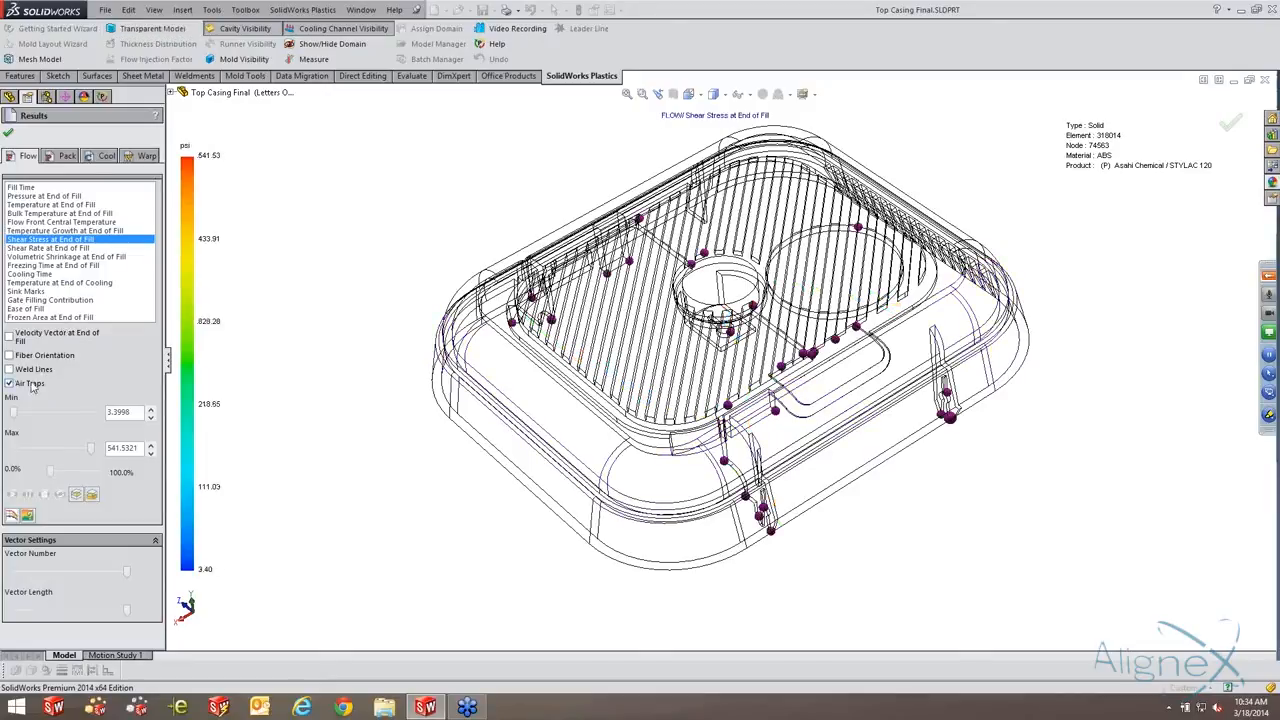
pyautogui.click(31, 385)
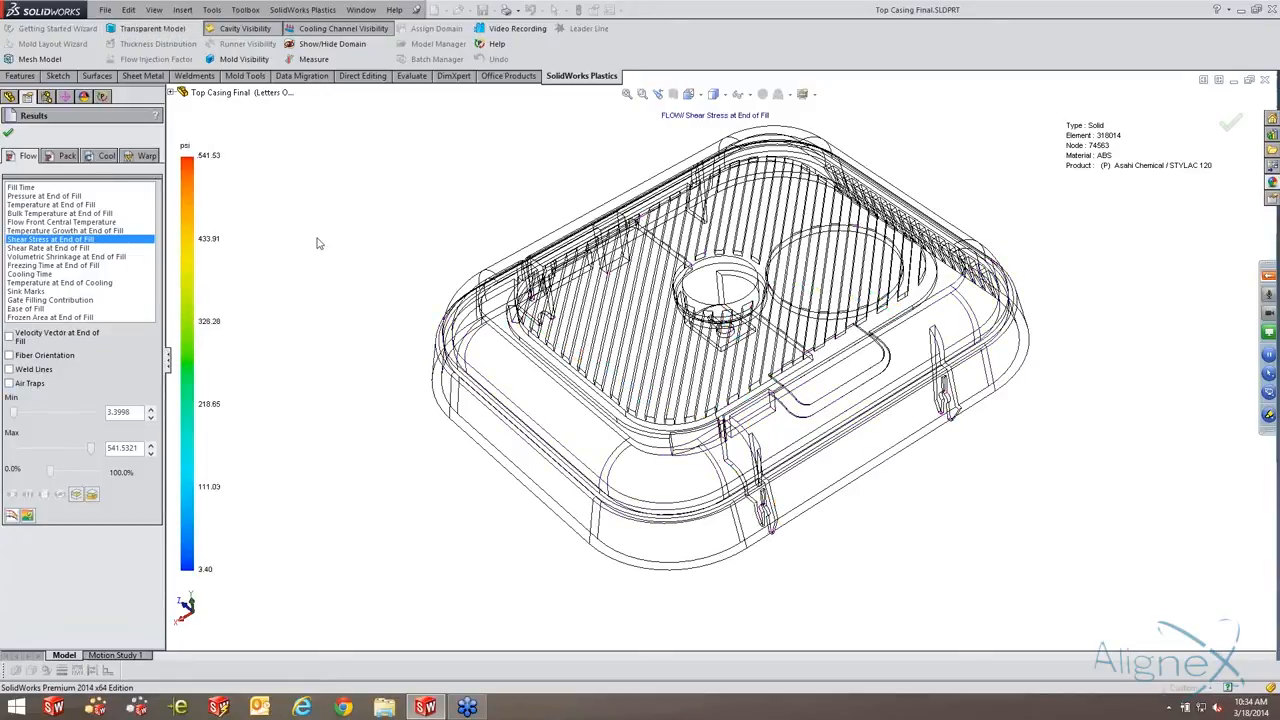
pyautogui.moveTo(574, 211); pyautogui.dragTo(592, 202, button='middle')
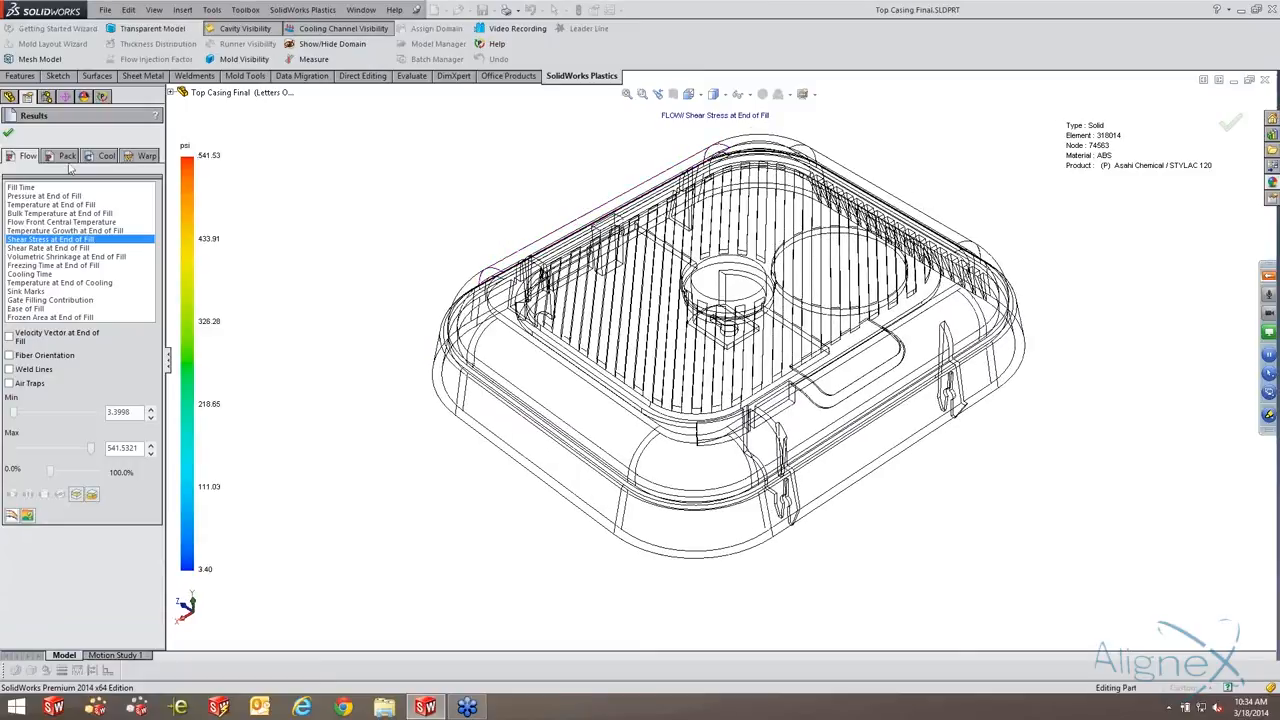
# Display the pack pressure and temperature at End of Packing, and examine the temperature in the runner and casing on a clipped section.
pyautogui.click(65, 158)
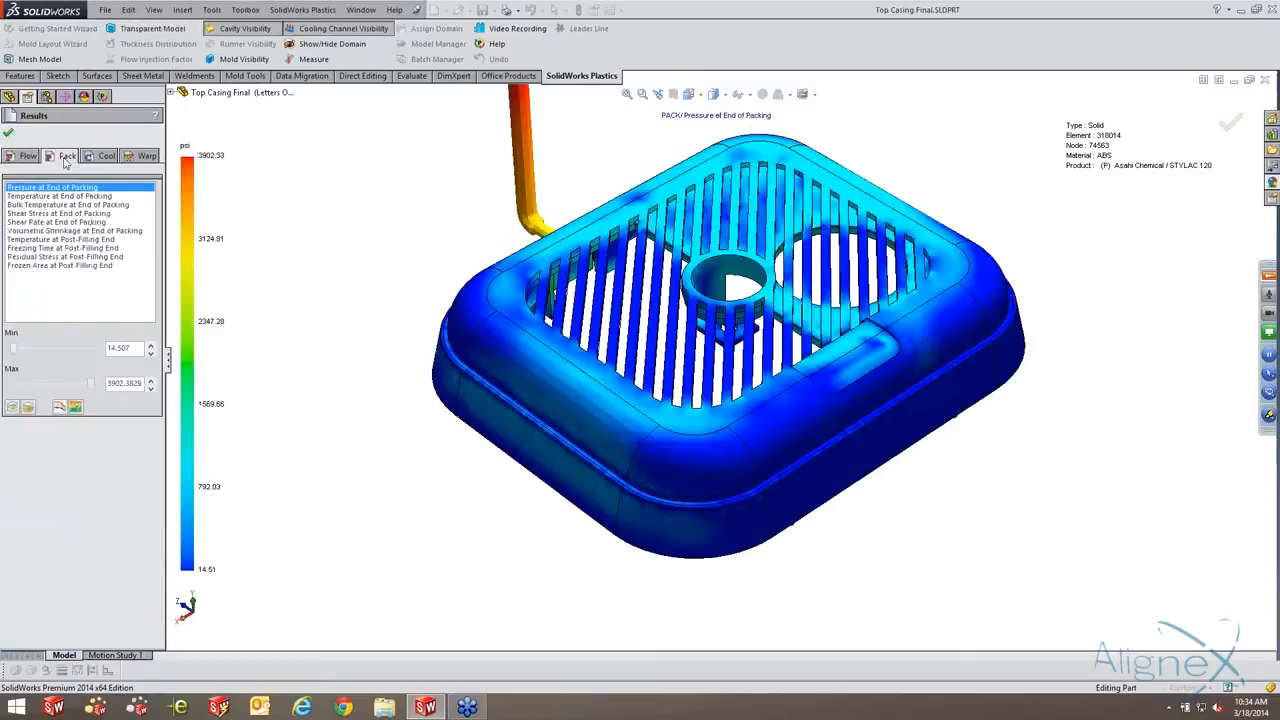
pyautogui.click(80, 197)
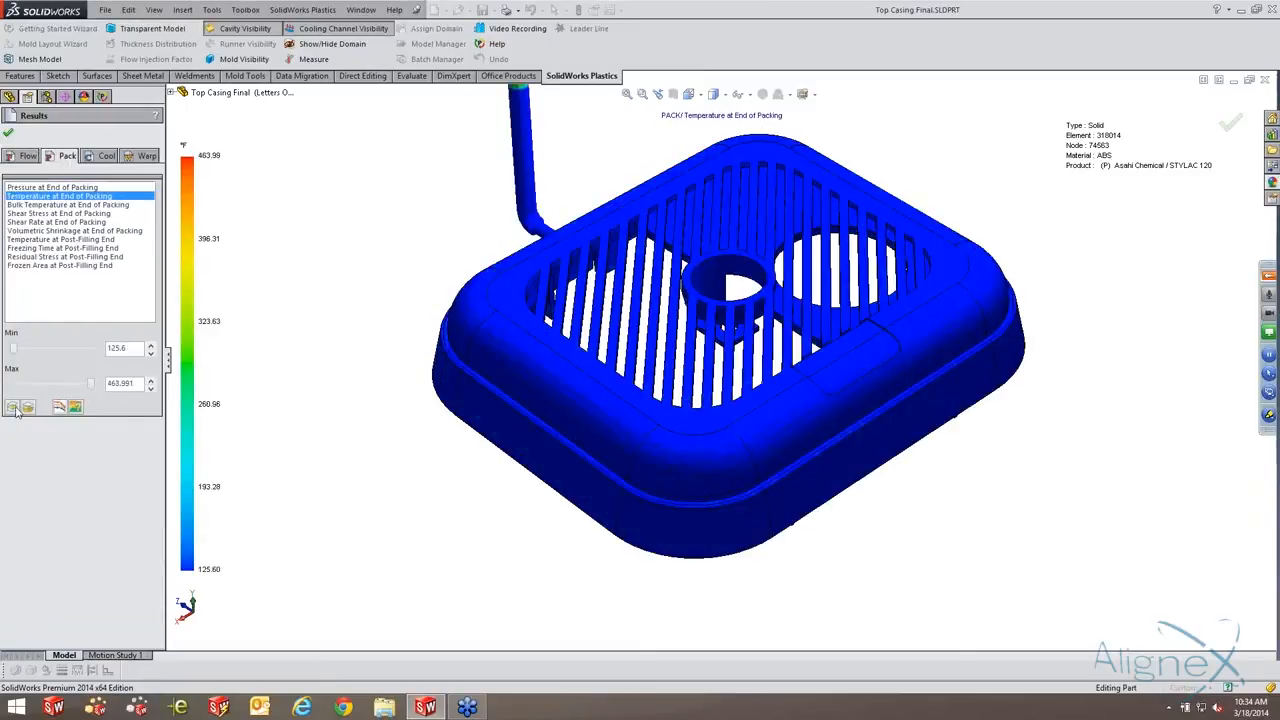
pyautogui.click(12, 407)
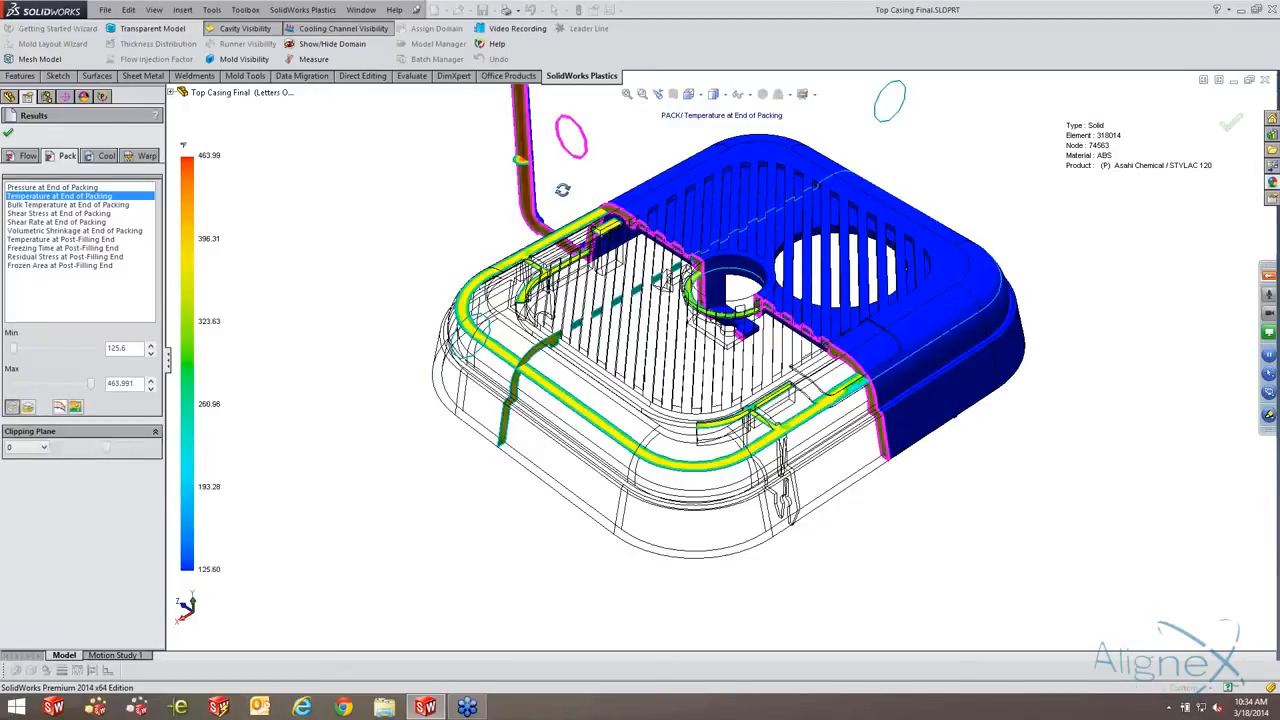
pyautogui.moveTo(540, 250); pyautogui.dragTo(500, 191, button='middle')
pyautogui.scroll(-3, 500, 191)
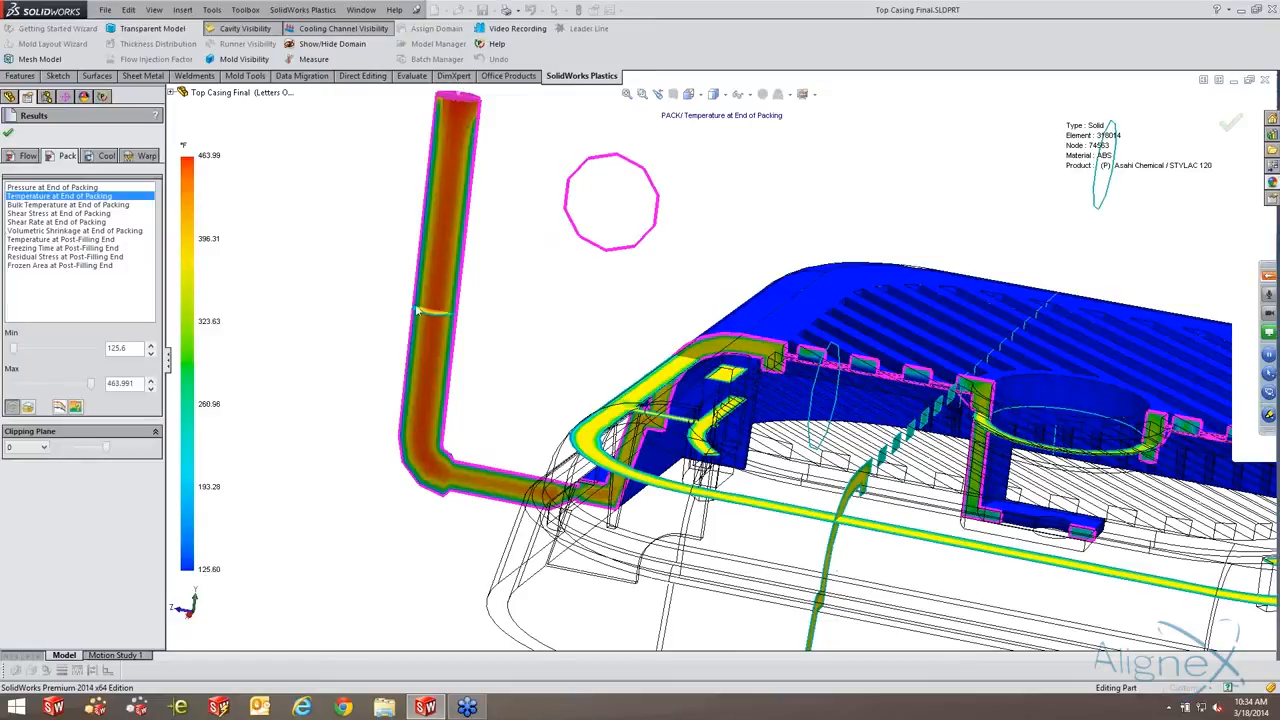
pyautogui.scroll(5, 638, 461)
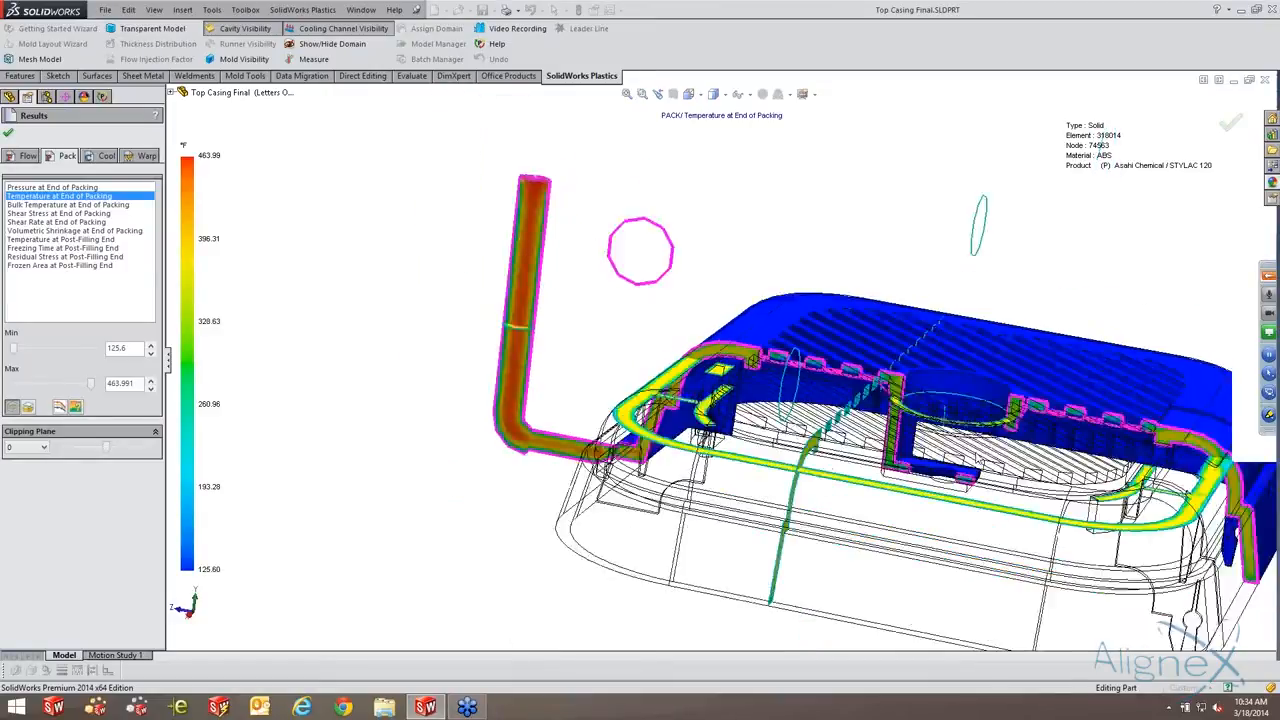
pyautogui.moveTo(790, 374); pyautogui.dragTo(749, 422, button='middle')
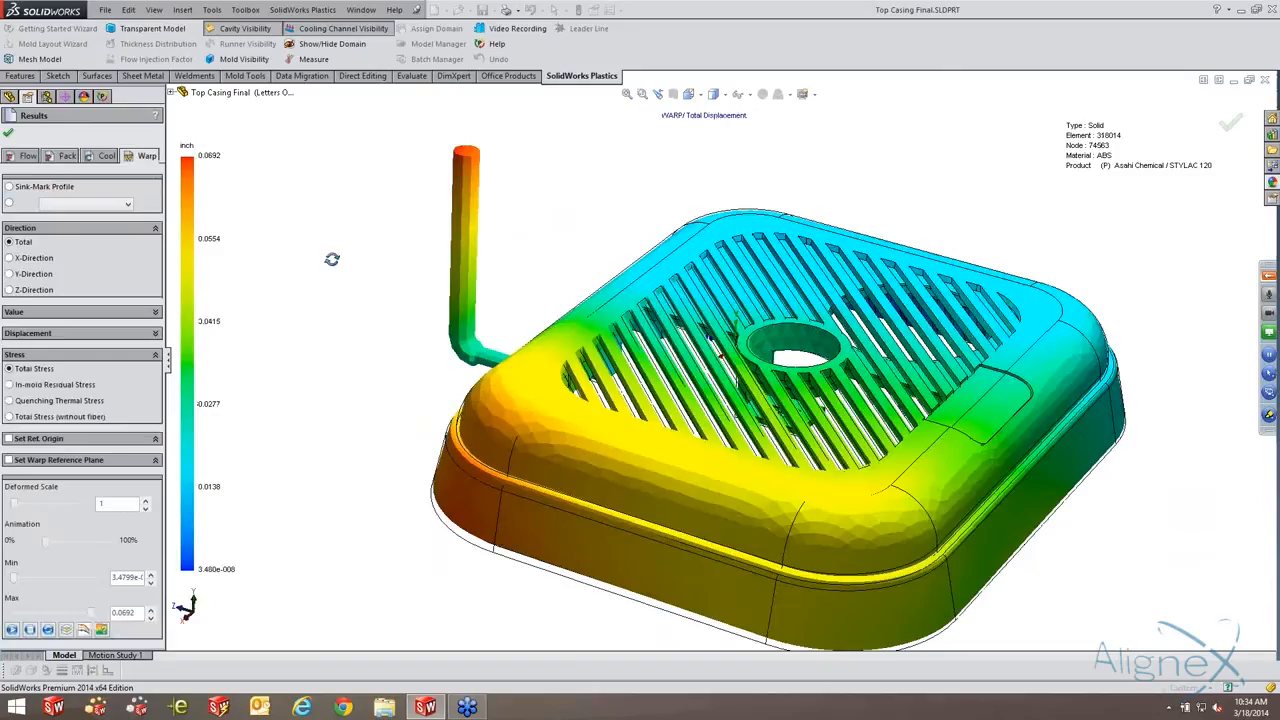
# Examine the warp total displacement against the undeformed outline, including a close-up of the casing's corner and side edge.
pyautogui.moveTo(331, 260); pyautogui.dragTo(351, 277, button='middle')
pyautogui.scroll(1, 335, 292)
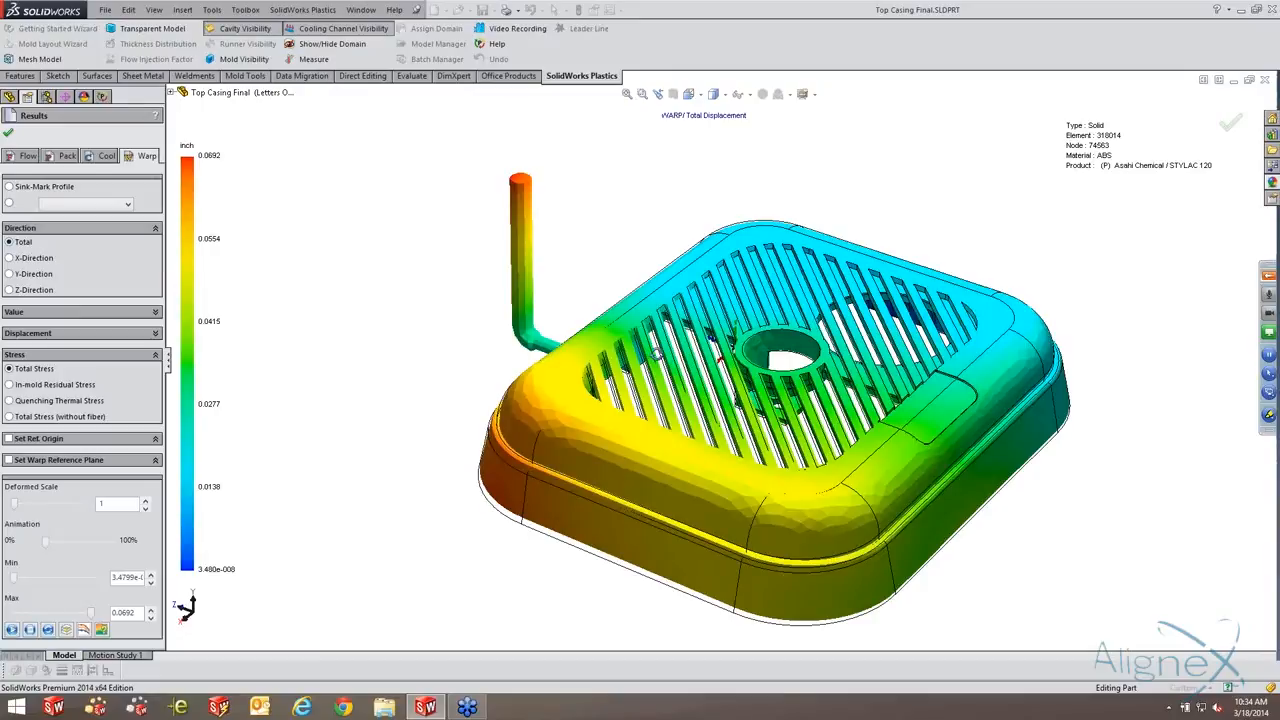
pyautogui.moveTo(270, 489); pyautogui.dragTo(234, 473, button='middle')
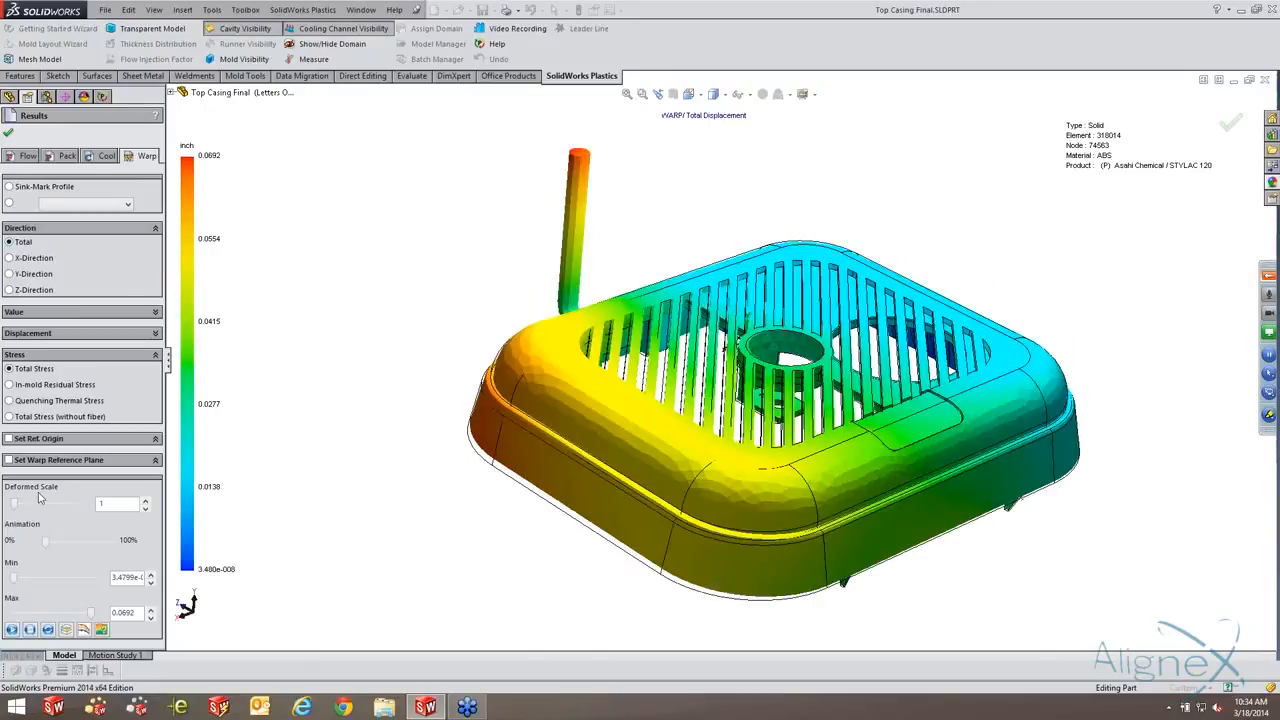
pyautogui.moveTo(119, 502); pyautogui.dragTo(96, 503)
pyautogui.moveTo(517, 362); pyautogui.dragTo(548, 490, button='middle')
pyautogui.scroll(-4, 548, 490)
pyautogui.moveTo(506, 386); pyautogui.dragTo(470, 377, button='middle')
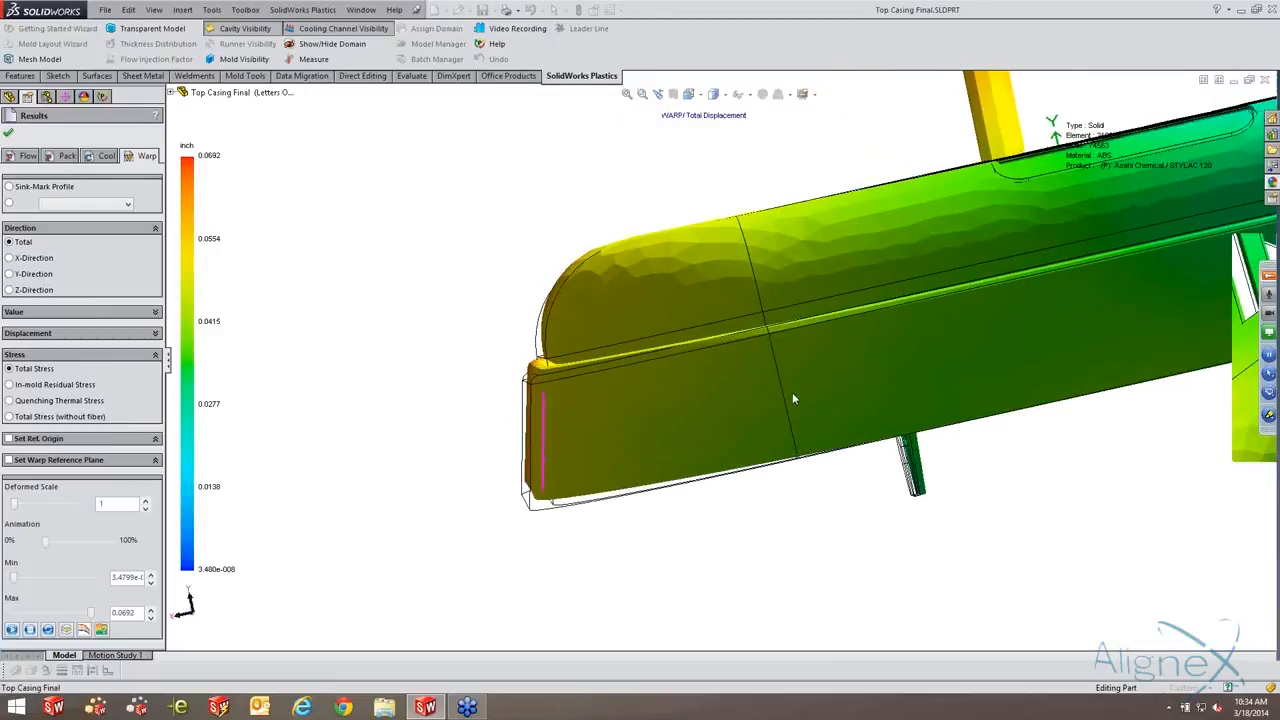
pyautogui.scroll(4, 792, 392)
pyautogui.moveTo(792, 392); pyautogui.dragTo(741, 424, button='middle')
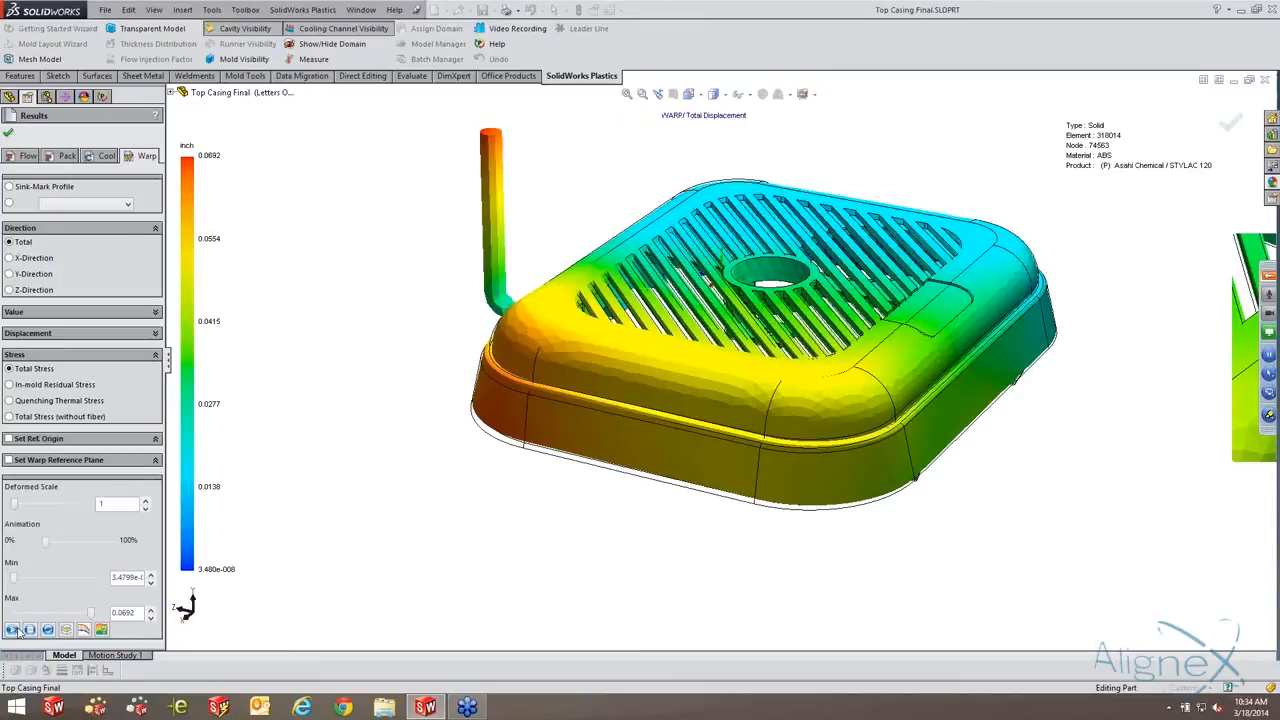
# Animate the total displacement and examine the deforming casing from the side, the underside and above.
pyautogui.click(13, 630)
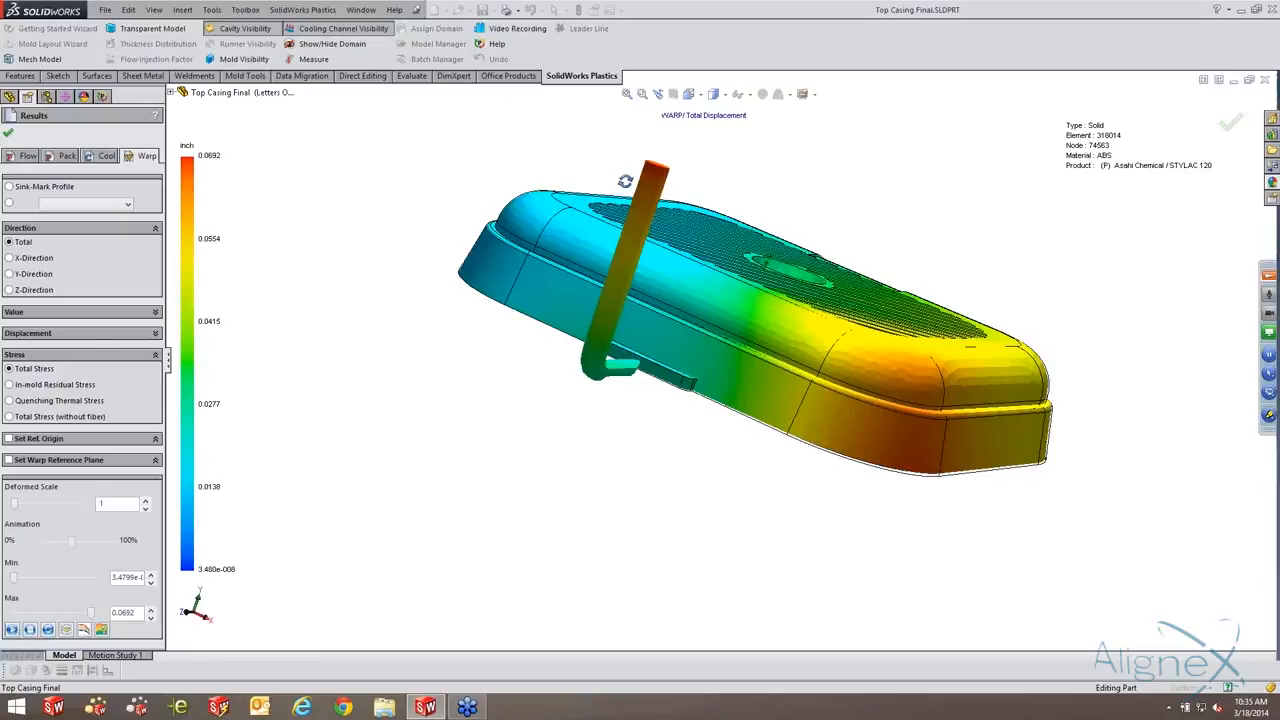
pyautogui.moveTo(625, 181); pyautogui.dragTo(642, 182, button='middle')
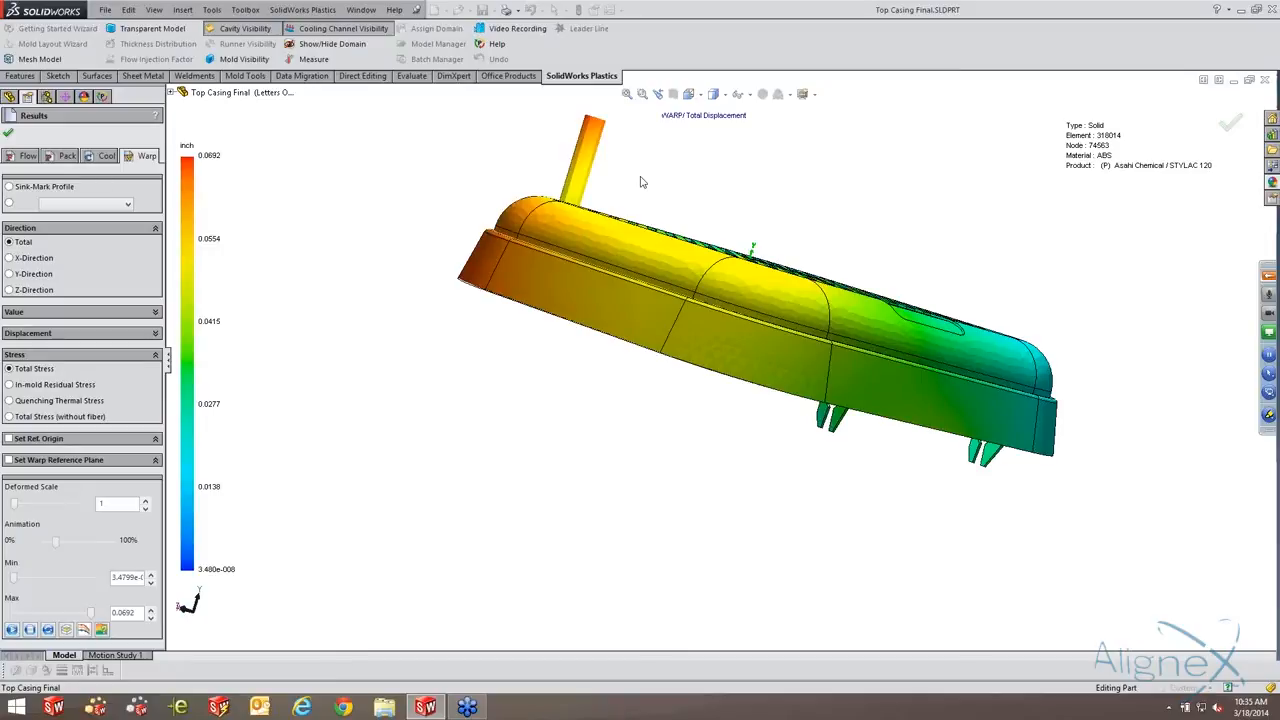
pyautogui.moveTo(642, 182); pyautogui.dragTo(763, 224, button='middle')
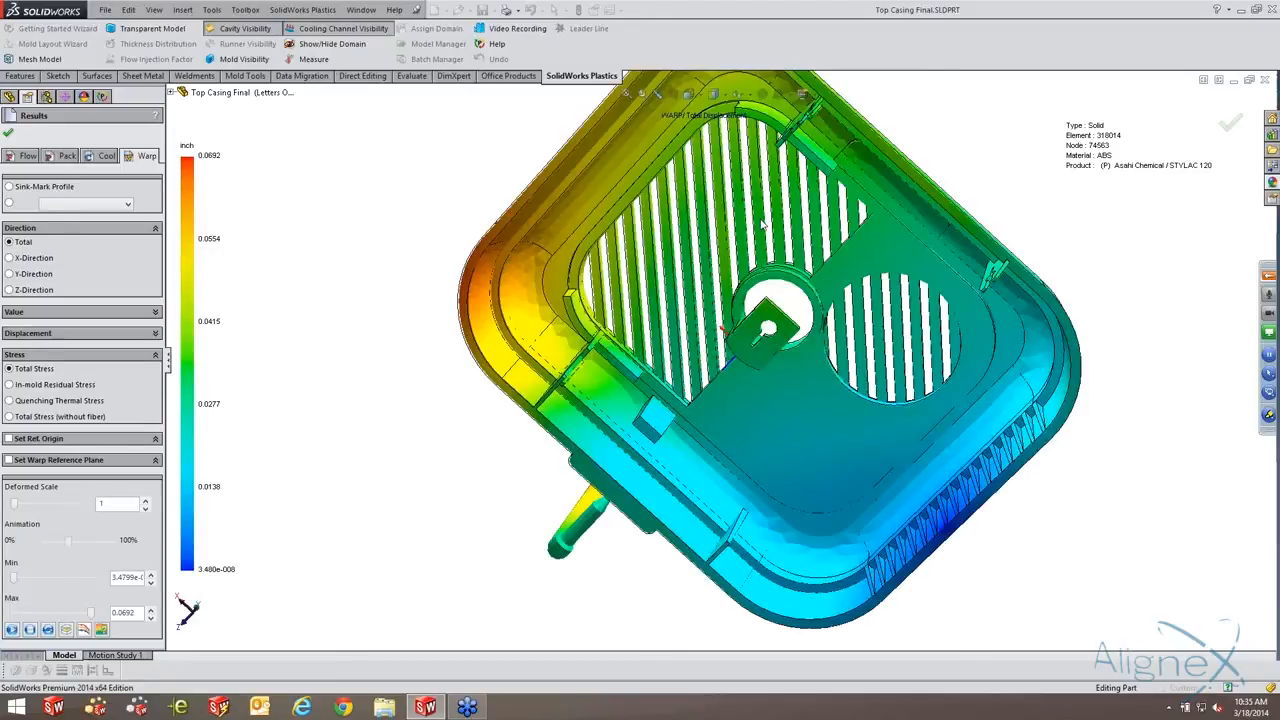
pyautogui.moveTo(762, 225); pyautogui.dragTo(795, 486, button='middle')
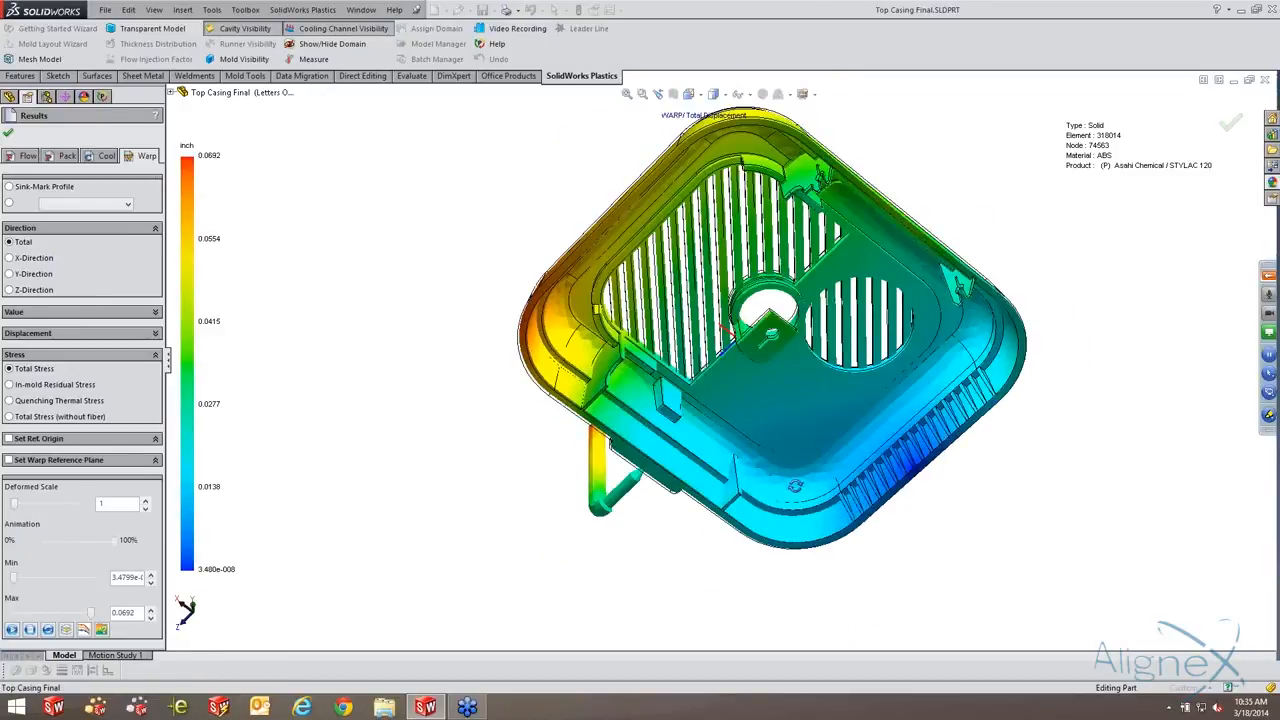
pyautogui.moveTo(795, 486); pyautogui.dragTo(763, 300, button='middle')
pyautogui.moveTo(114, 541); pyautogui.dragTo(107, 546)
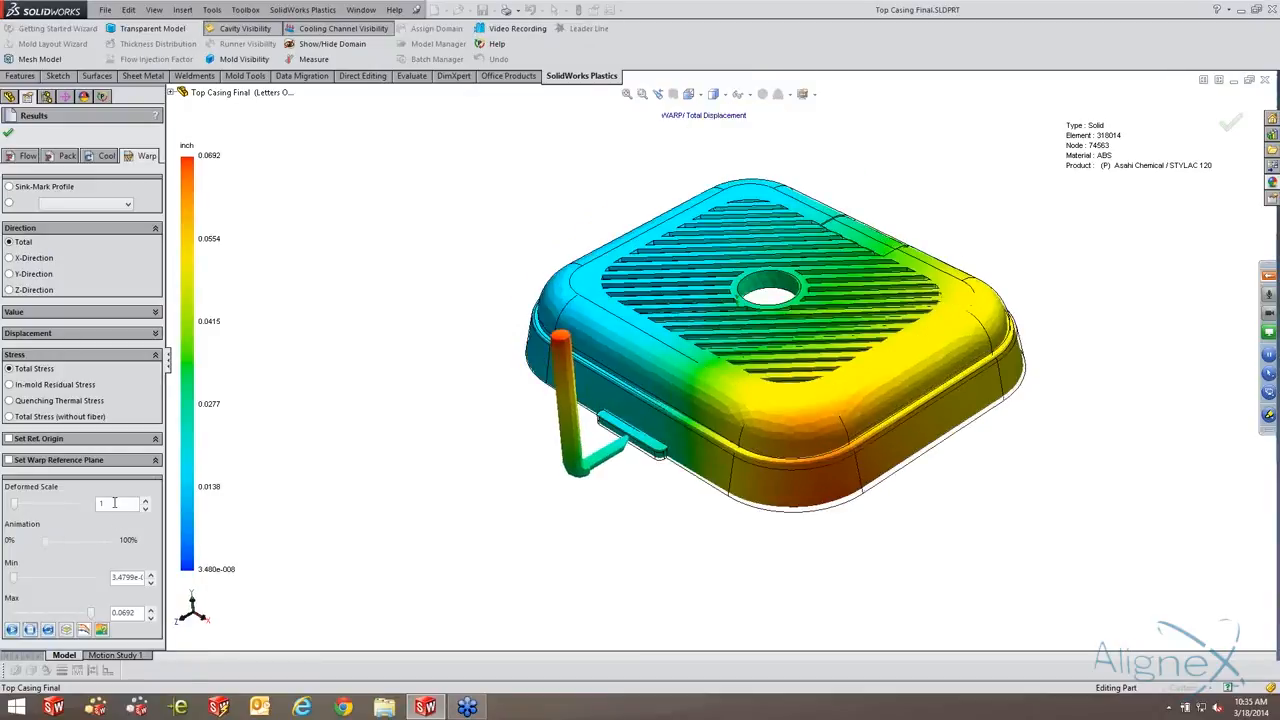
# Set the deformed scale to 3 and replay the warp animation, viewing the casing from the side.
pyautogui.doubleClick(114, 503)
pyautogui.write('3')
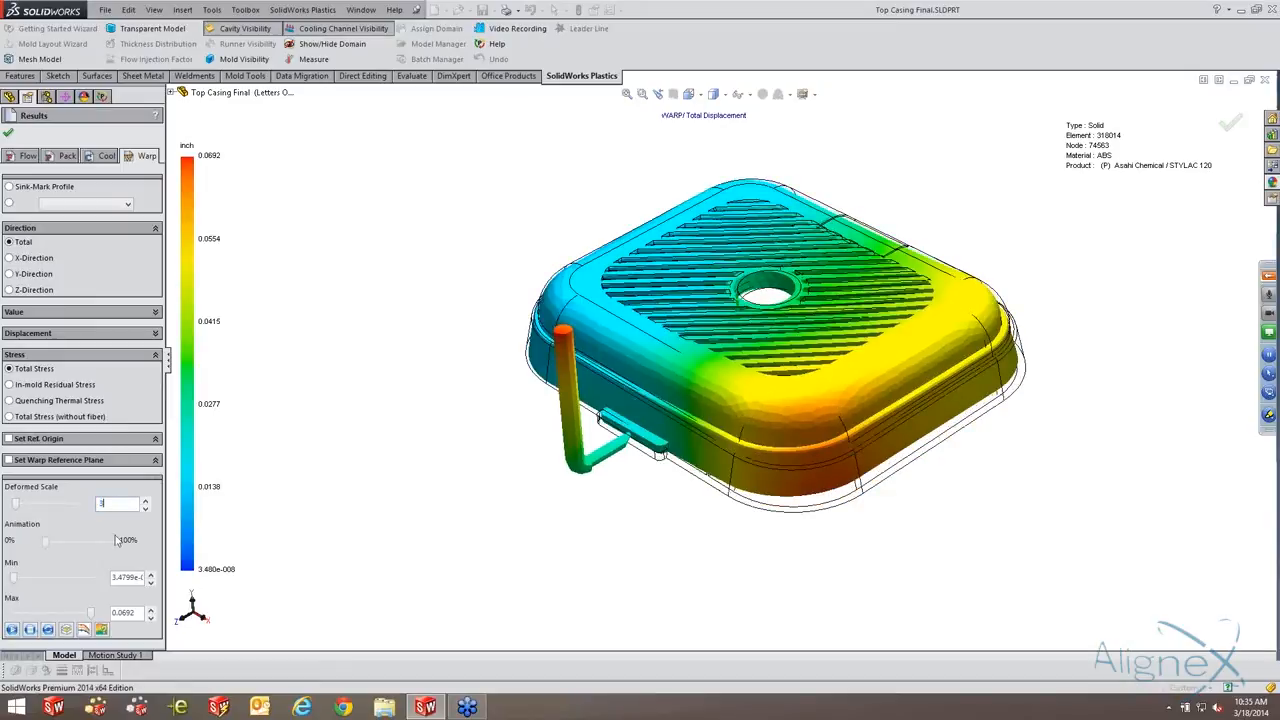
pyautogui.click(11, 629)
pyautogui.moveTo(733, 278); pyautogui.dragTo(796, 212, button='middle')
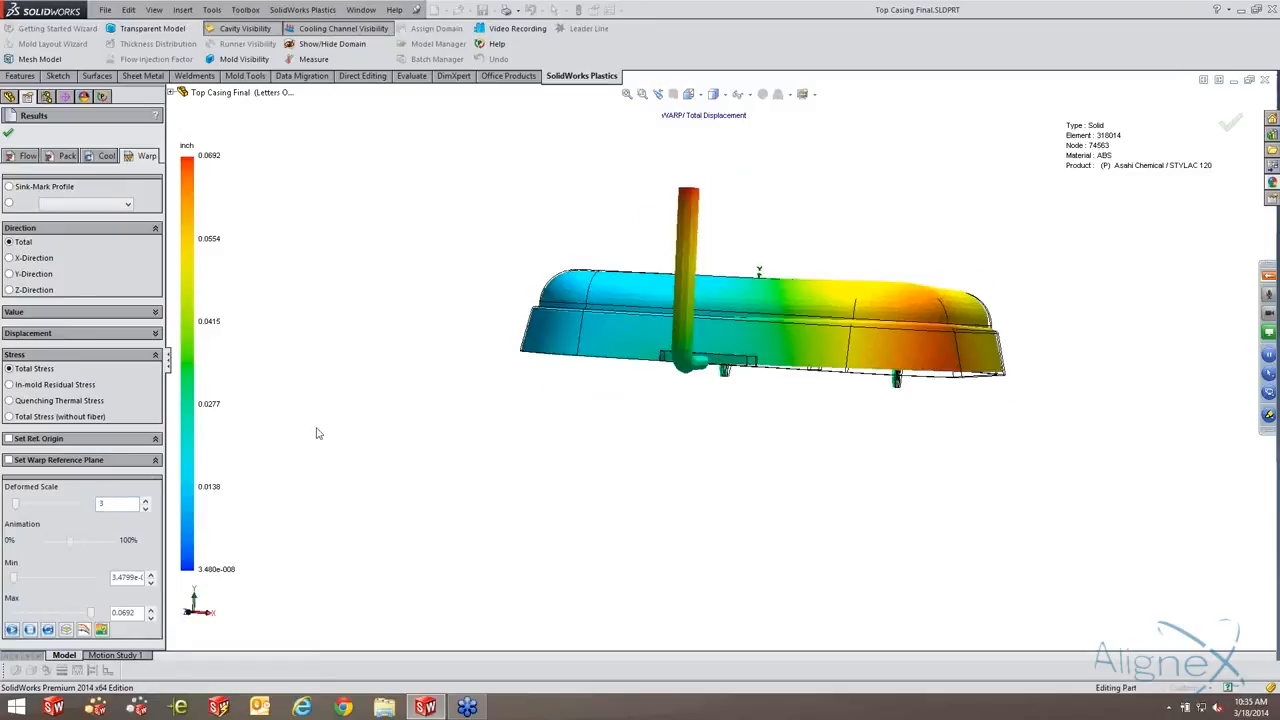
# View the warp displacement separately in the X, Y and Z directions.
pyautogui.click(30, 258)
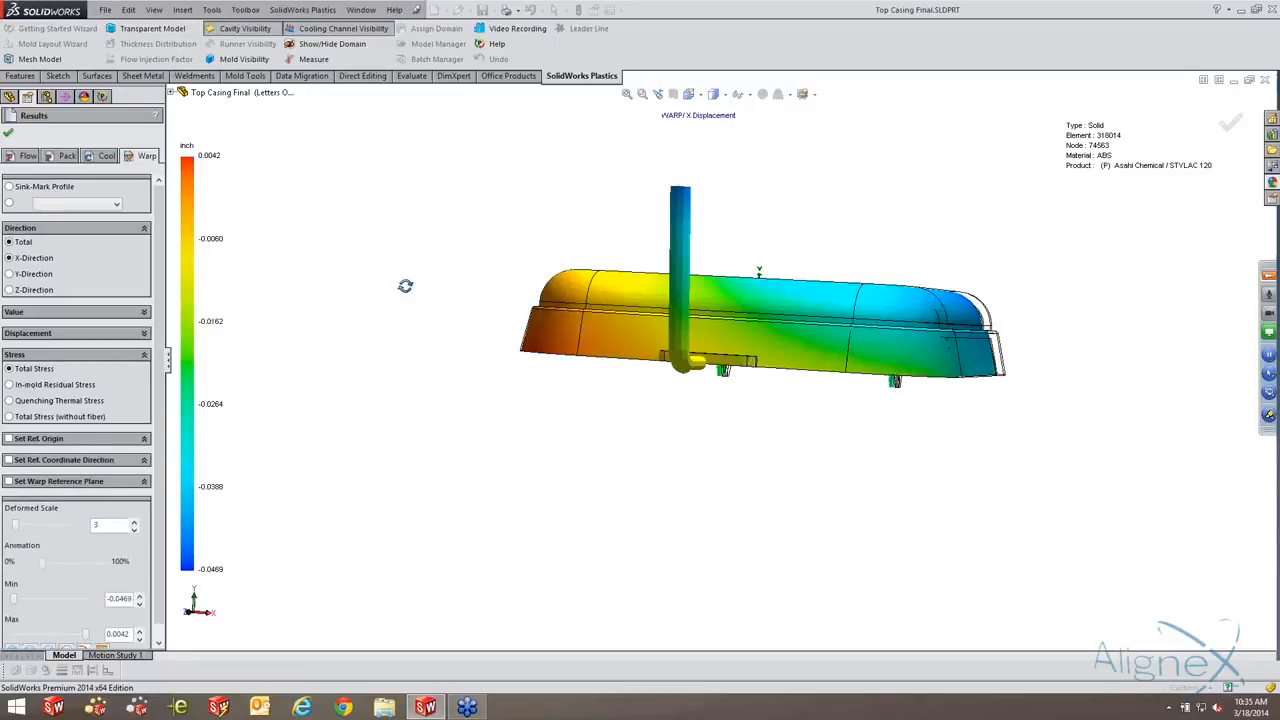
pyautogui.moveTo(403, 286); pyautogui.dragTo(409, 322, button='middle')
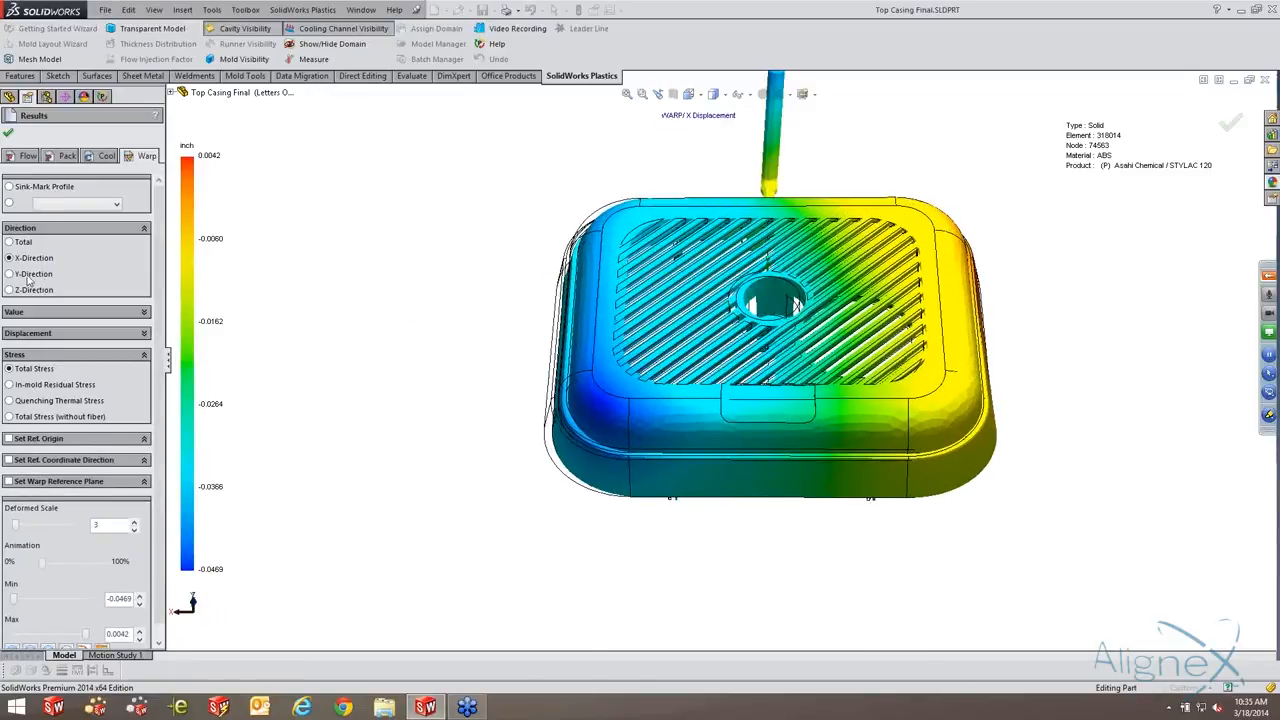
pyautogui.click(28, 277)
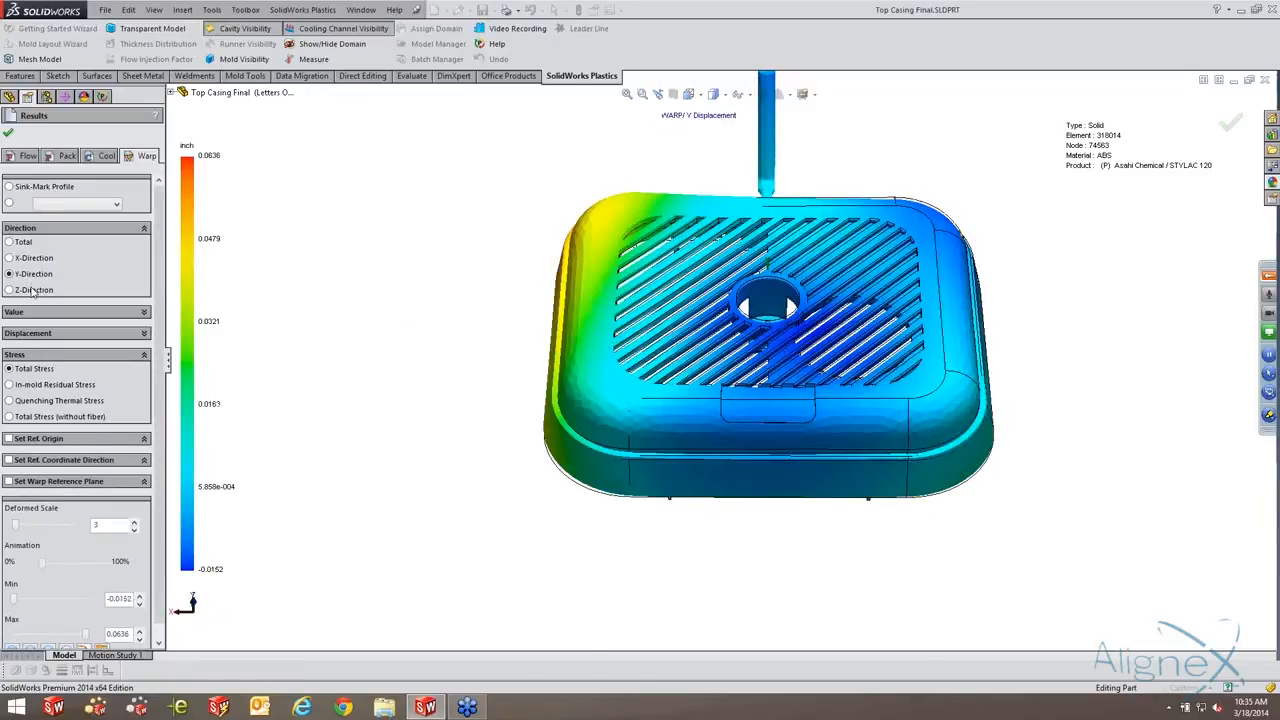
pyautogui.click(33, 290)
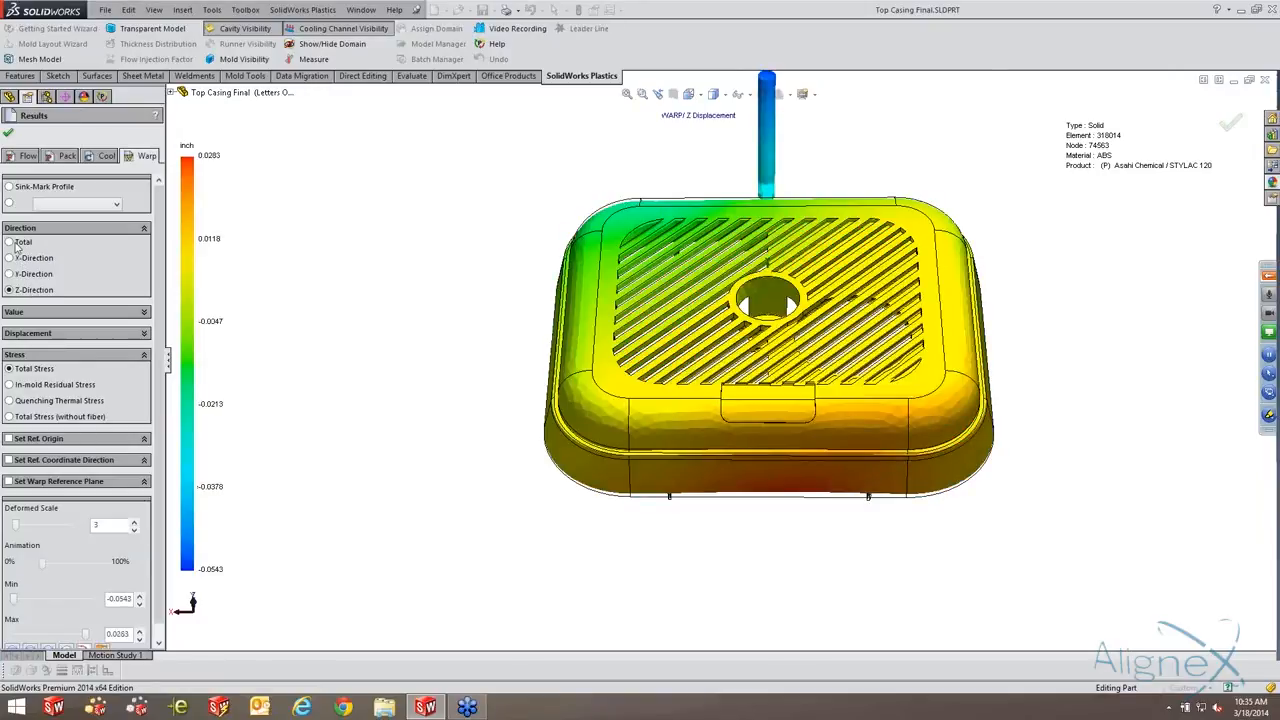
# Compare the total displacement with the sink-mark profile, then return to the Total Stress displacement.
pyautogui.click(13, 243)
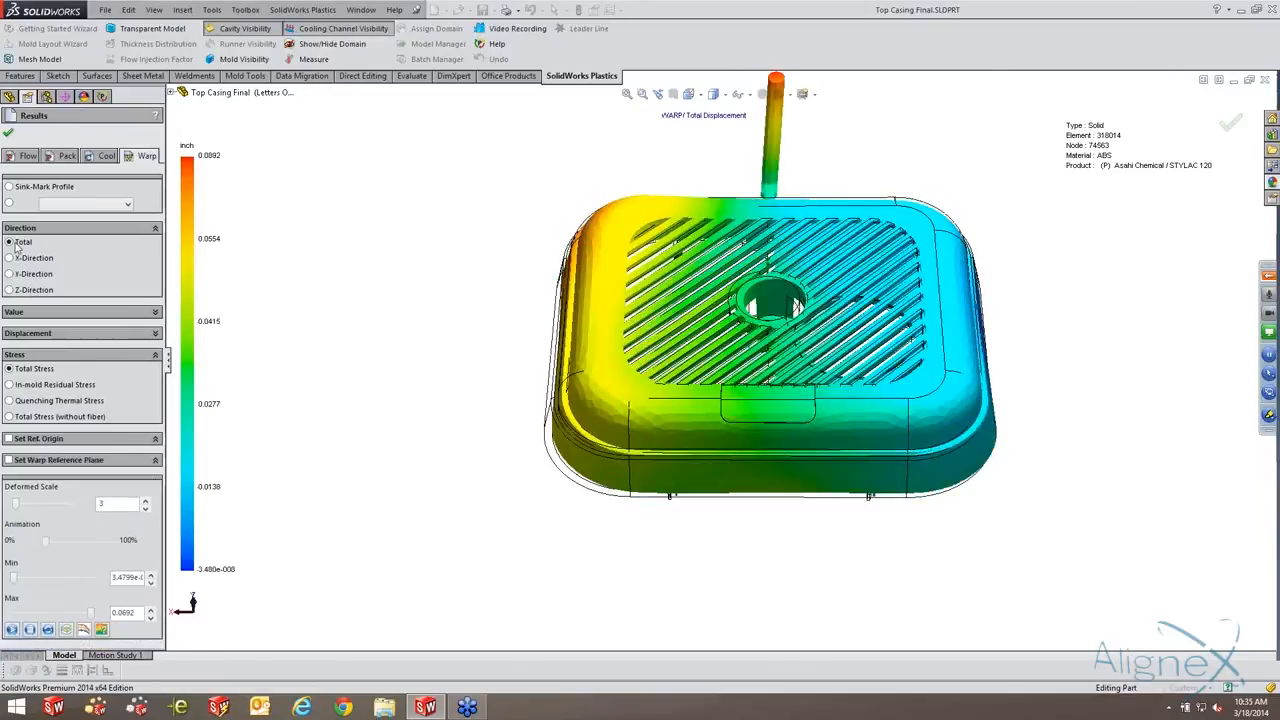
pyautogui.click(18, 188)
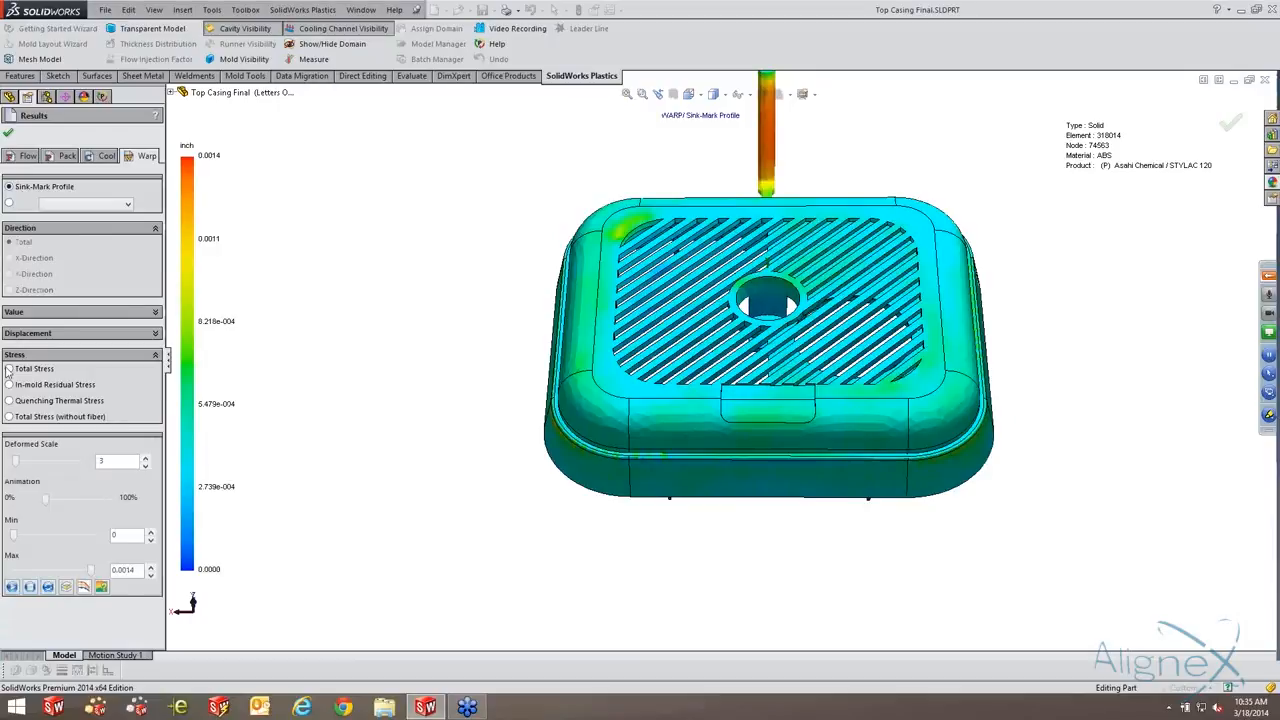
pyautogui.click(9, 369)
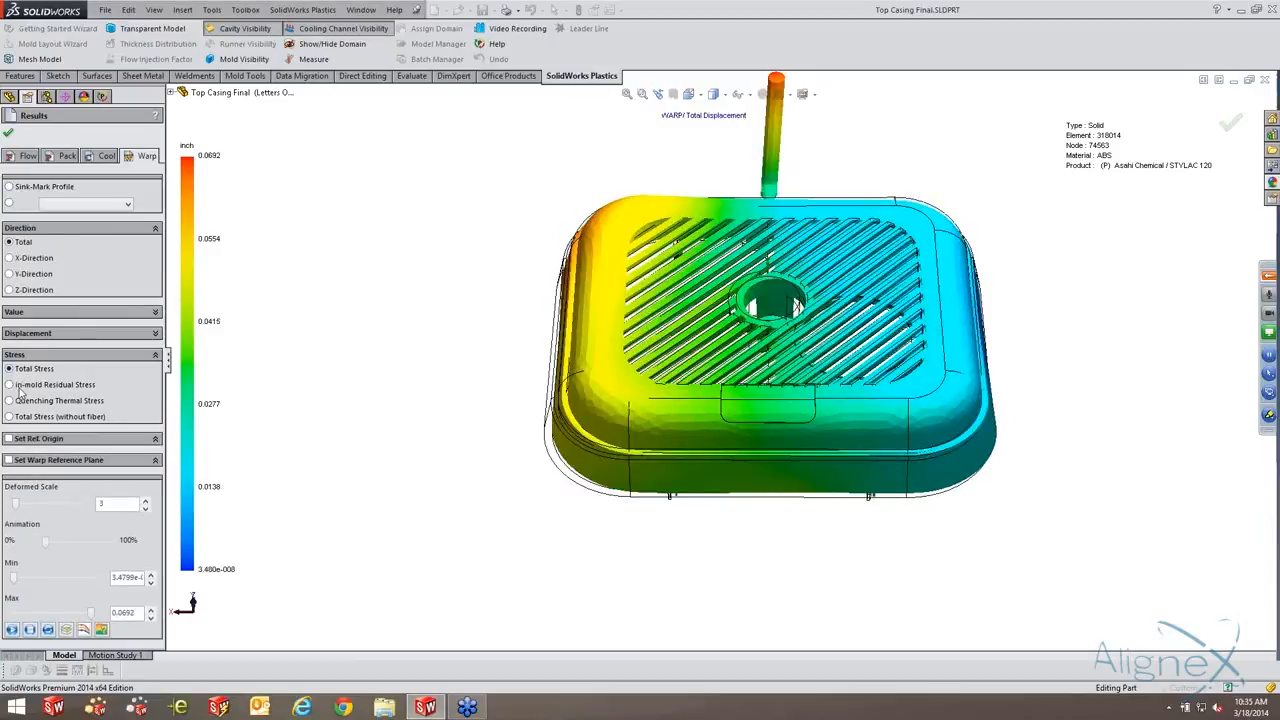
# Display the total displacement caused by in-mold residual stress and examine it across the casing.
pyautogui.click(18, 386)
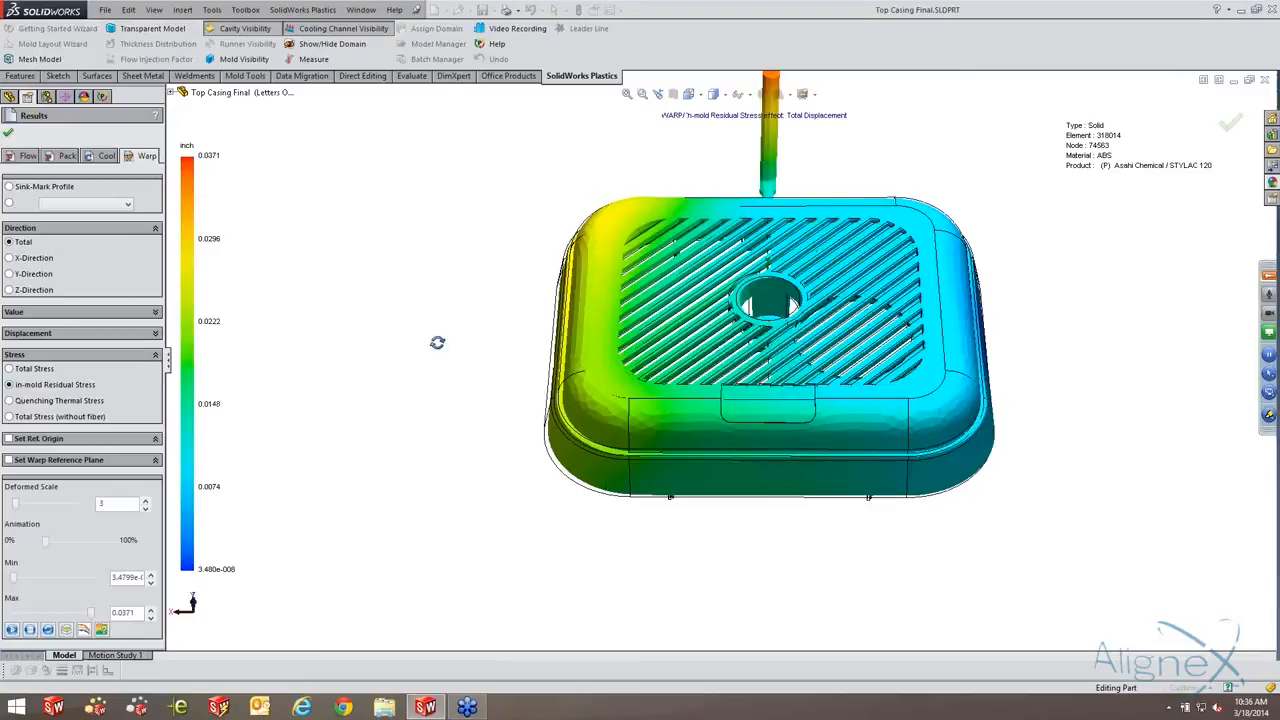
pyautogui.moveTo(437, 342); pyautogui.dragTo(607, 223, button='middle')
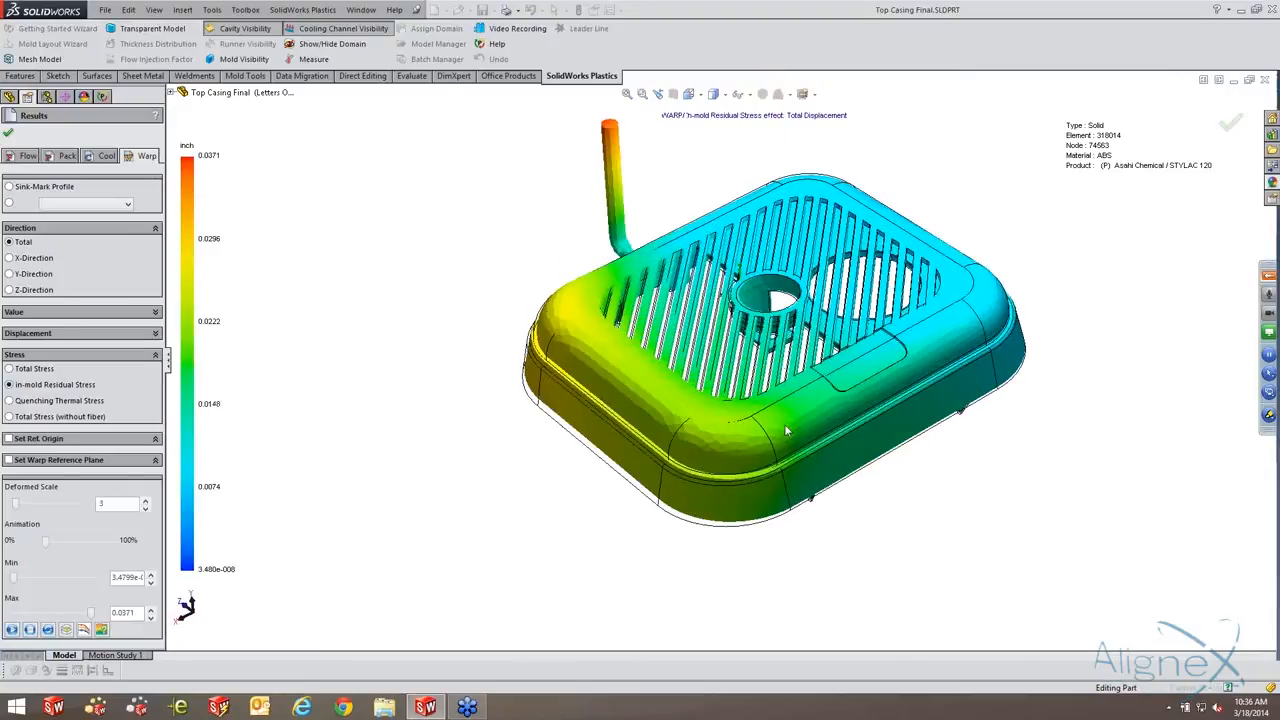
pyautogui.scroll(-2, 848, 286)
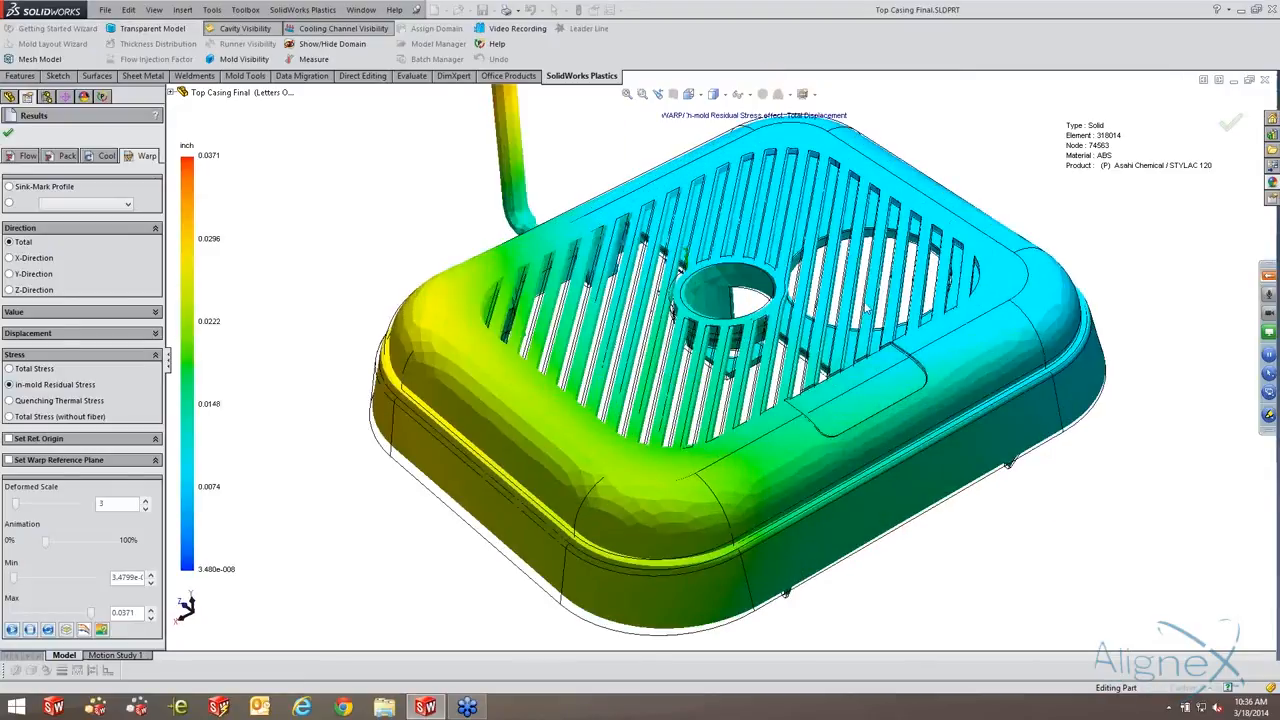
pyautogui.scroll(2, 848, 286)
pyautogui.moveTo(782, 350); pyautogui.dragTo(757, 340, button='middle')
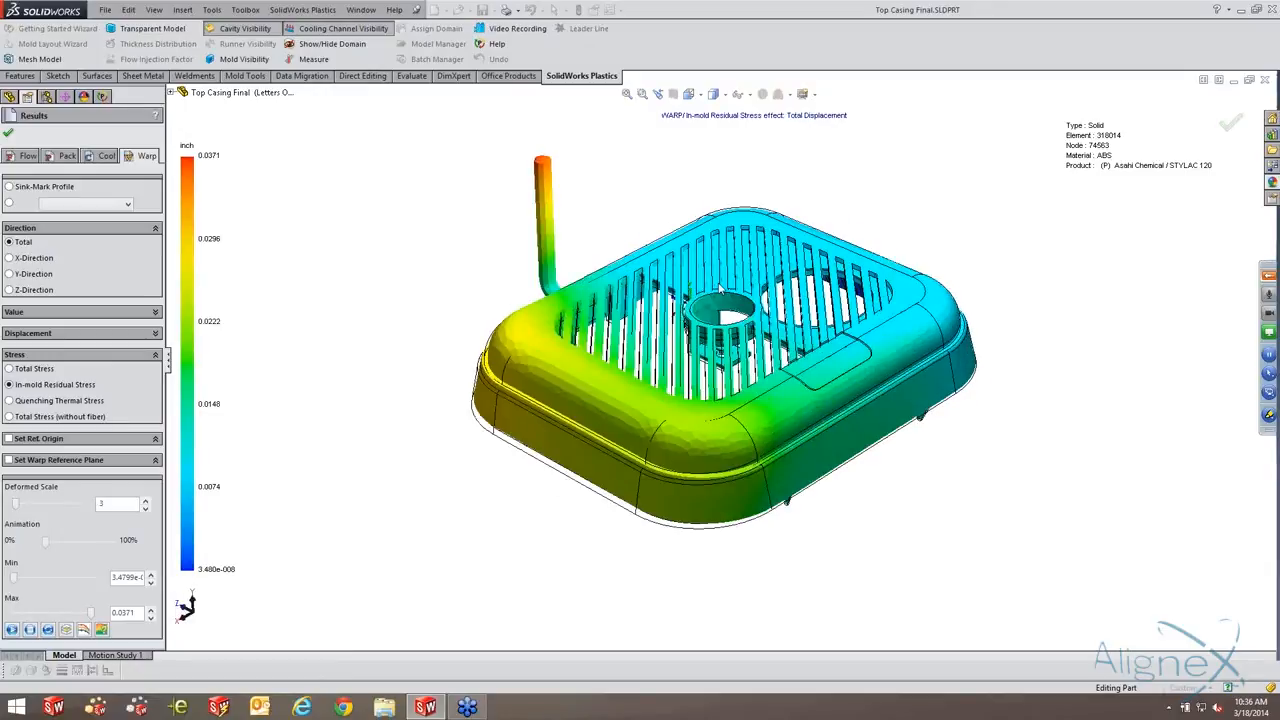
pyautogui.scroll(-2, 740, 325)
pyautogui.scroll(1, 700, 345)
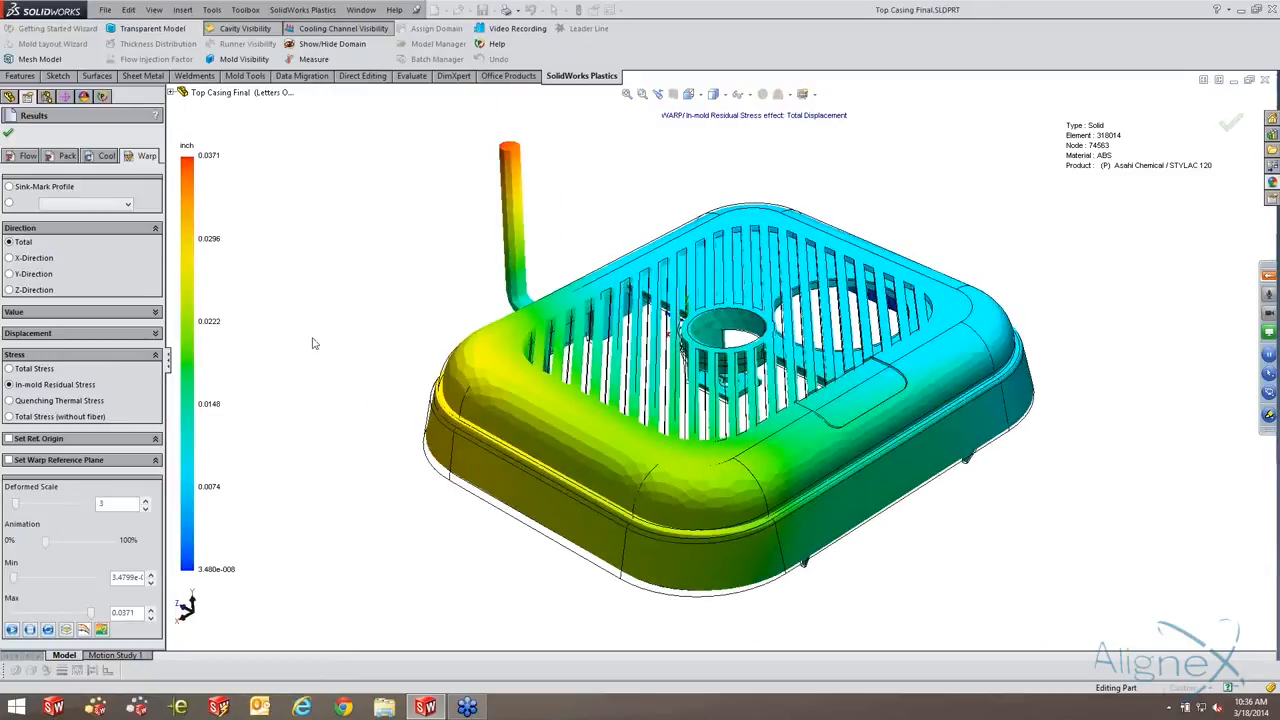
# Display the total warp displacement for total stress without fiber, then show the sink-mark profile.
pyautogui.click(40, 417)
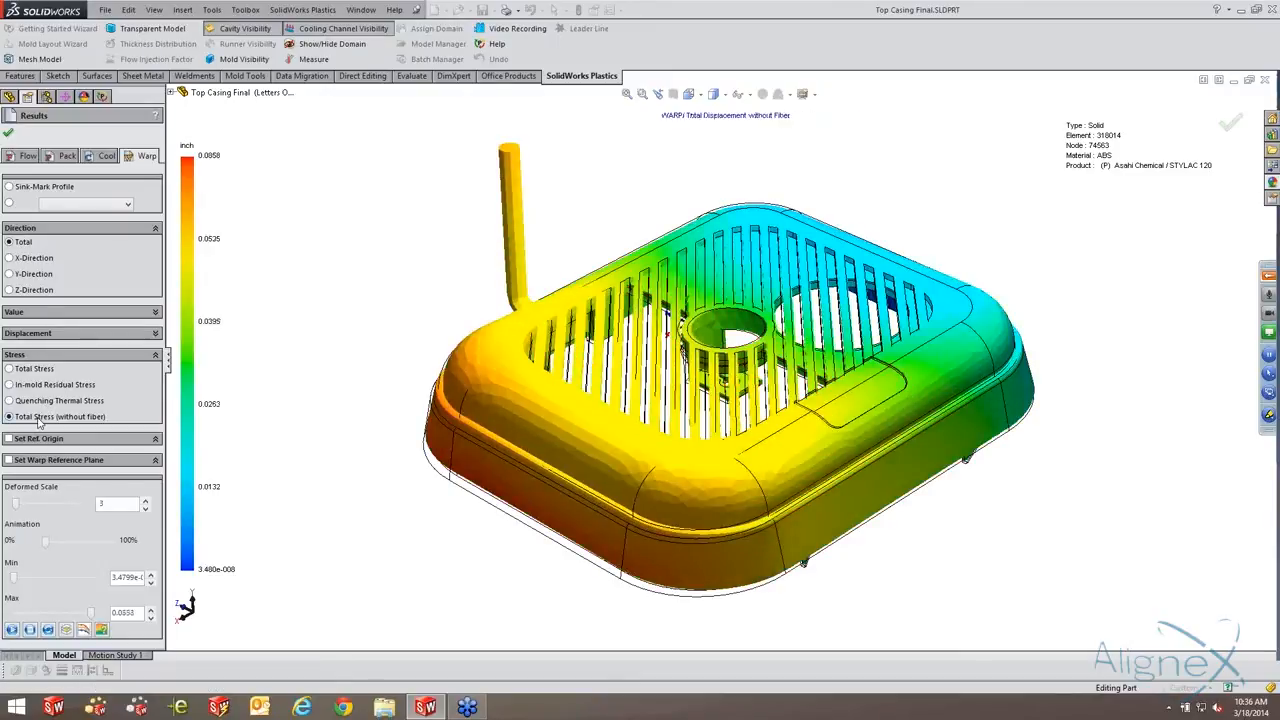
pyautogui.click(58, 313)
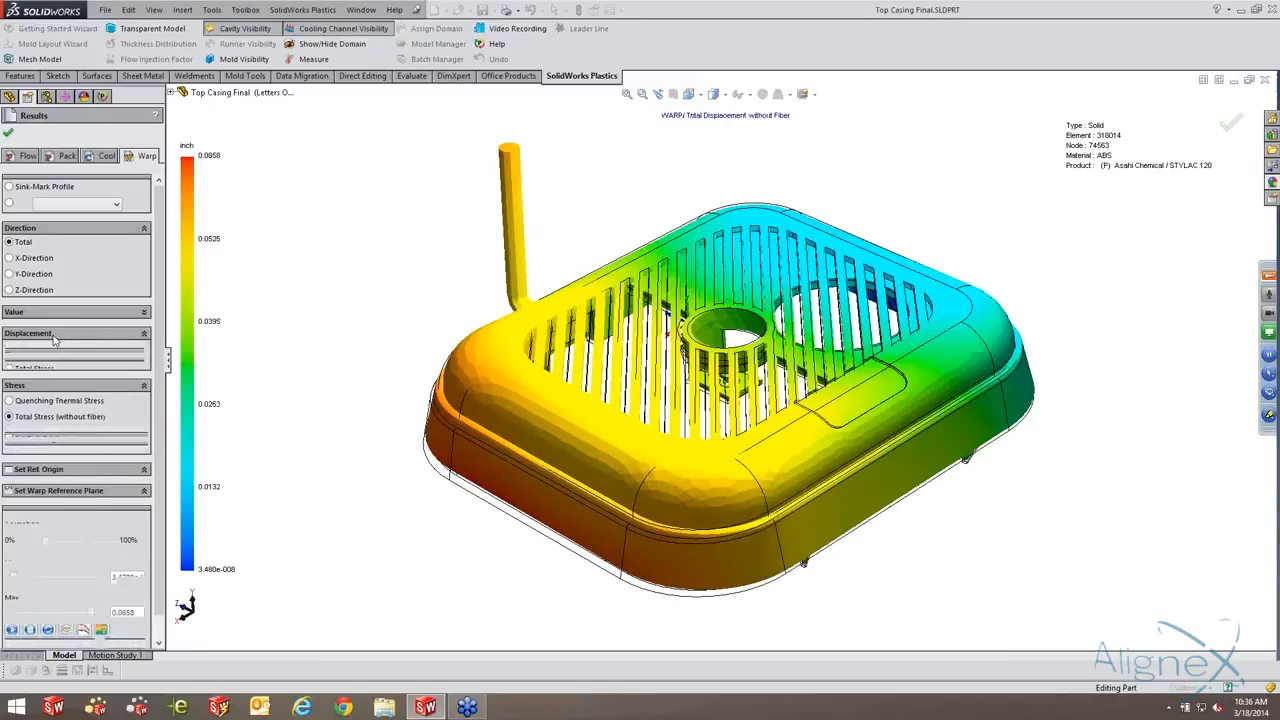
pyautogui.click(40, 312)
pyautogui.click(9, 186)
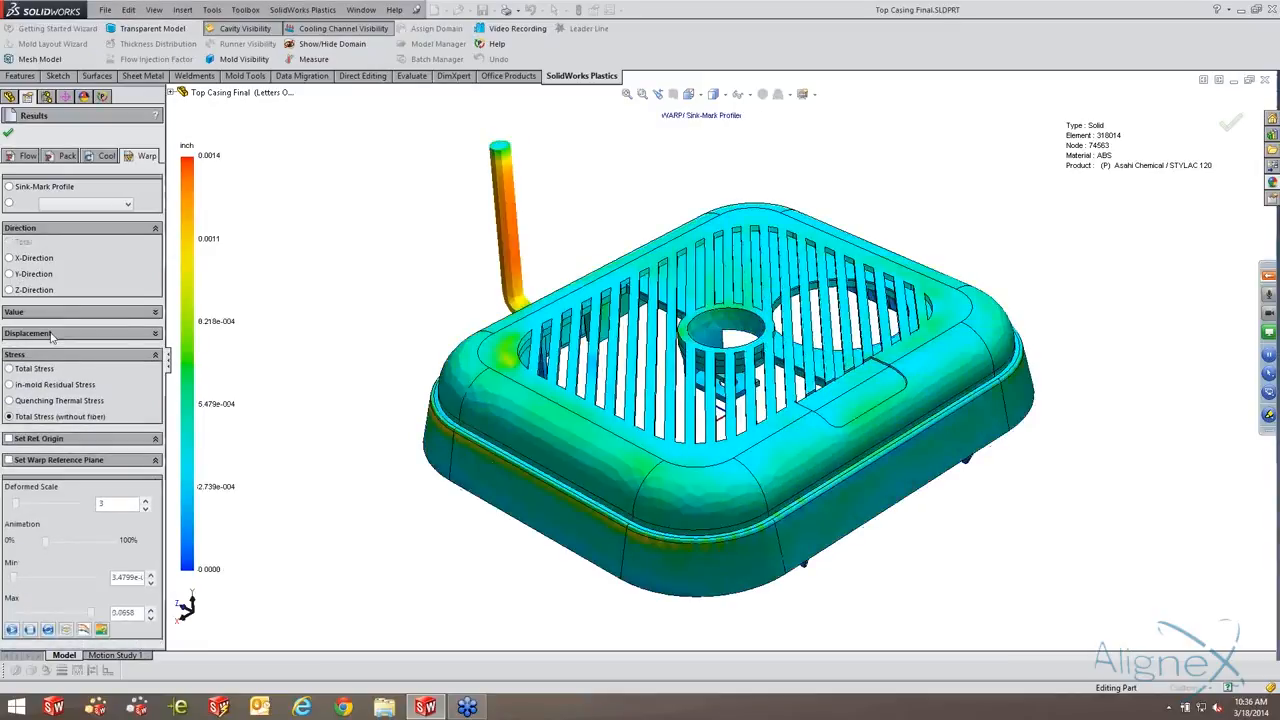
# Plot the In-mold First Principal Residual Stress on the casing.
pyautogui.click(10, 204)
pyautogui.click(82, 205)
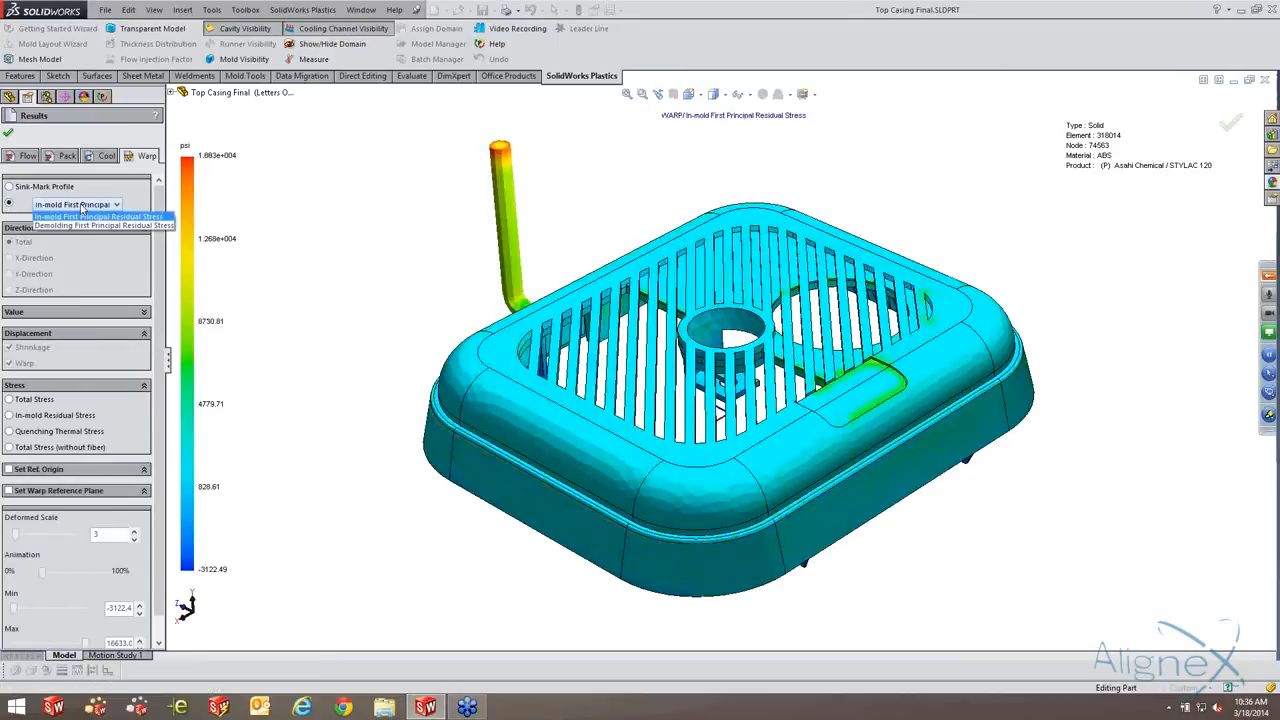
pyautogui.click(80, 215)
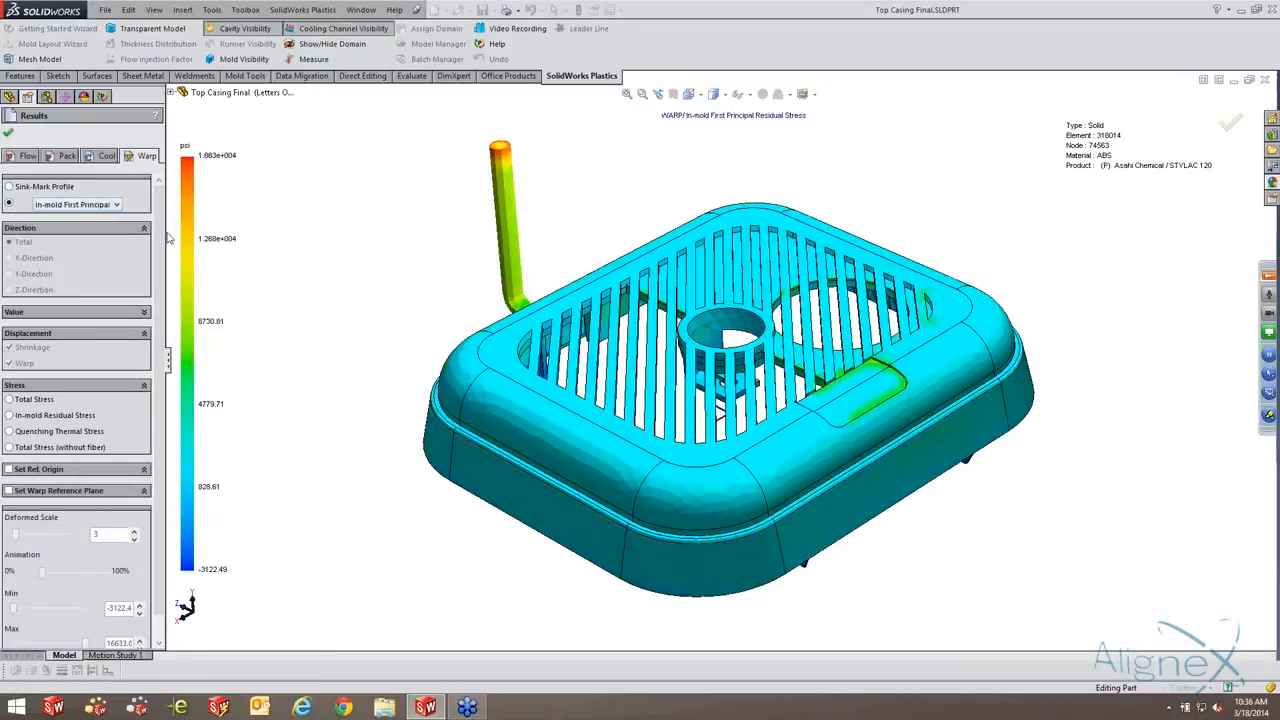
# Show the Part Cooling Time result with the cooling channels, showing the mold block for inspection and hiding it again.
pyautogui.click(104, 155)
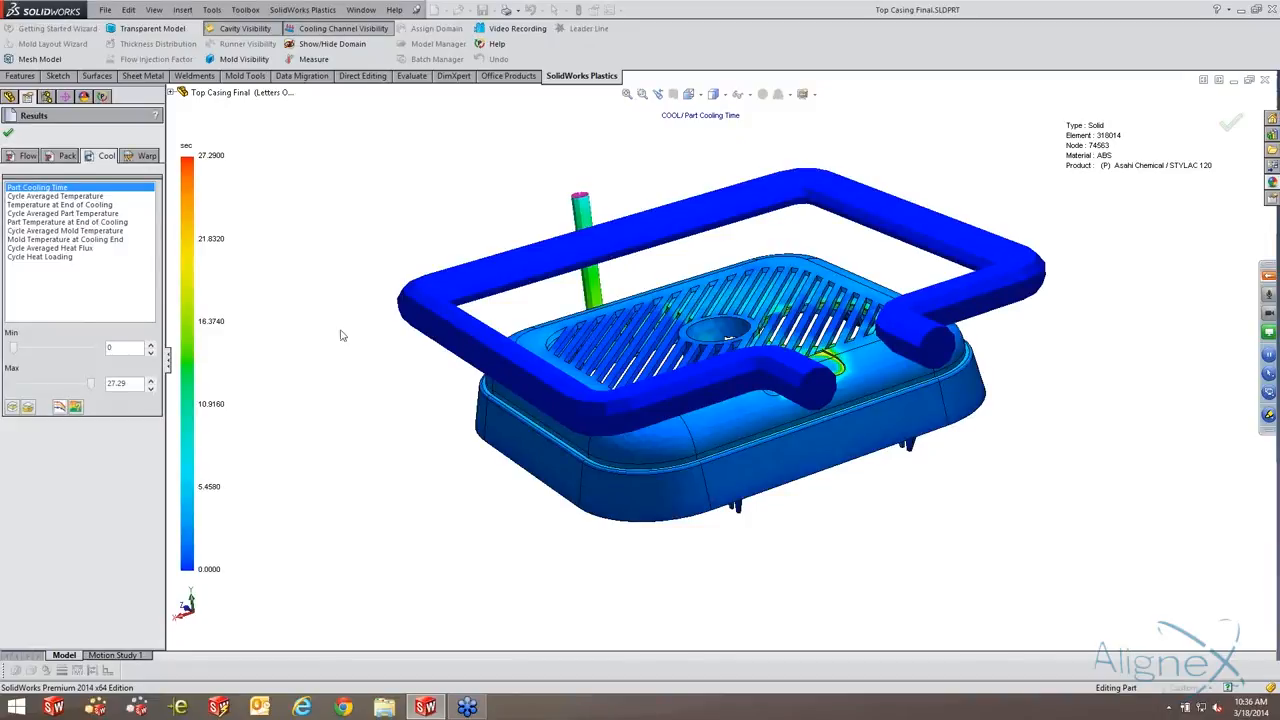
pyautogui.click(11, 98)
pyautogui.scroll(-10, 220, 590)
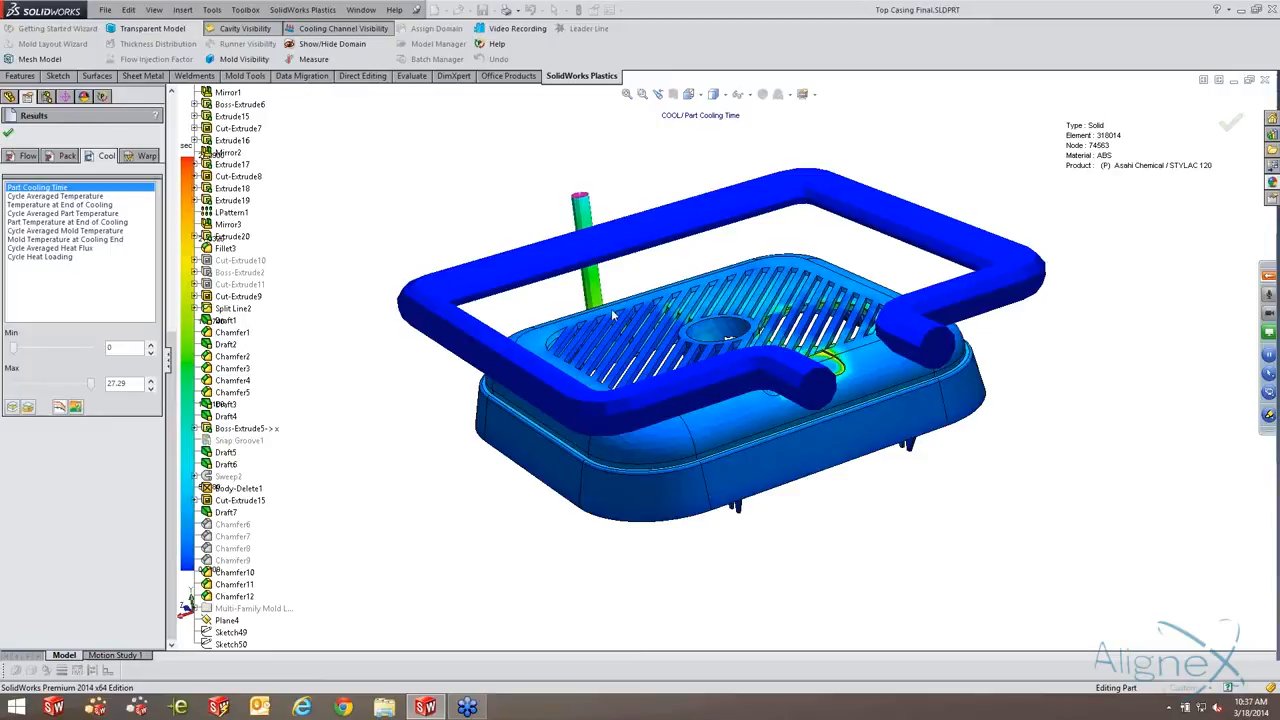
pyautogui.moveTo(613, 315); pyautogui.dragTo(624, 335, button='middle')
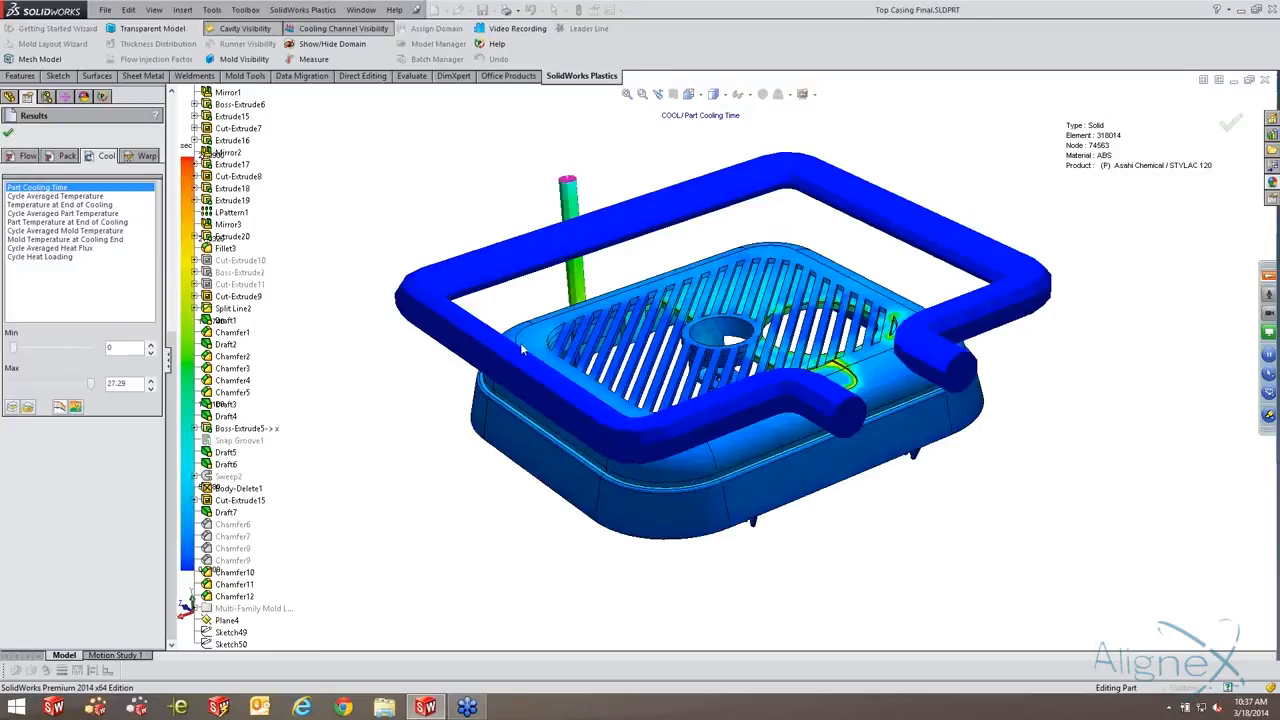
pyautogui.click(243, 59)
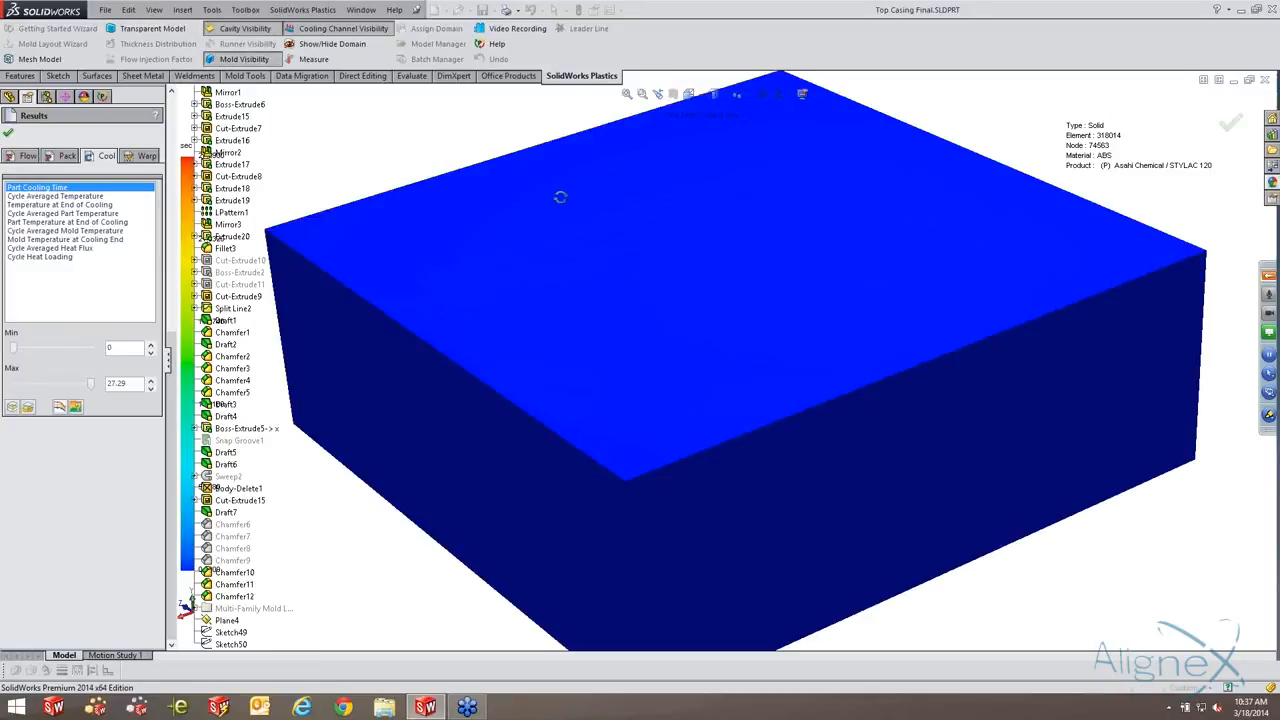
pyautogui.moveTo(560, 197); pyautogui.dragTo(306, 130, button='middle')
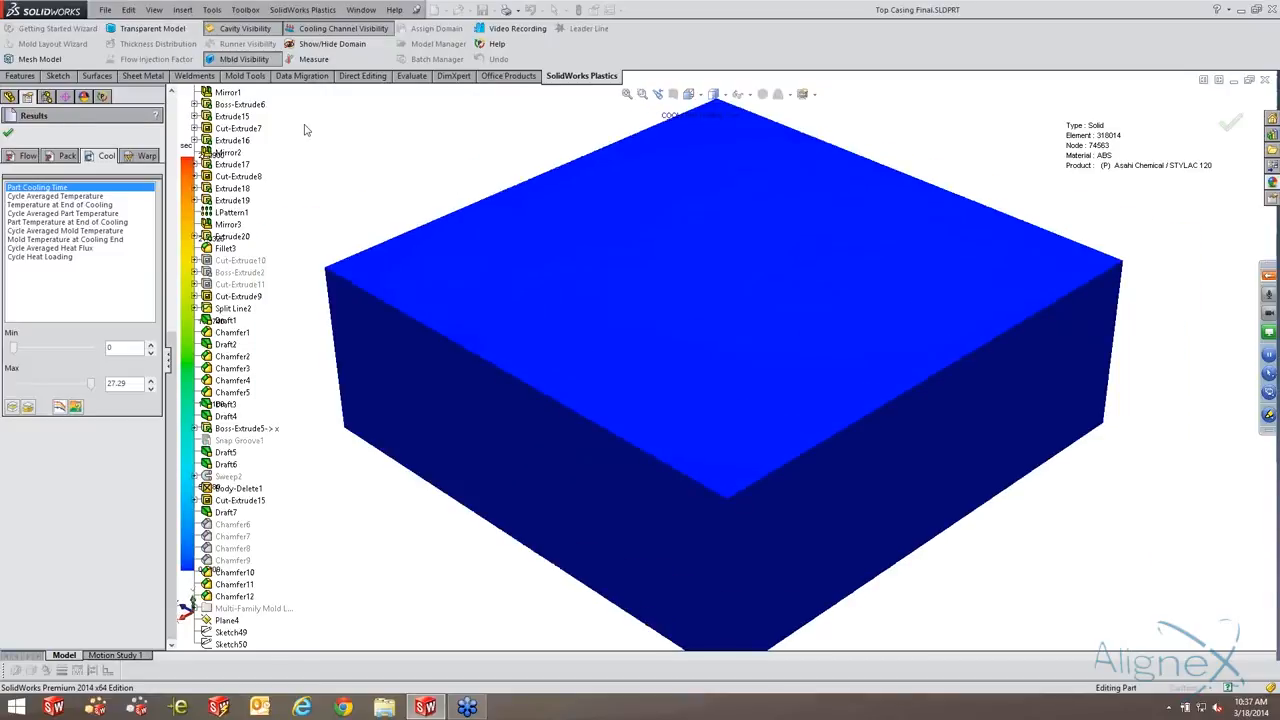
pyautogui.click(211, 62)
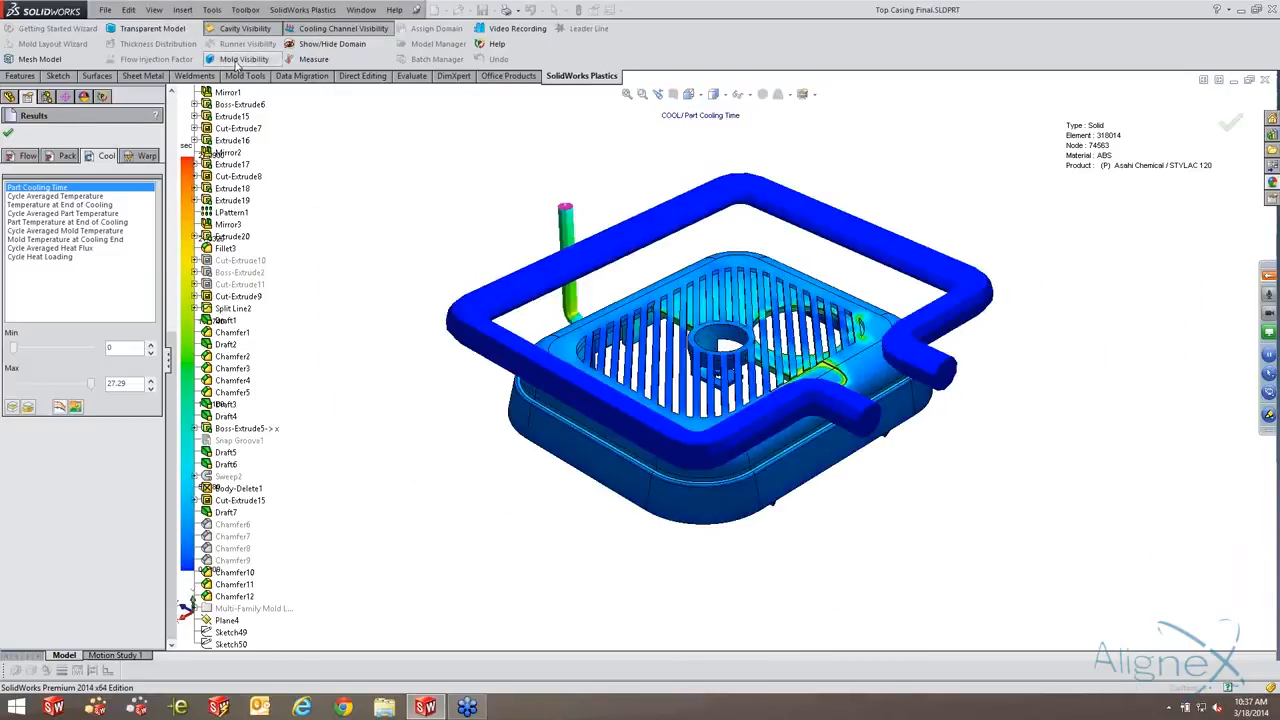
# Make the model transparent and display Temperature at End of Cooling with the mold cut open by clipping plane 0.
pyautogui.click(154, 29)
pyautogui.moveTo(431, 238); pyautogui.dragTo(431, 226, button='middle')
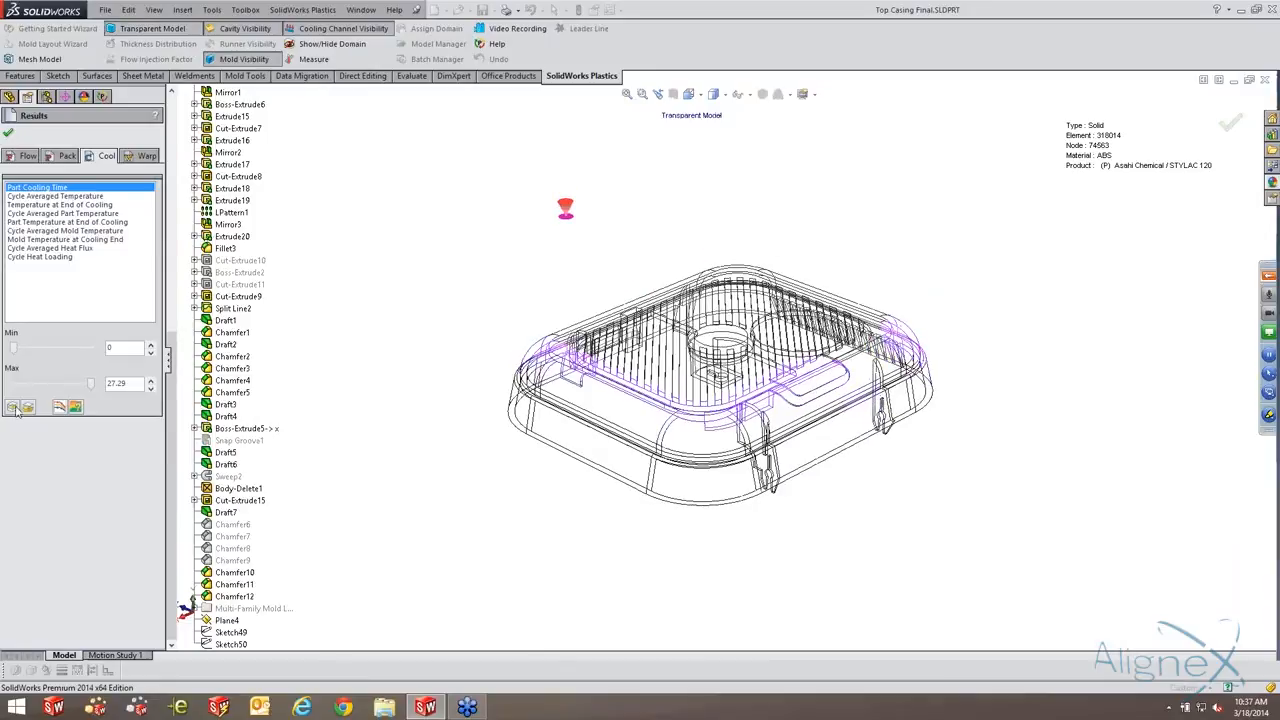
pyautogui.click(58, 205)
pyautogui.click(77, 406)
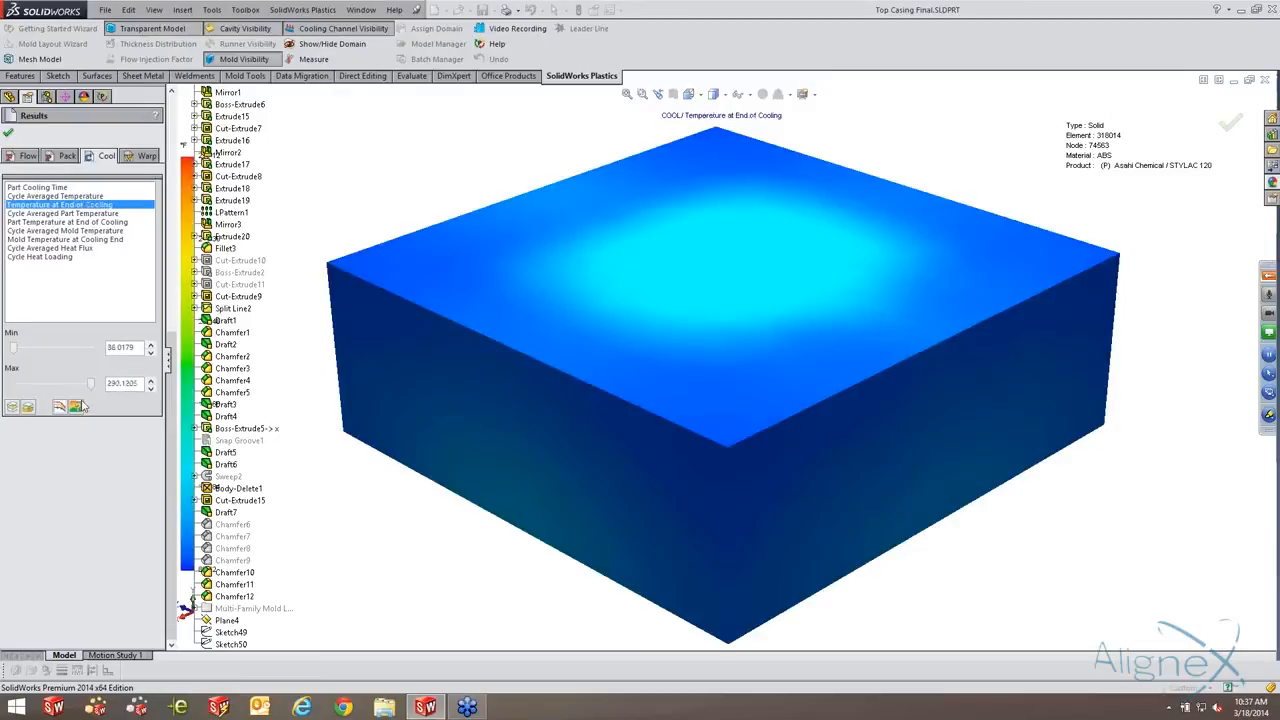
pyautogui.click(80, 406)
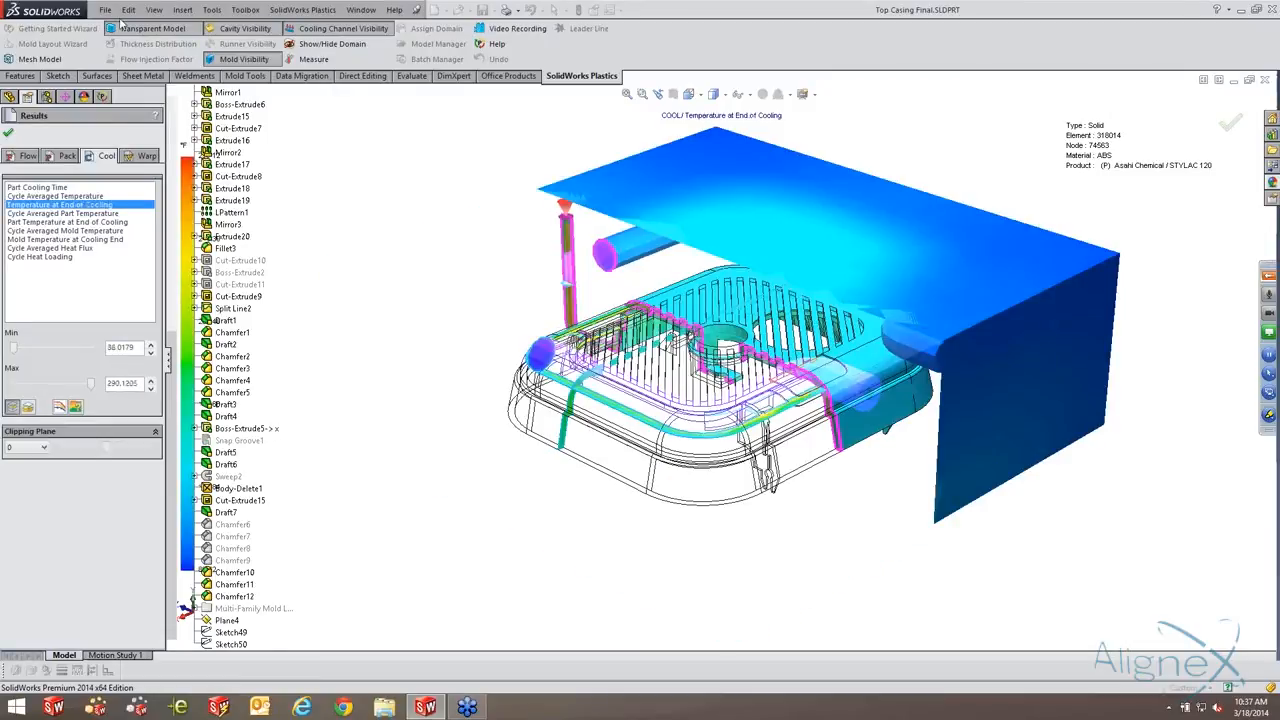
# Shade the model and compare the Cycle Averaged Part Temperature with the Cycle Averaged Mold Temperature in the clipped view.
pyautogui.click(145, 30)
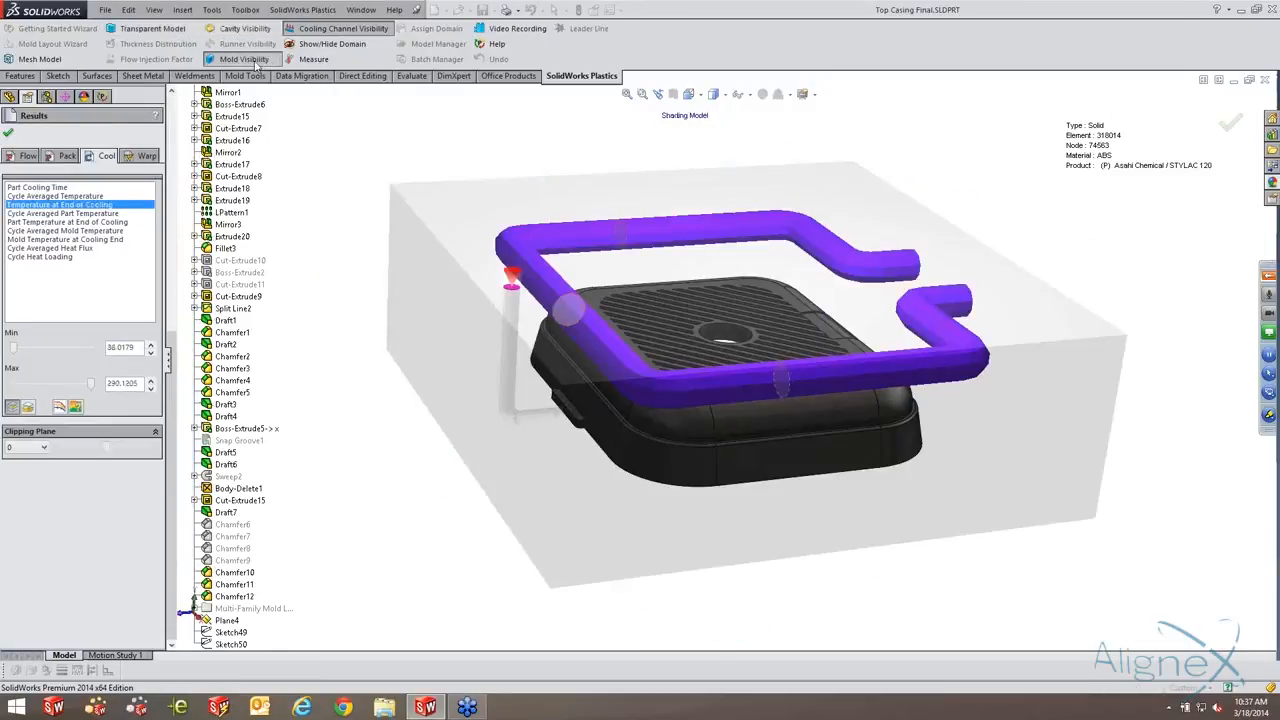
pyautogui.doubleClick(14, 409)
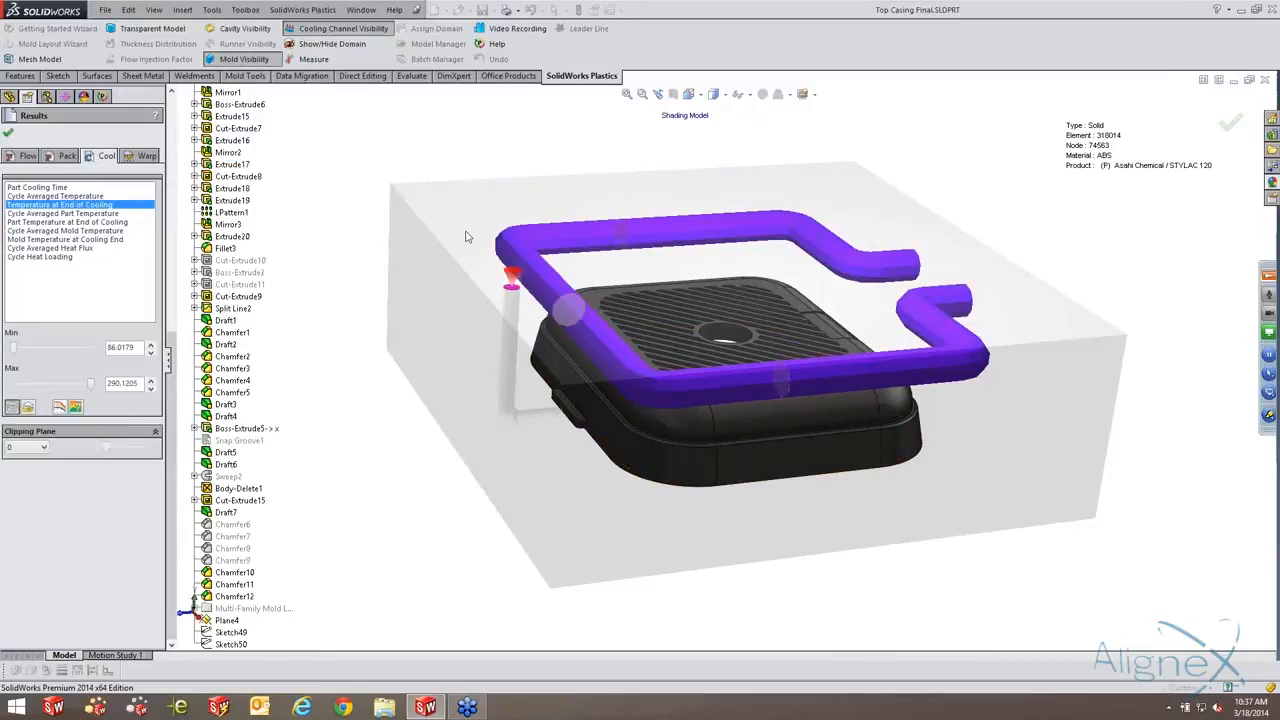
pyautogui.click(57, 215)
pyautogui.click(57, 229)
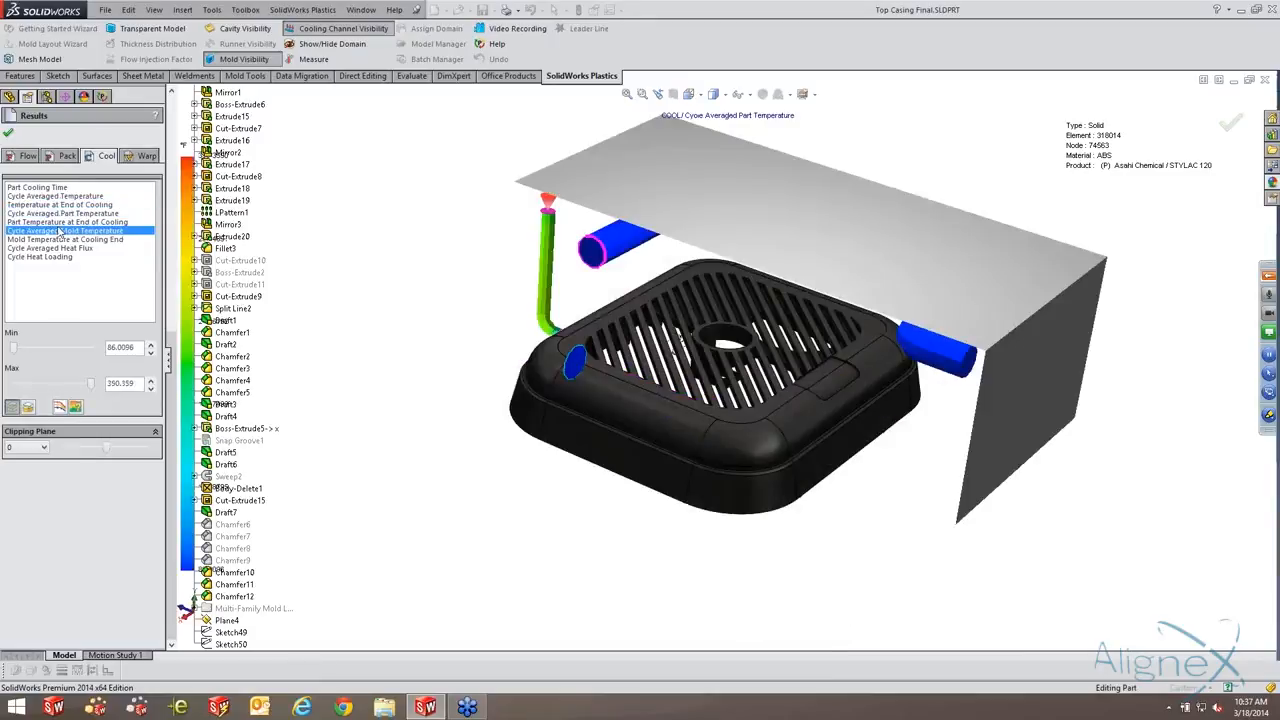
# Examine the Cycle Averaged Mold Temperature on the cooling channels and cavity with the mold hidden, then show the mold again.
pyautogui.click(341, 31)
pyautogui.click(250, 62)
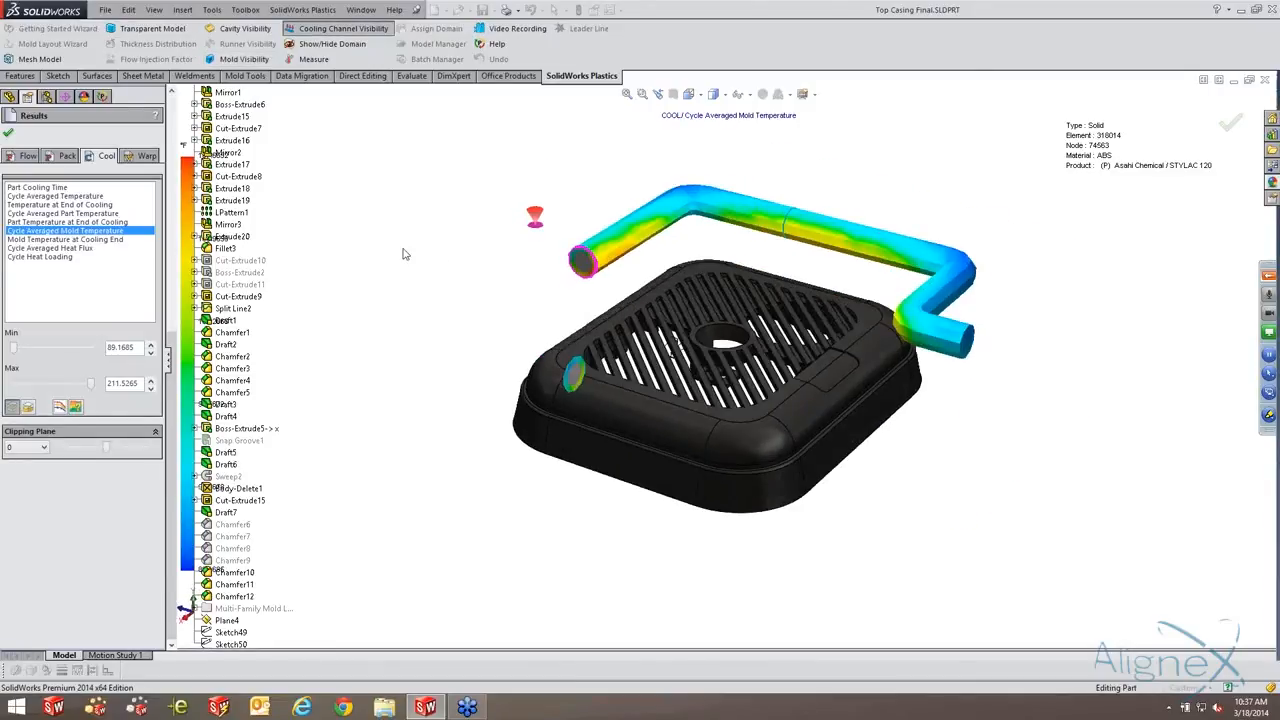
pyautogui.moveTo(403, 254); pyautogui.dragTo(390, 215, button='middle')
pyautogui.click(244, 30)
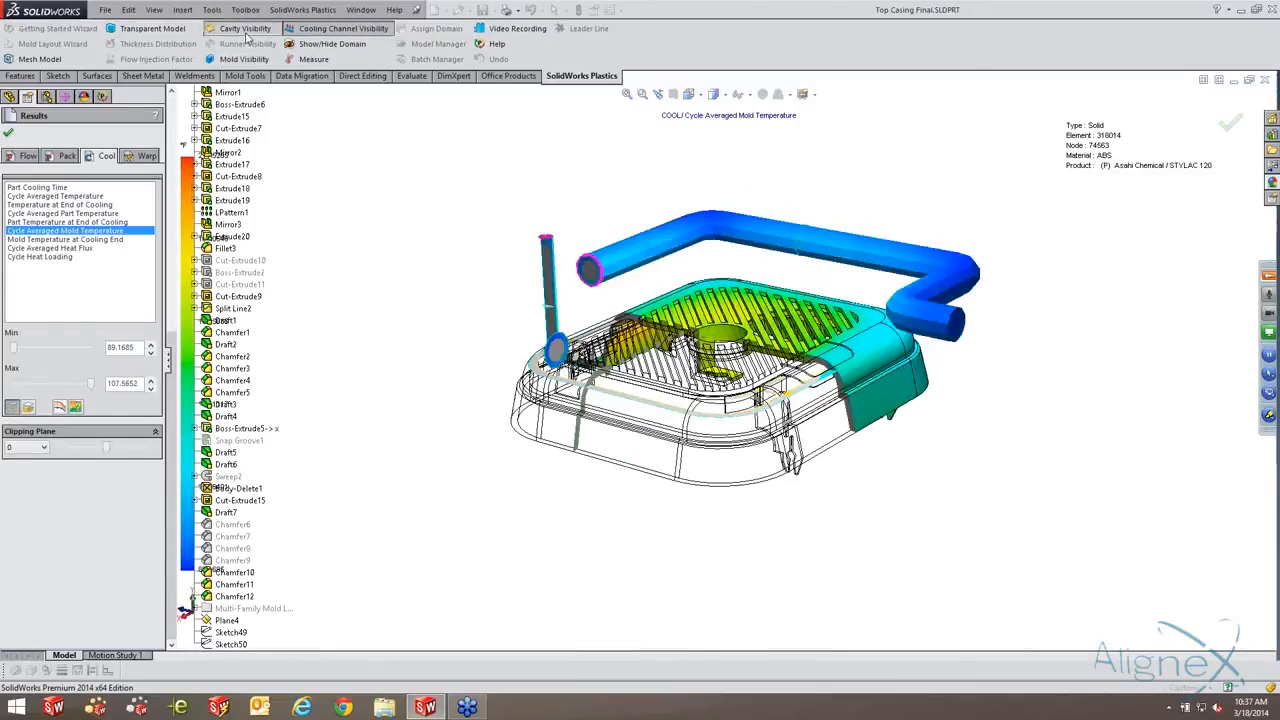
pyautogui.moveTo(615, 233); pyautogui.dragTo(474, 191, button='middle')
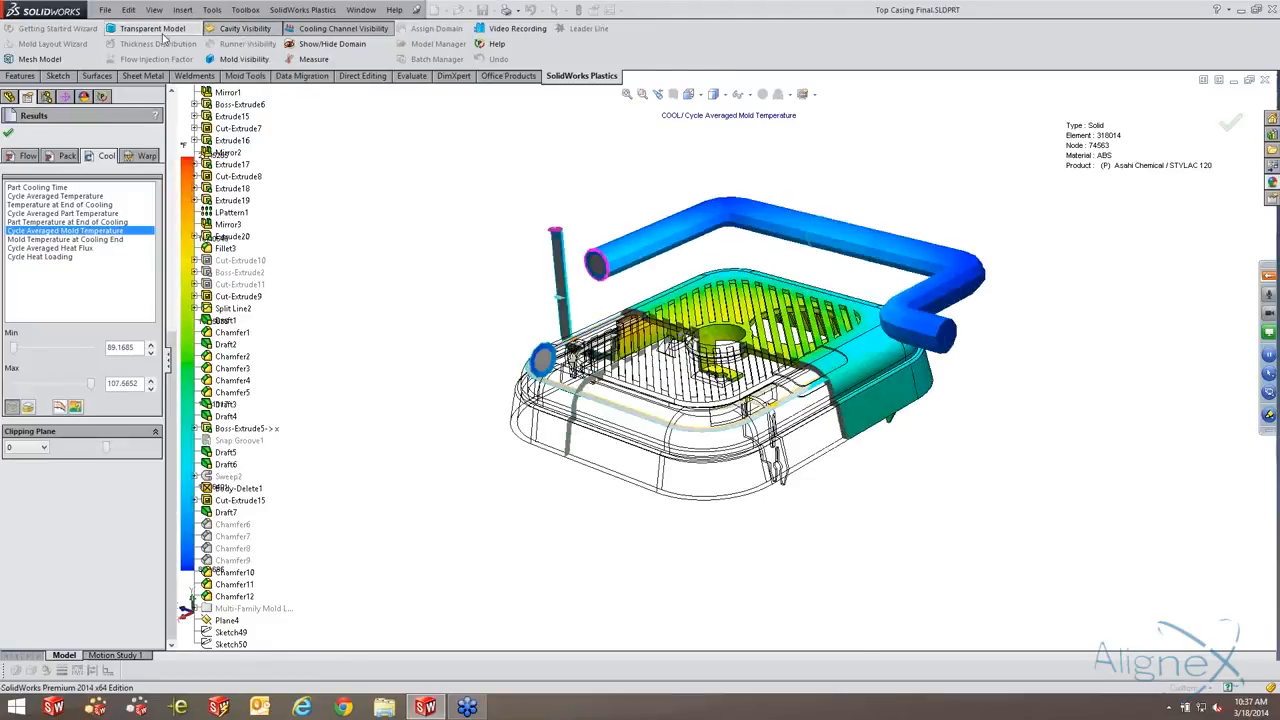
pyautogui.click(238, 59)
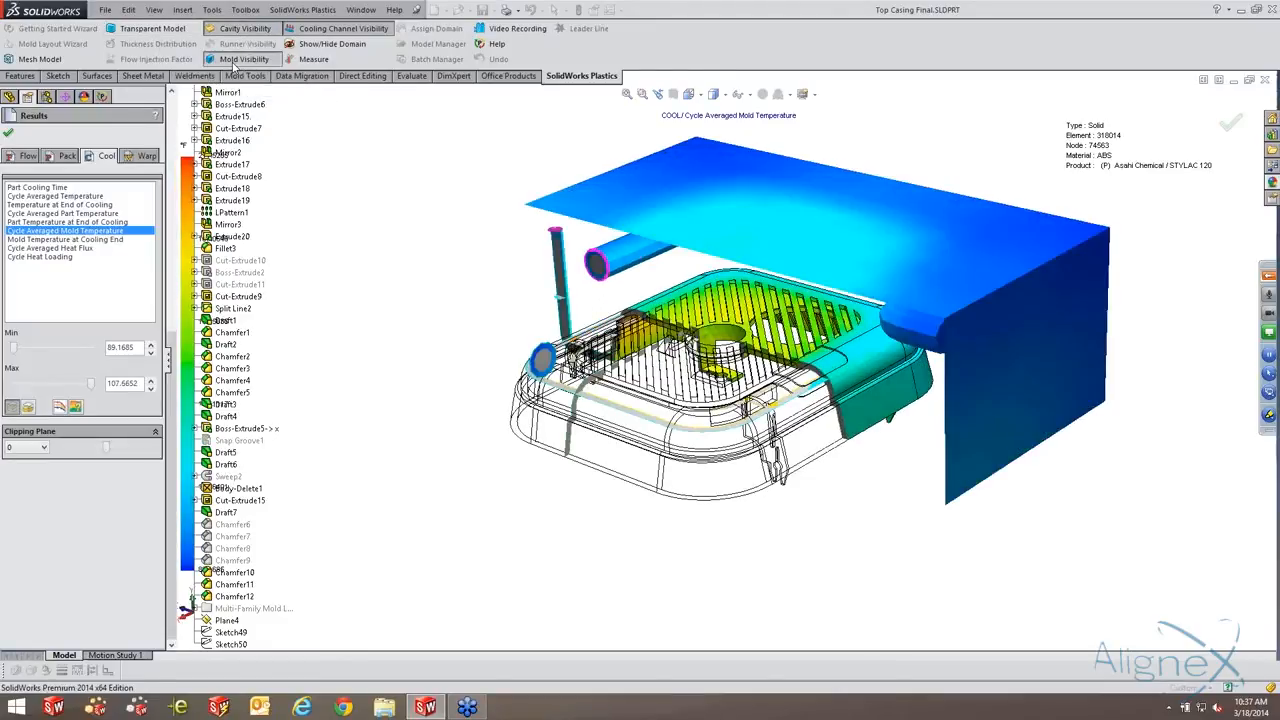
# Adjust clipping plane 0 and examine the Mold Temperature at Cooling End around the casing's vent slots and cooling channels.
pyautogui.moveTo(638, 281); pyautogui.dragTo(735, 312, button='middle')
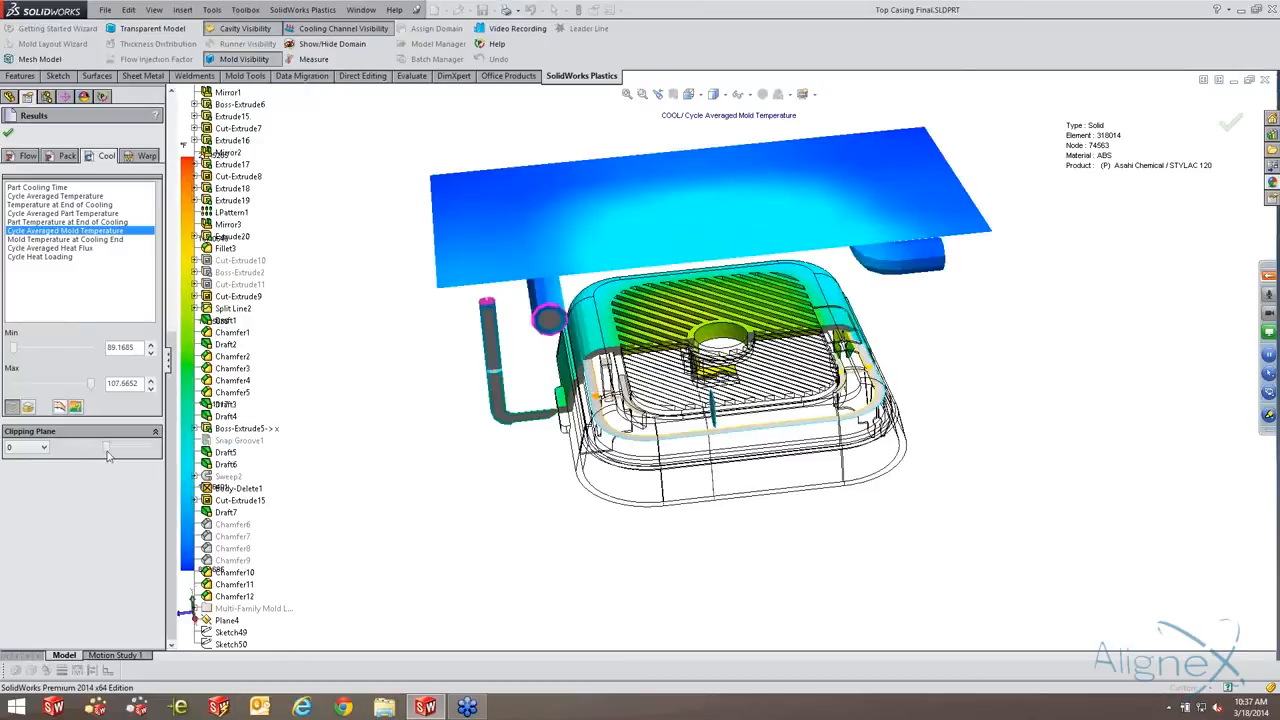
pyautogui.moveTo(108, 456)
pyautogui.mouseDown()
pyautogui.moveTo(120, 449)
pyautogui.moveTo(107, 447)
pyautogui.mouseUp()
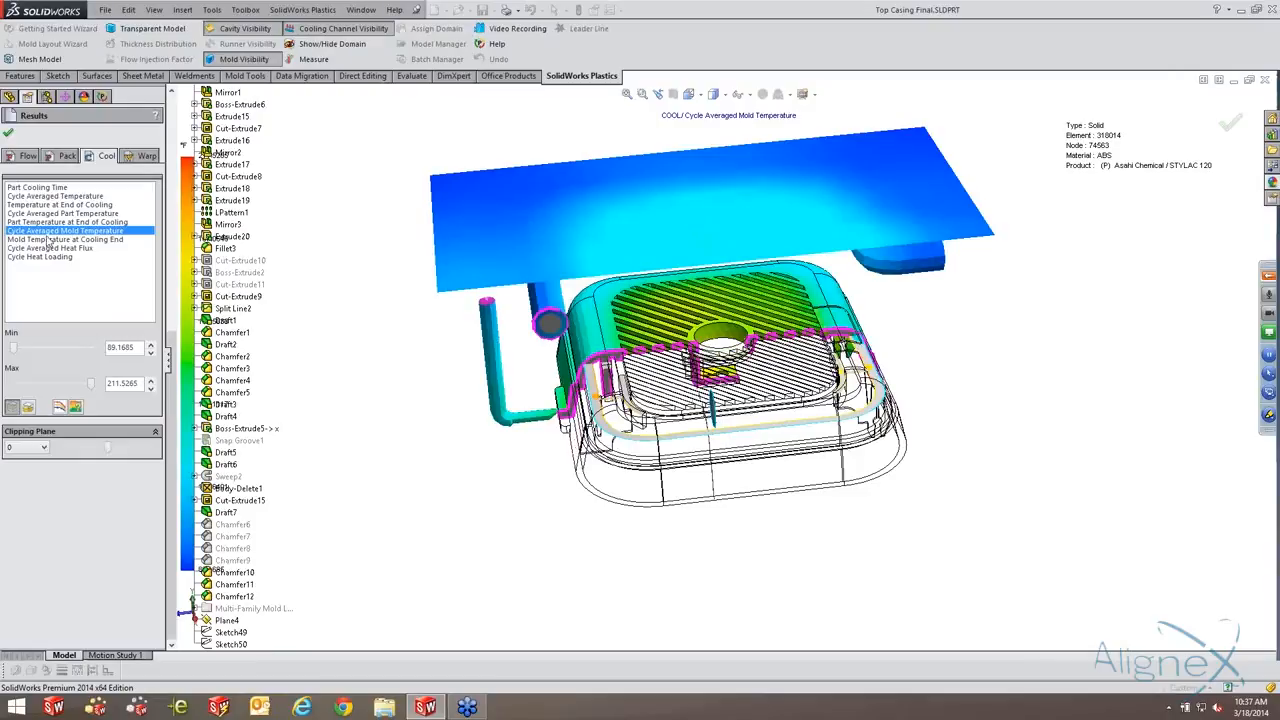
pyautogui.click(48, 240)
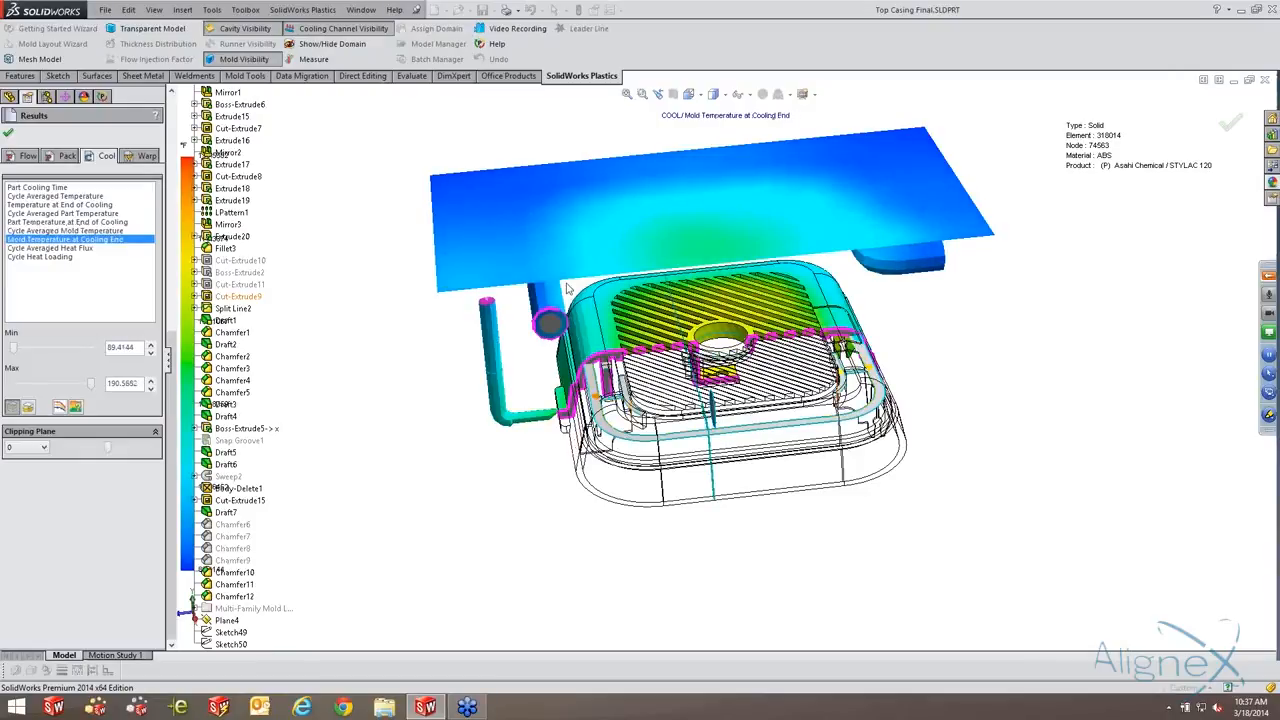
pyautogui.moveTo(569, 289); pyautogui.dragTo(594, 287, button='middle')
pyautogui.scroll(-3, 593, 287)
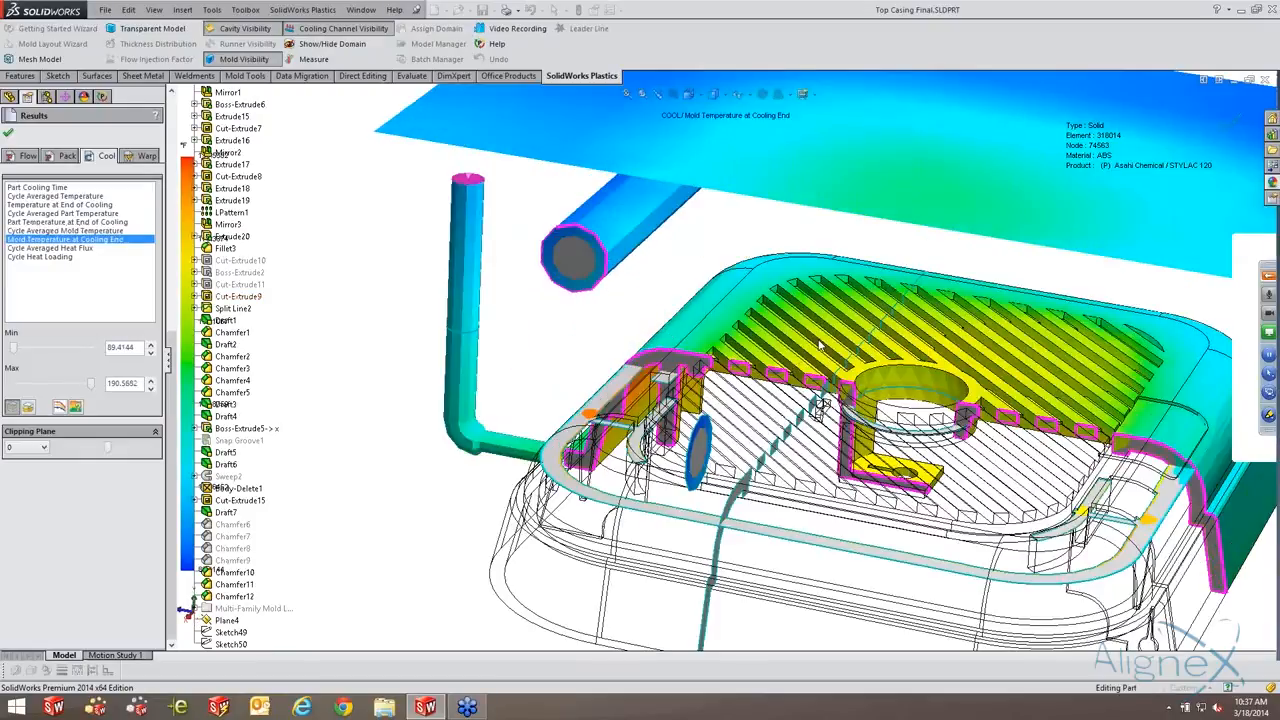
pyautogui.scroll(3, 593, 287)
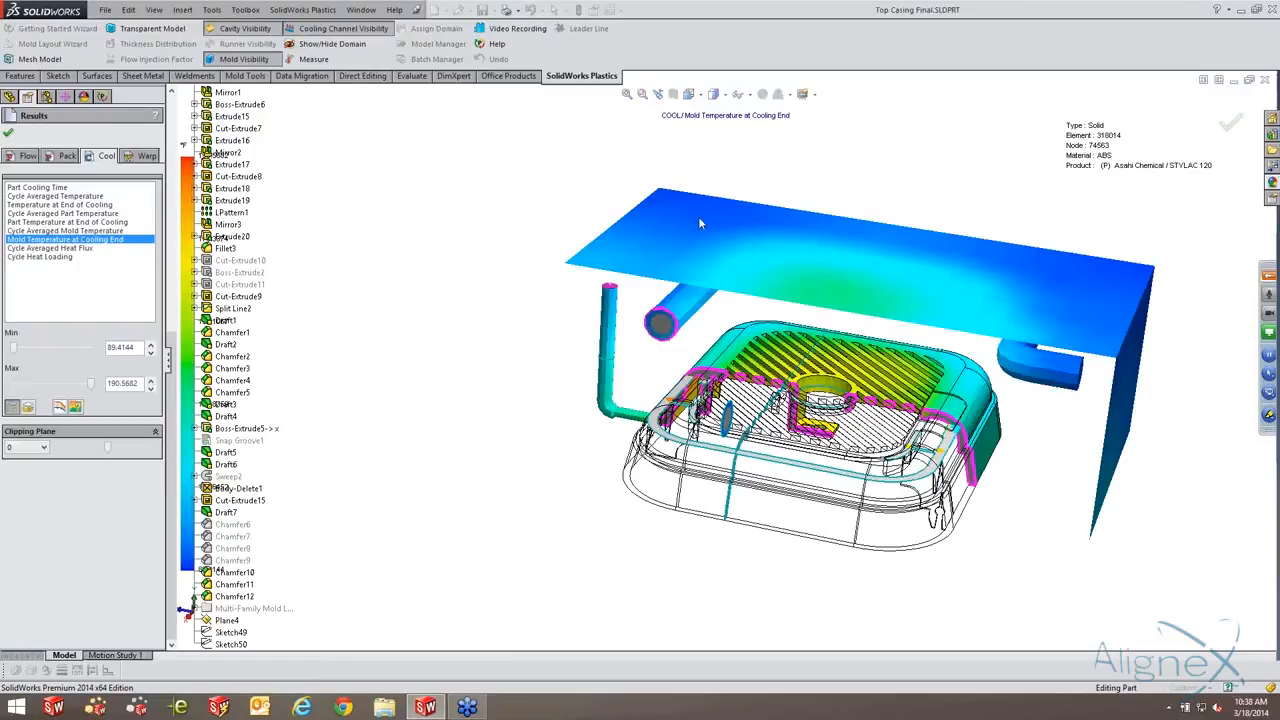
pyautogui.moveTo(866, 345); pyautogui.dragTo(842, 335, button='middle')
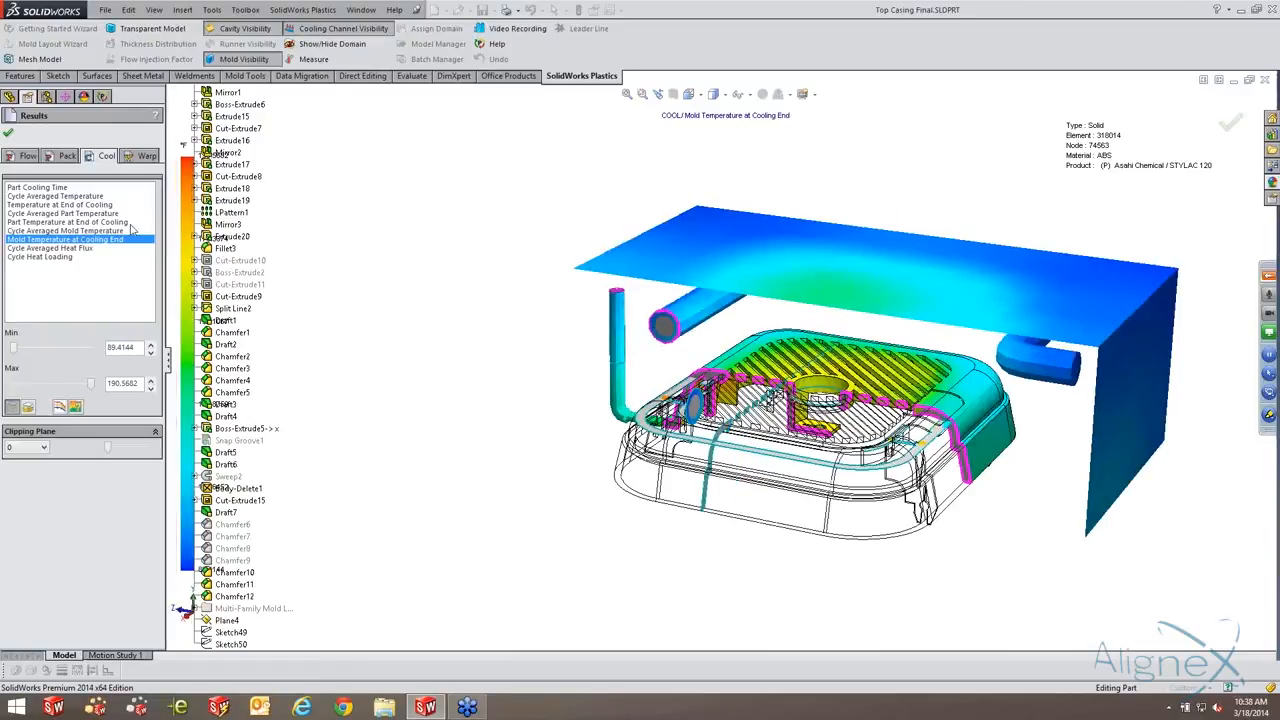
# Check the Shear Stress at End of Fill flow result, then return to the cooling results.
pyautogui.click(27, 156)
pyautogui.click(135, 239)
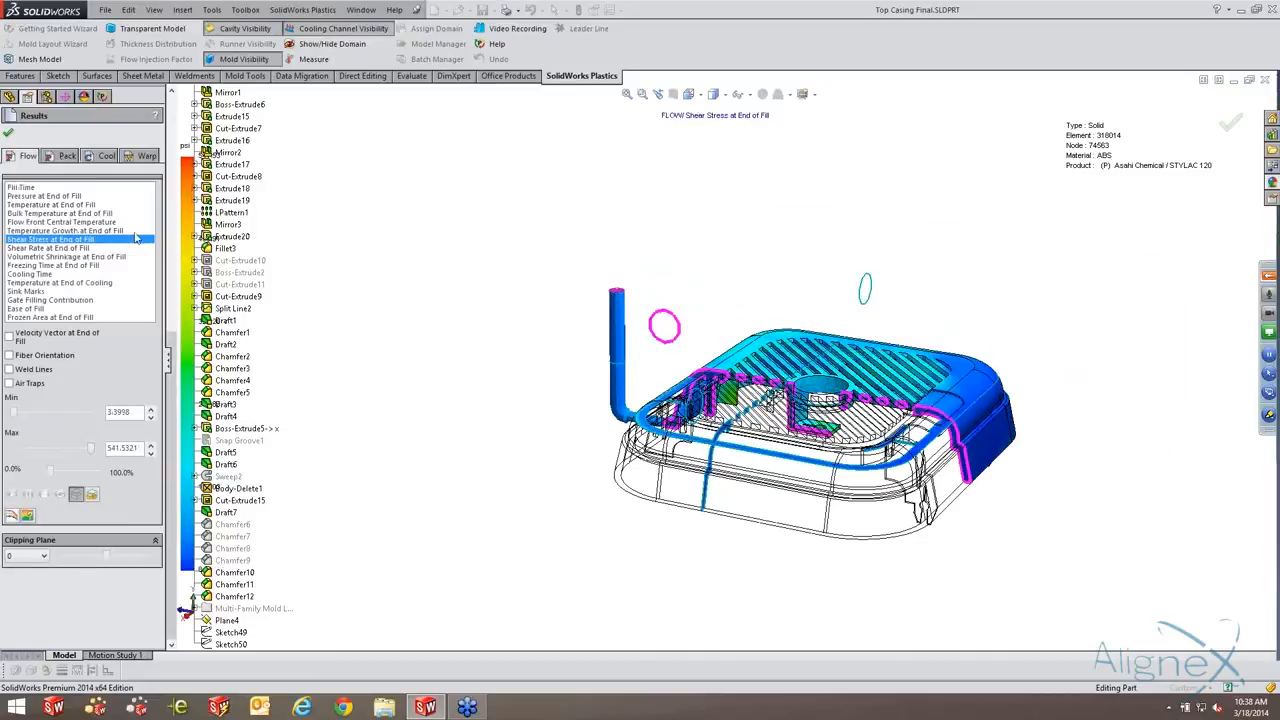
pyautogui.click(106, 156)
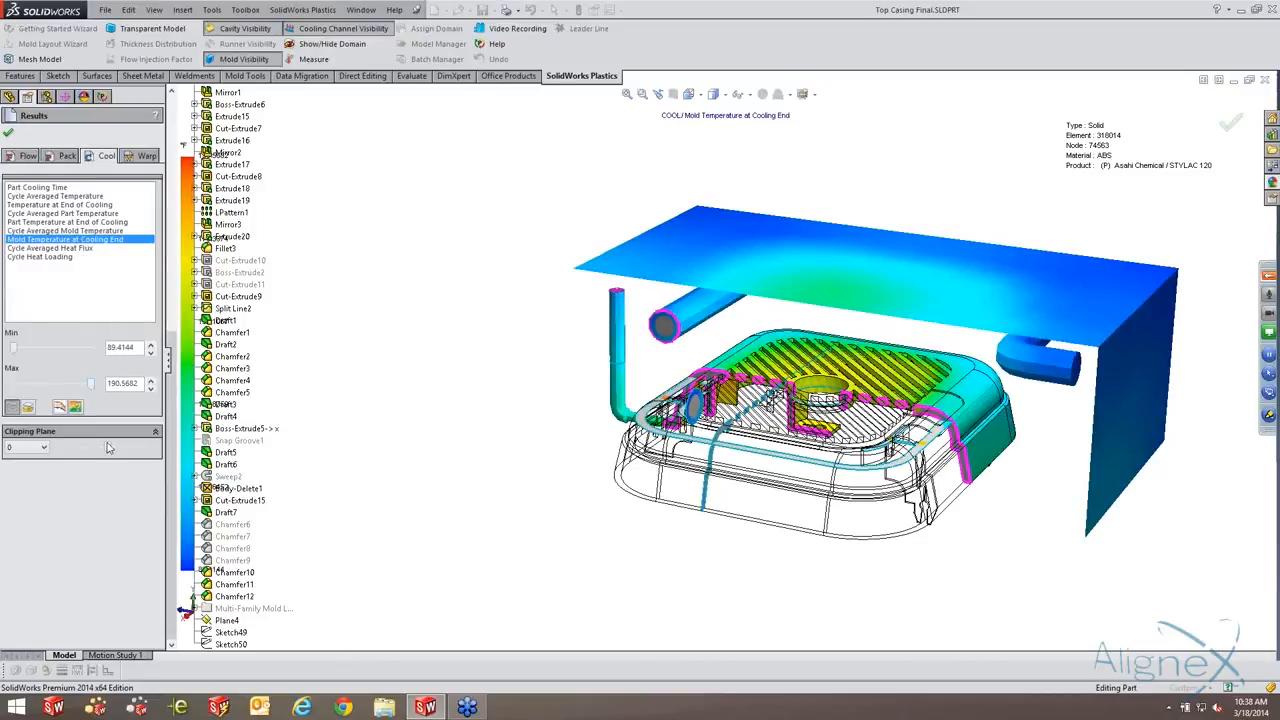
# Display the Cycle Heat Loading result and move clipping plane 0 through the mold to inspect different sections.
pyautogui.click(40, 257)
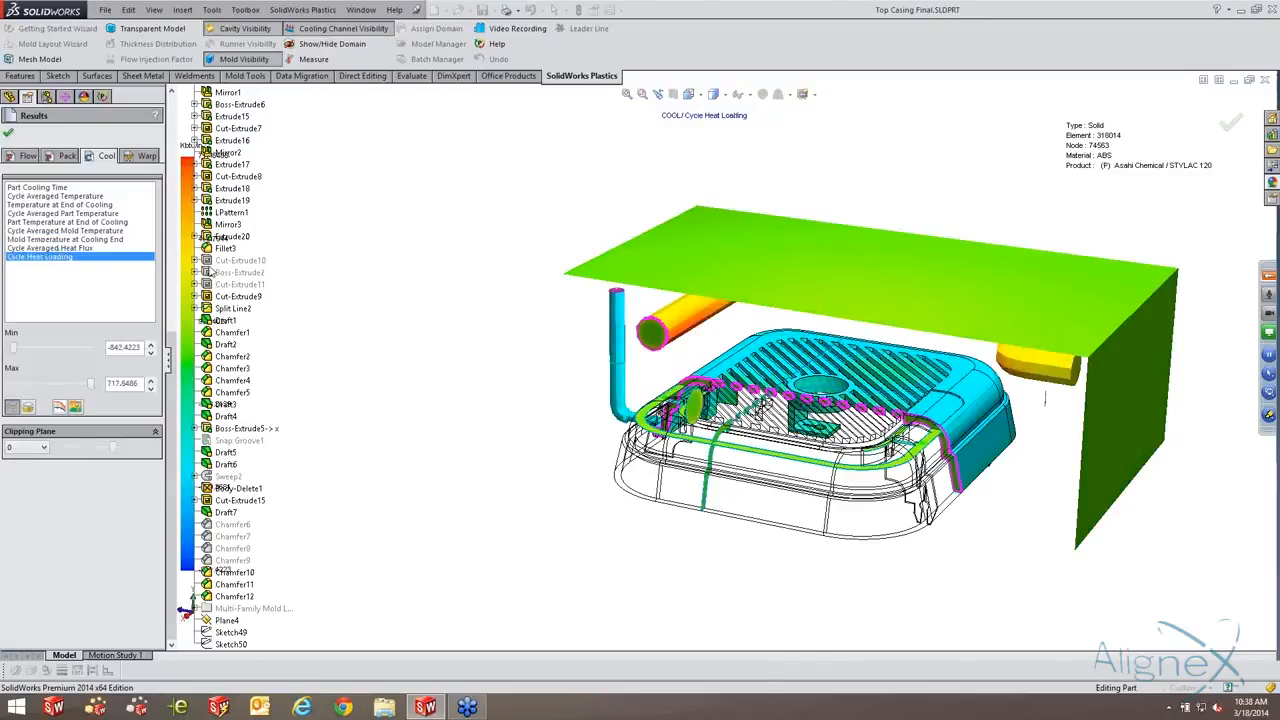
pyautogui.moveTo(633, 194); pyautogui.dragTo(804, 370, button='middle')
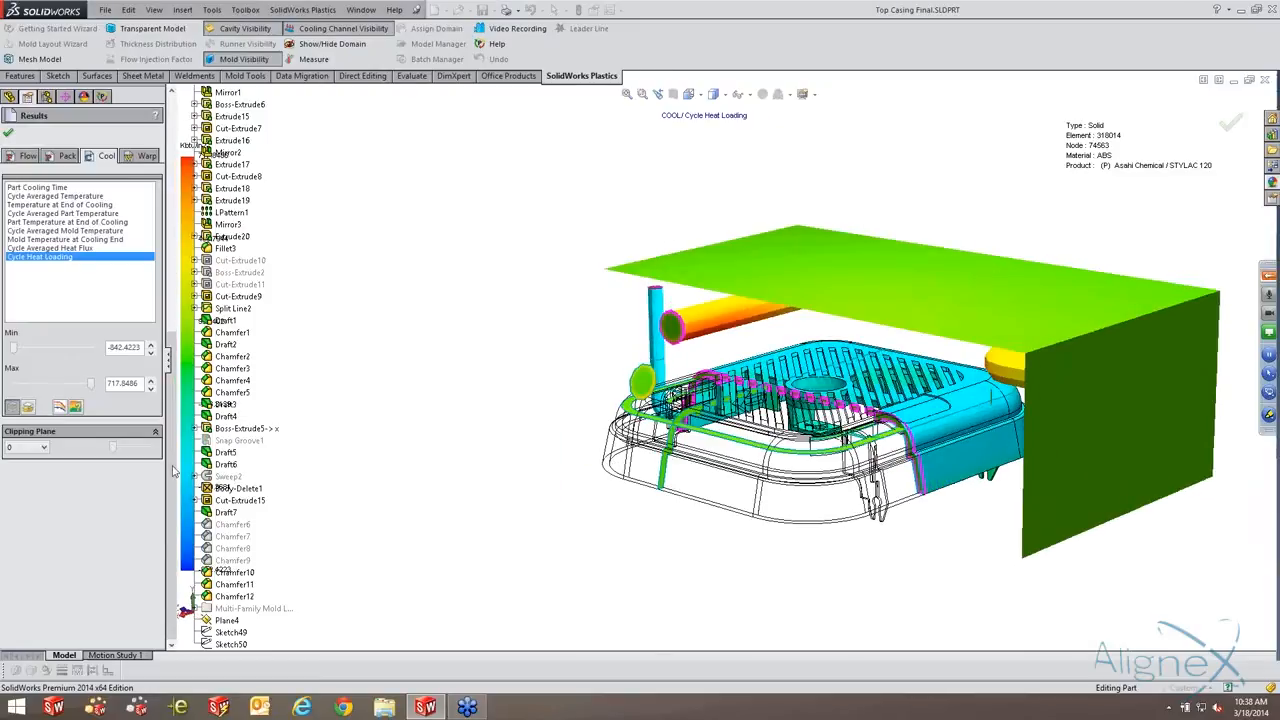
pyautogui.moveTo(112, 447)
pyautogui.mouseDown()
pyautogui.moveTo(56, 449)
pyautogui.moveTo(160, 447)
pyautogui.moveTo(118, 452)
pyautogui.mouseUp()
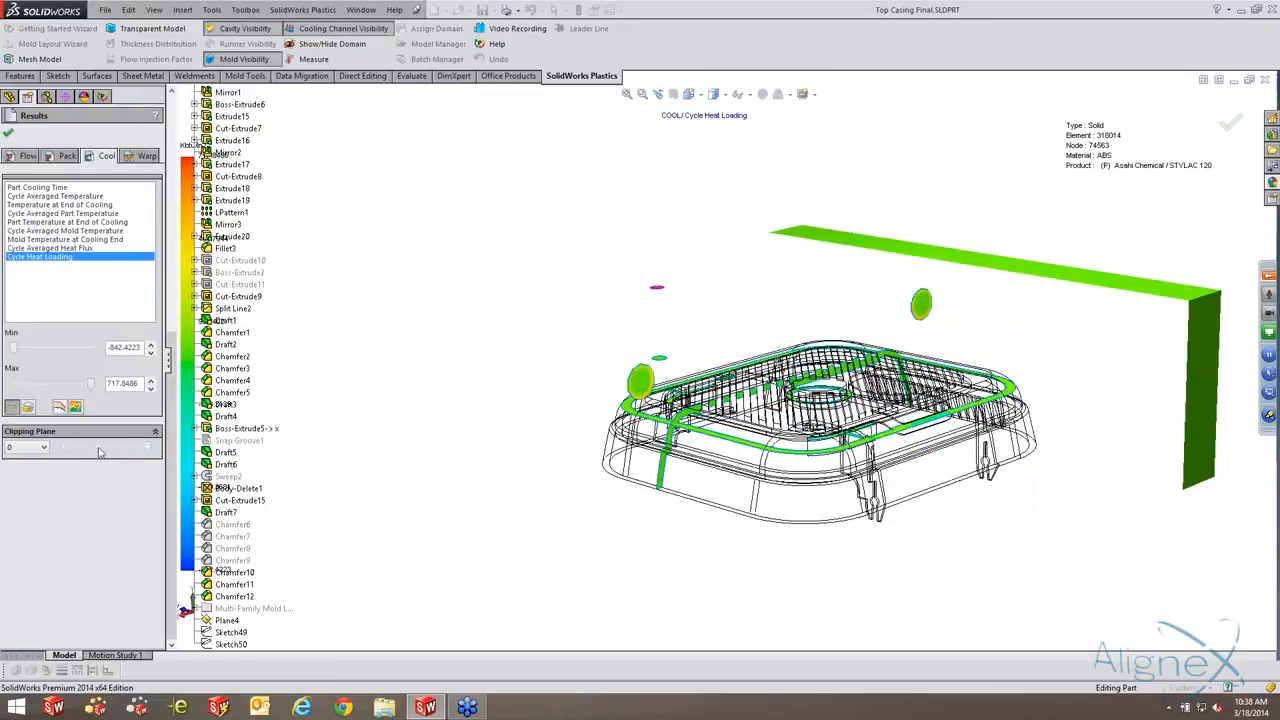
pyautogui.click(98, 452)
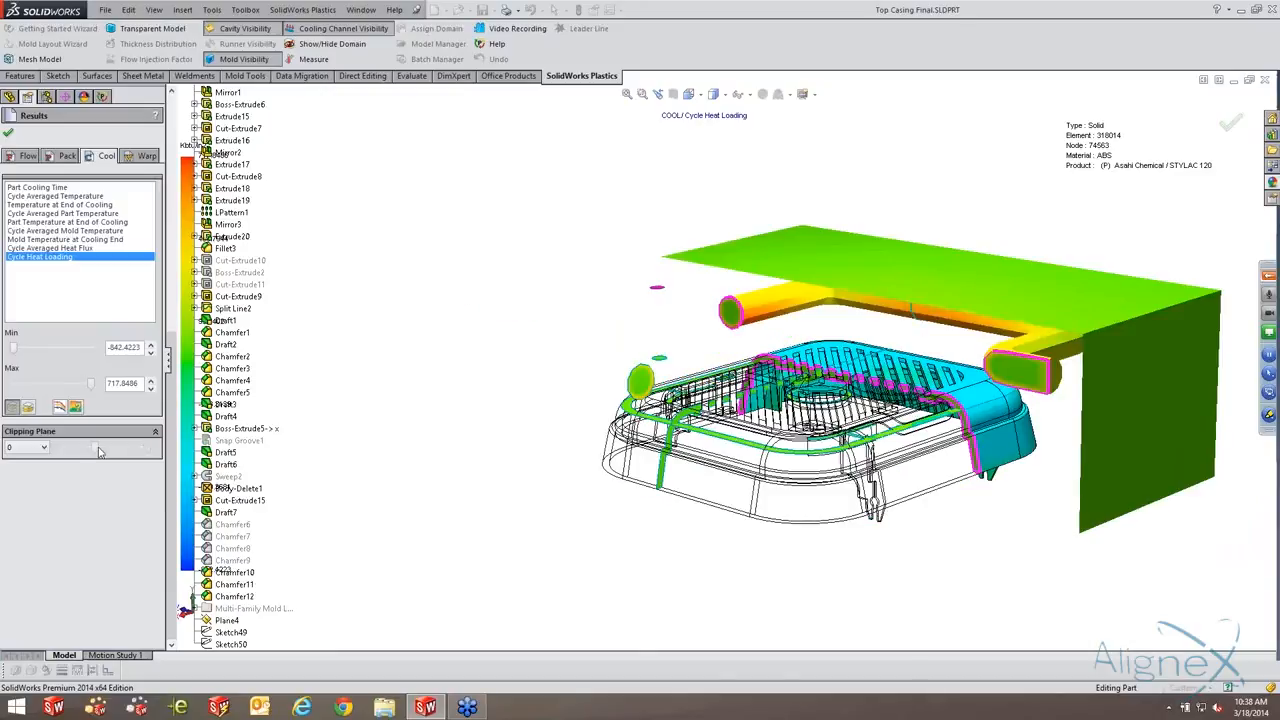
pyautogui.moveTo(98, 452)
pyautogui.mouseDown()
pyautogui.moveTo(109, 450)
pyautogui.moveTo(95, 448)
pyautogui.mouseUp()
# Switch to clipping plane 1 and inspect the heat loading on the cooling channels from the side.
pyautogui.click(22, 449)
pyautogui.click(18, 469)
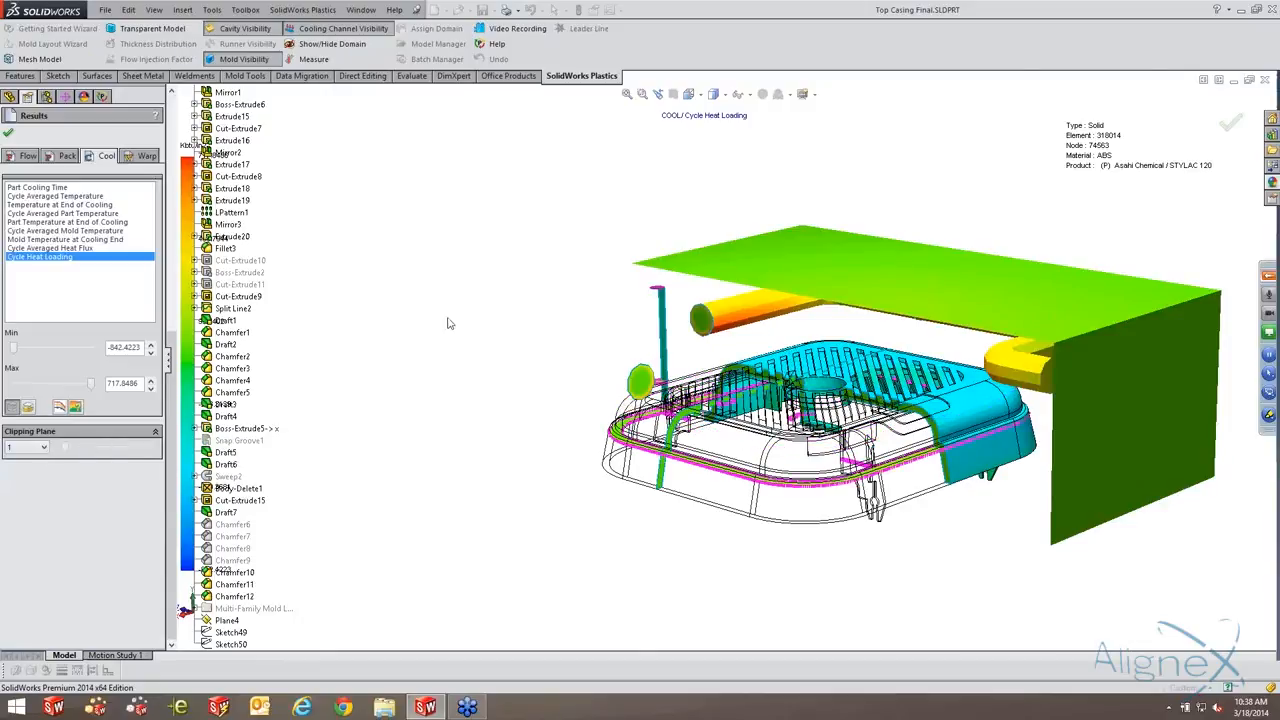
pyautogui.moveTo(449, 323); pyautogui.dragTo(503, 283, button='middle')
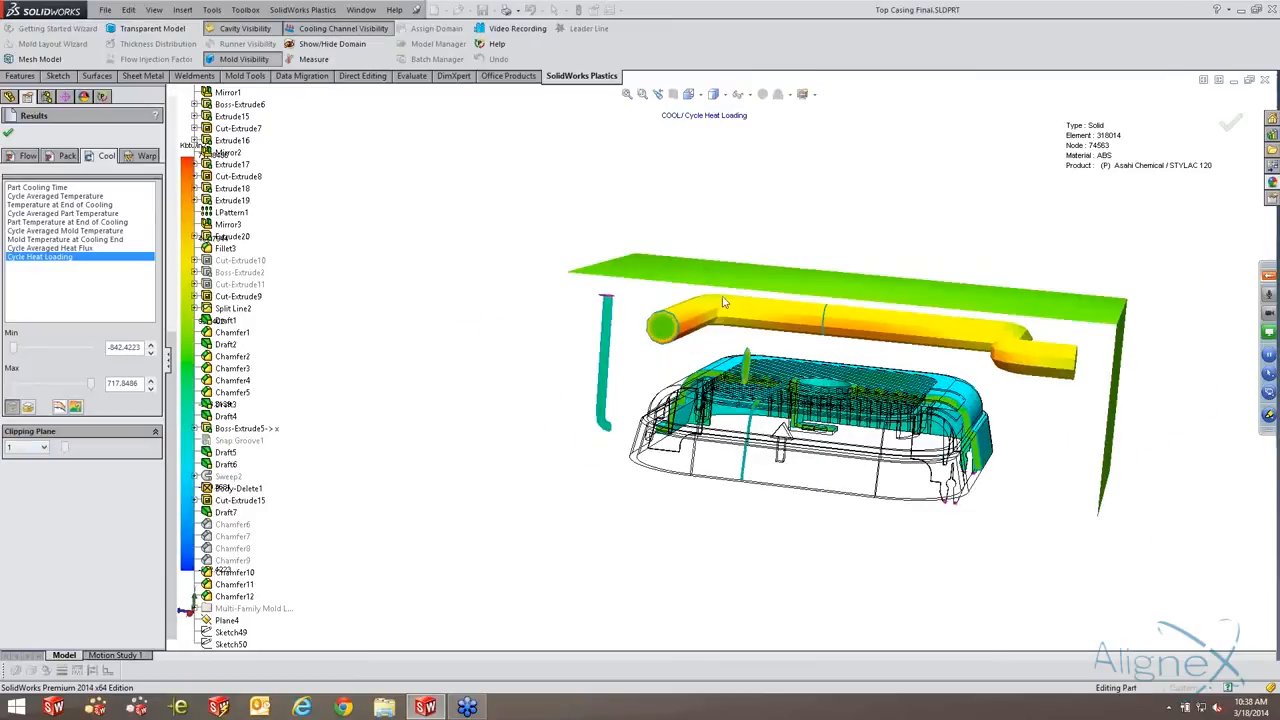
# Inspect the Cycle Heat Loading on the clipped casing's centre hole, vent slots and cooling channels, then close the cooling results.
pyautogui.moveTo(724, 302); pyautogui.dragTo(1066, 380, button='middle')
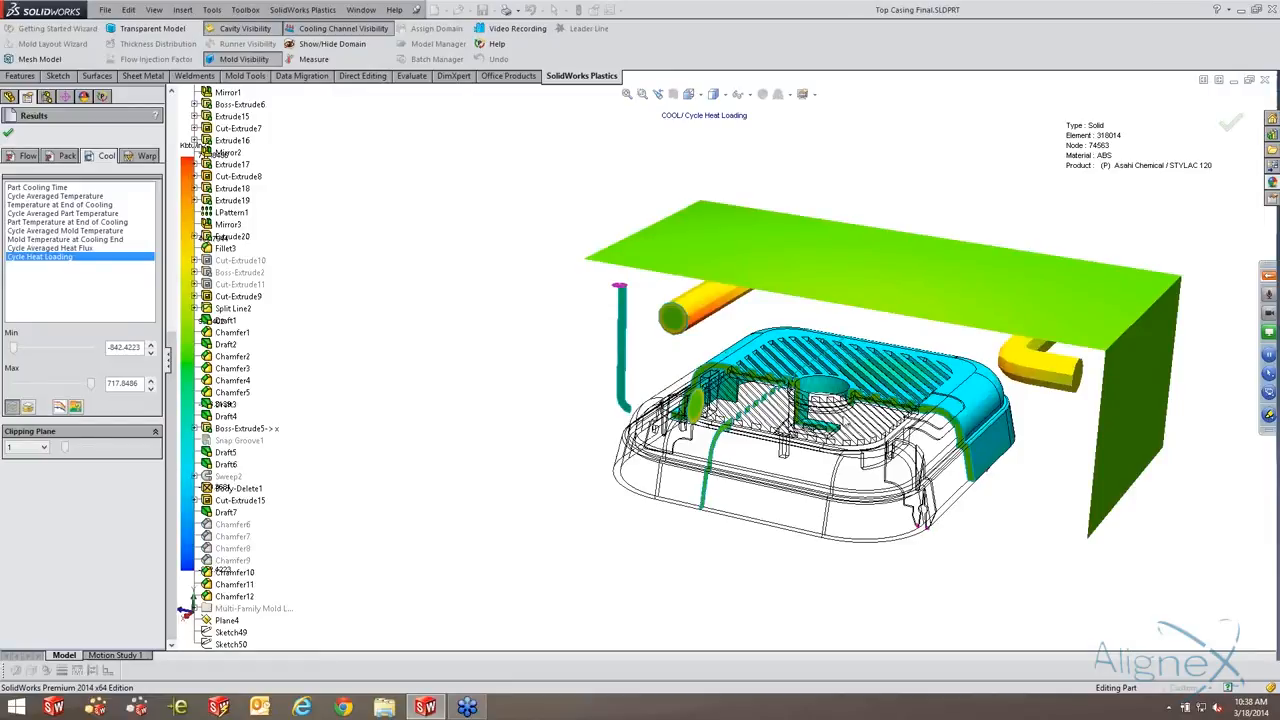
pyautogui.moveTo(881, 350); pyautogui.dragTo(889, 384, button='middle')
pyautogui.scroll(-2, 892, 381)
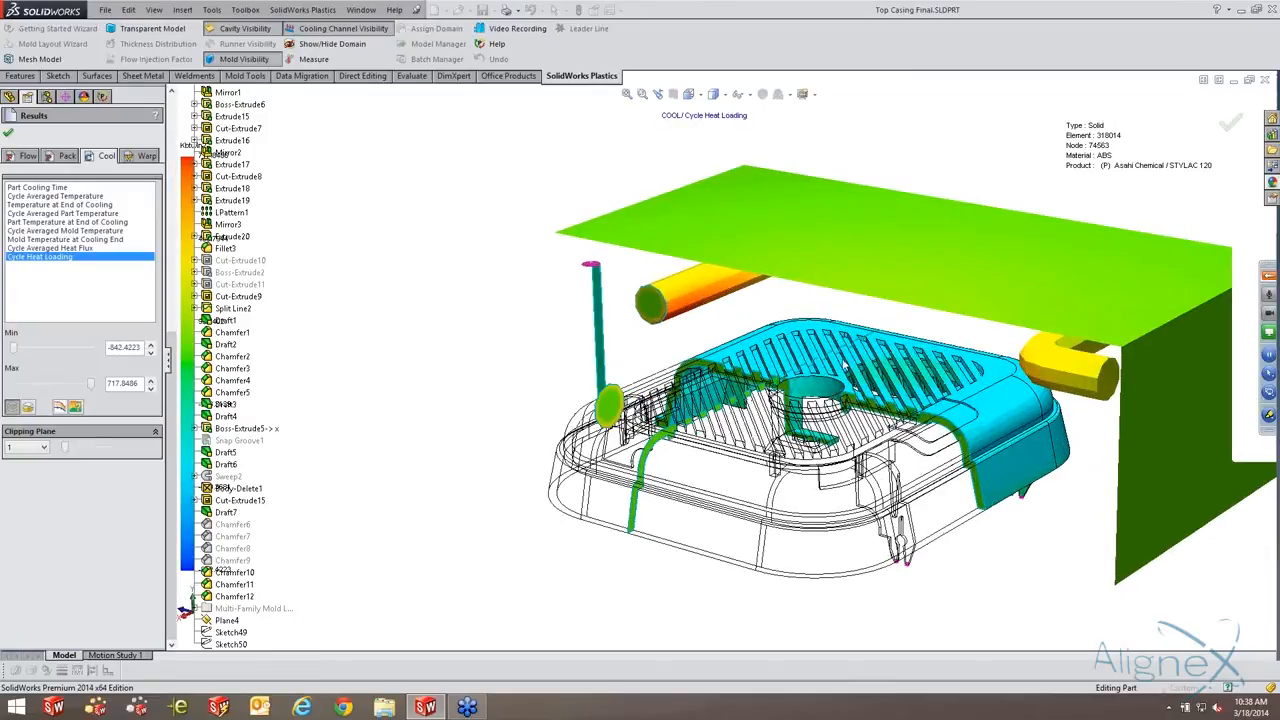
pyautogui.scroll(-4, 781, 432)
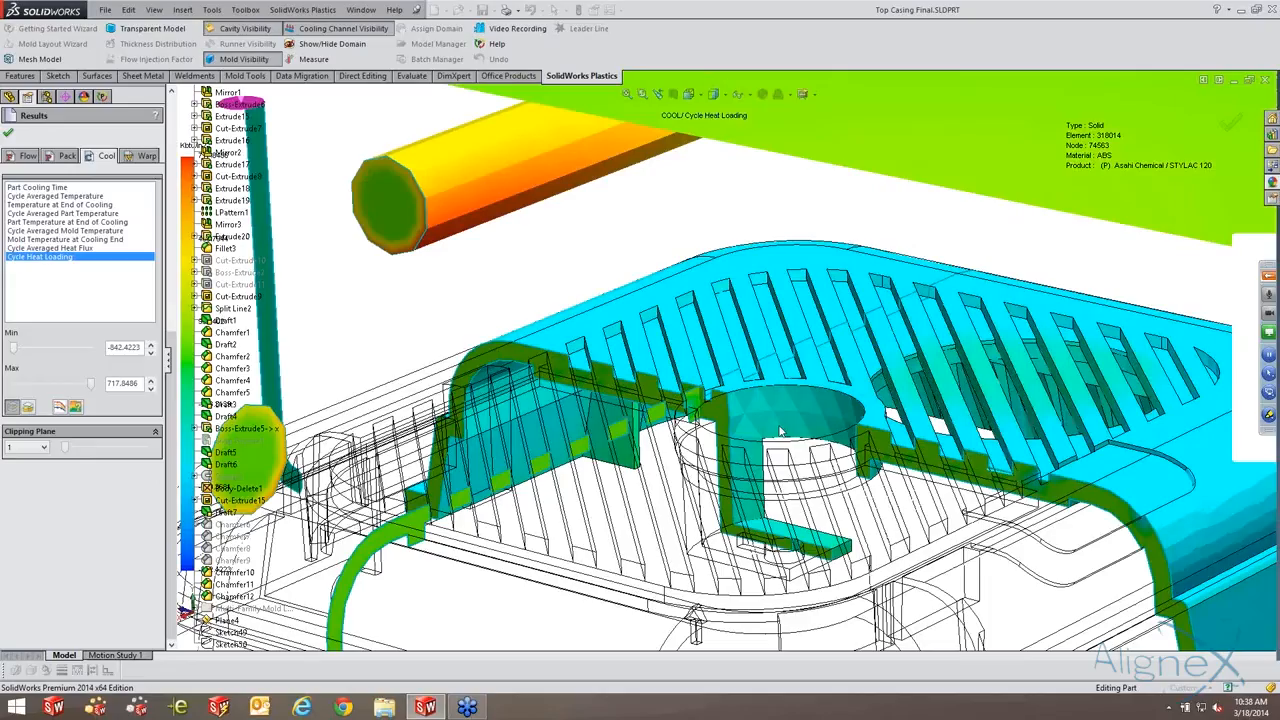
pyautogui.scroll(-3, 780, 522)
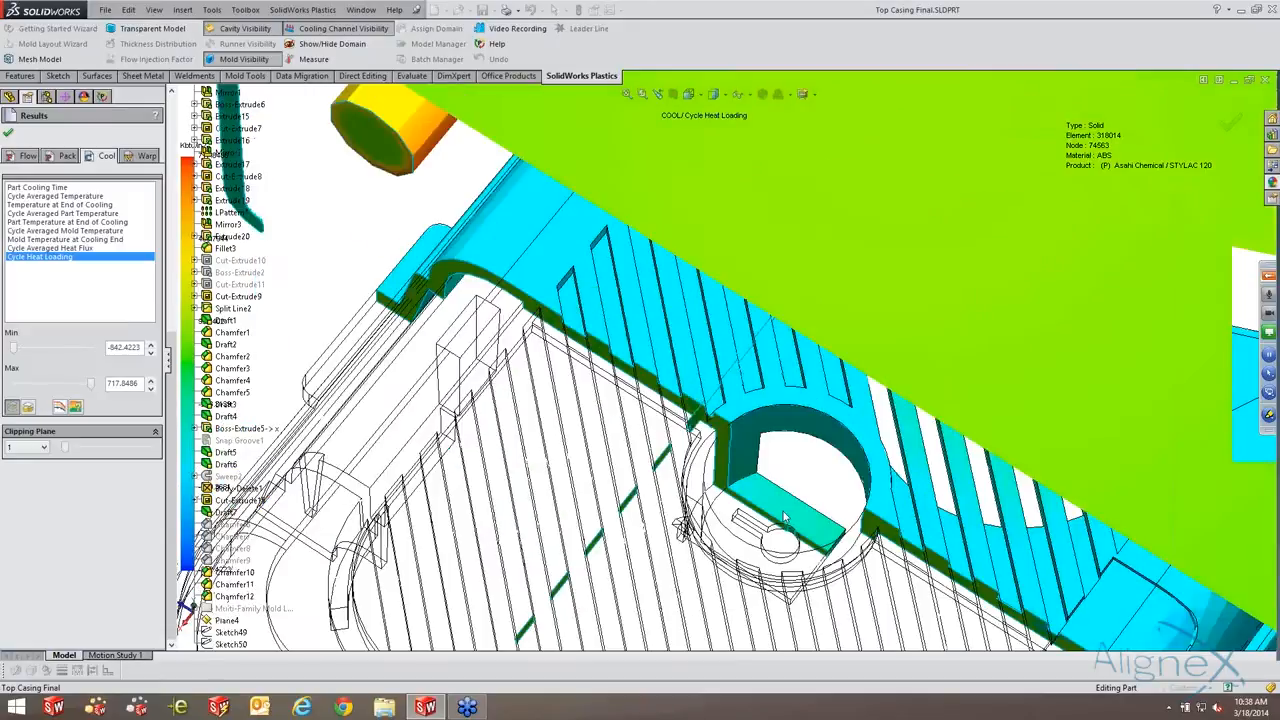
pyautogui.scroll(6, 816, 430)
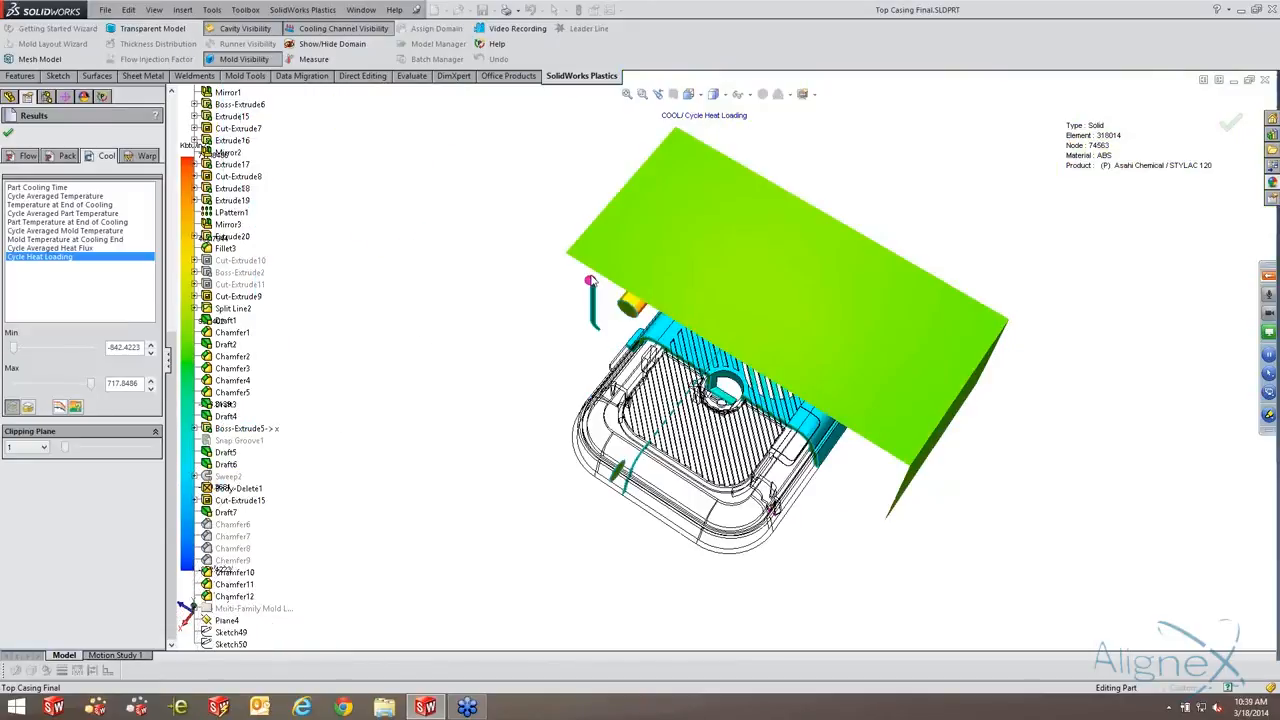
pyautogui.moveTo(591, 280); pyautogui.dragTo(587, 192, button='middle')
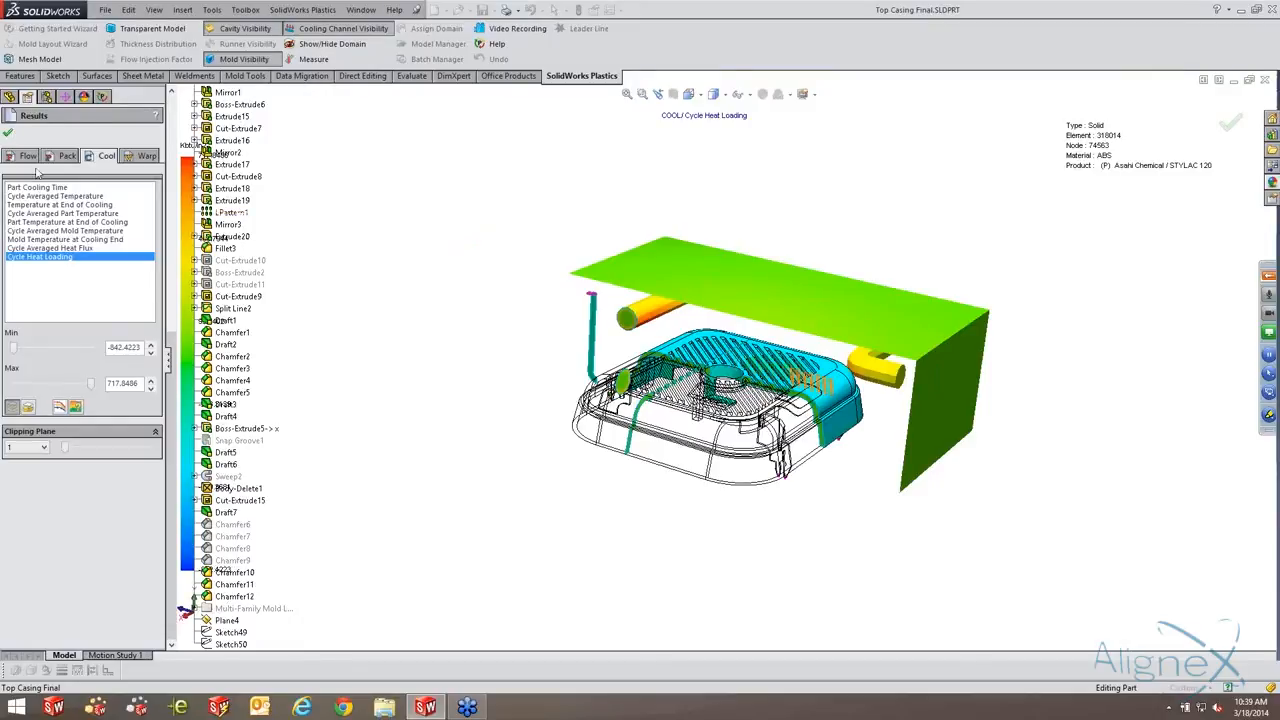
pyautogui.click(8, 132)
# Show the mold block around the part and open the X-Y Plot with an enlarged graph area.
pyautogui.moveTo(349, 349); pyautogui.dragTo(346, 398, button='middle')
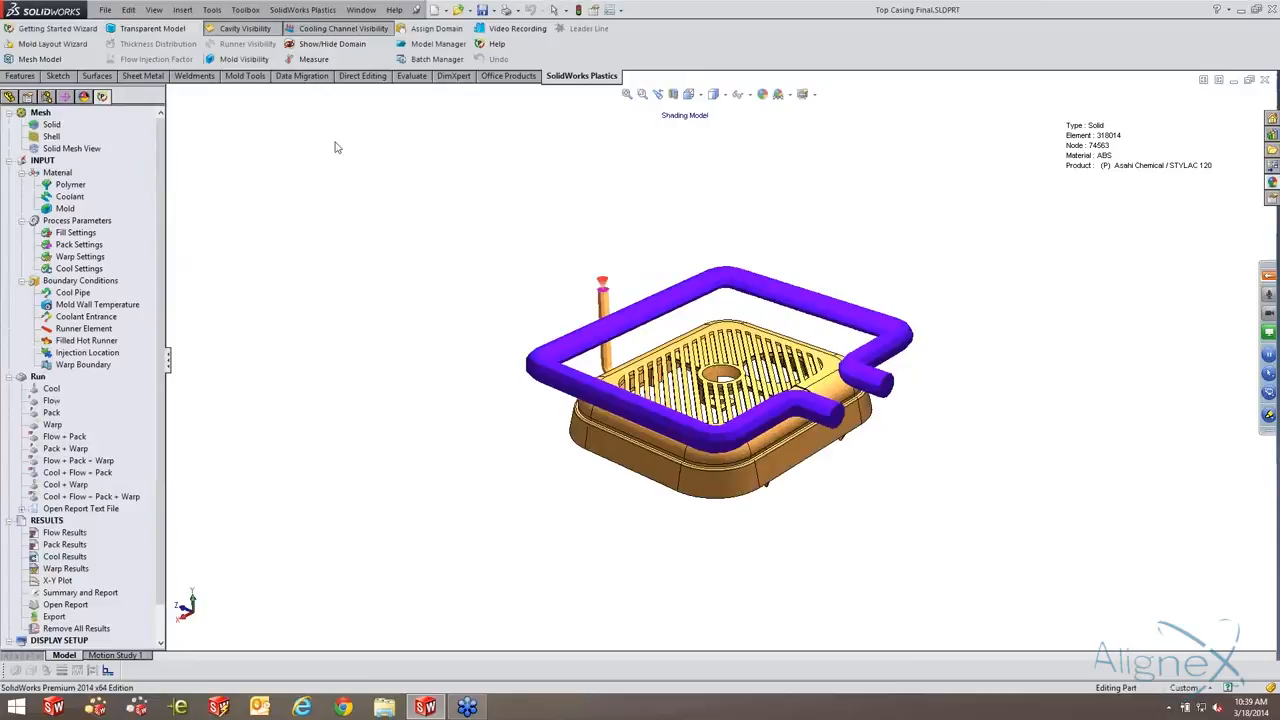
pyautogui.click(255, 64)
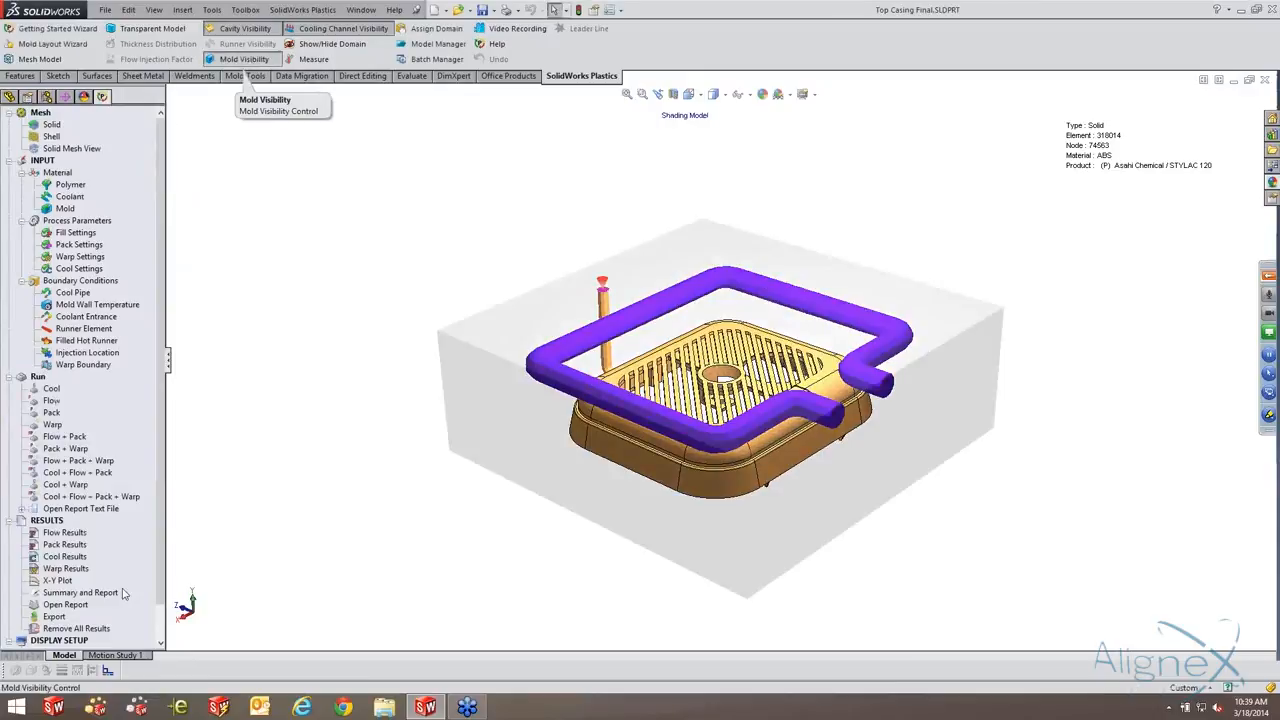
pyautogui.click(56, 582)
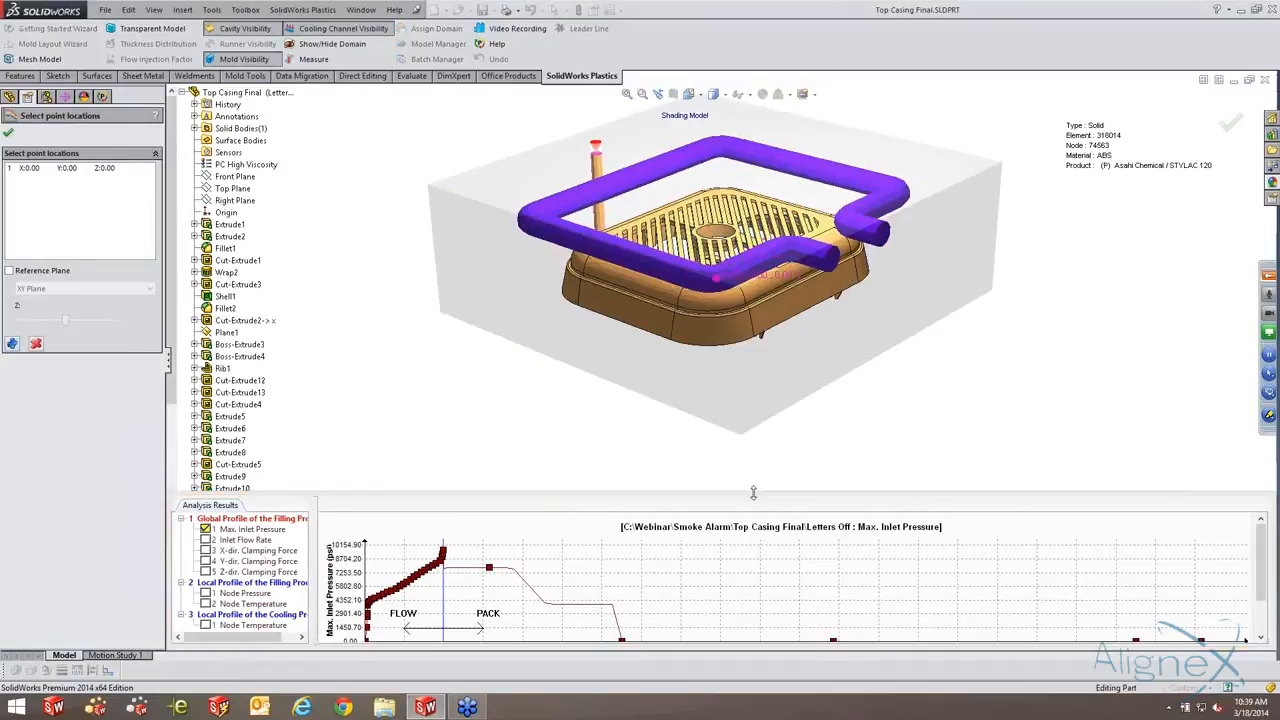
pyautogui.moveTo(753, 492); pyautogui.dragTo(753, 432)
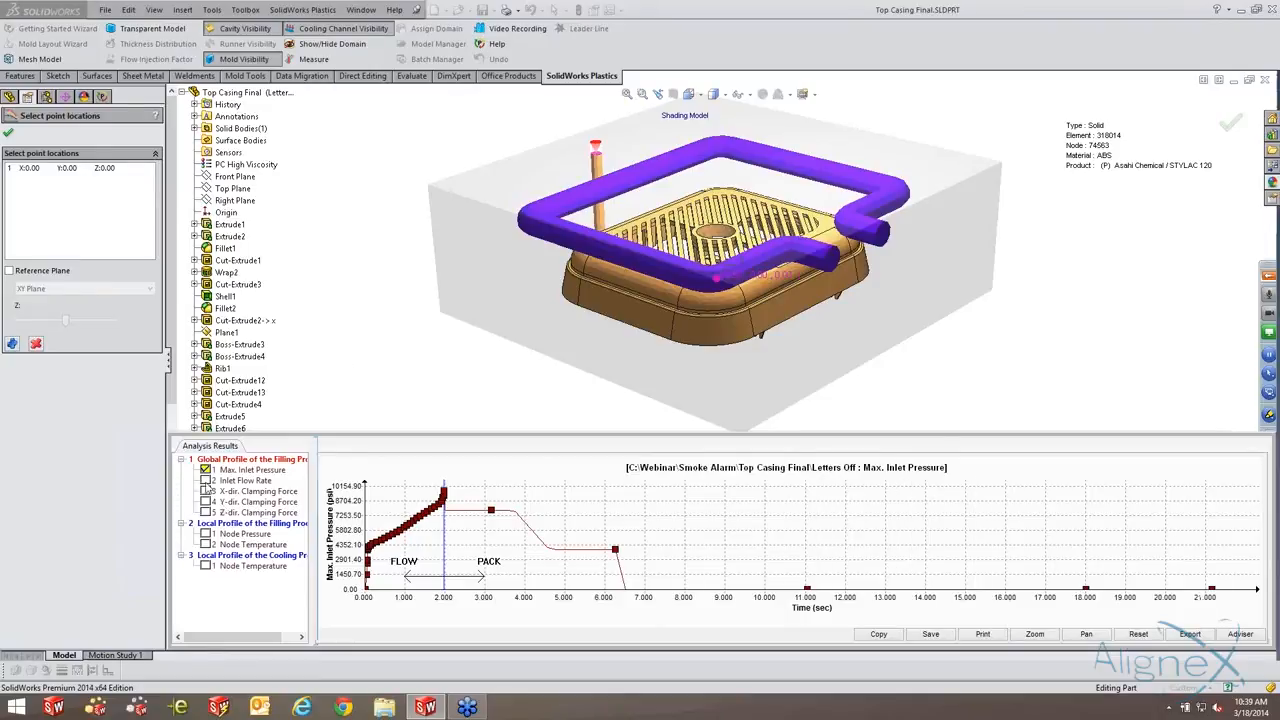
# Plot the global filling profiles for Inlet Flow Rate and the X-, Y- and Z-direction clamping forces one after another.
pyautogui.click(206, 480)
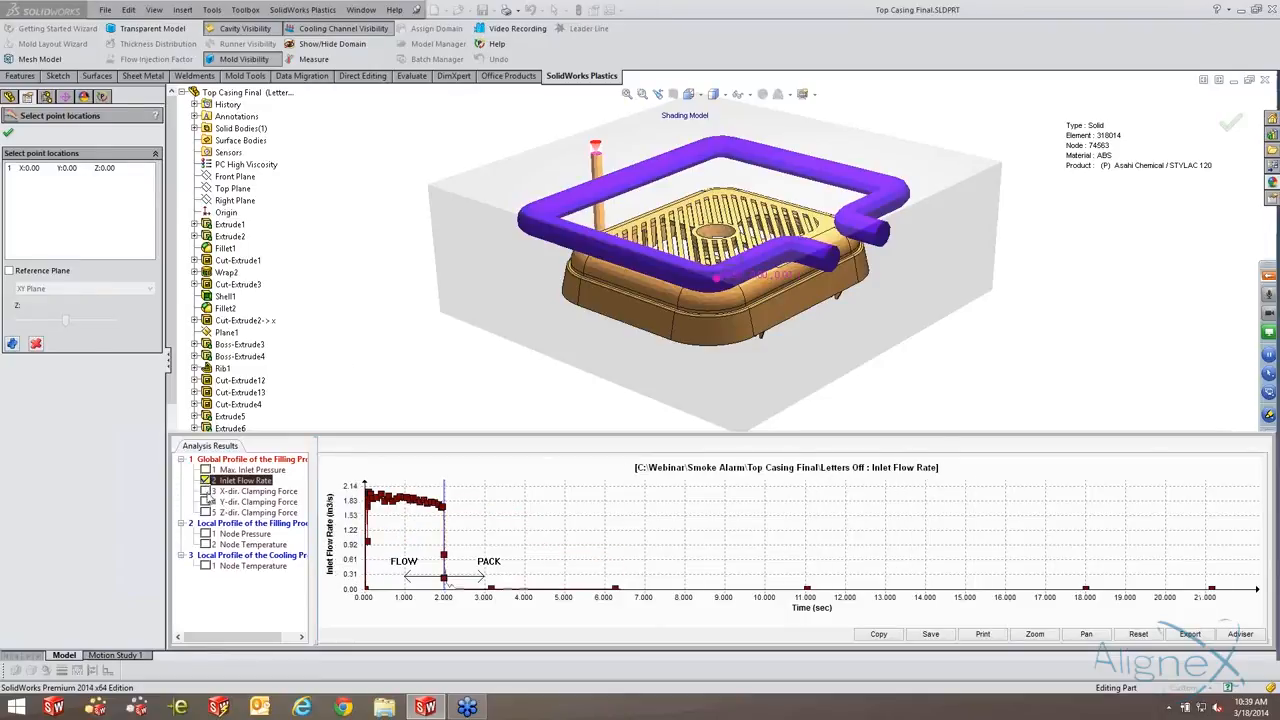
pyautogui.click(206, 491)
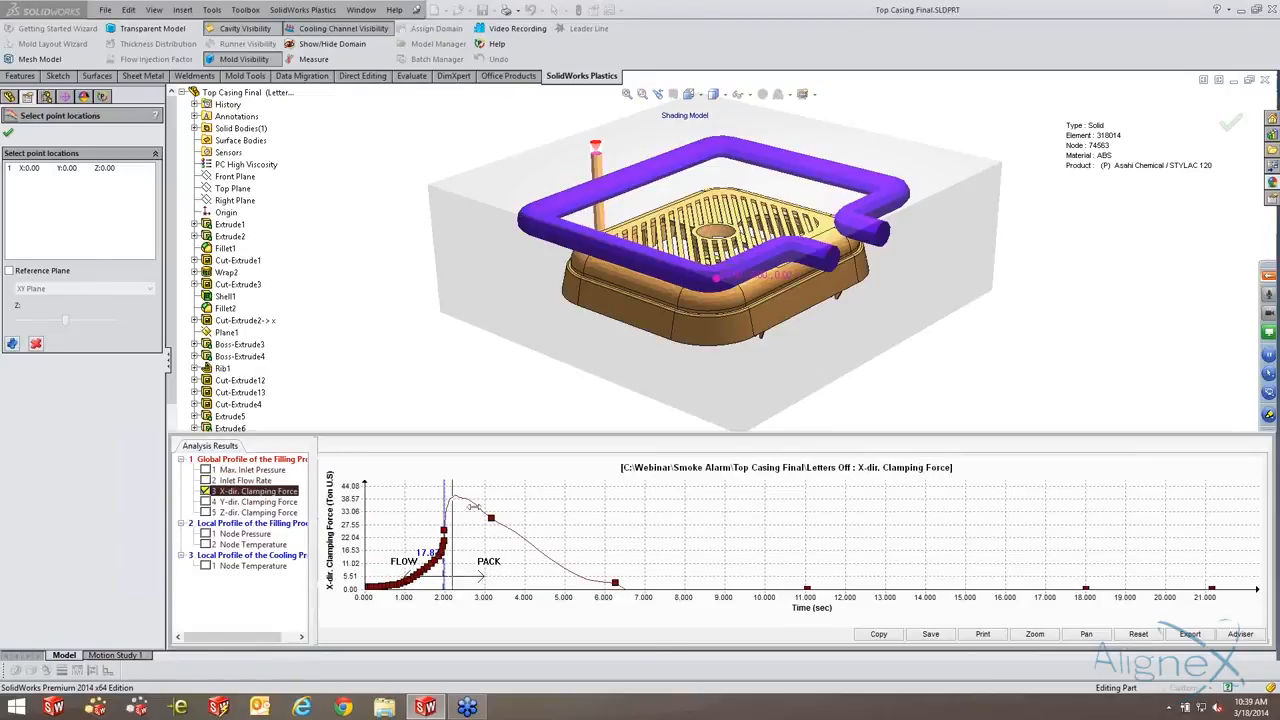
pyautogui.click(206, 501)
pyautogui.click(206, 512)
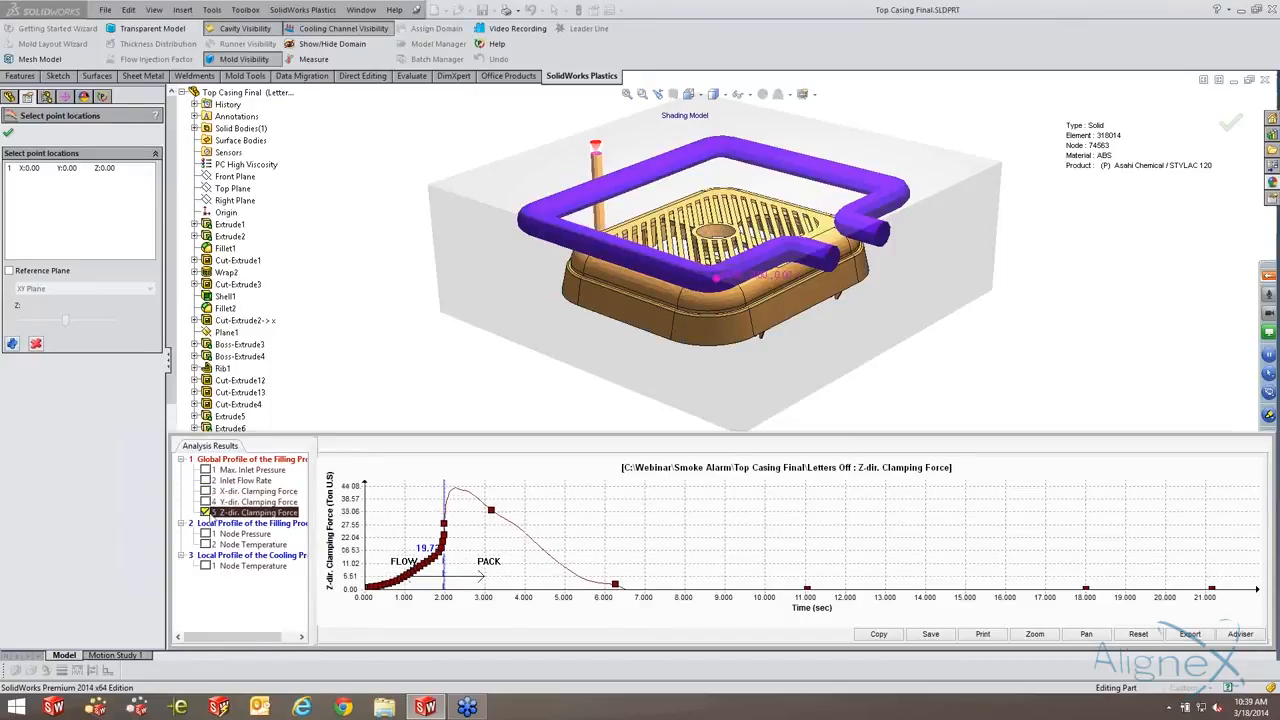
# Plot the filling Node Pressure and add two point locations, one among the casing's top vent slots and one on its side wall.
pyautogui.click(207, 534)
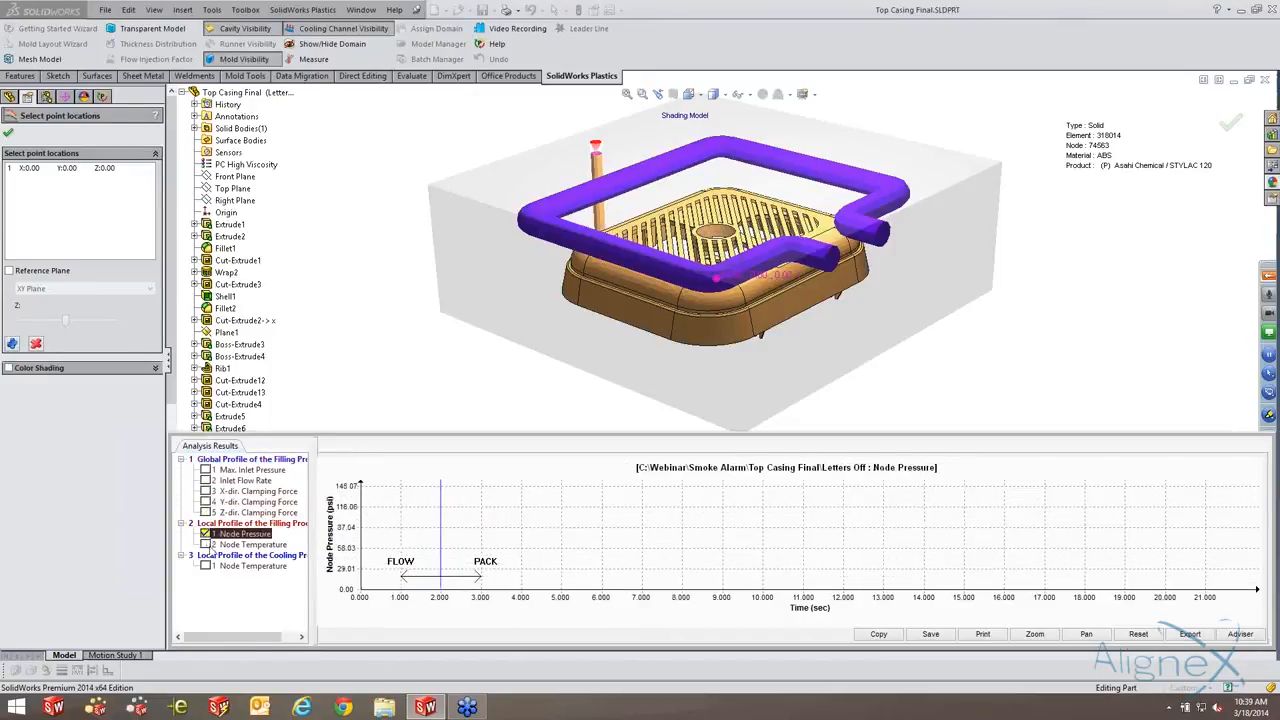
pyautogui.click(40, 168)
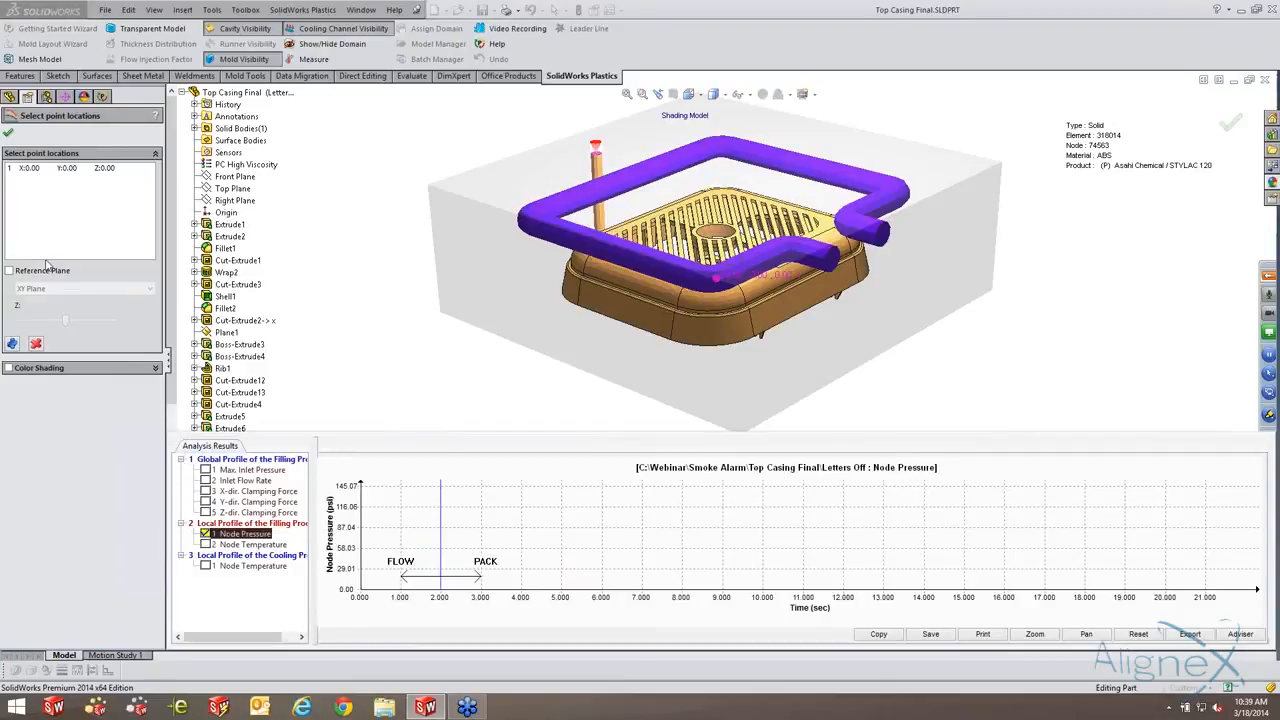
pyautogui.click(12, 344)
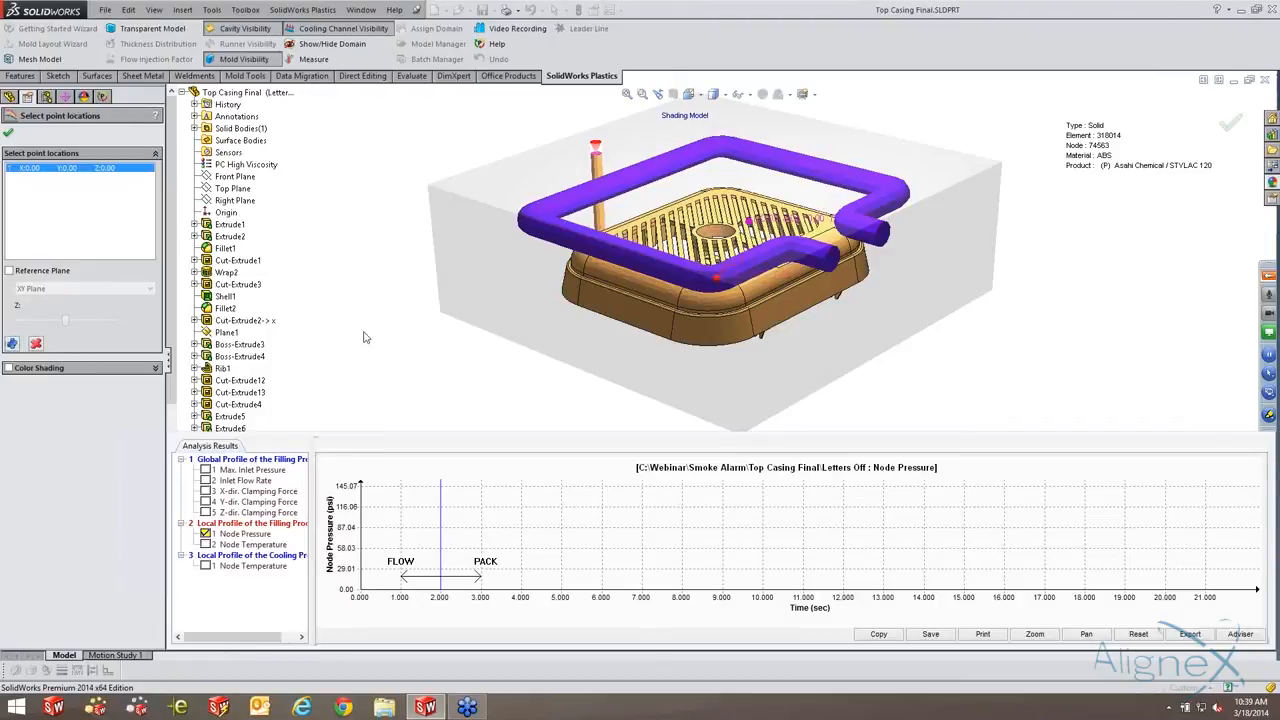
pyautogui.click(625, 304)
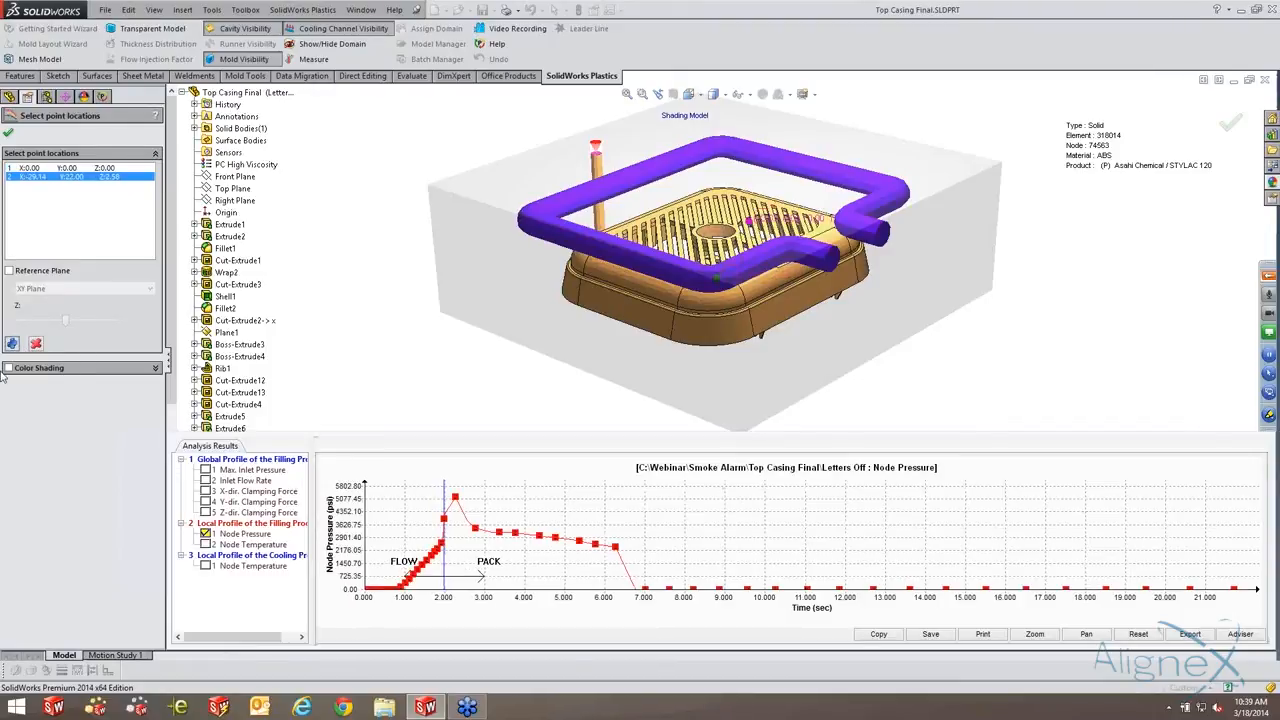
pyautogui.click(12, 344)
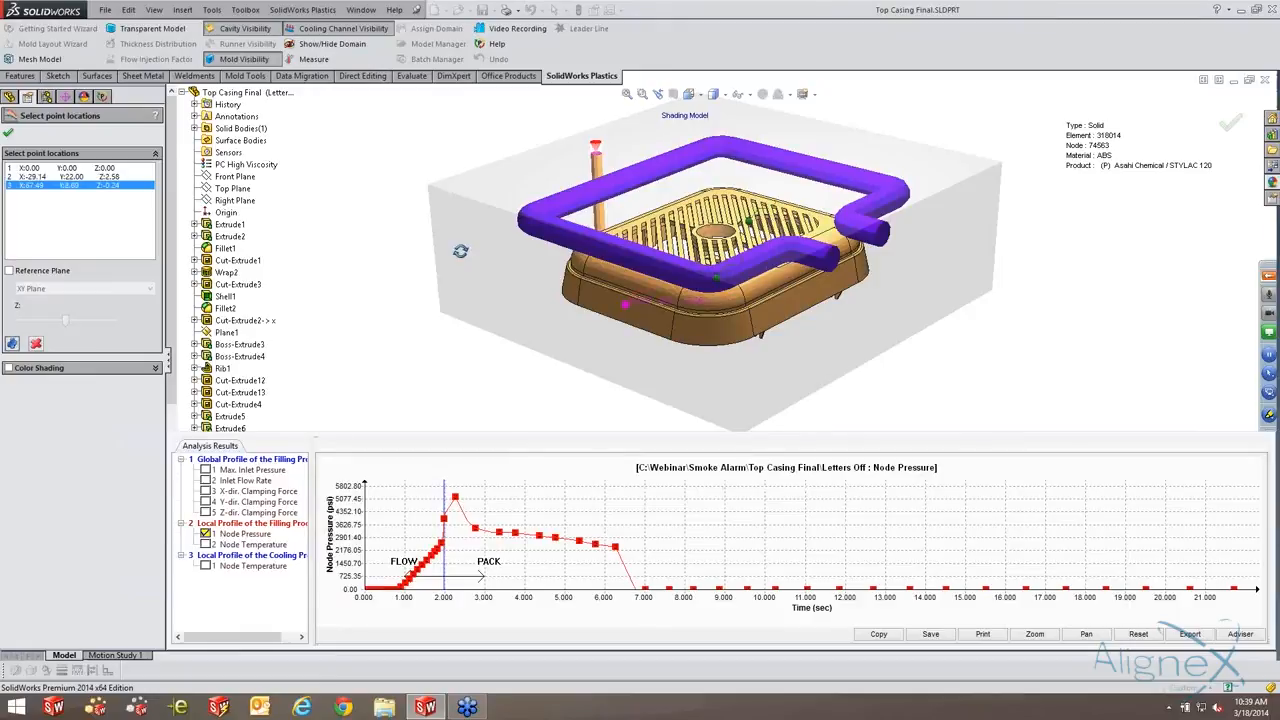
pyautogui.moveTo(460, 251); pyautogui.dragTo(521, 299)
pyautogui.moveTo(521, 299); pyautogui.dragTo(582, 352, button='middle')
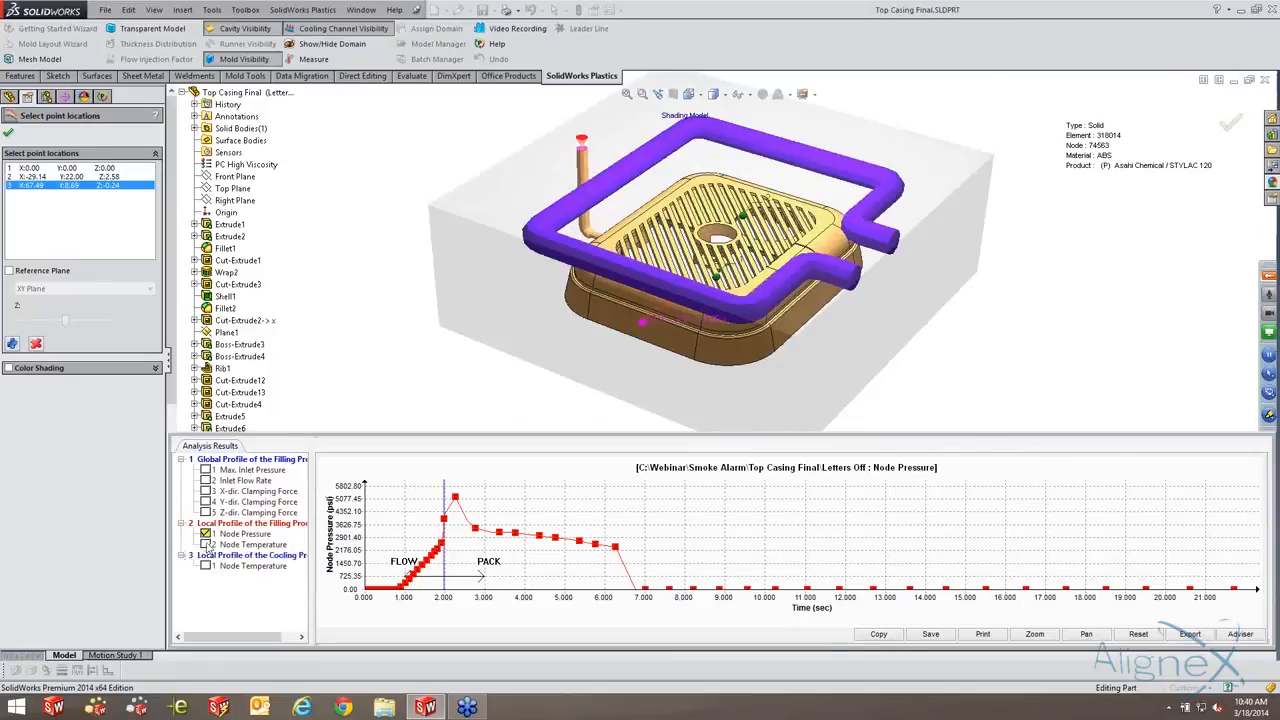
# Plot Node Temperature for filling with a fourth point on the casing's side wall, then for cooling, and close the X-Y plot.
pyautogui.click(207, 545)
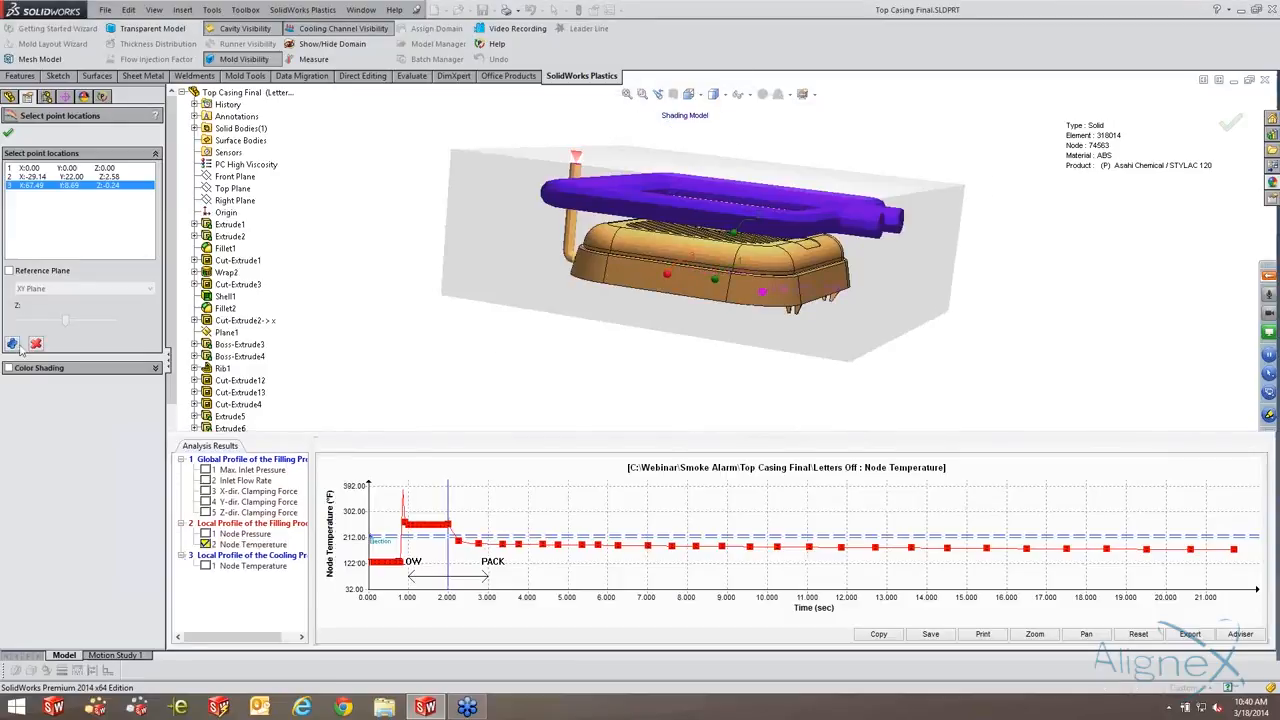
pyautogui.click(13, 343)
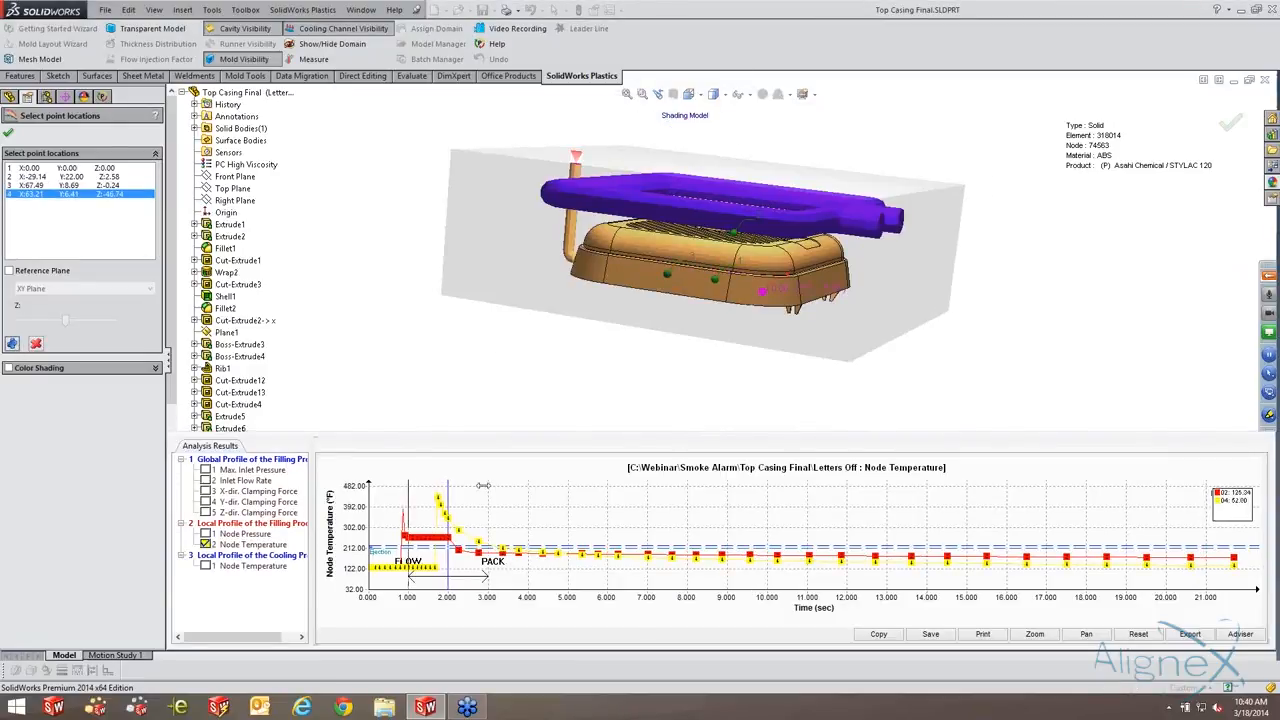
pyautogui.click(206, 566)
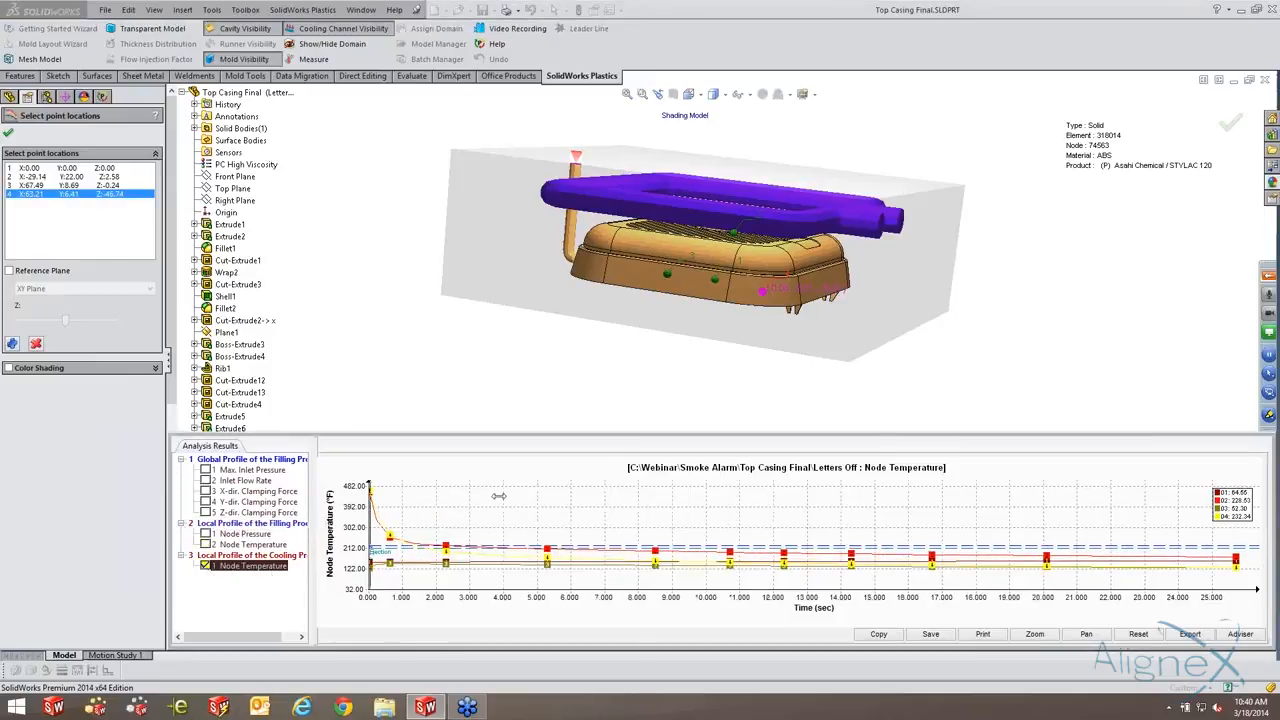
pyautogui.moveTo(315, 527)
pyautogui.mouseDown()
pyautogui.moveTo(380, 526)
pyautogui.moveTo(340, 524)
pyautogui.mouseUp()
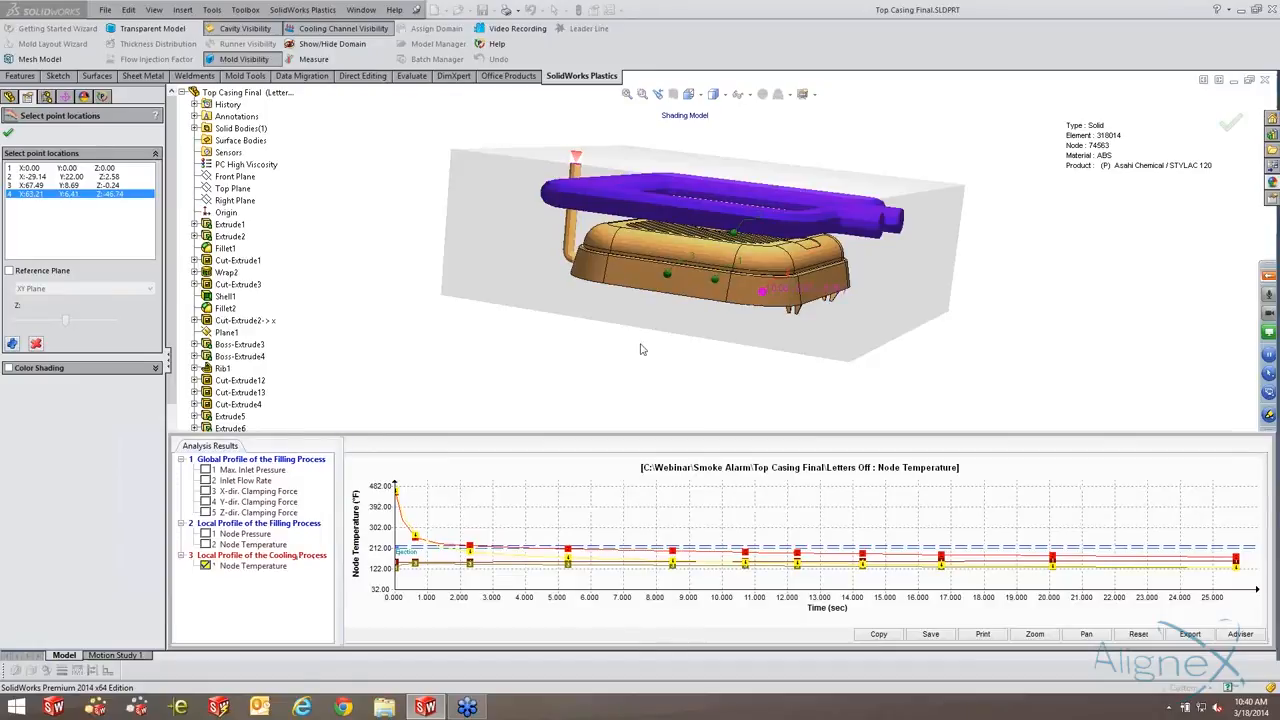
pyautogui.moveTo(626, 332); pyautogui.dragTo(510, 372, button='middle')
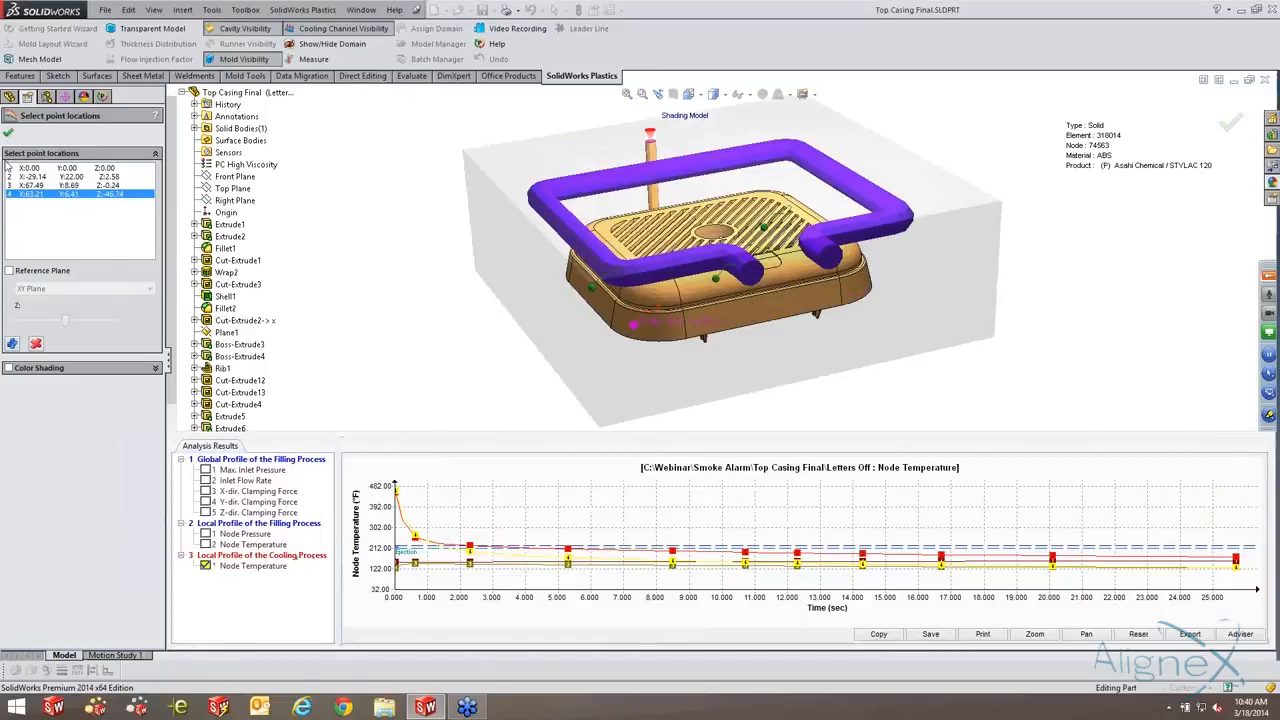
pyautogui.click(9, 133)
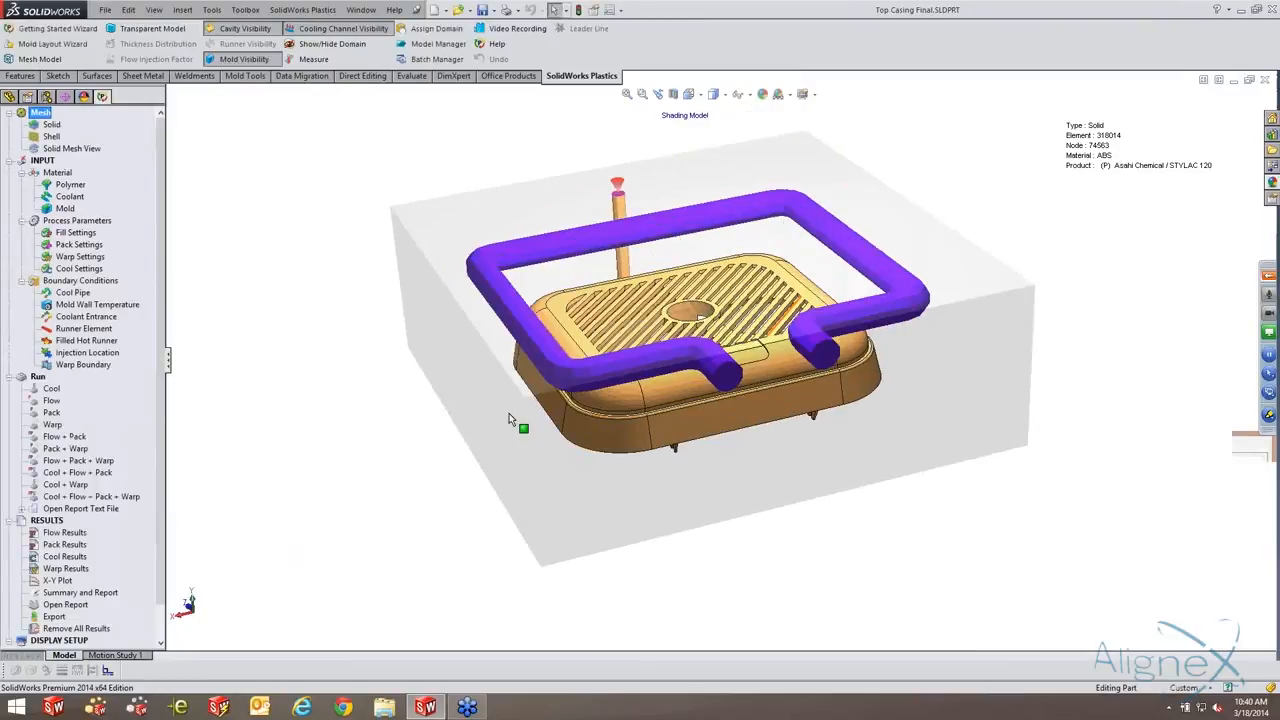
# Hide the mold and the cooling channels, keeping the cavity displayed.
pyautogui.moveTo(431, 451); pyautogui.dragTo(472, 450, button='middle')
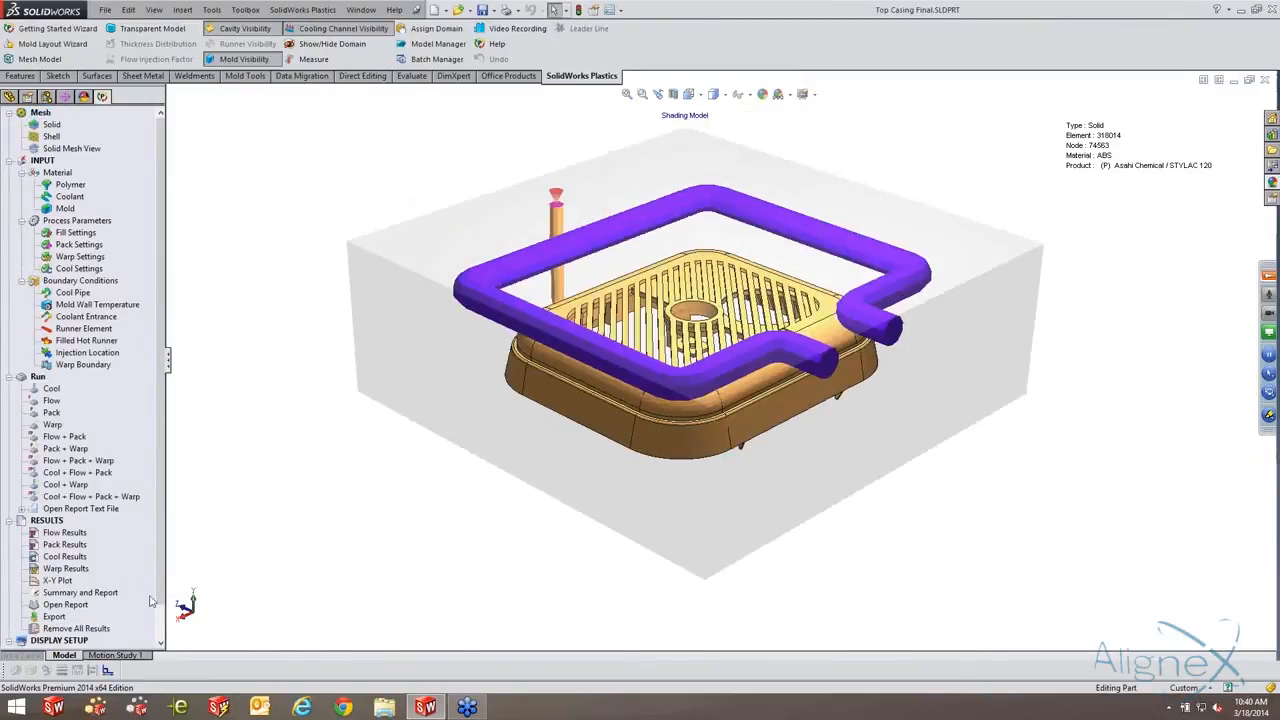
pyautogui.click(162, 623)
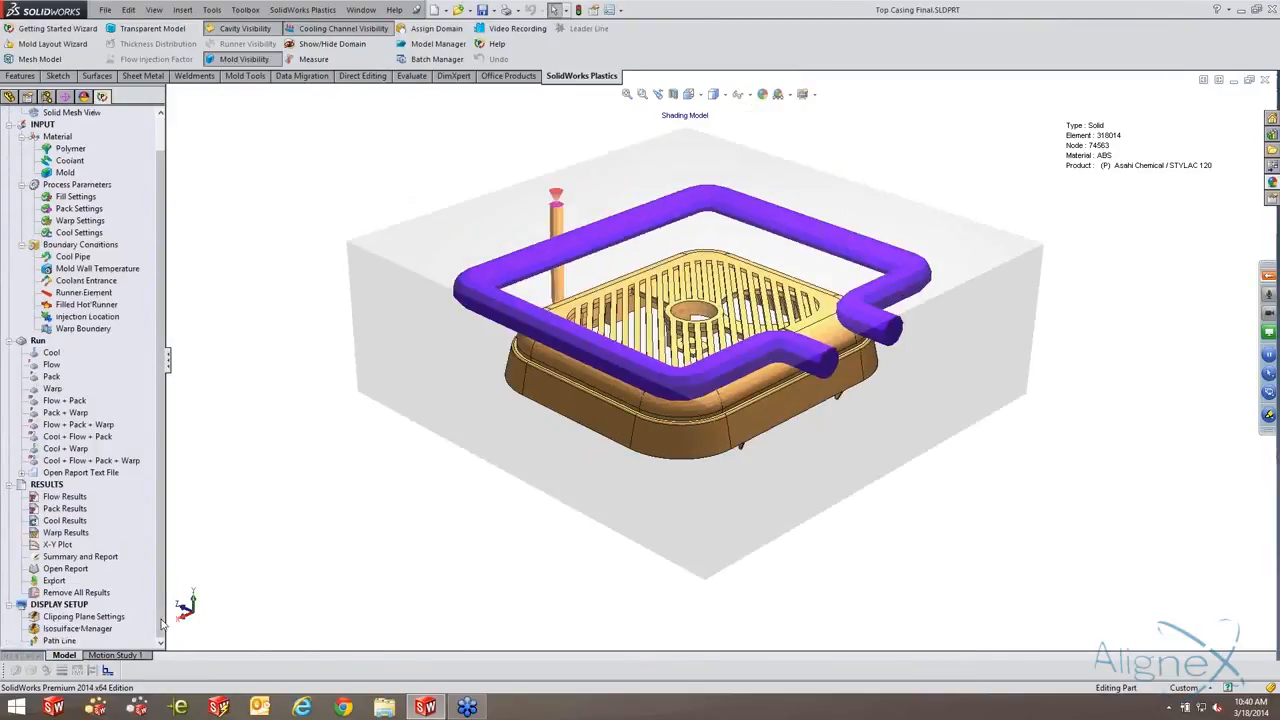
pyautogui.click(245, 60)
pyautogui.click(245, 29)
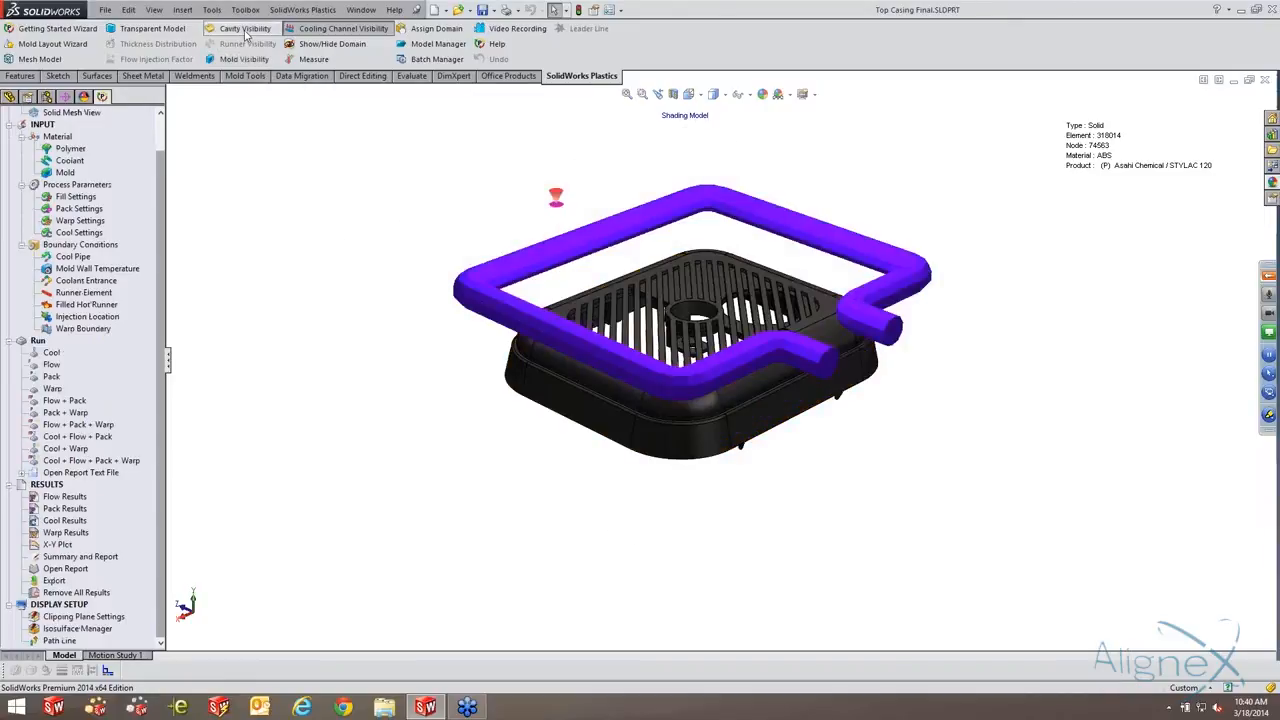
pyautogui.click(245, 30)
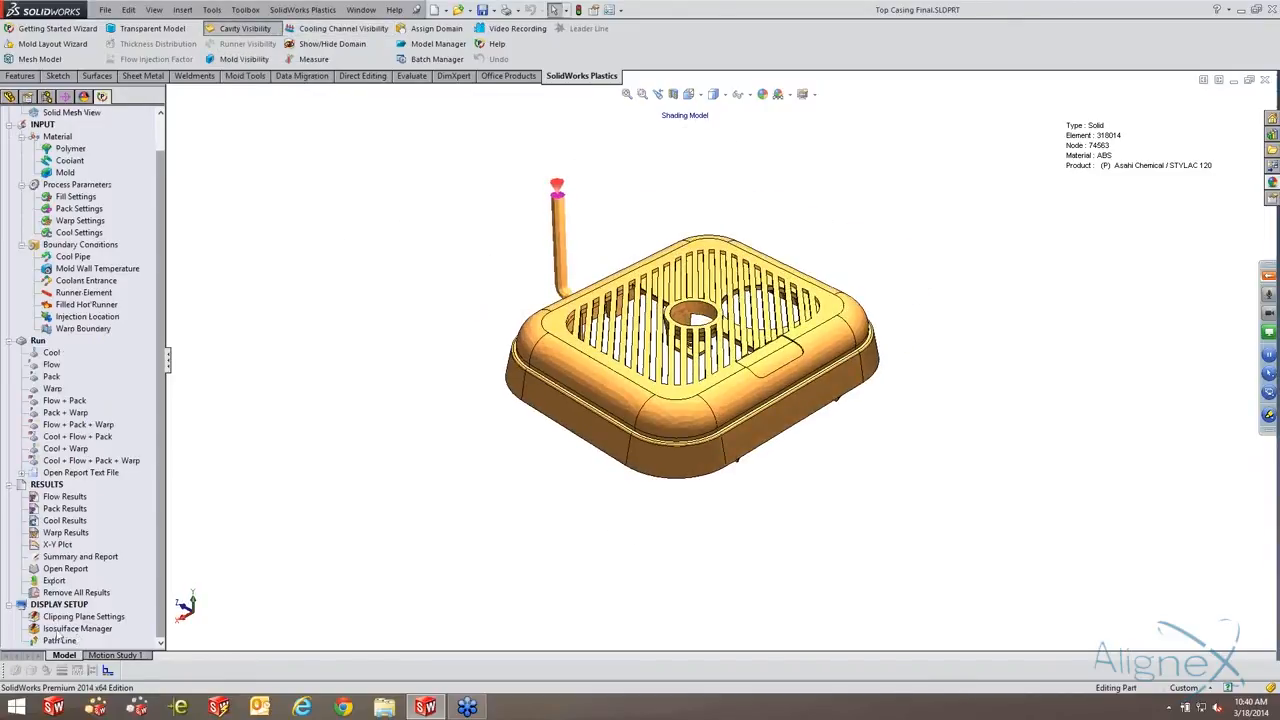
# Display the Fill Time result as an isosurface array with a count of 24 and inspect it from above.
pyautogui.doubleClick(60, 627)
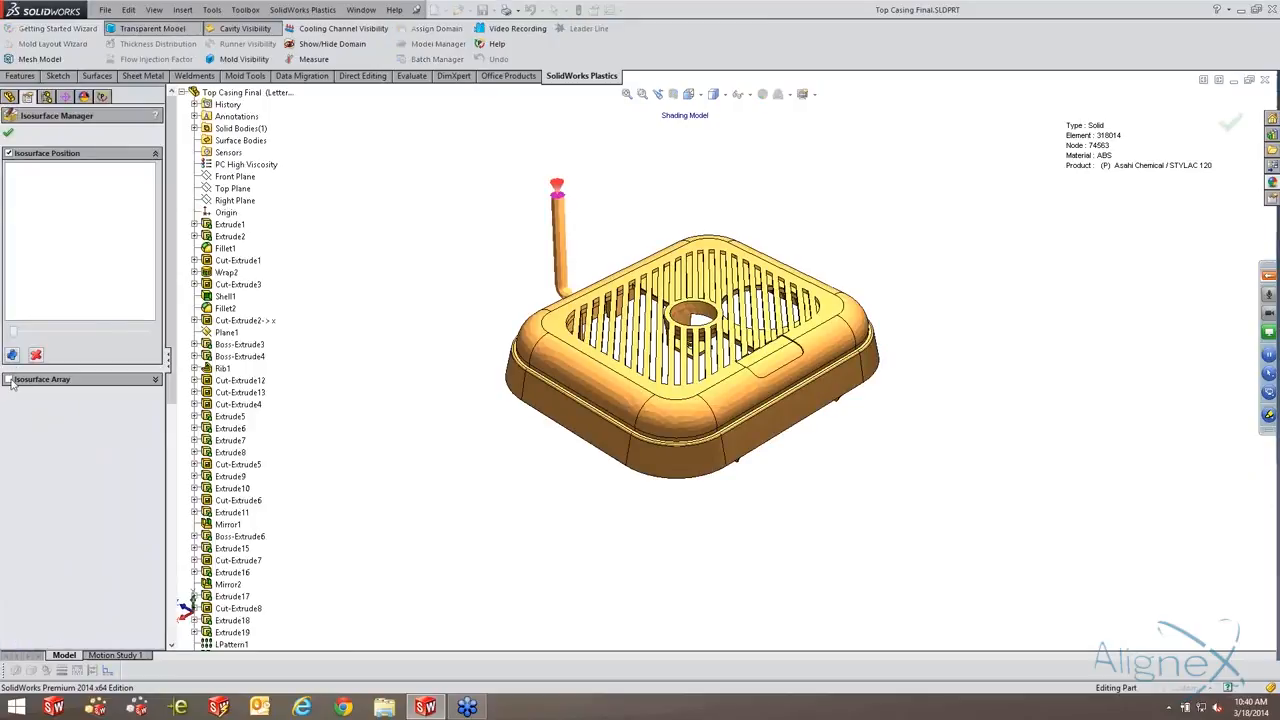
pyautogui.click(8, 379)
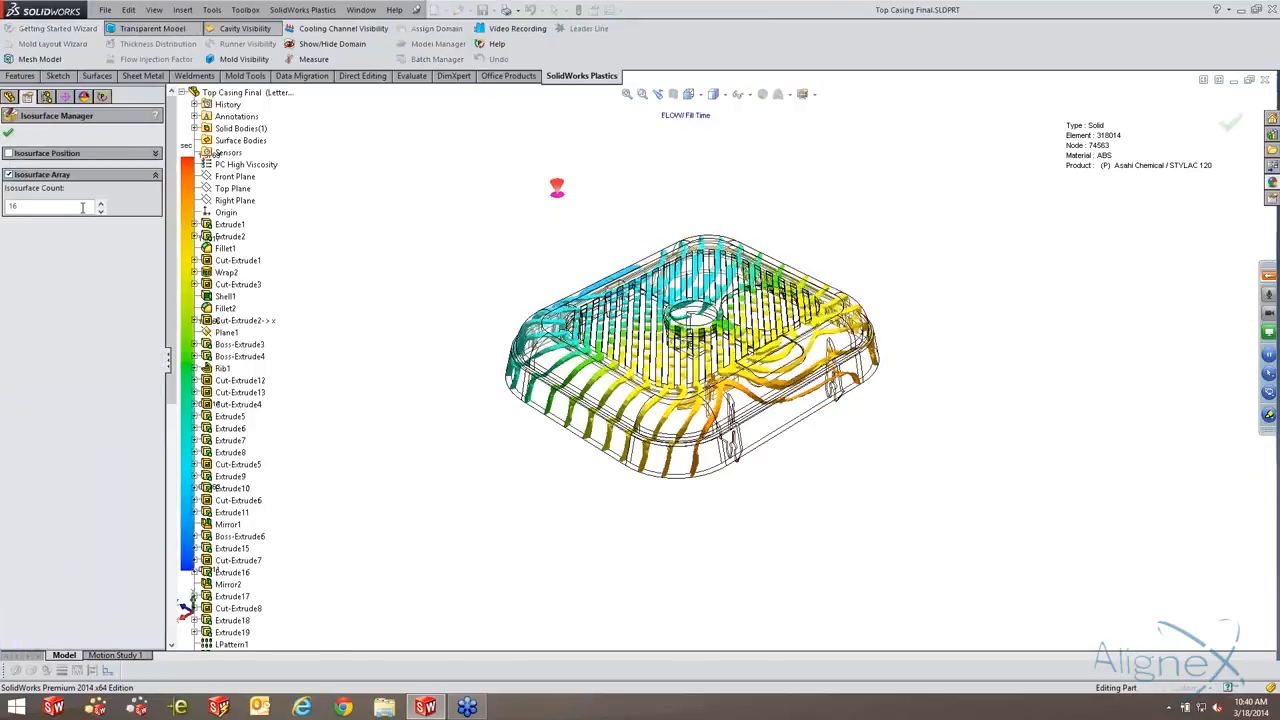
pyautogui.write('2')
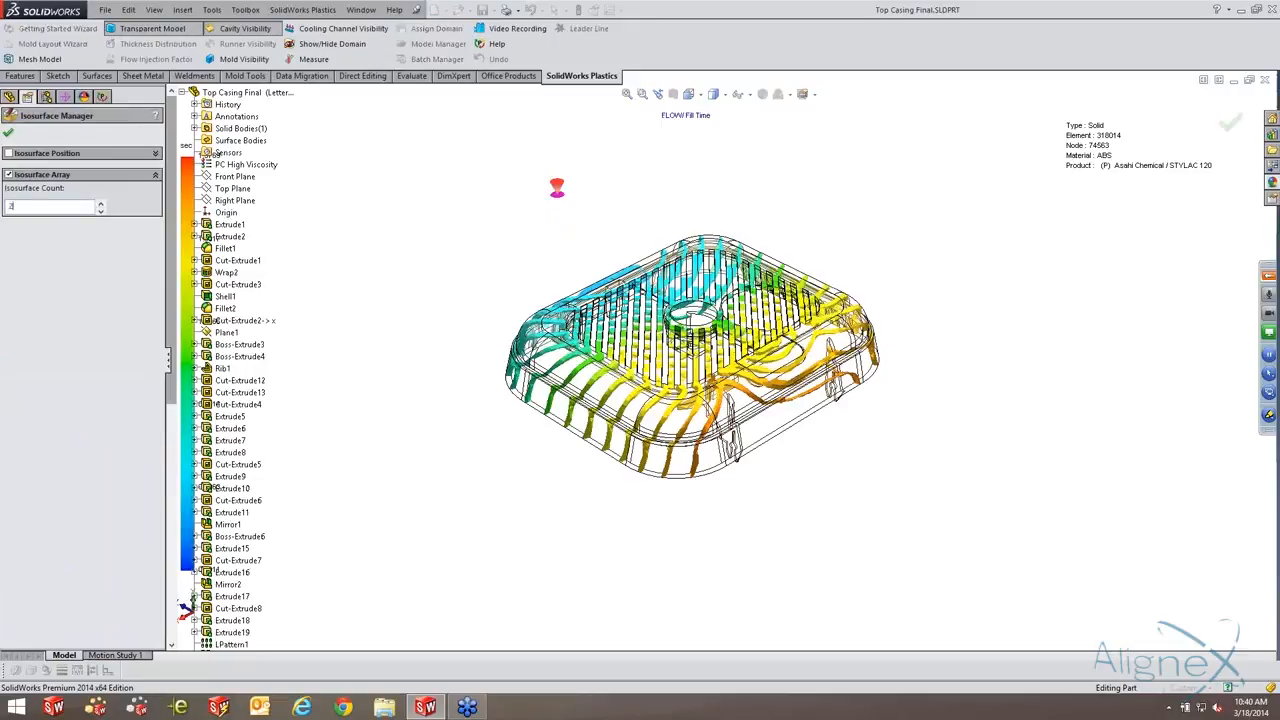
pyautogui.write('4')
pyautogui.click(490, 267)
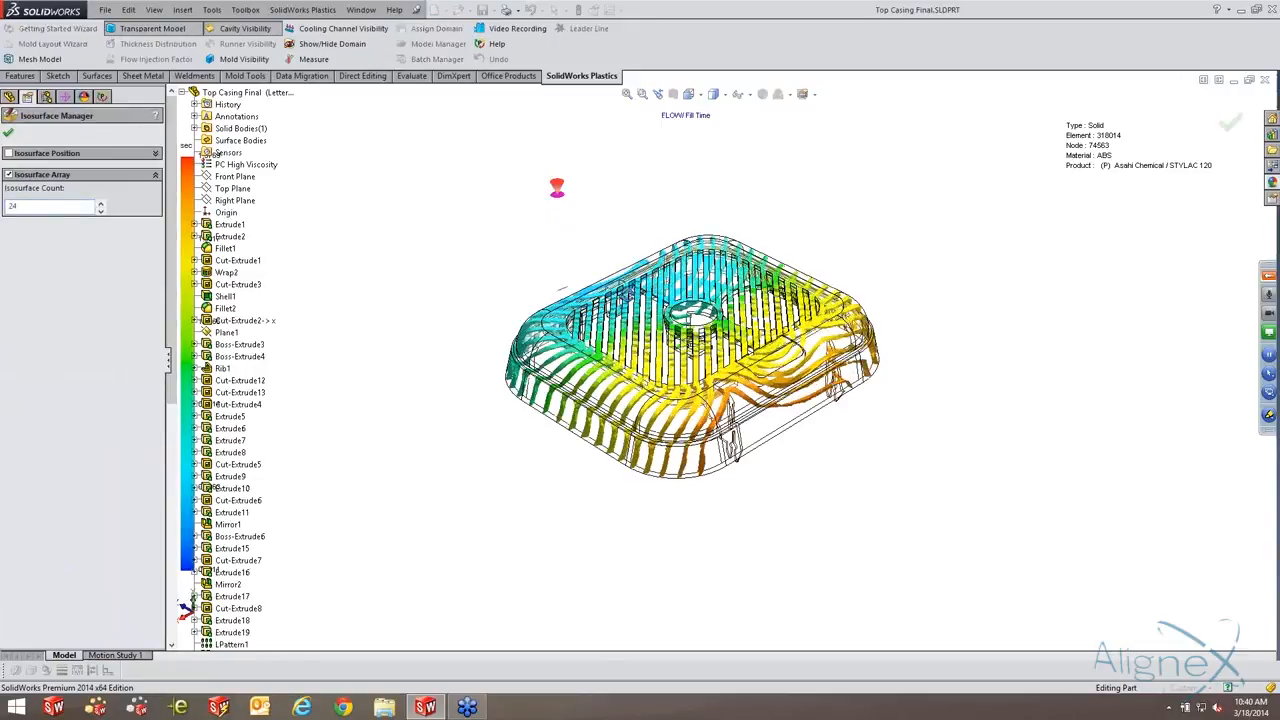
pyautogui.moveTo(490, 267); pyautogui.dragTo(434, 237, button='middle')
pyautogui.scroll(-3, 434, 237)
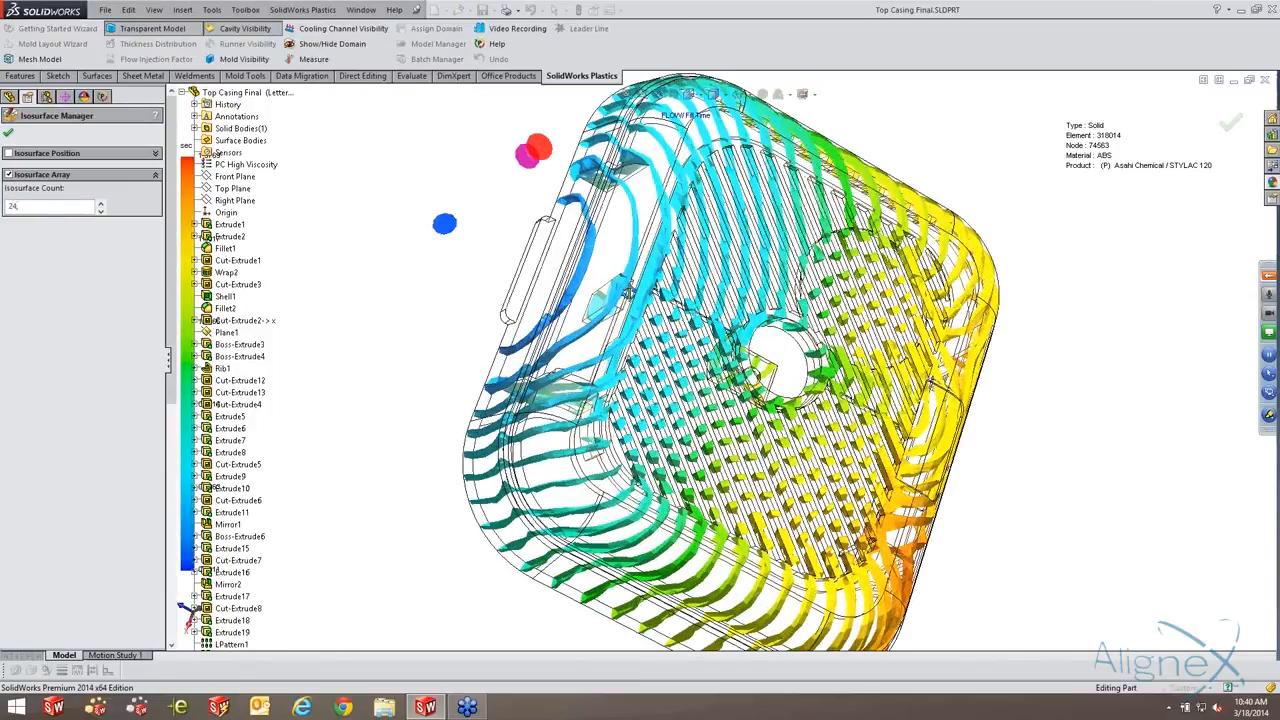
pyautogui.moveTo(627, 293); pyautogui.dragTo(766, 406, button='middle')
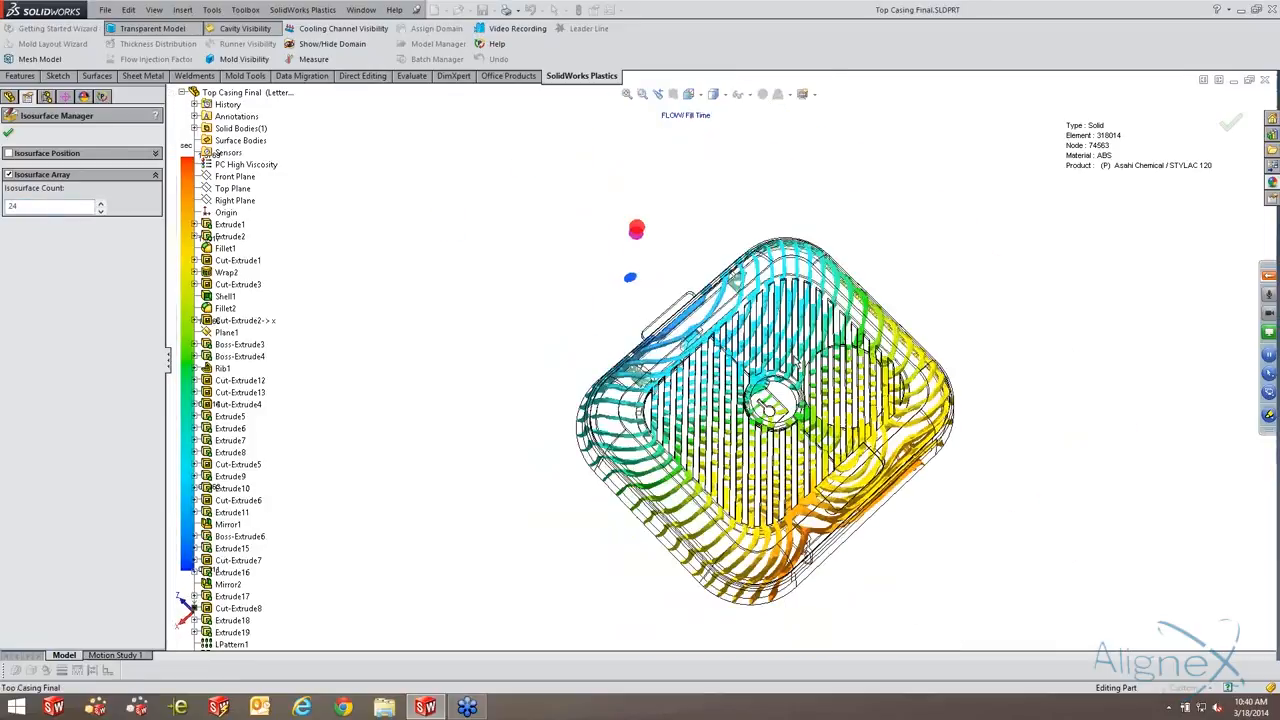
# Close the isosurface display, show multiple path lines of the plastic flow through the casing, and inspect them from the side and above.
pyautogui.moveTo(797, 362); pyautogui.dragTo(785, 385, button='middle')
pyautogui.scroll(-1, 770, 388)
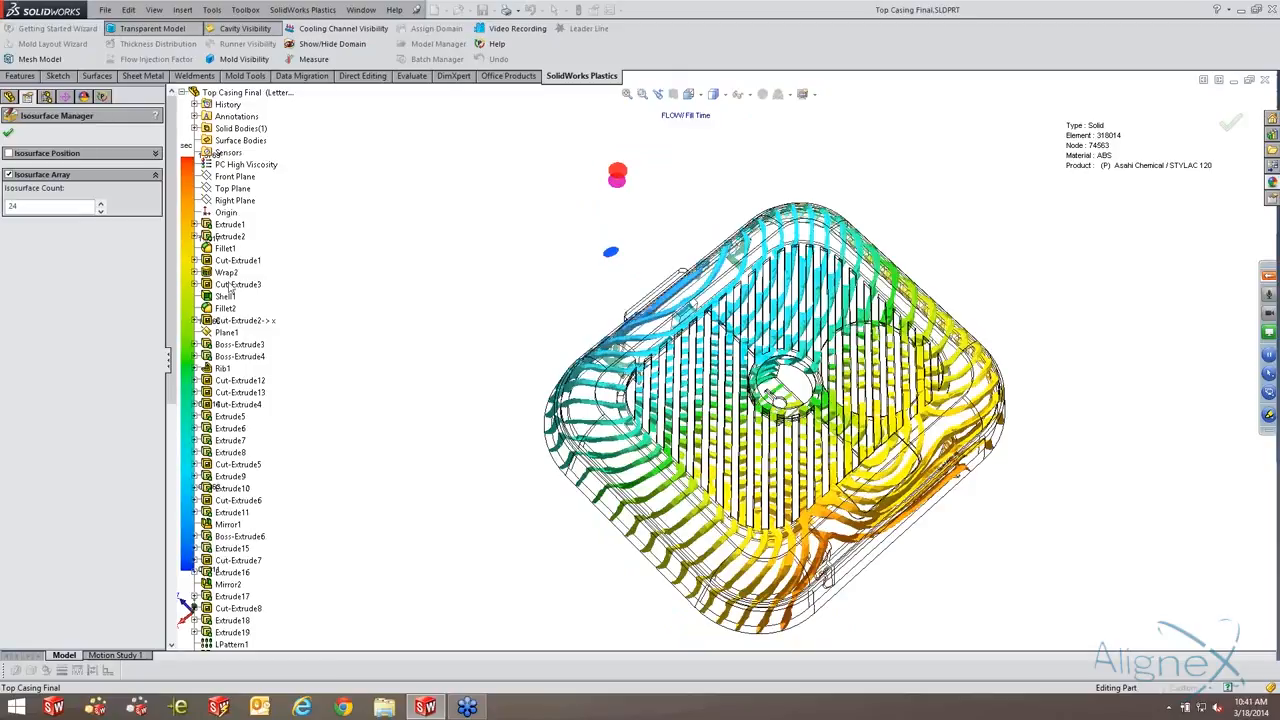
pyautogui.scroll(-1, 57, 645)
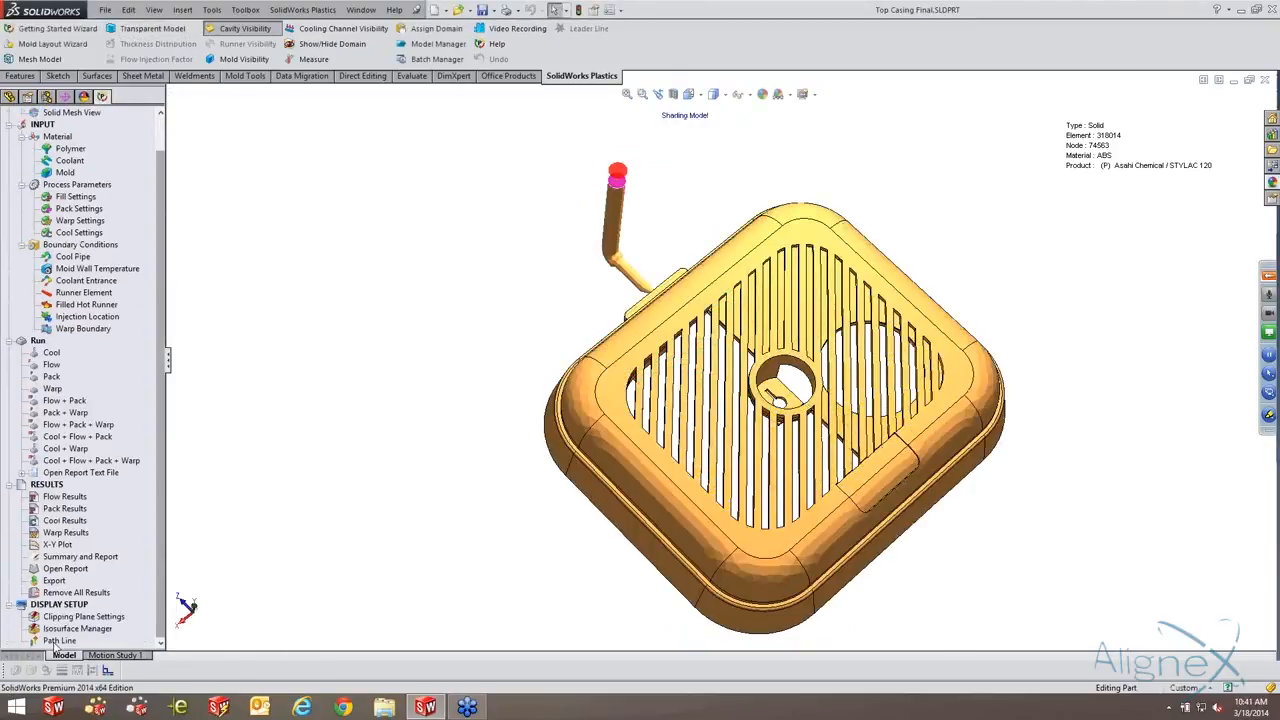
pyautogui.doubleClick(57, 642)
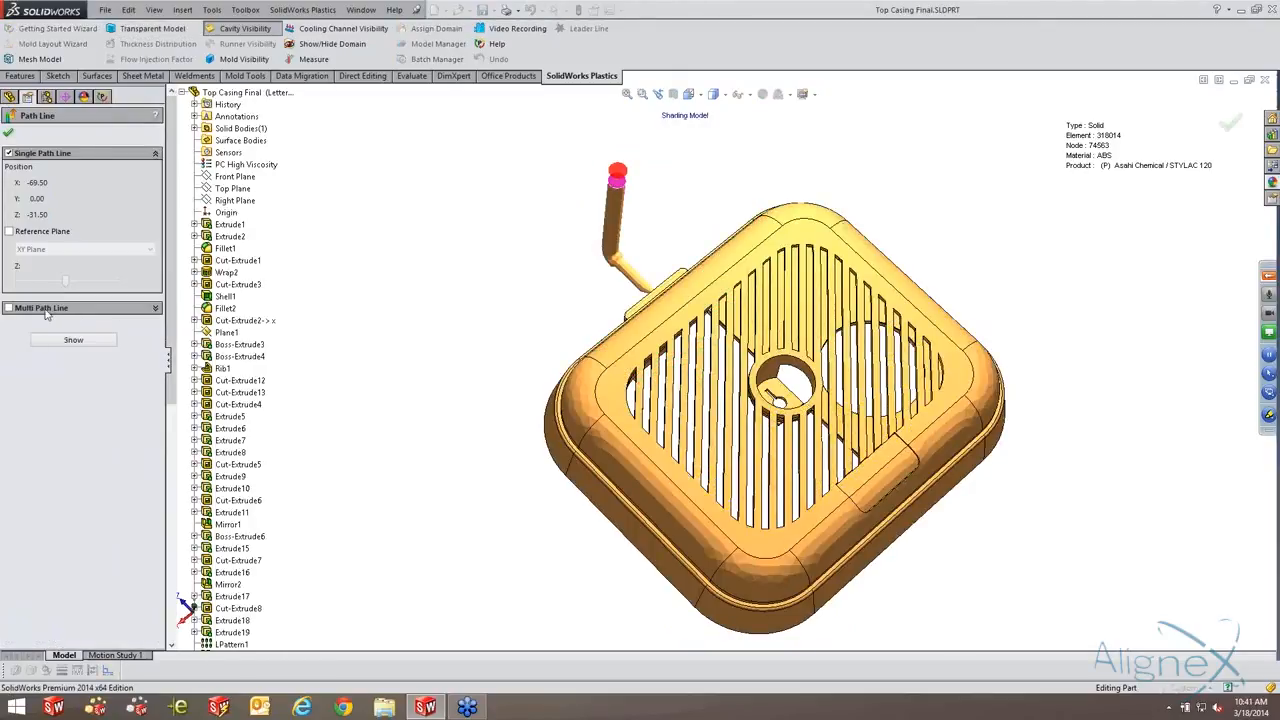
pyautogui.click(43, 309)
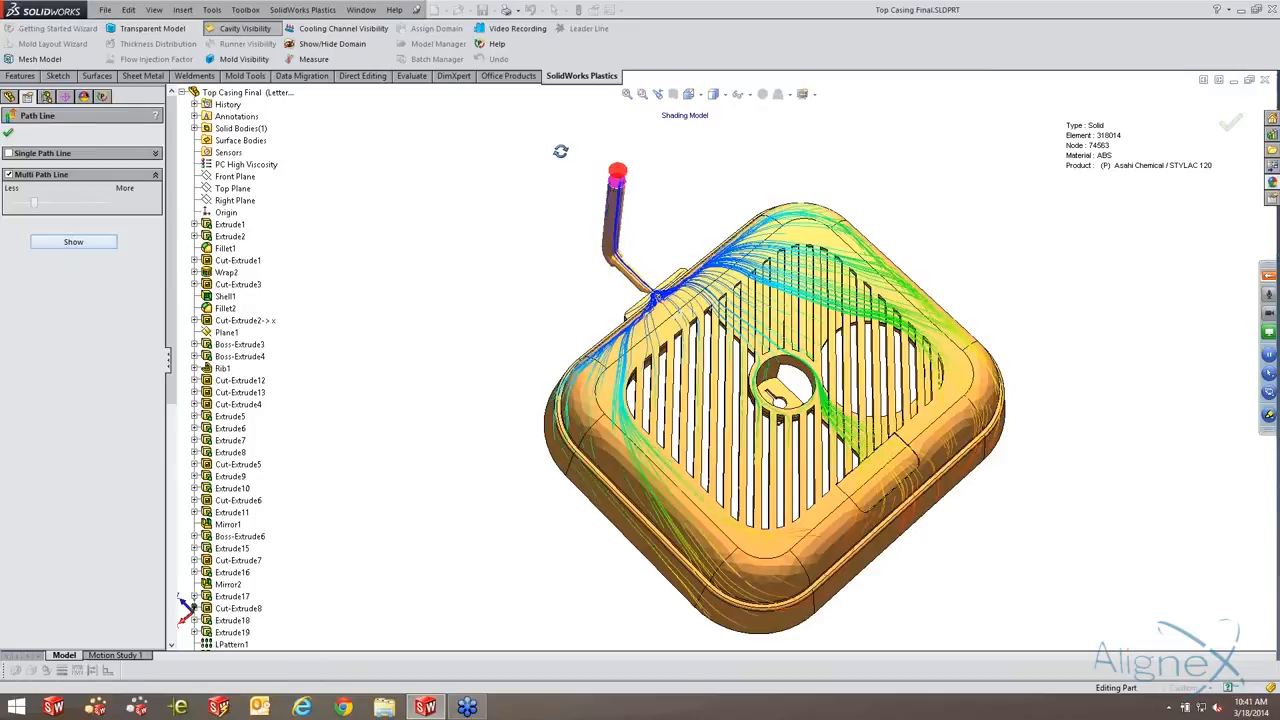
pyautogui.moveTo(560, 149); pyautogui.dragTo(643, 115, button='middle')
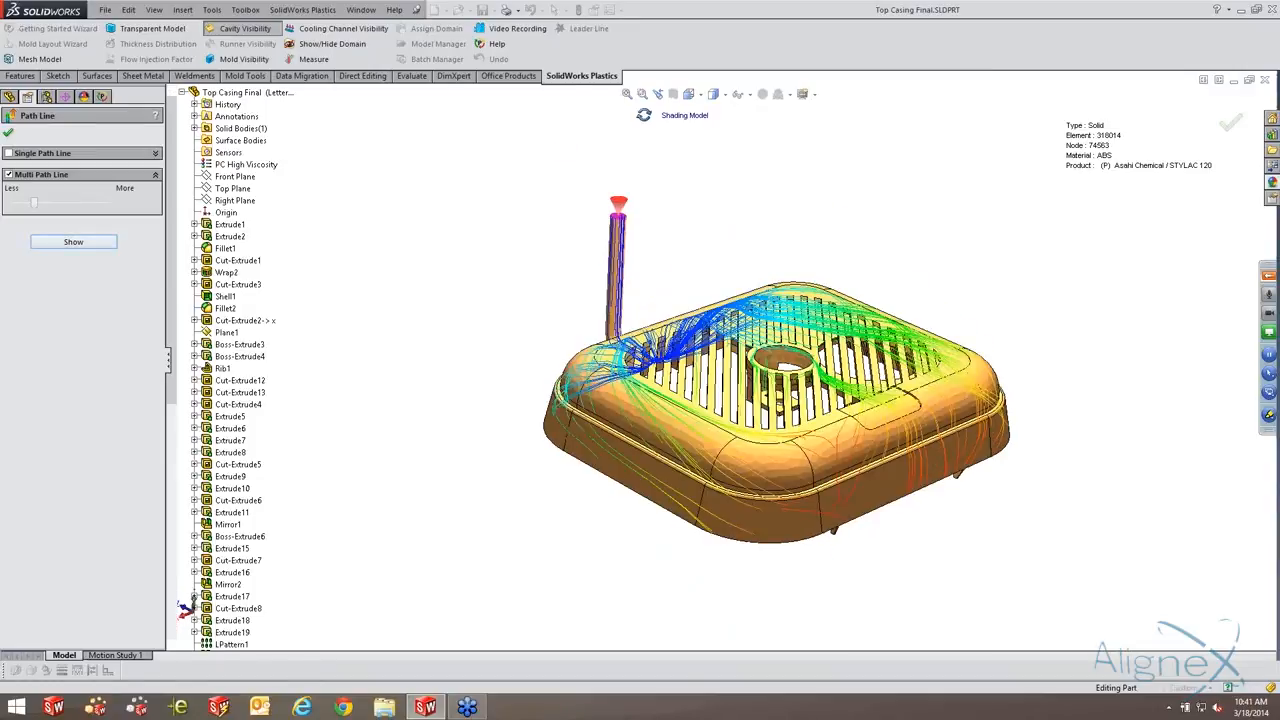
pyautogui.moveTo(643, 115); pyautogui.dragTo(575, 360, button='middle')
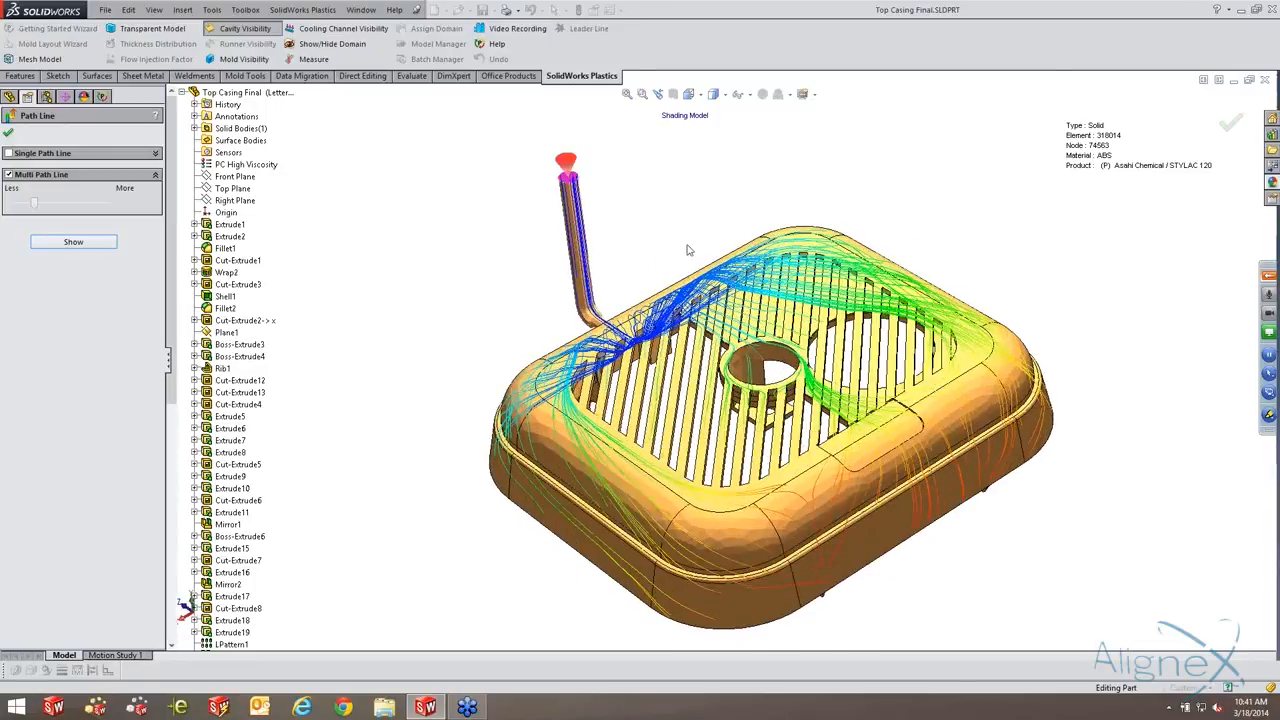